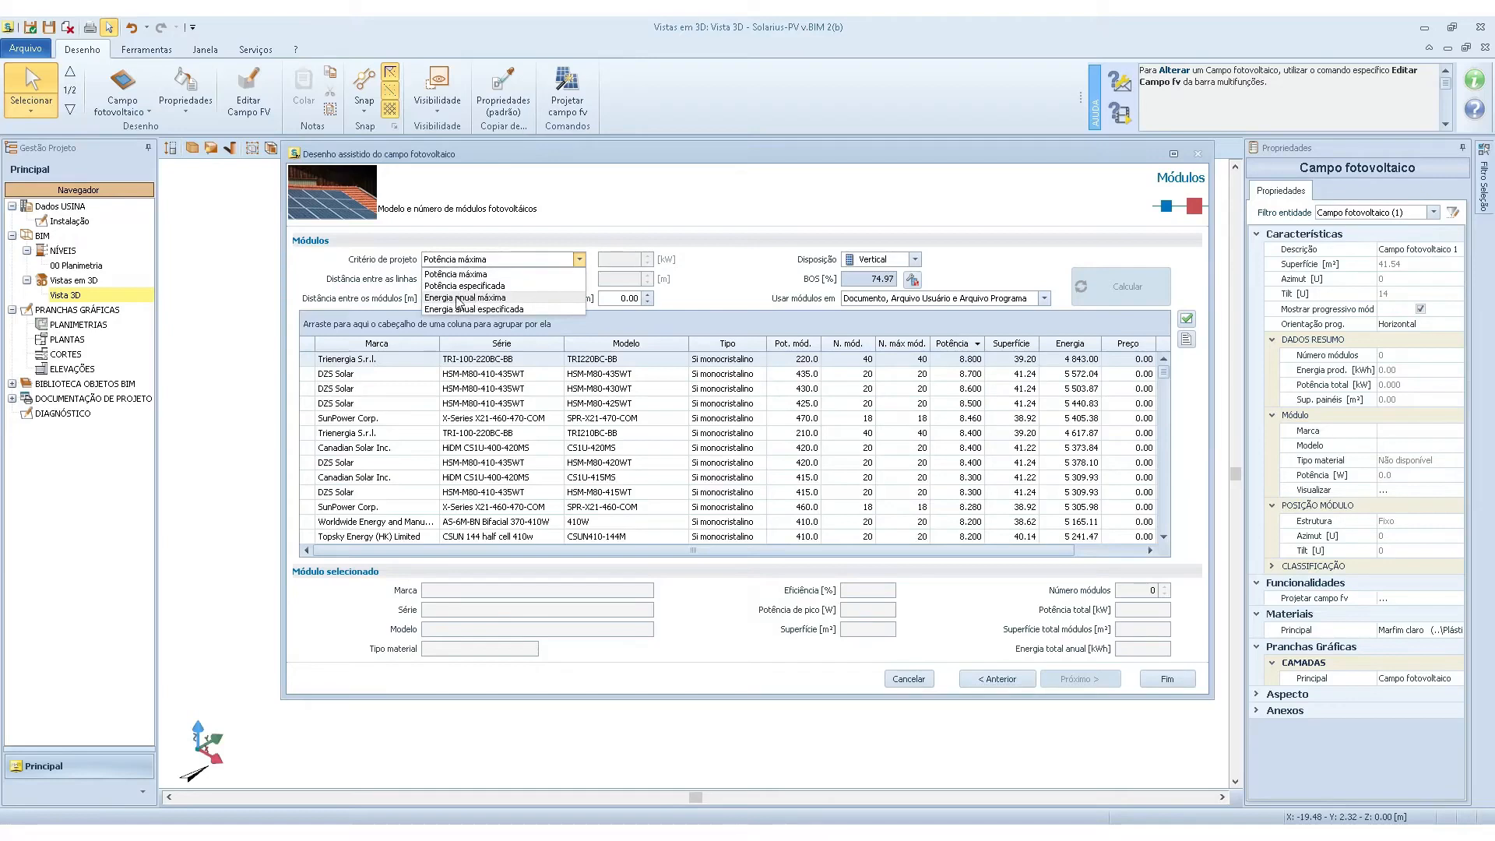
Set the design criterion to Potência especificada with 5 kW and choose the Vertical module arrangement.
click(465, 285)
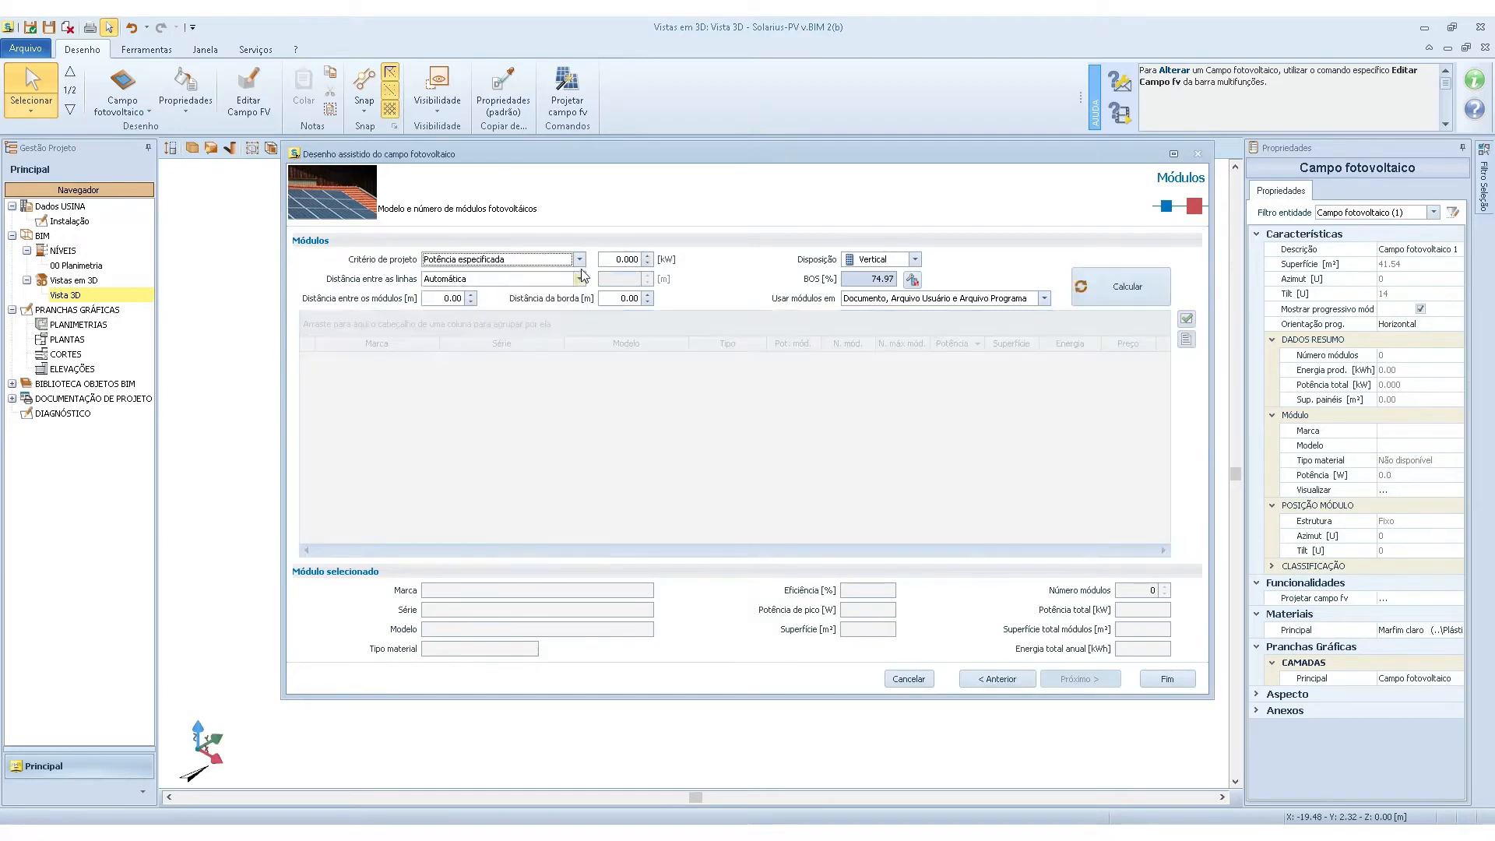
click(619, 260)
click(873, 262)
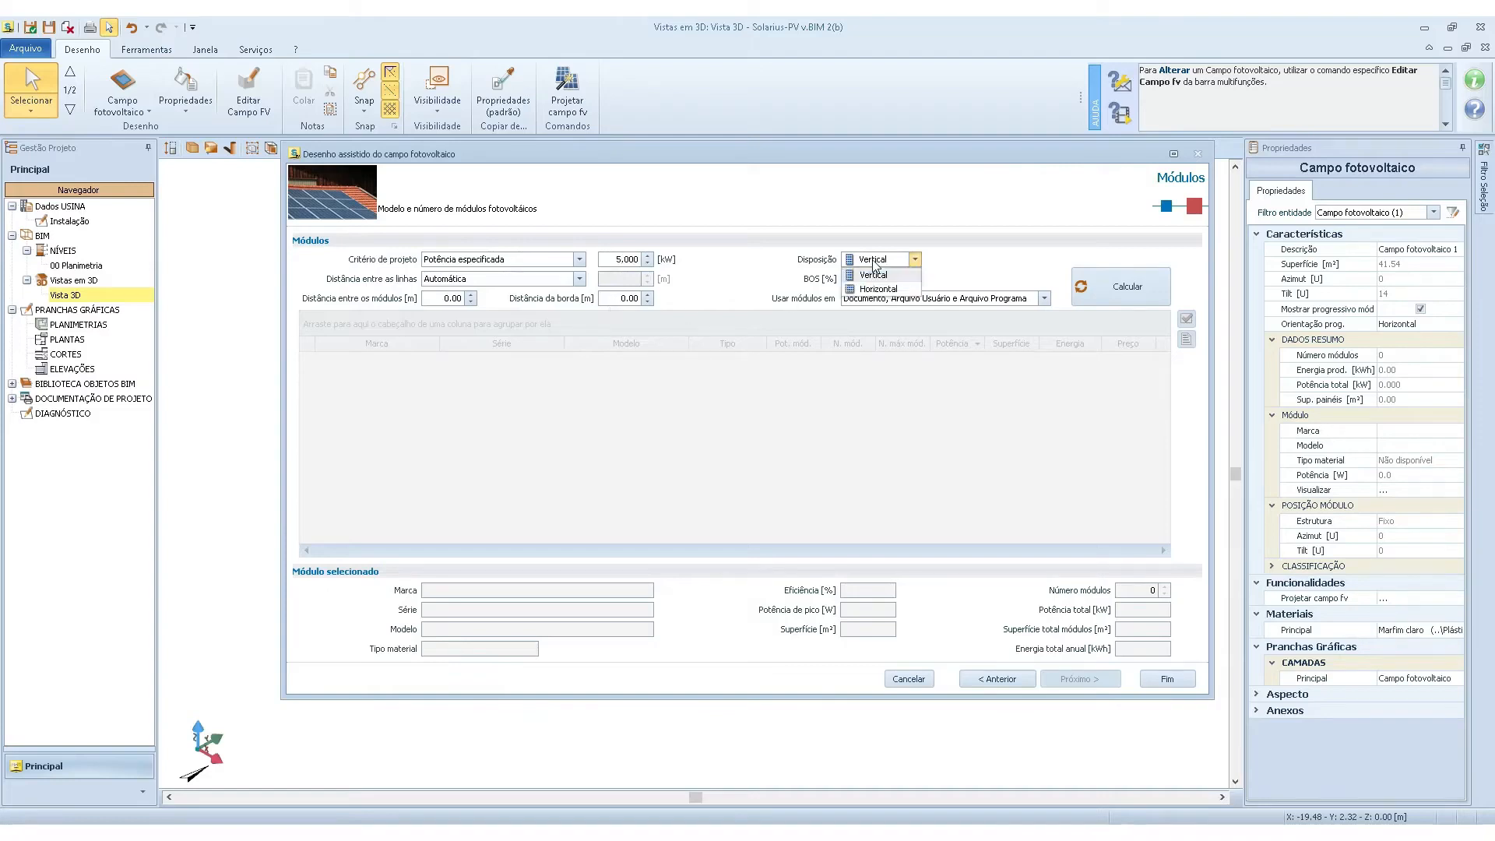
click(869, 276)
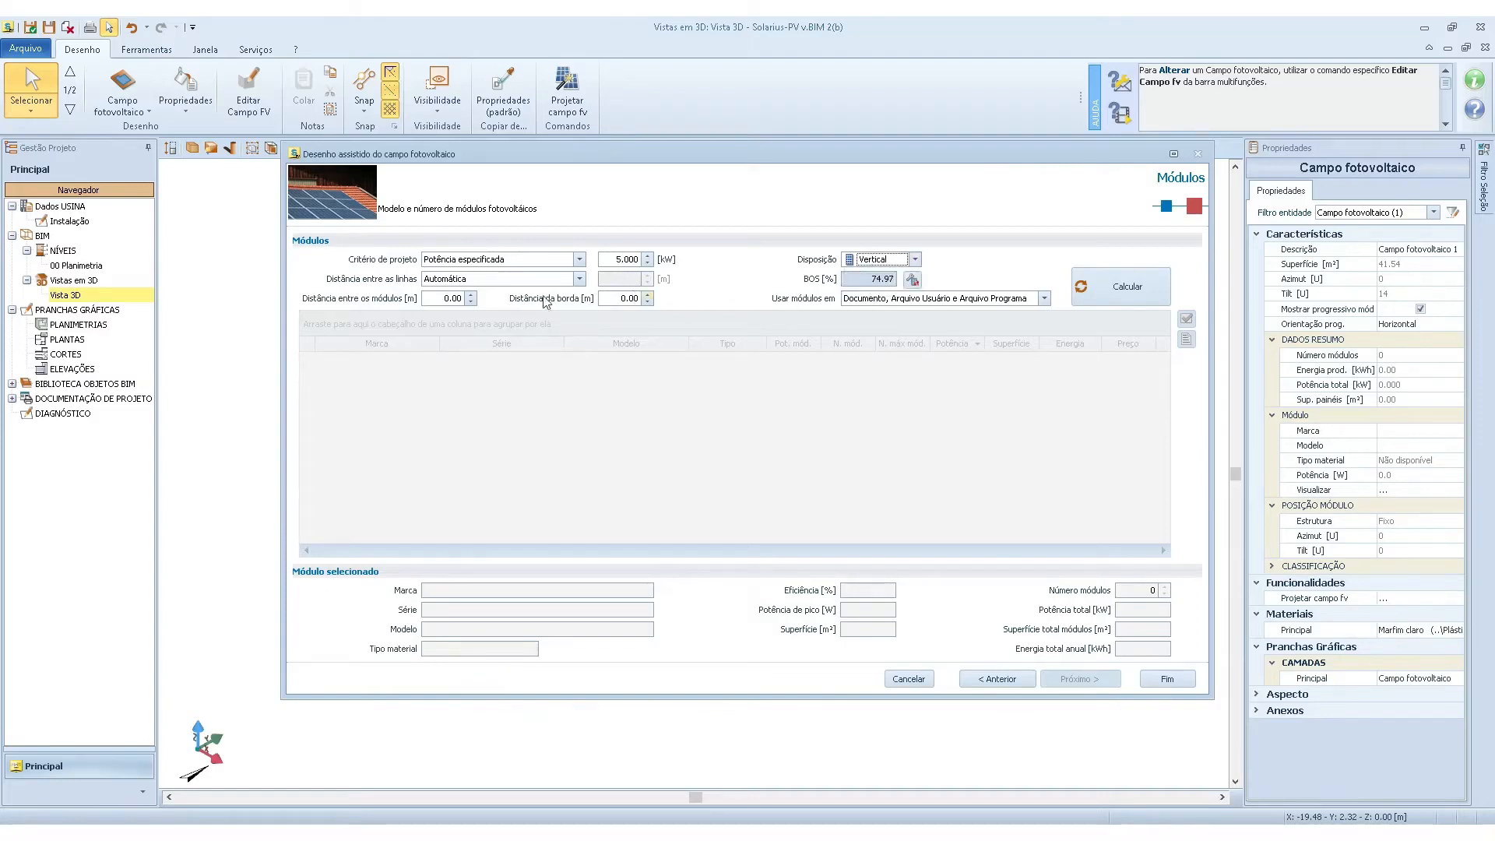
Review the plant loss parameters behind the BOS value, including the total losses, and accept them.
click(486, 285)
click(491, 294)
click(910, 279)
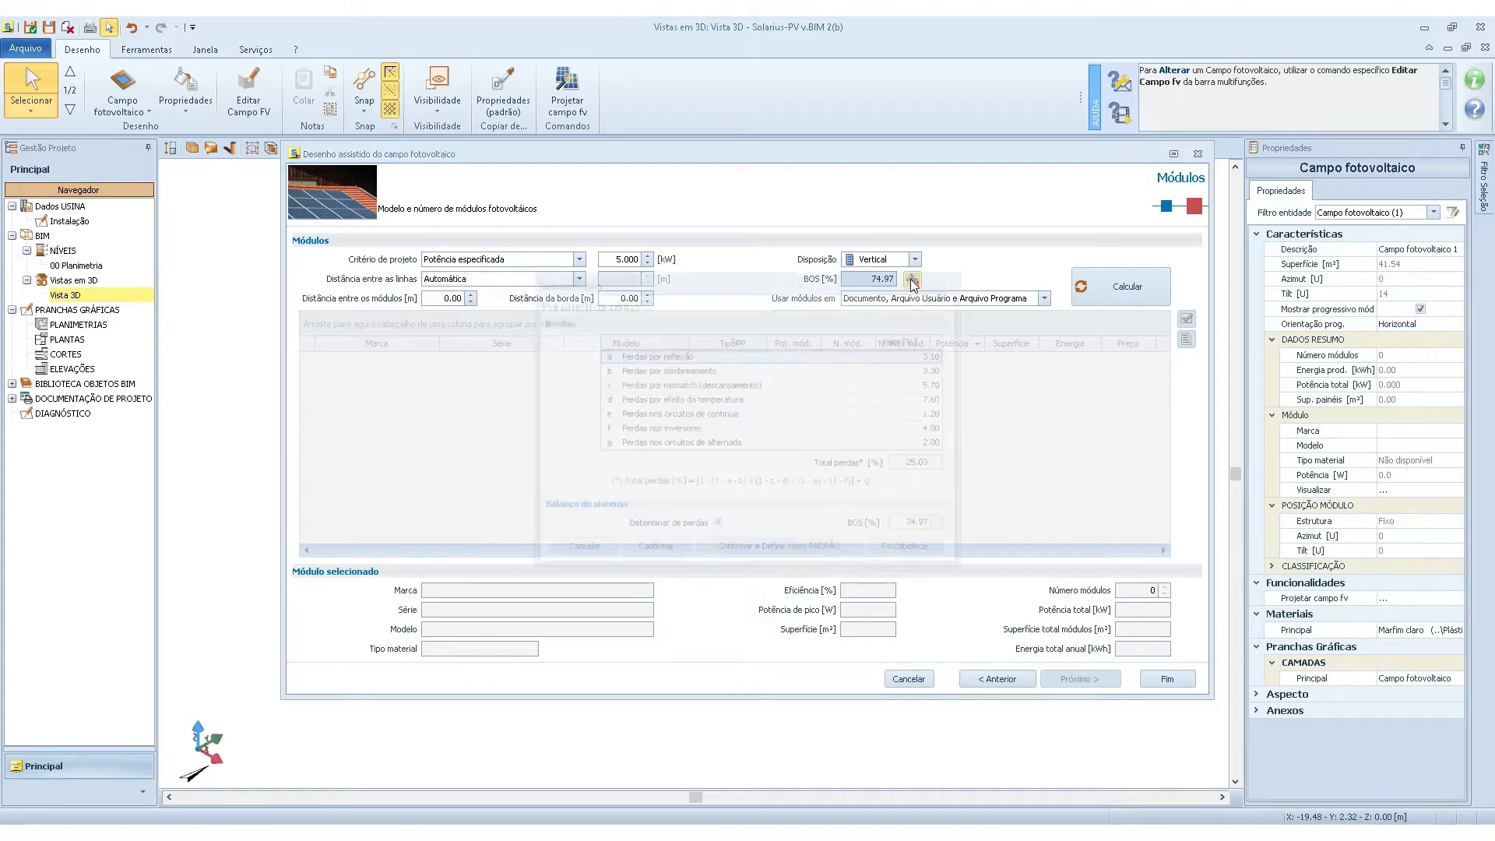
drag(909, 463, 958, 472)
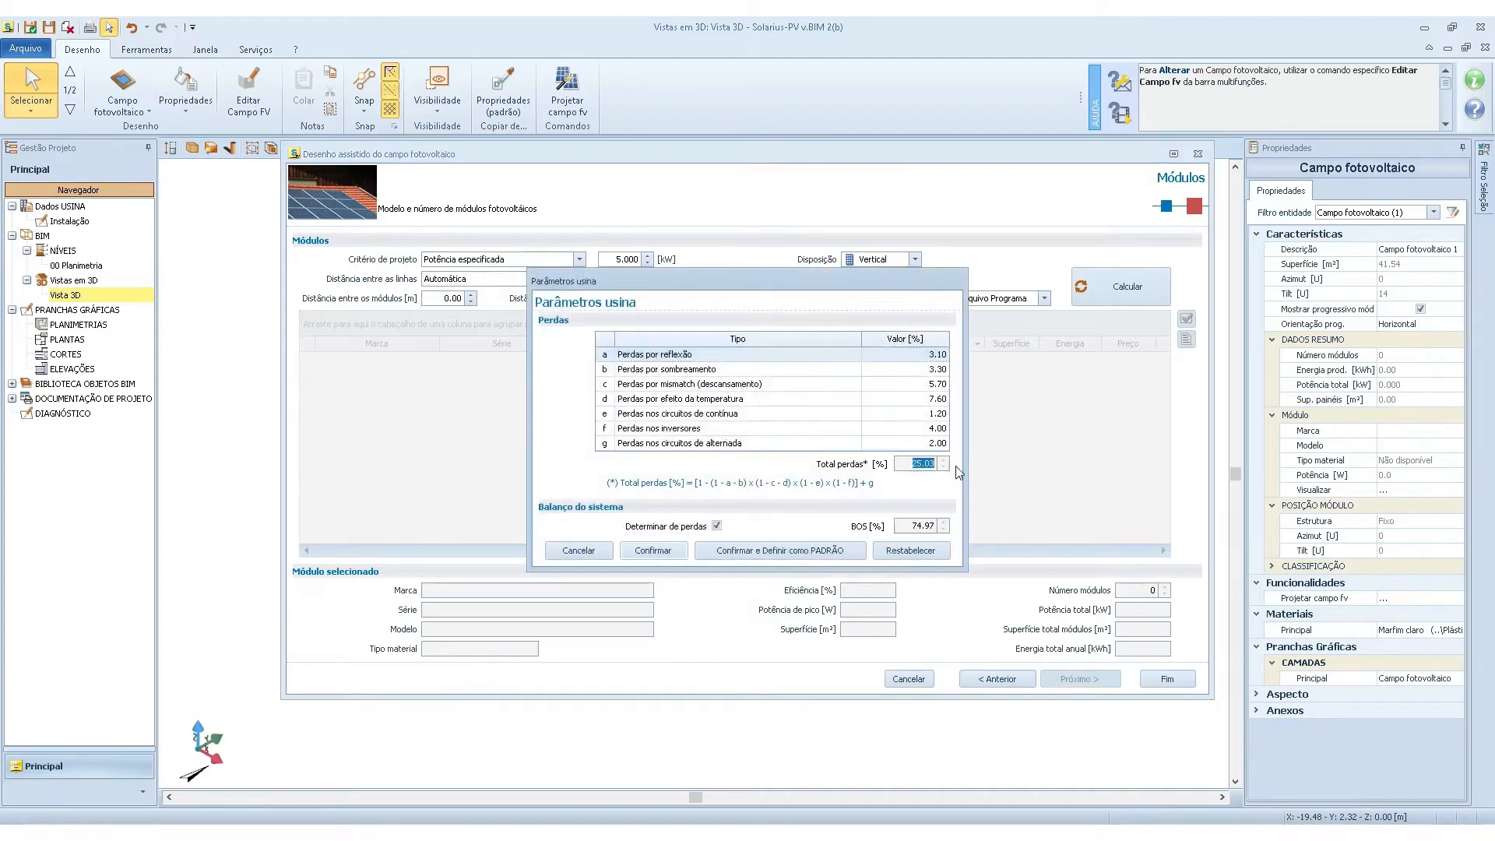
drag(920, 529, 954, 520)
click(652, 550)
Calculate the suitable modules and filter the Marca column to Canadian Solar Inc.
click(436, 301)
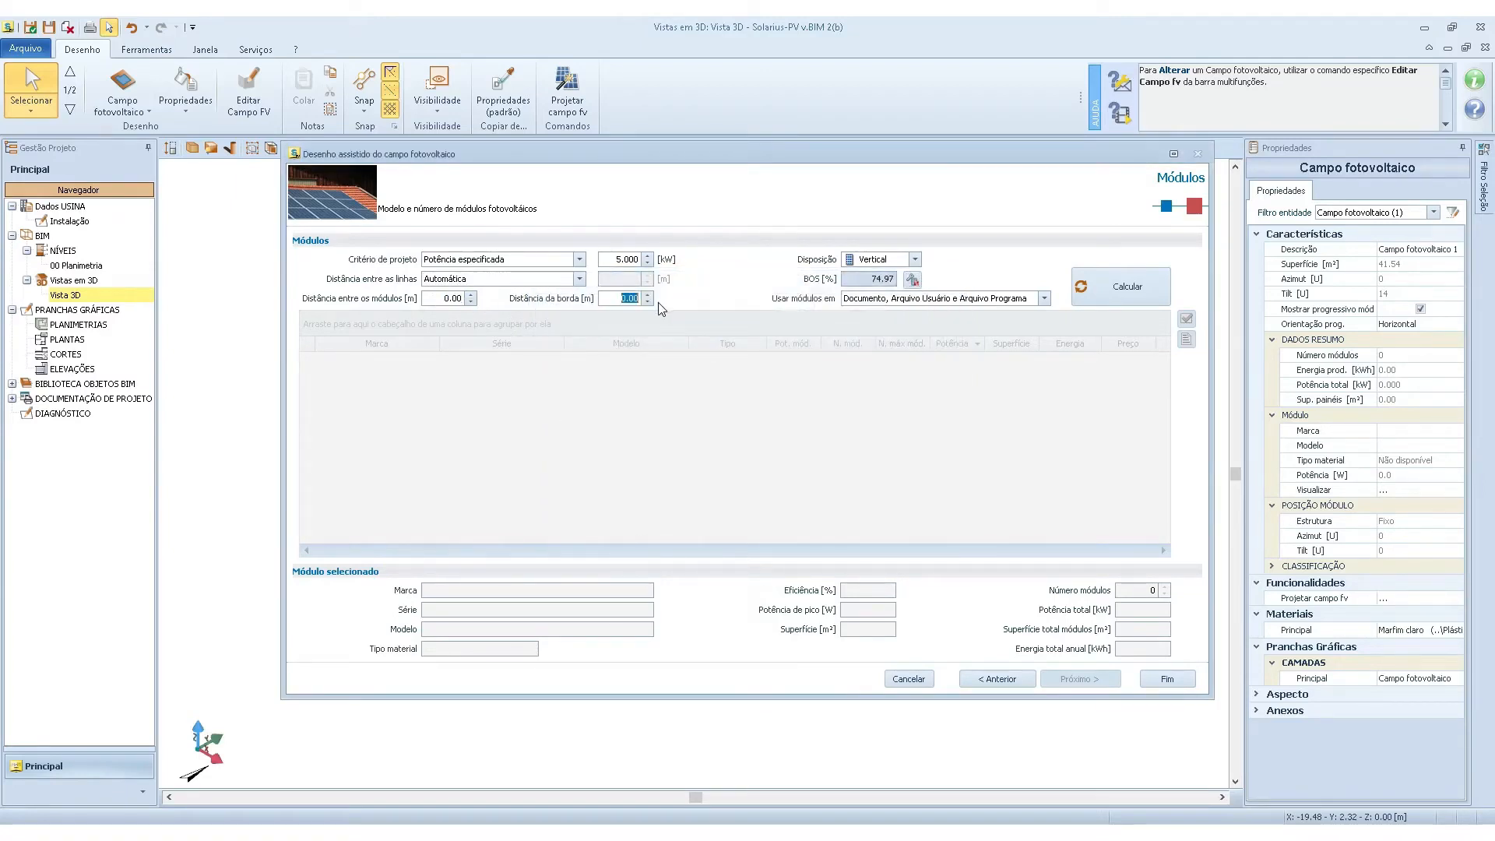
click(1140, 302)
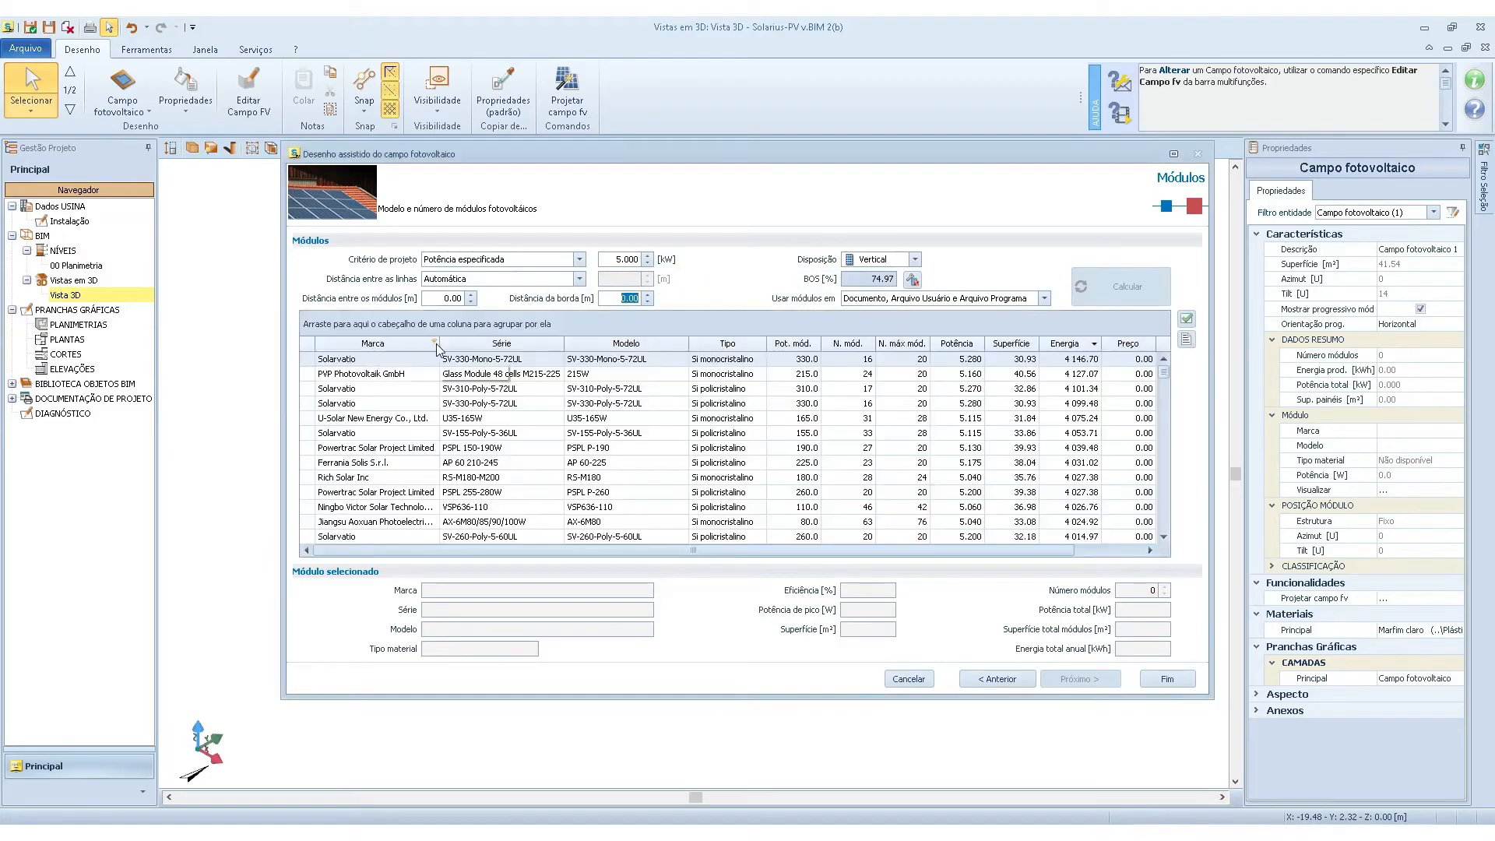
click(433, 343)
click(458, 389)
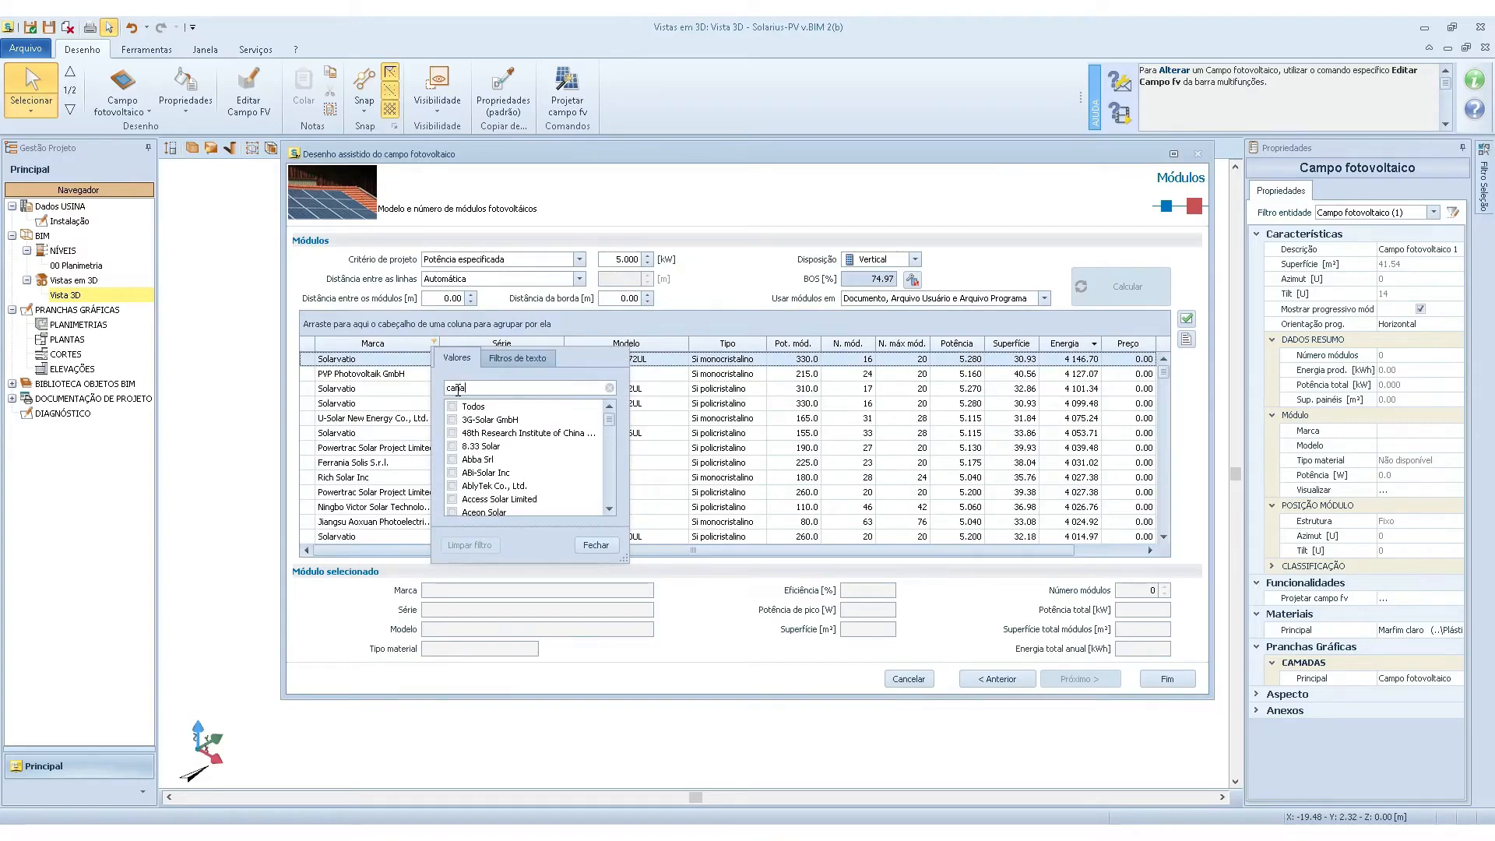
click(453, 406)
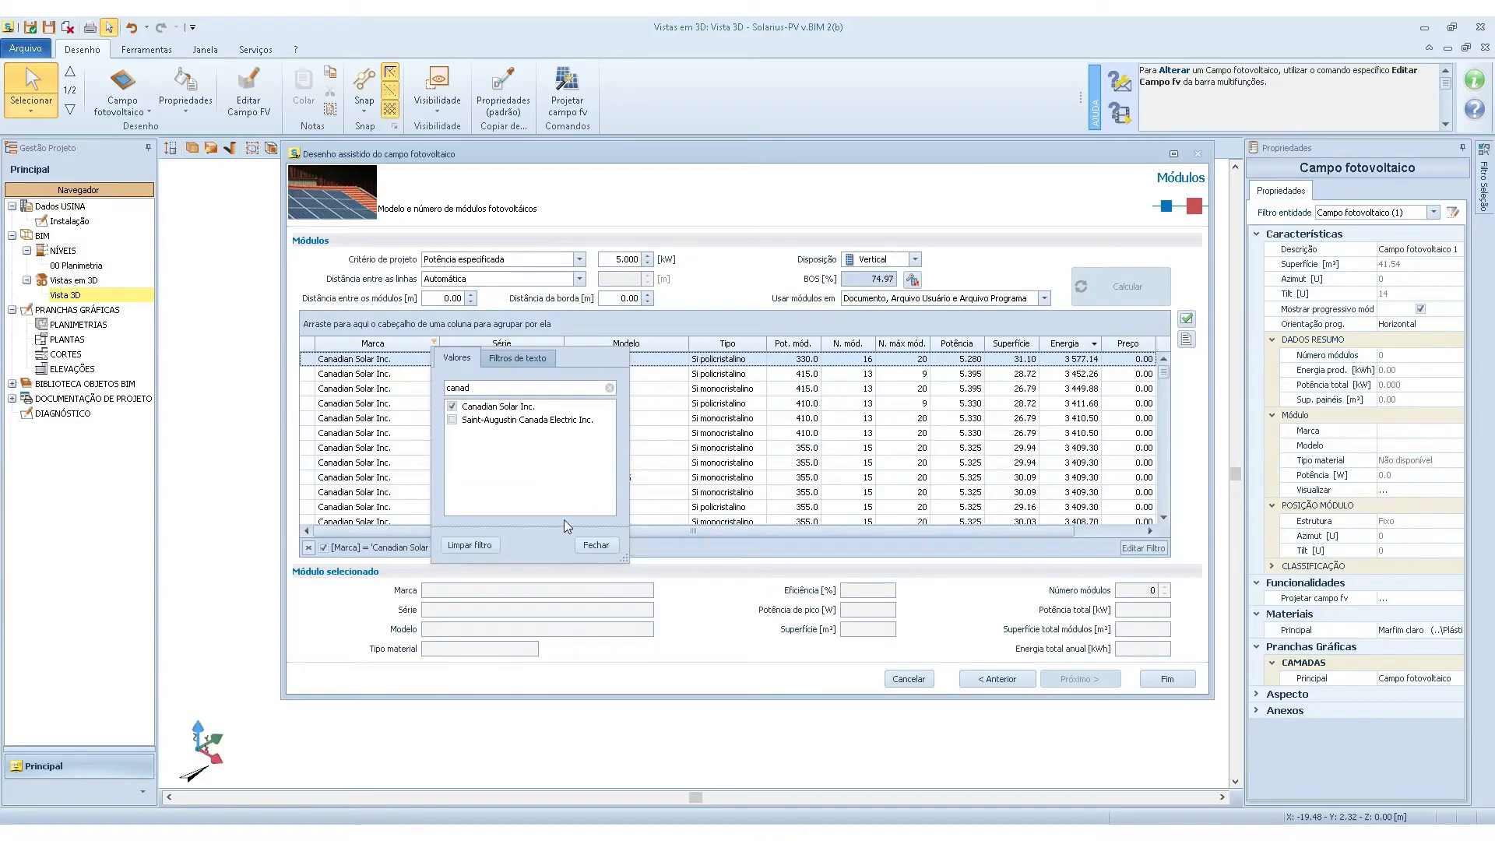
click(593, 545)
Group the modules by Pot. mód. and assign the Dymond CS6X-340-355P-FG model from the 340 W group.
drag(794, 351, 354, 333)
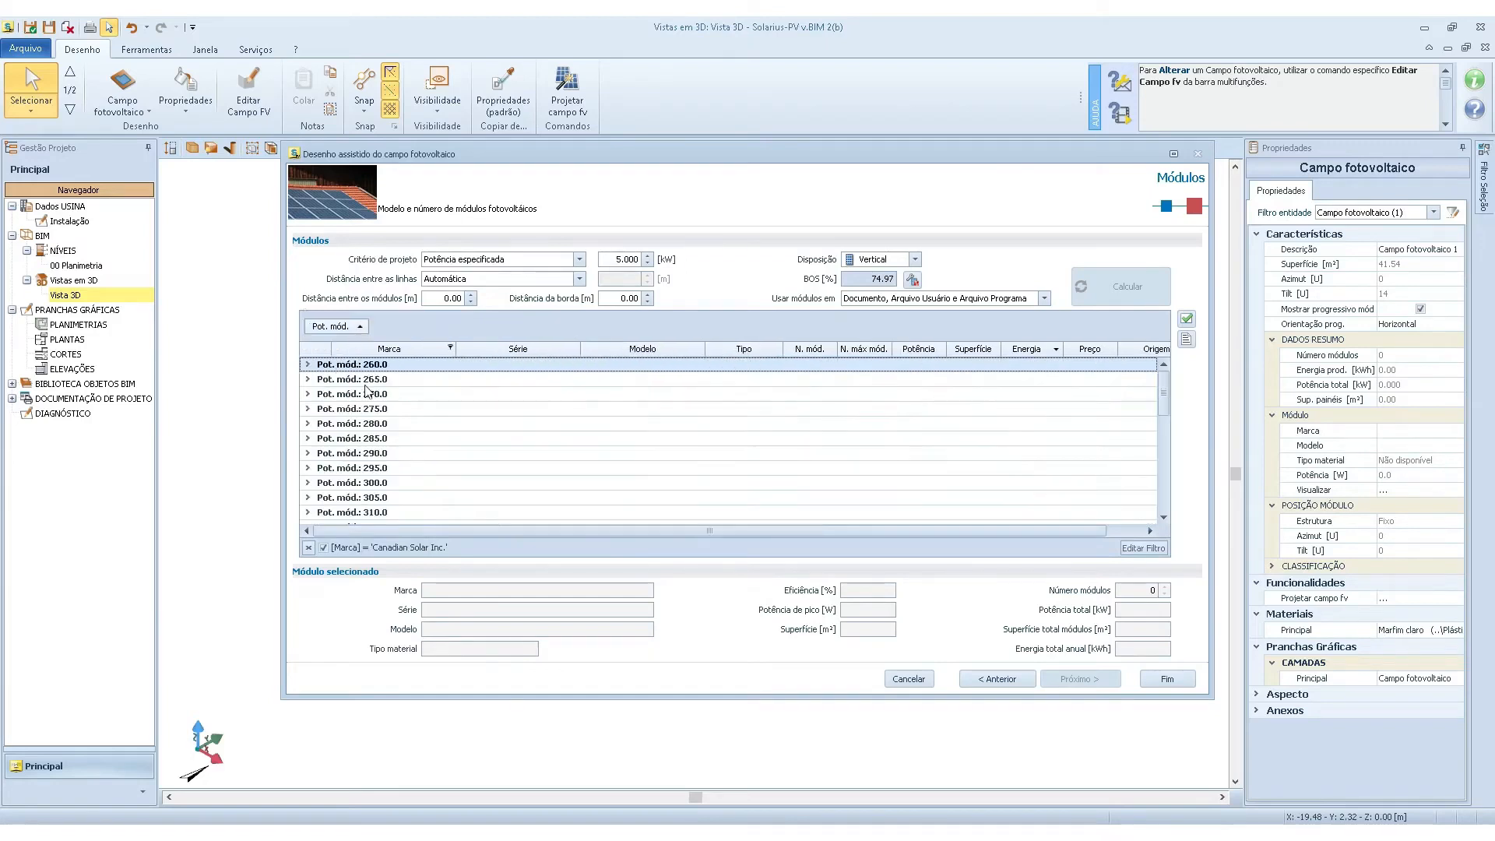
scroll(363, 428, down, 2)
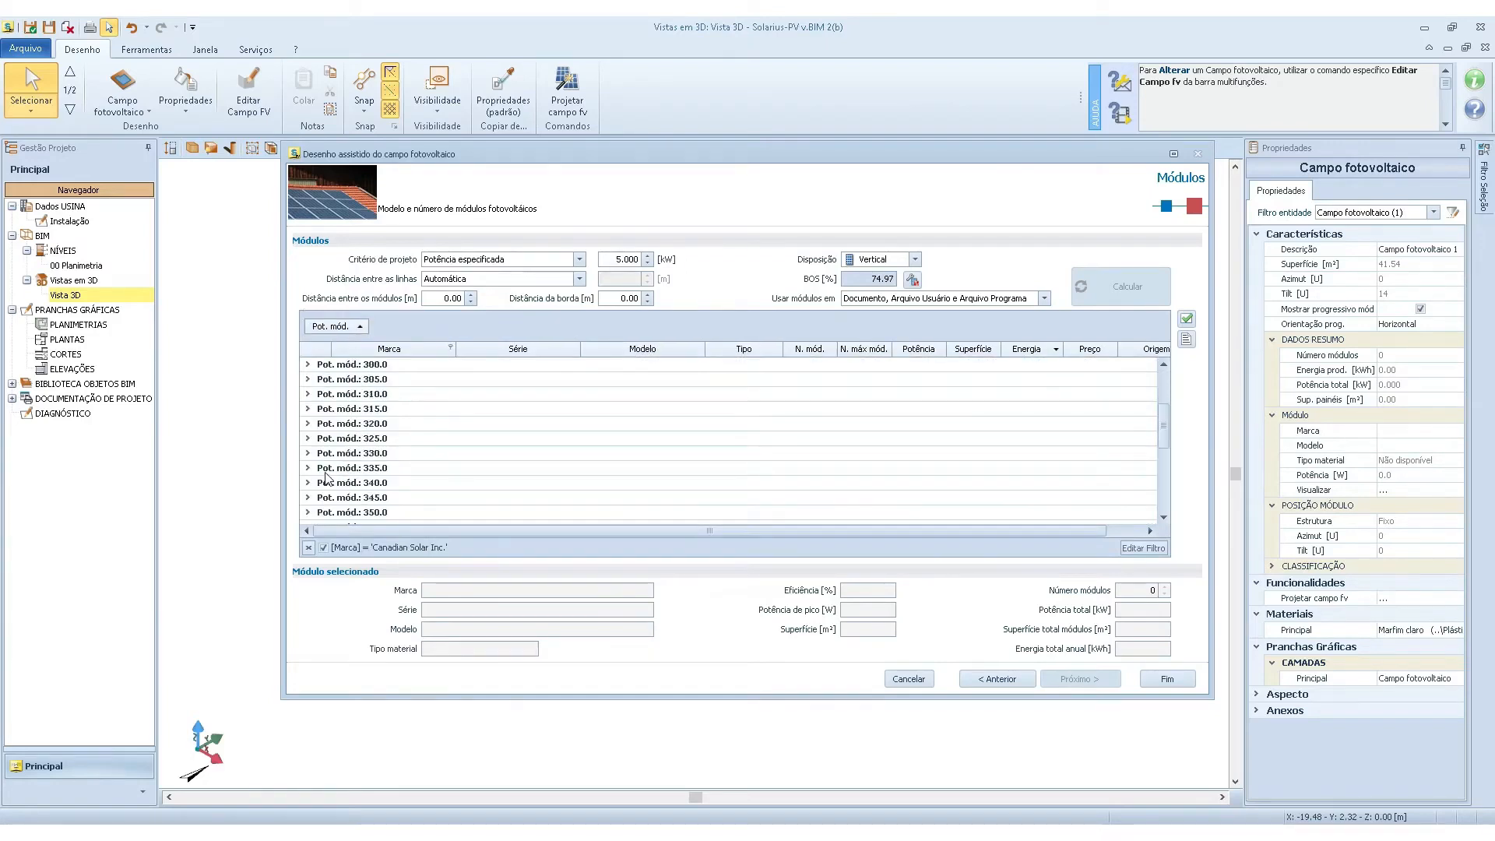
click(305, 484)
click(309, 484)
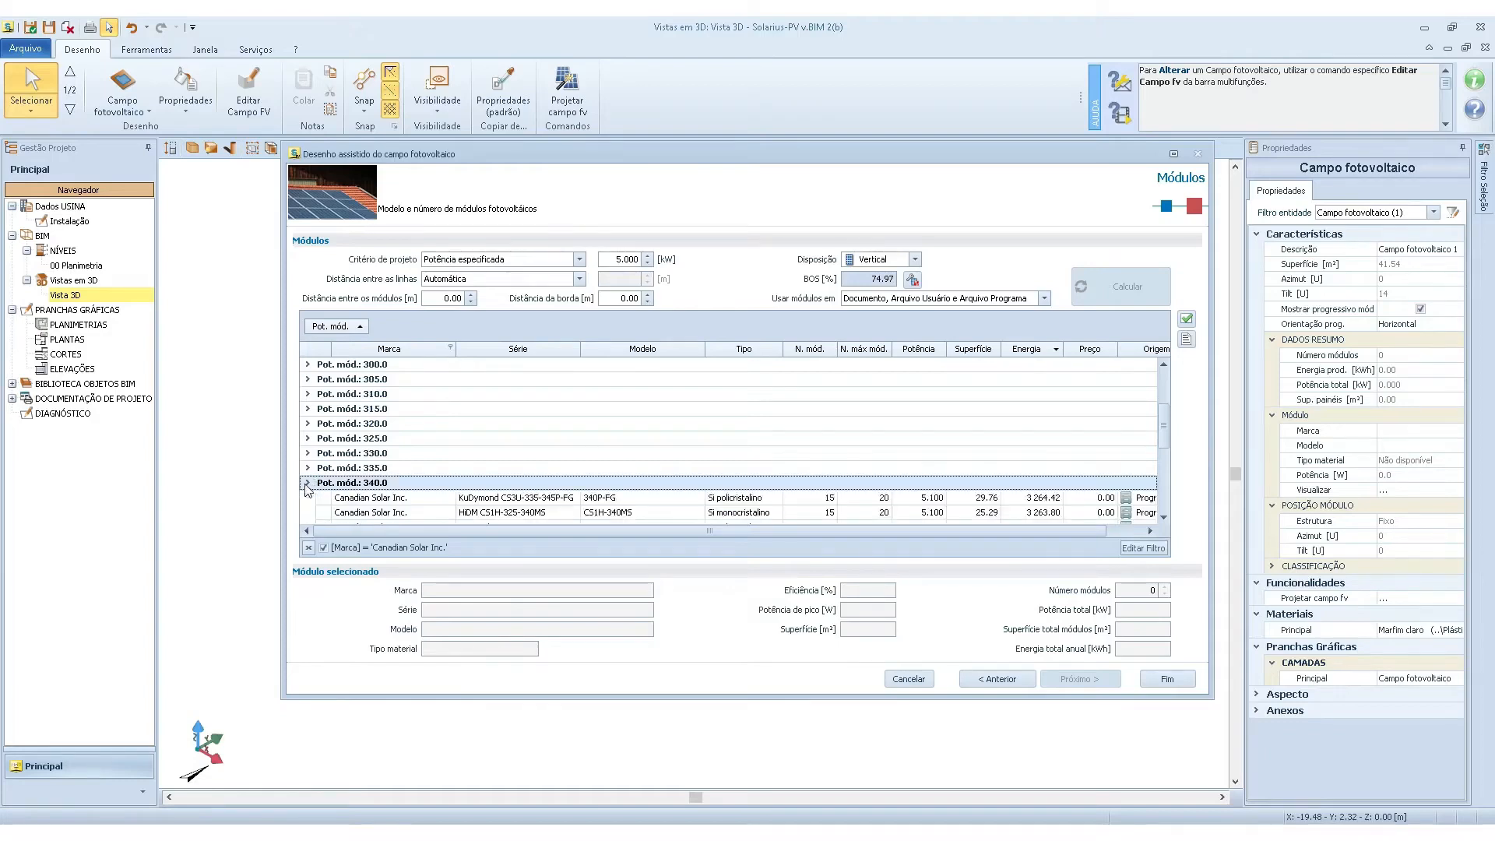
scroll(334, 476, down, 1)
click(340, 454)
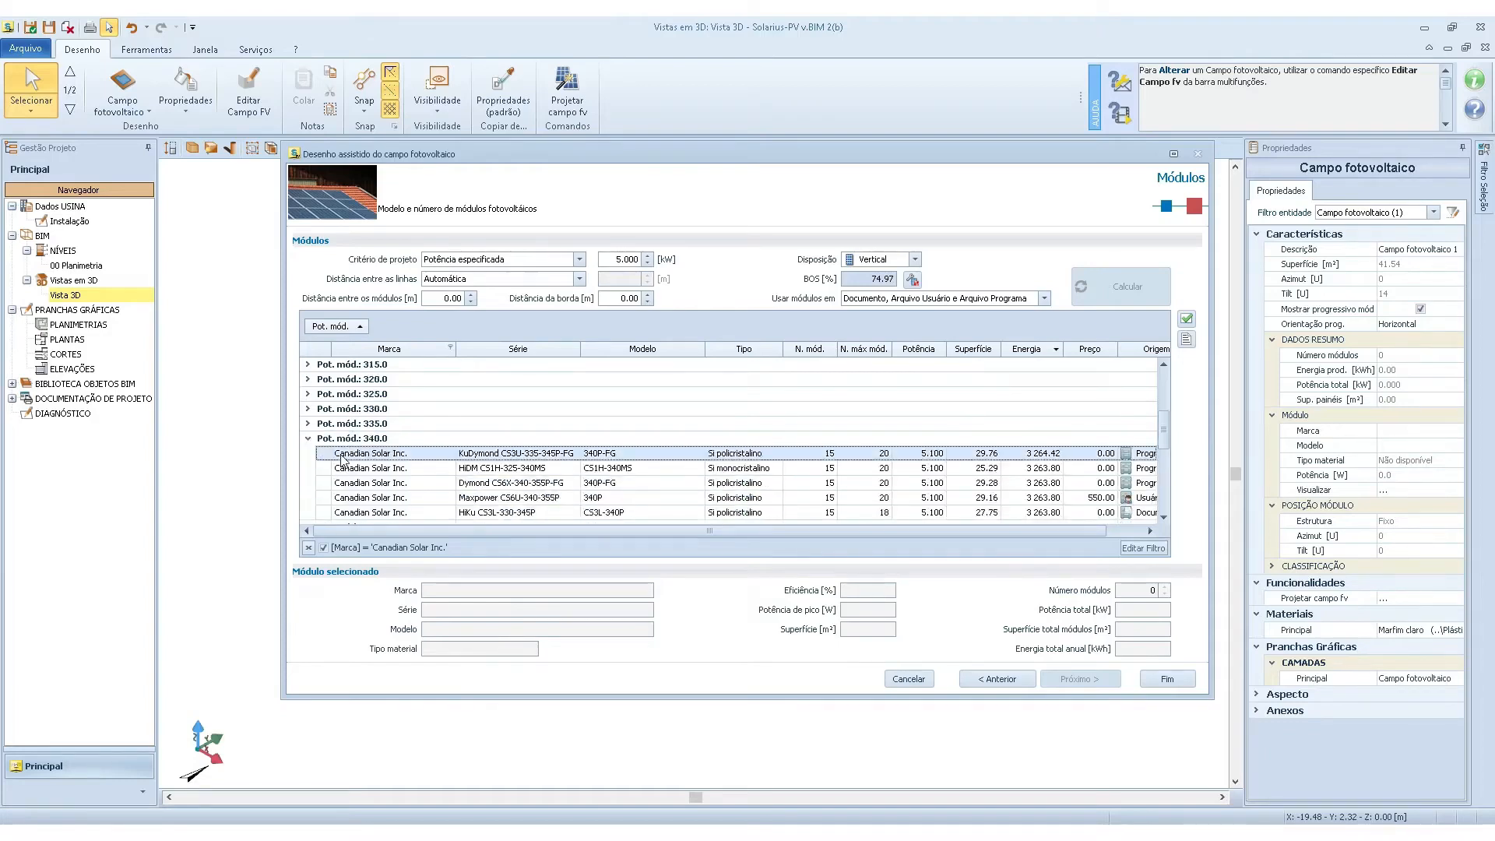
click(722, 484)
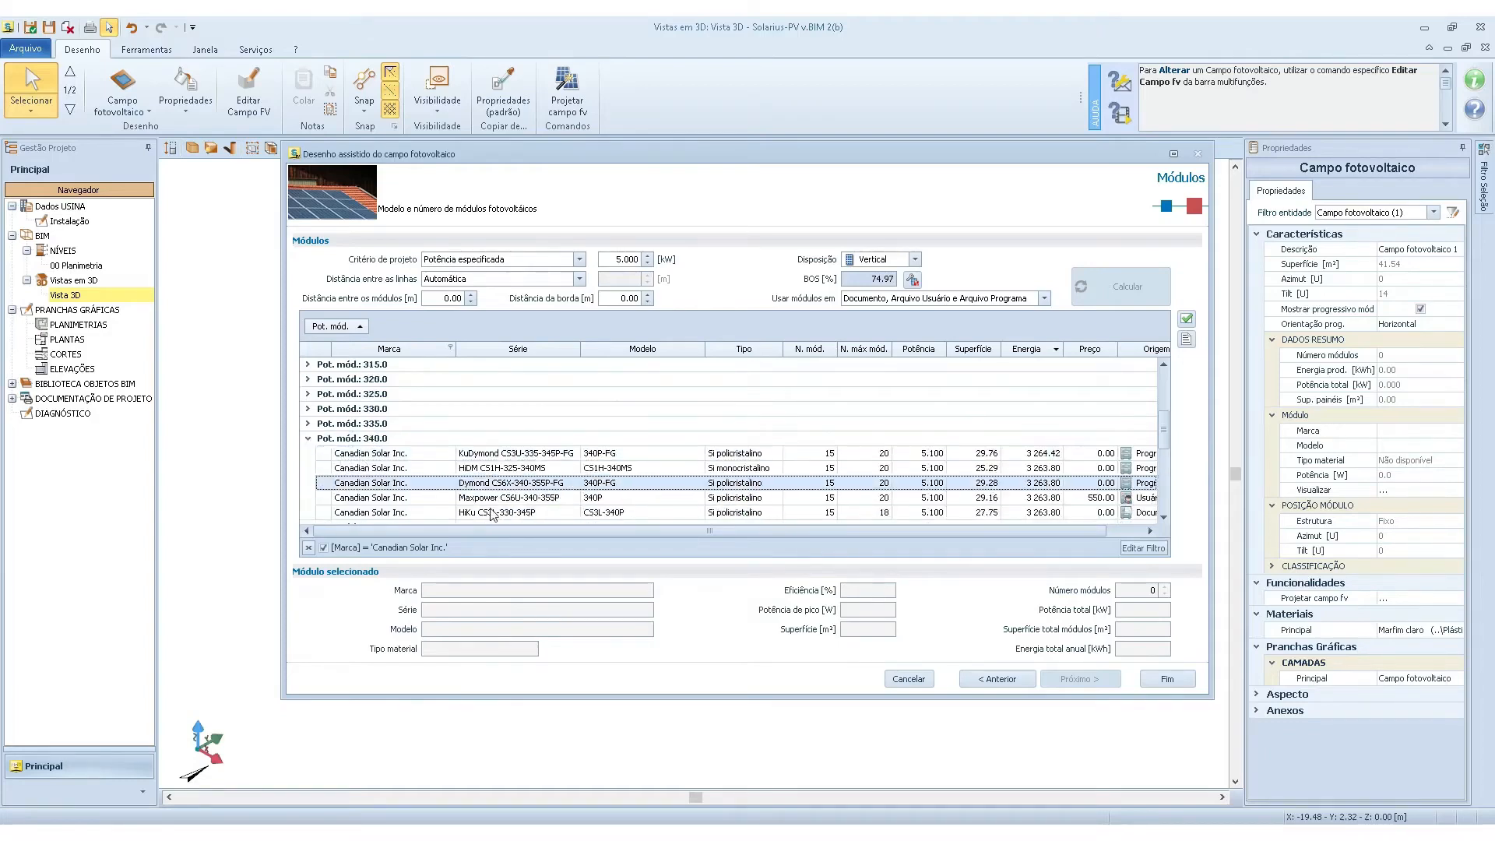
double_click(372, 484)
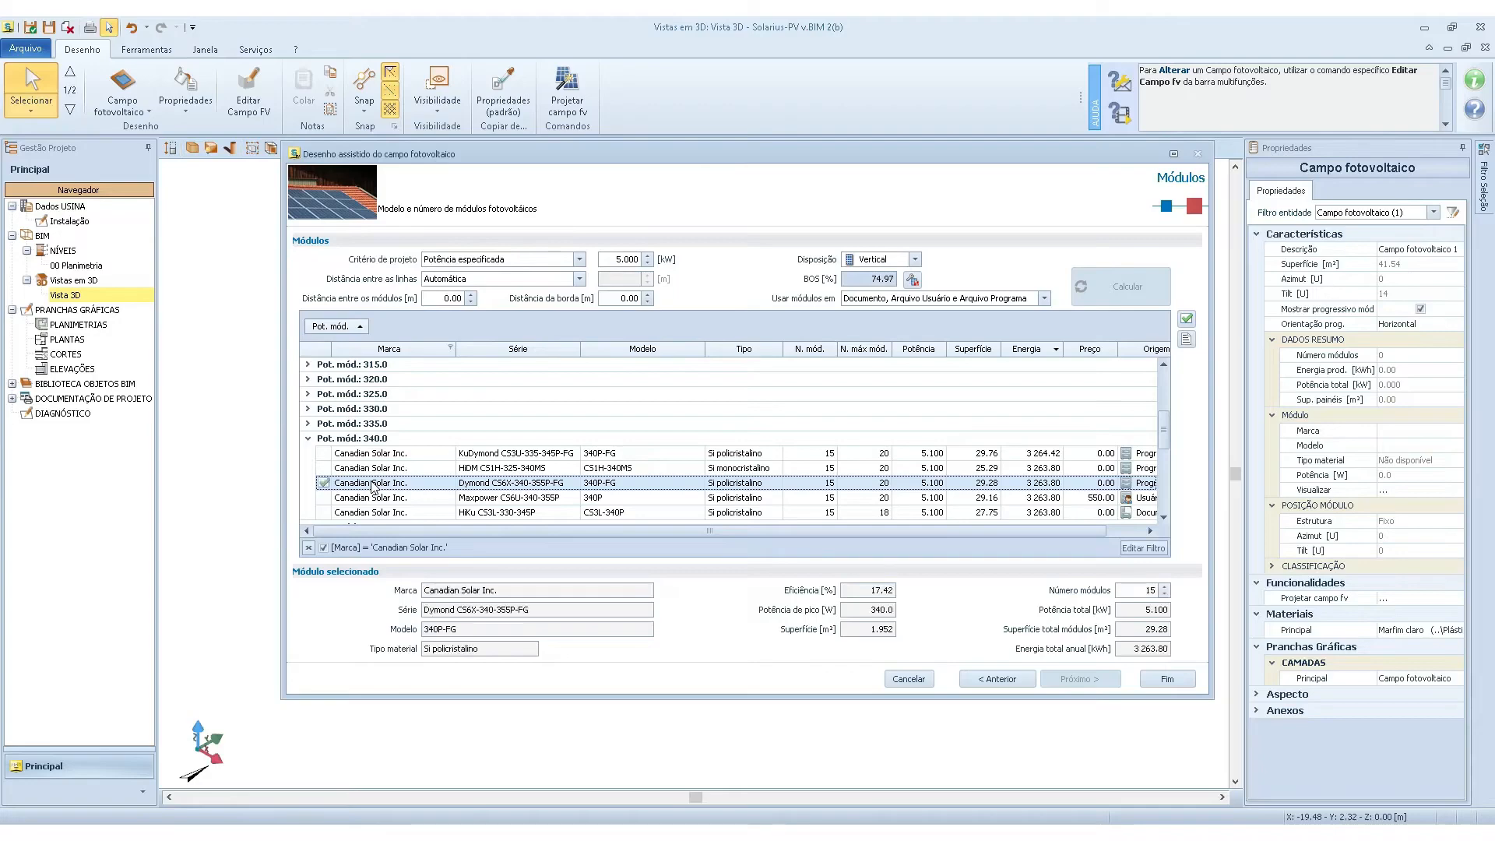
Finish the assisted design to generate the photovoltaic field and look over the 3D view.
click(1167, 680)
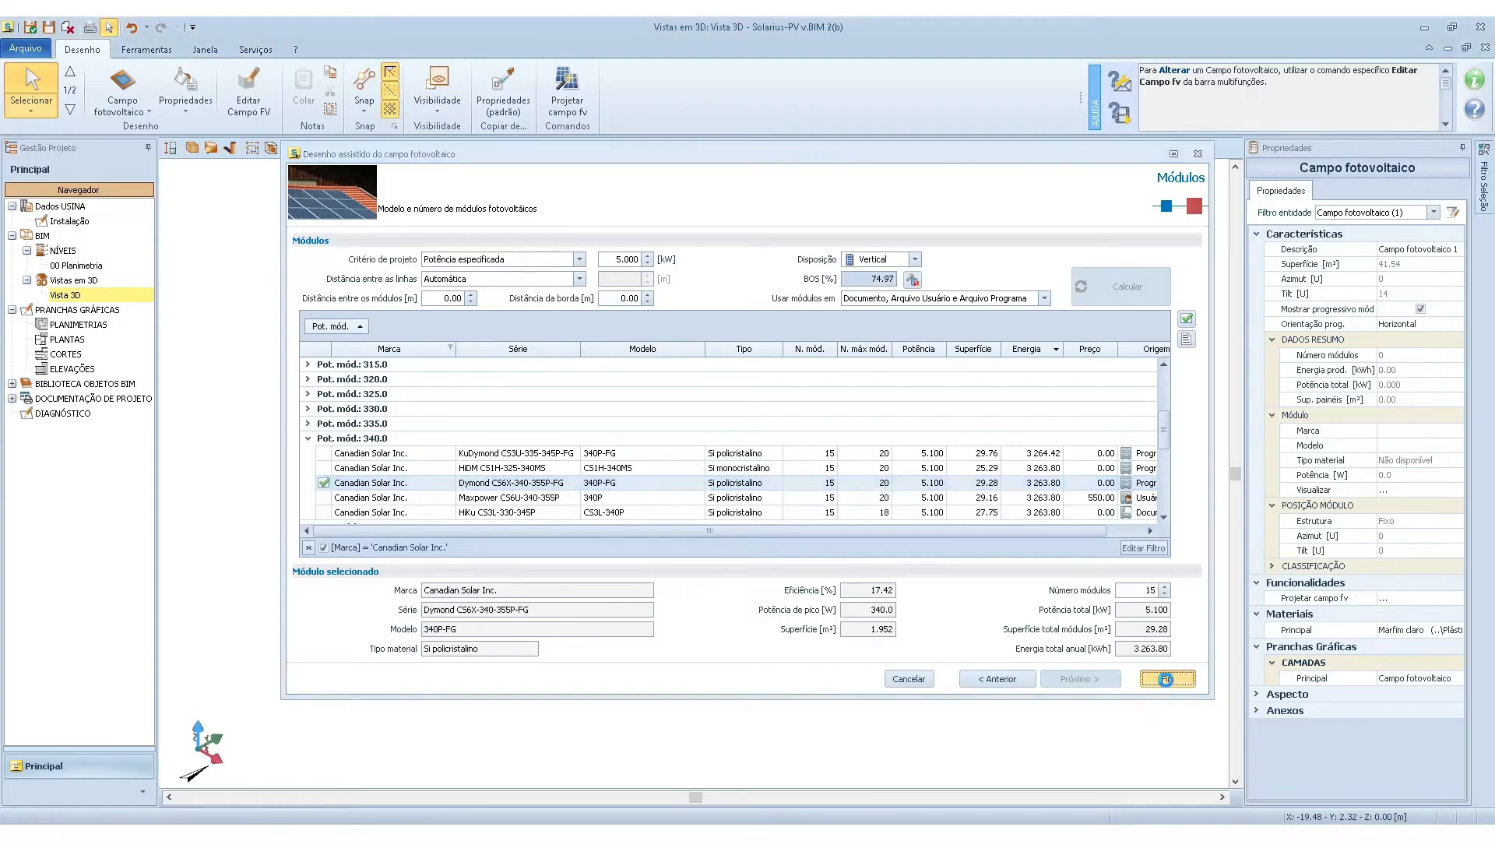
mouse_move(516, 440)
middle_down()
mouse_move(555, 445)
mouse_move(500, 431)
mouse_move(513, 467)
middle_up()
middle_drag(658, 548, 660, 535)
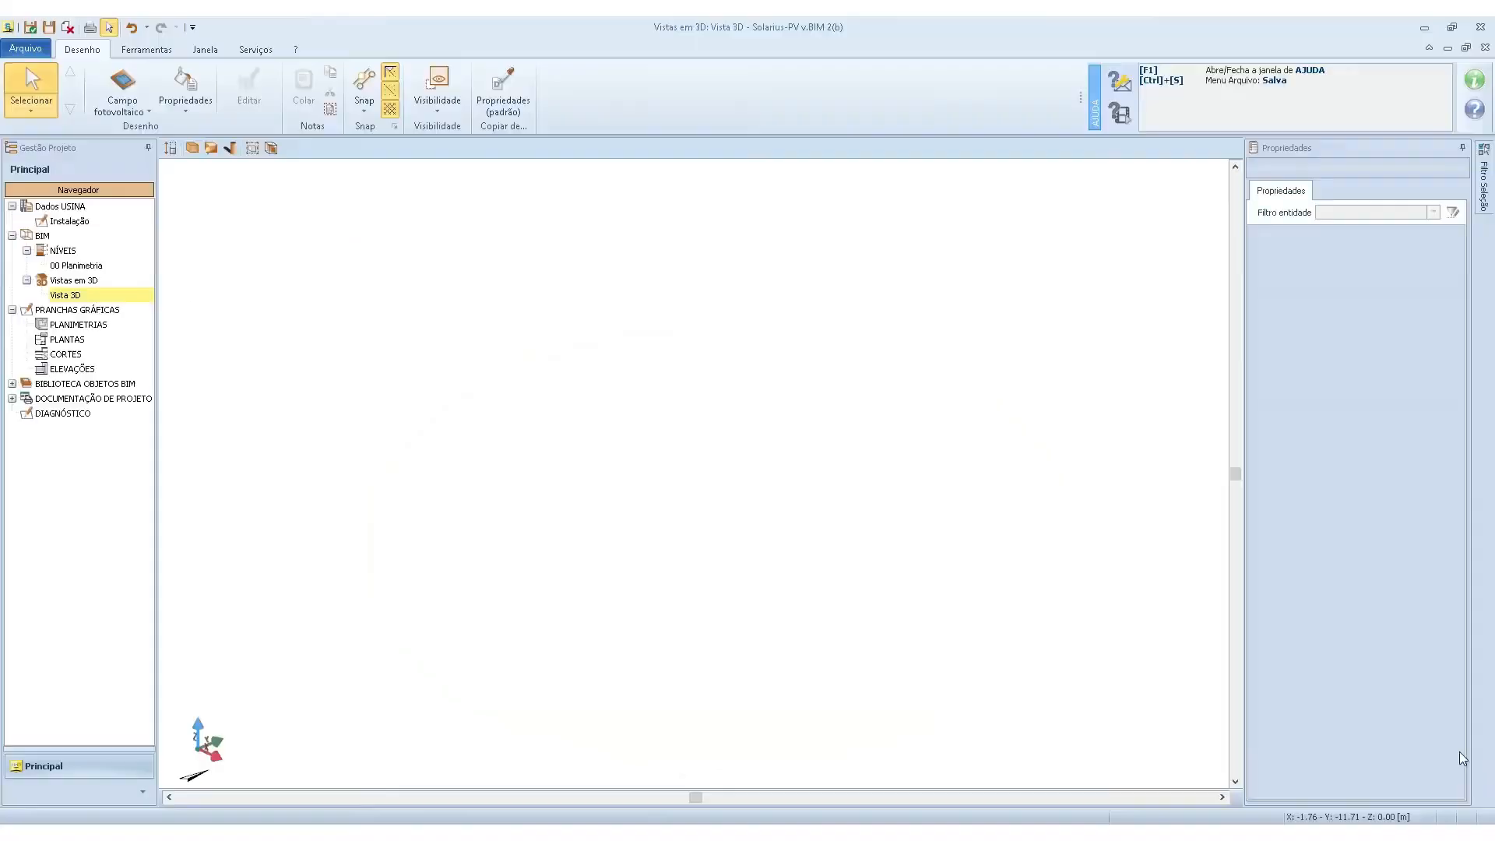
Open the 00 Planimetria level and select its compass to show the azimuth property.
double_click(71, 266)
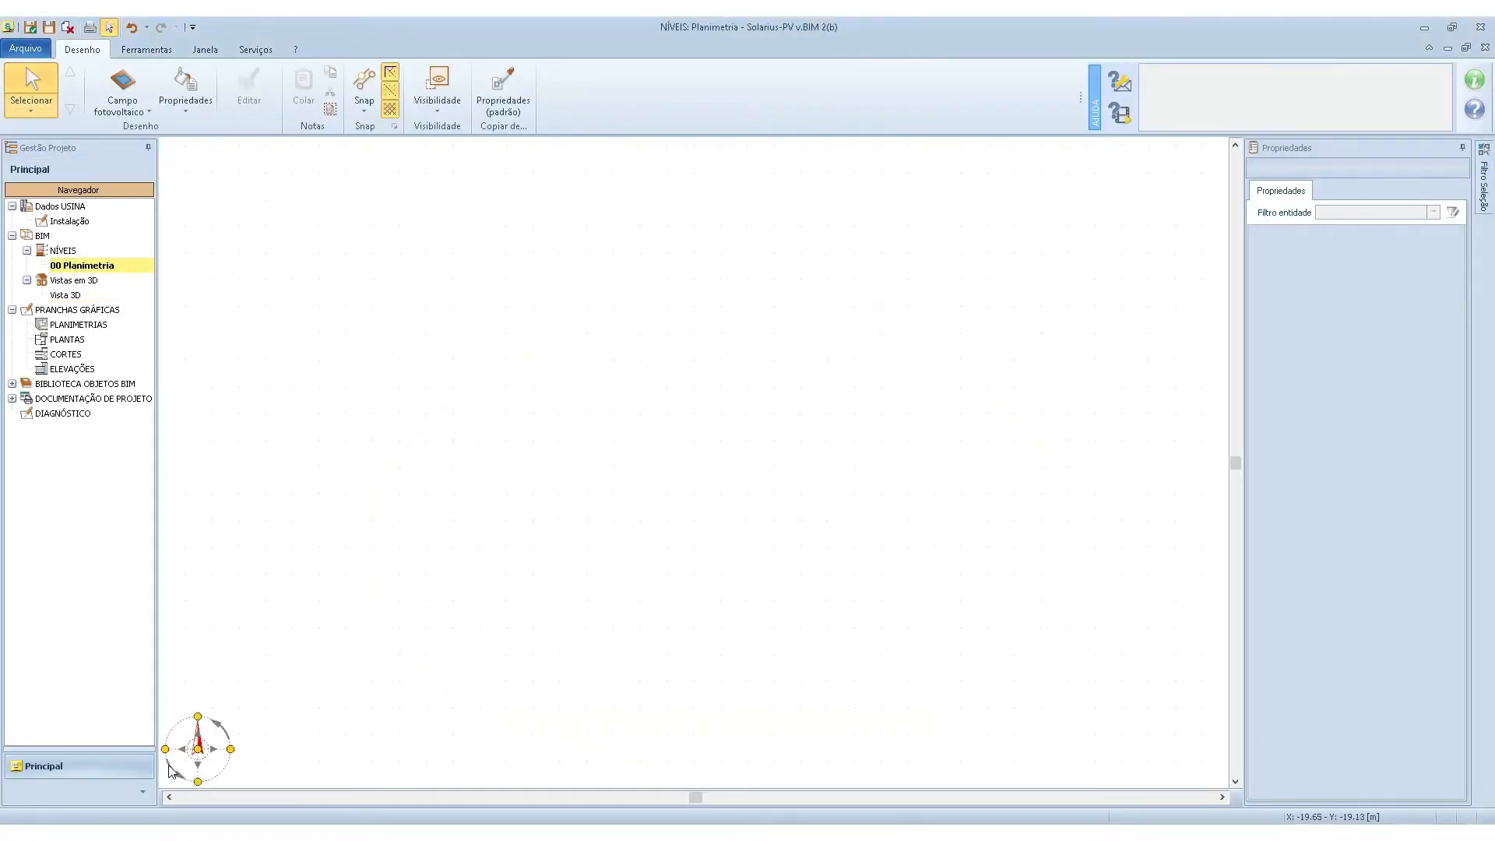
click(197, 749)
mouse_move(230, 749)
mouse_down()
mouse_move(217, 727)
mouse_move(230, 750)
mouse_up()
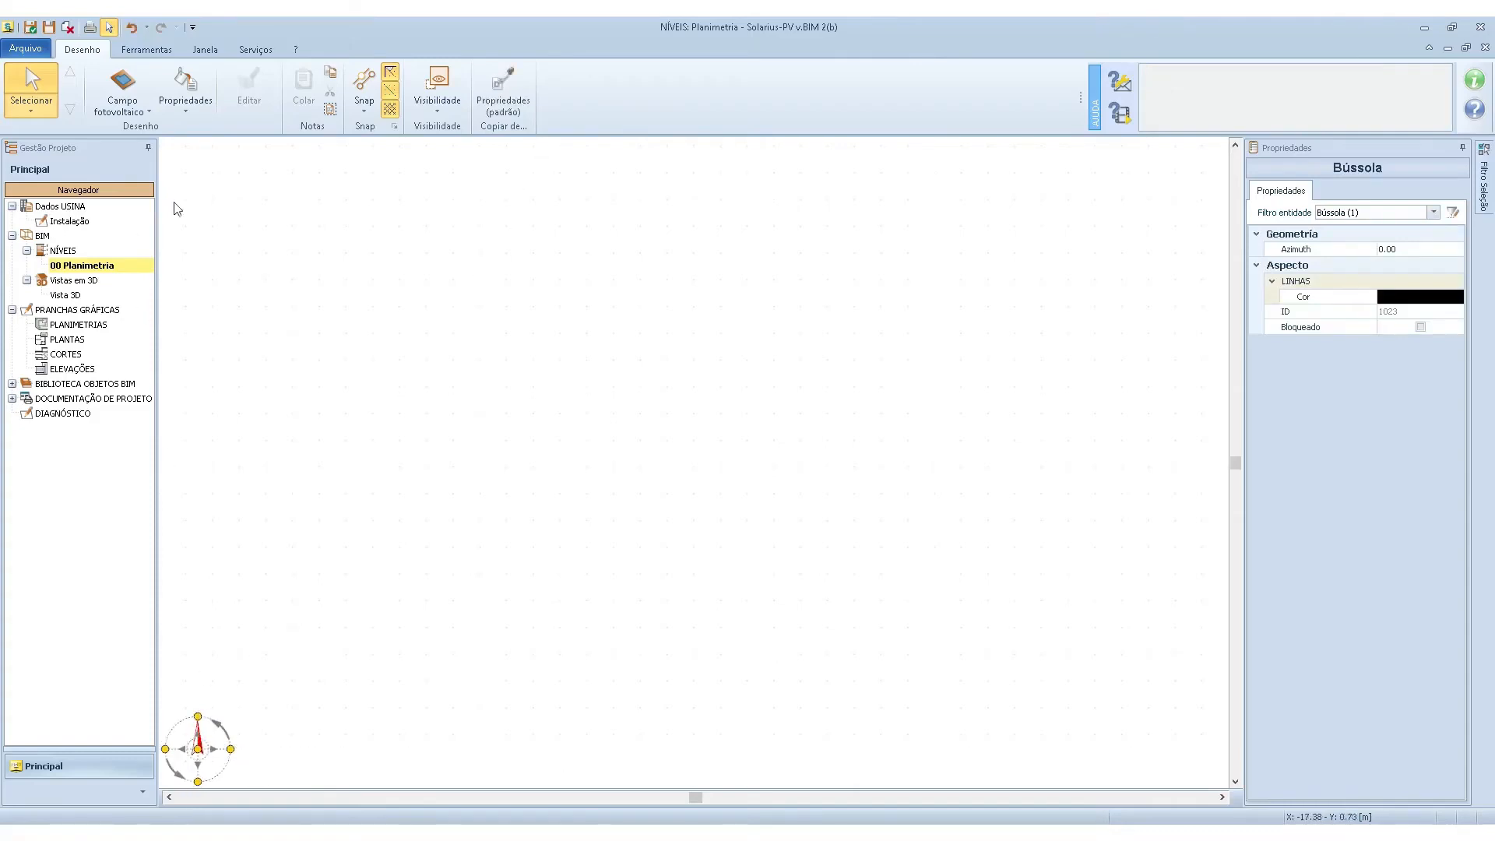
Insert a DXF/DWG drawing from the Plano CAD folder with a scale factor of 1 and place it on the plan.
click(122, 109)
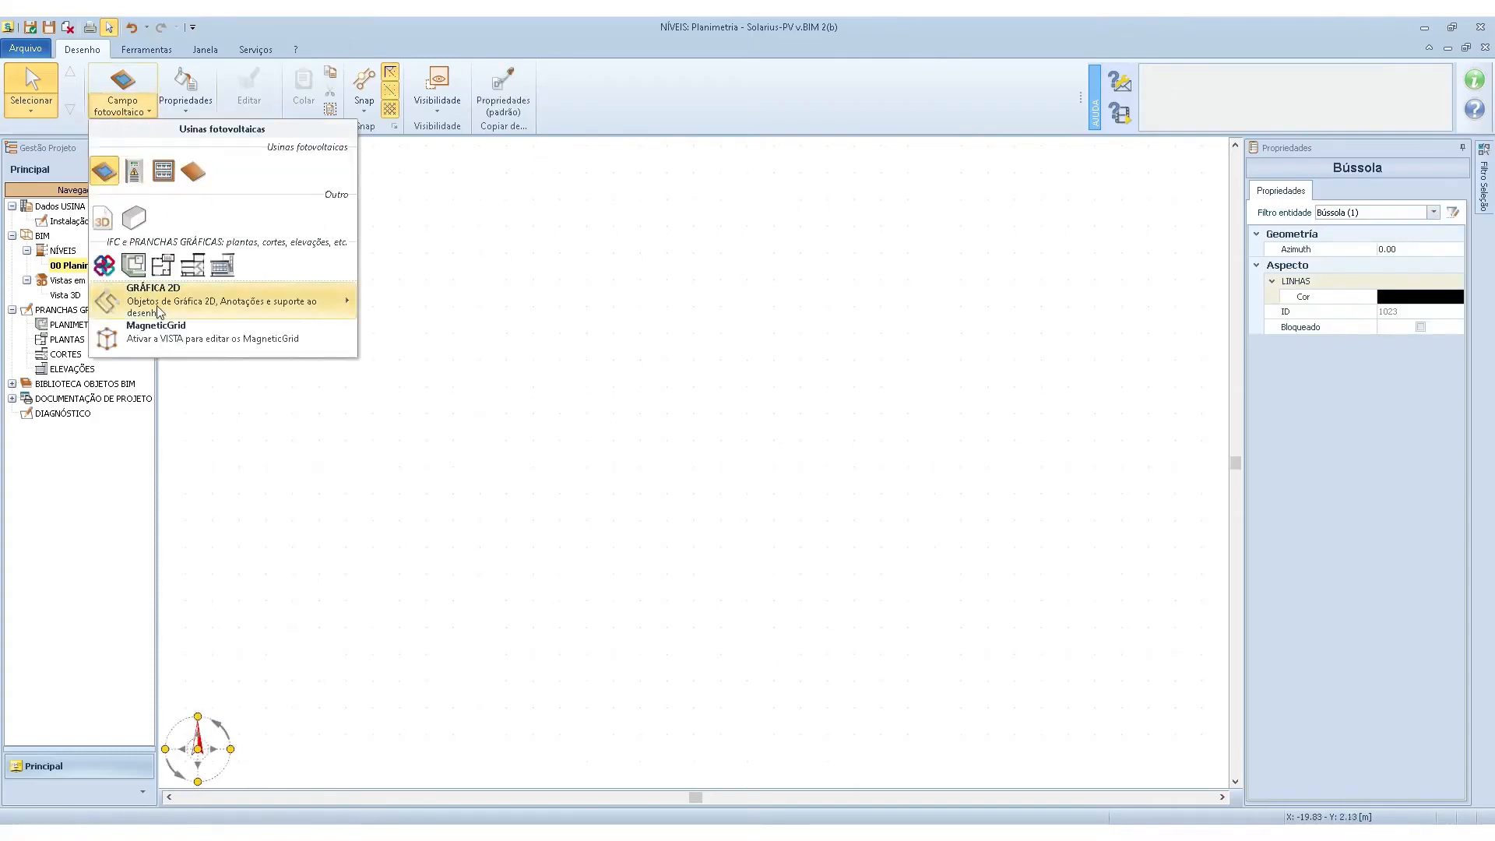
click(321, 314)
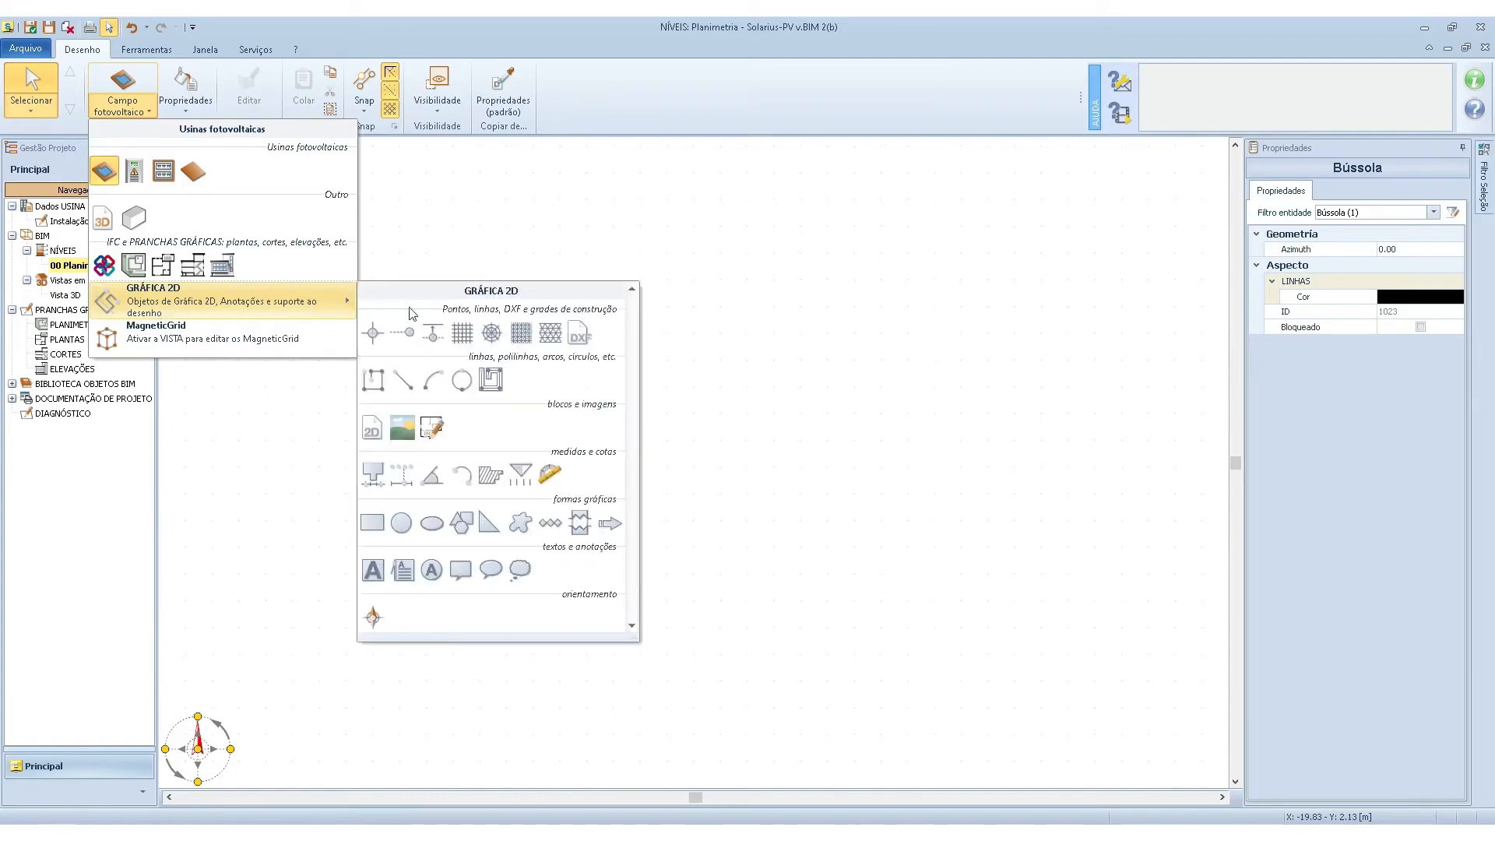
click(580, 335)
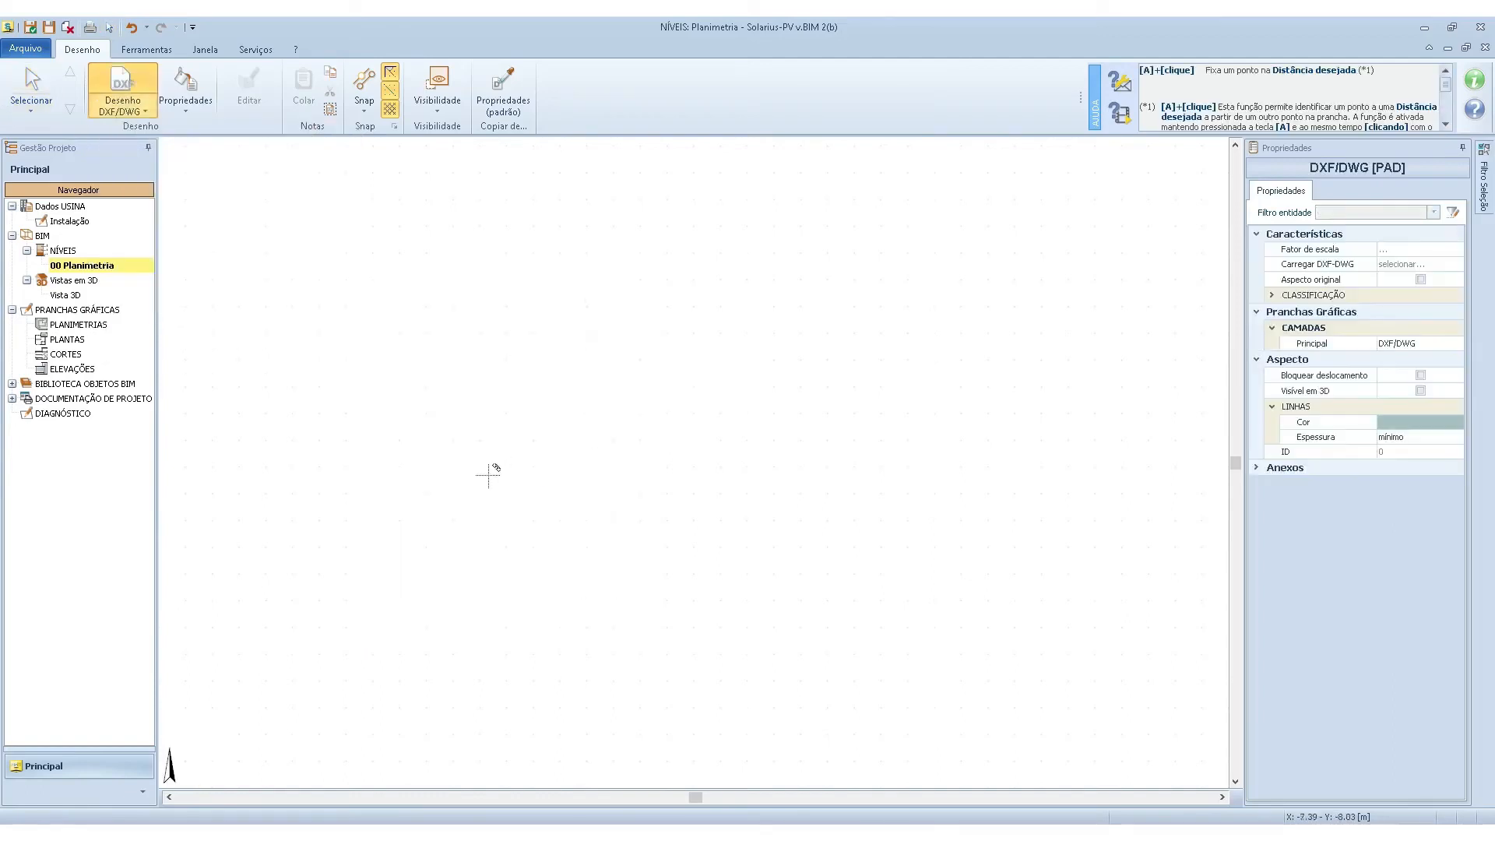
click(322, 364)
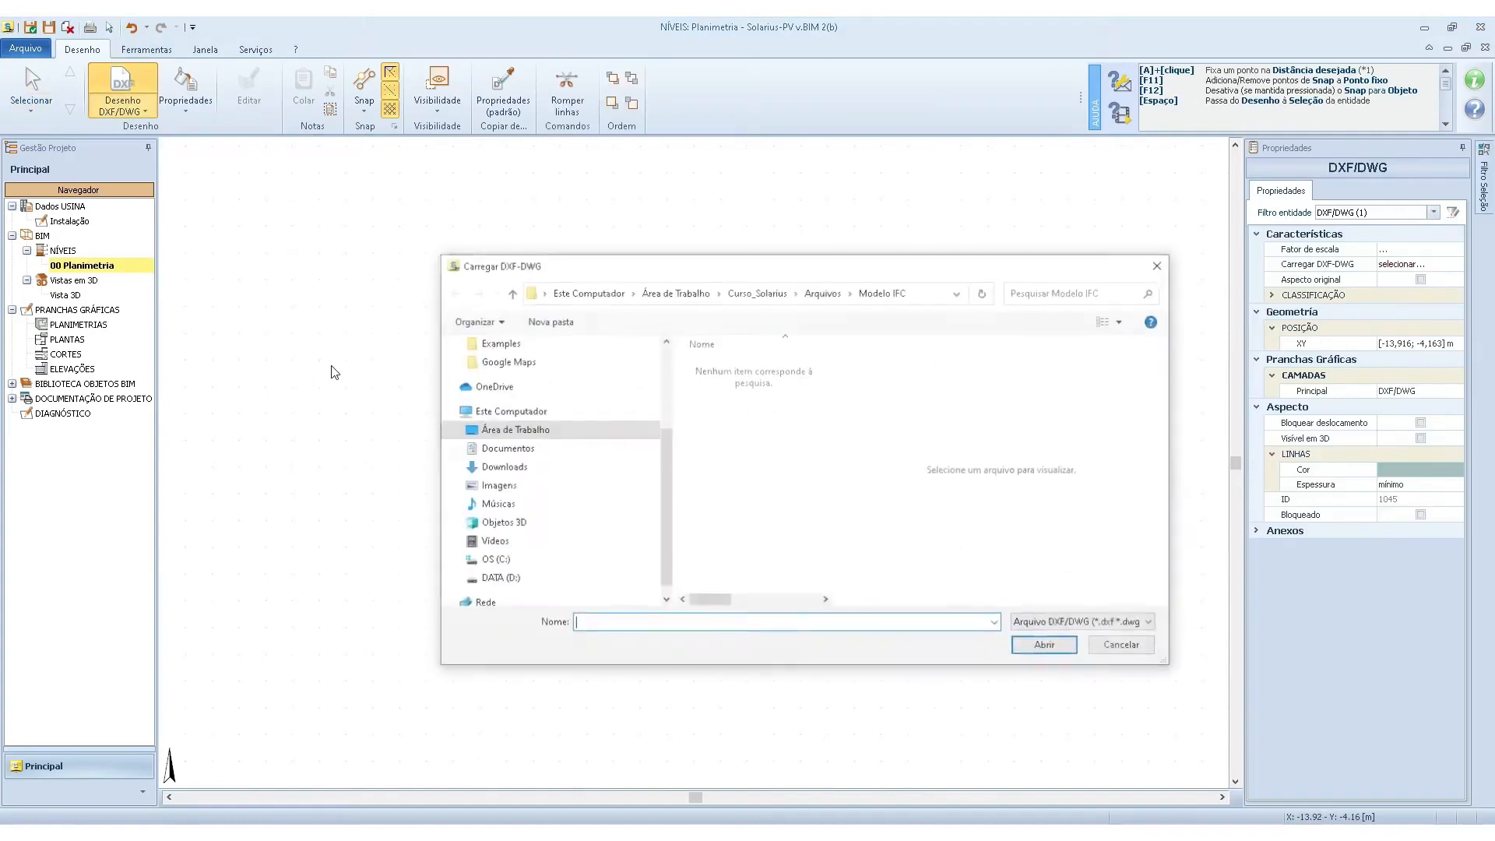
click(823, 291)
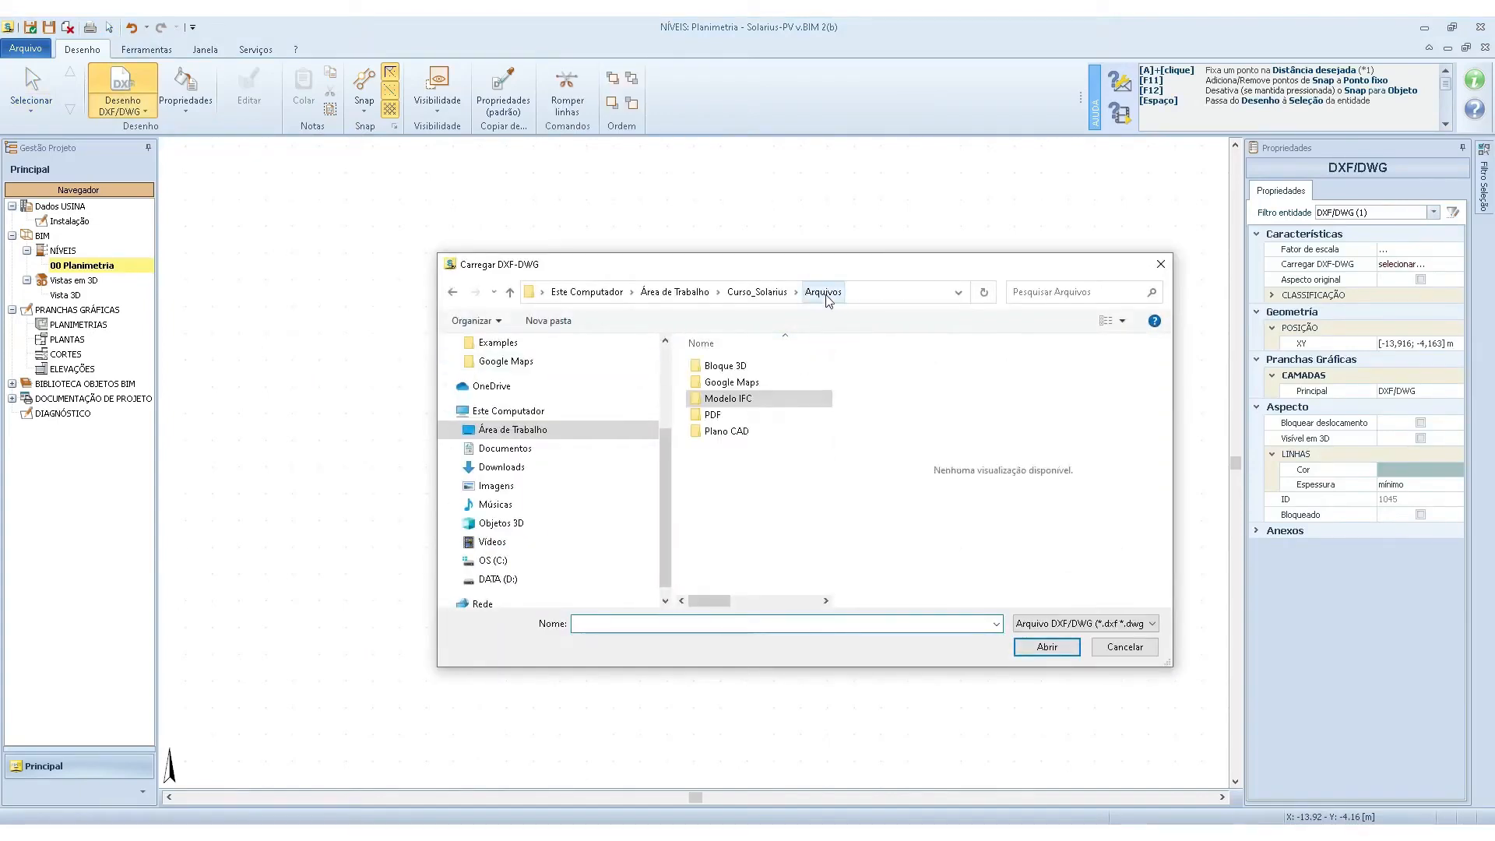
double_click(710, 435)
double_click(722, 367)
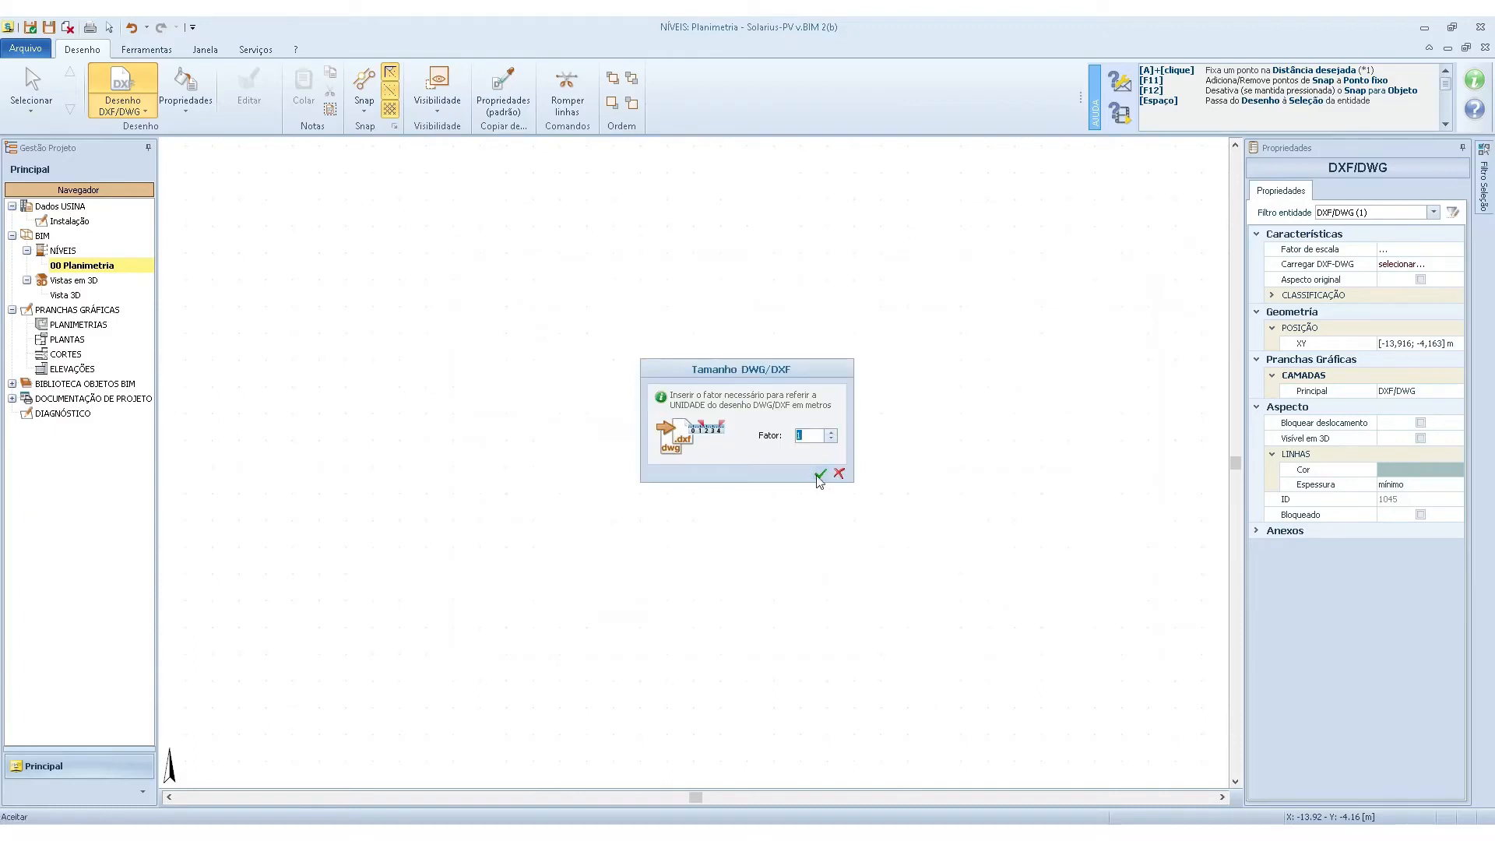
click(820, 475)
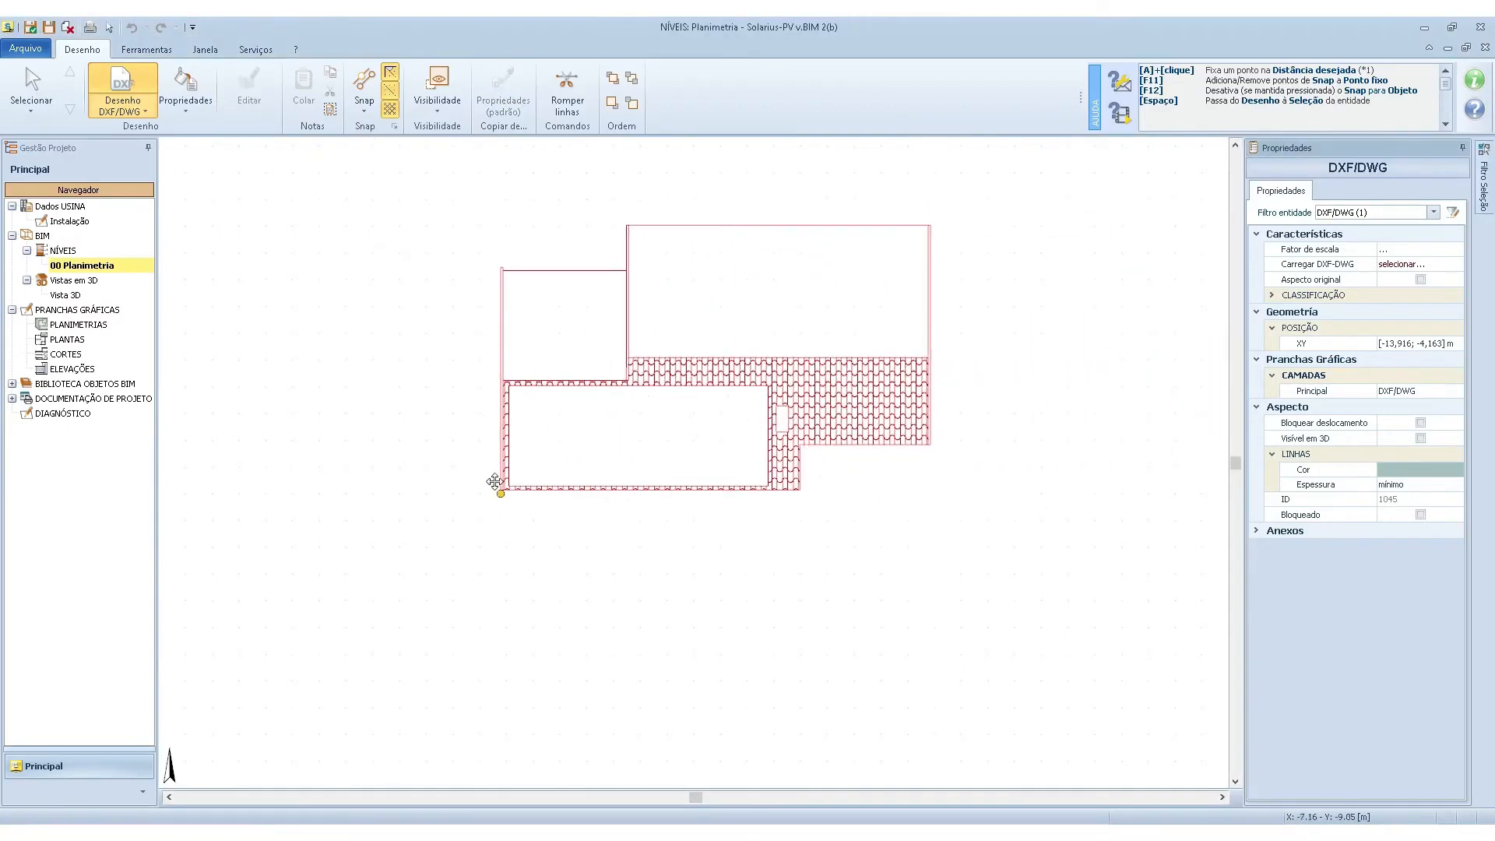
click(433, 542)
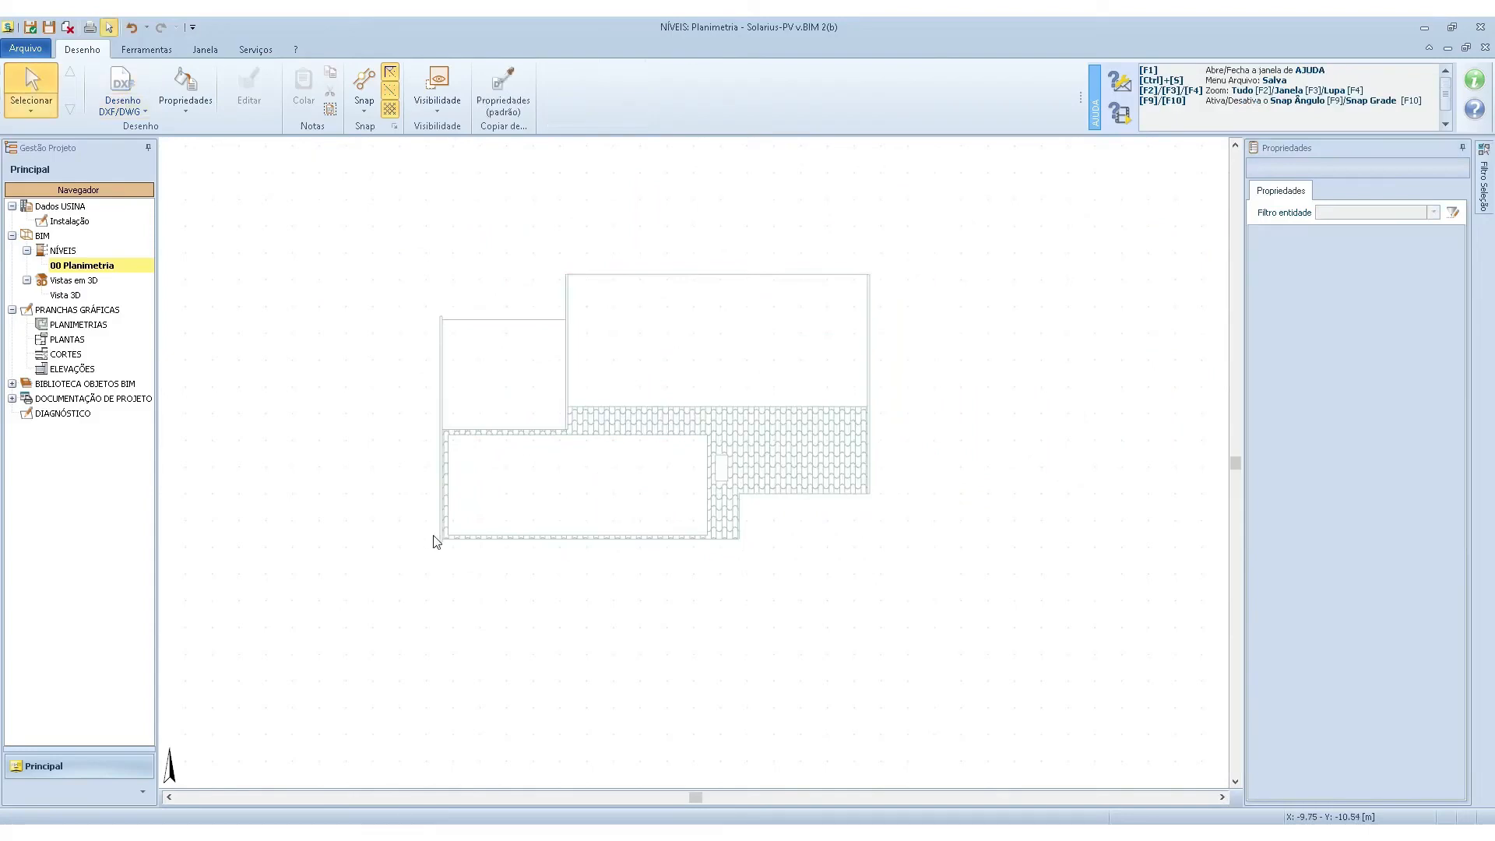
Start an inclined surface (Superfície inclinada) at the tiled roof's upper-left corner and trace about 4.7 m along its edge, then 0.85 m up the step.
scroll(527, 445, up, 2)
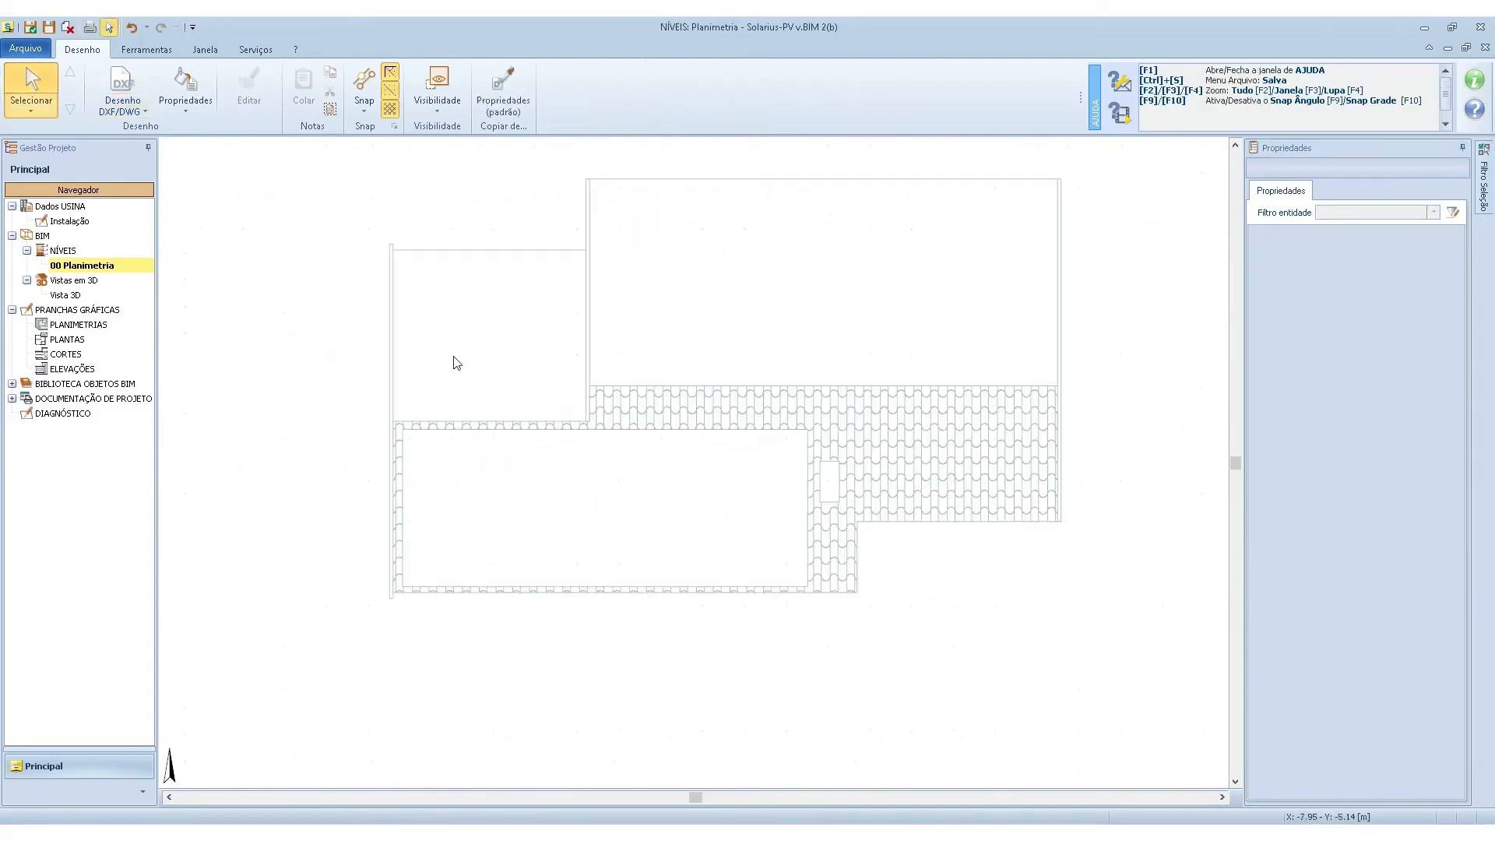
click(126, 111)
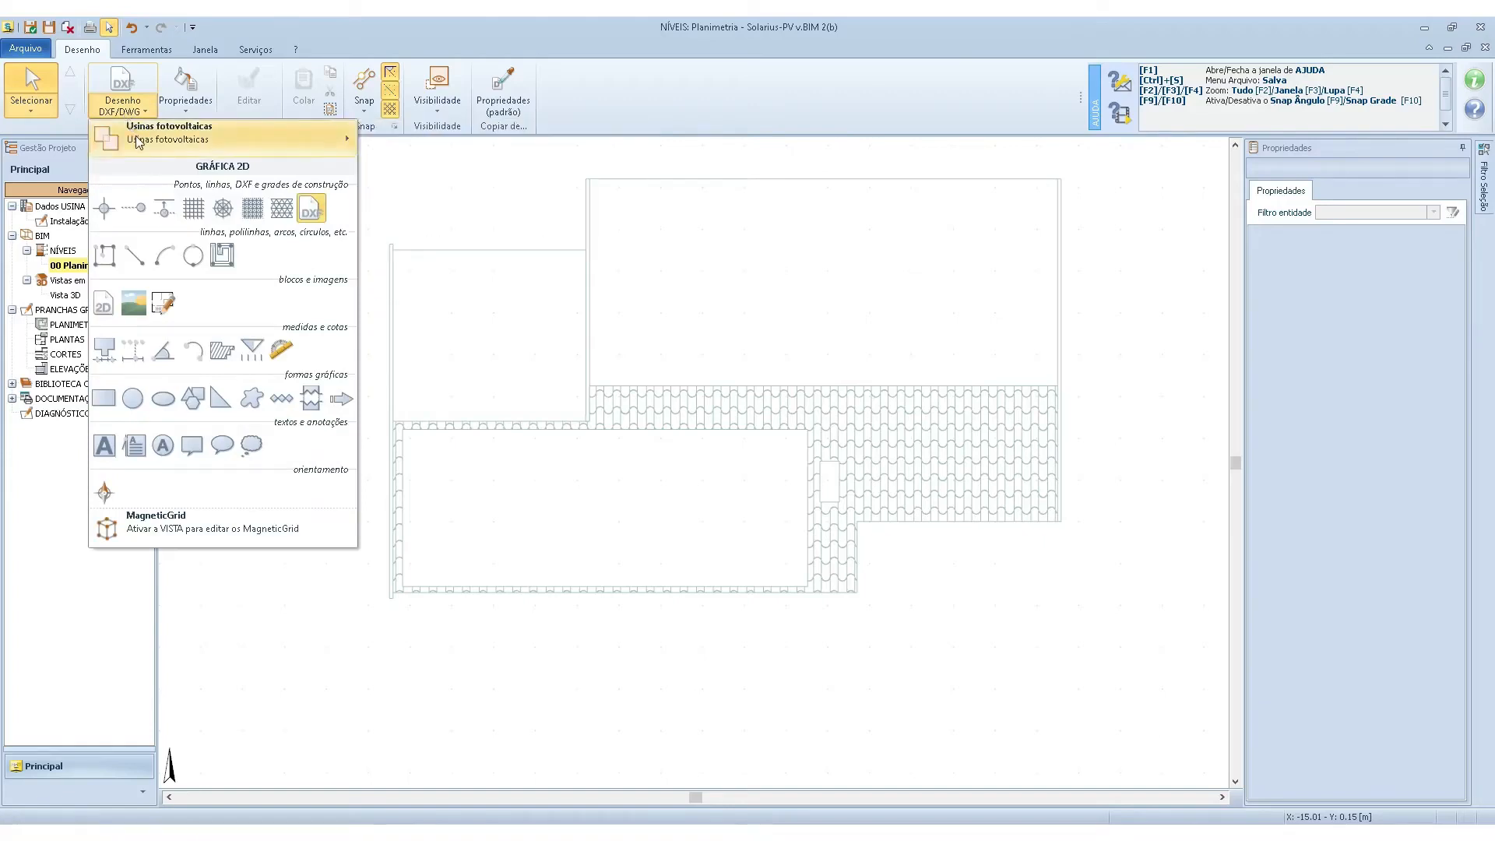
click(164, 142)
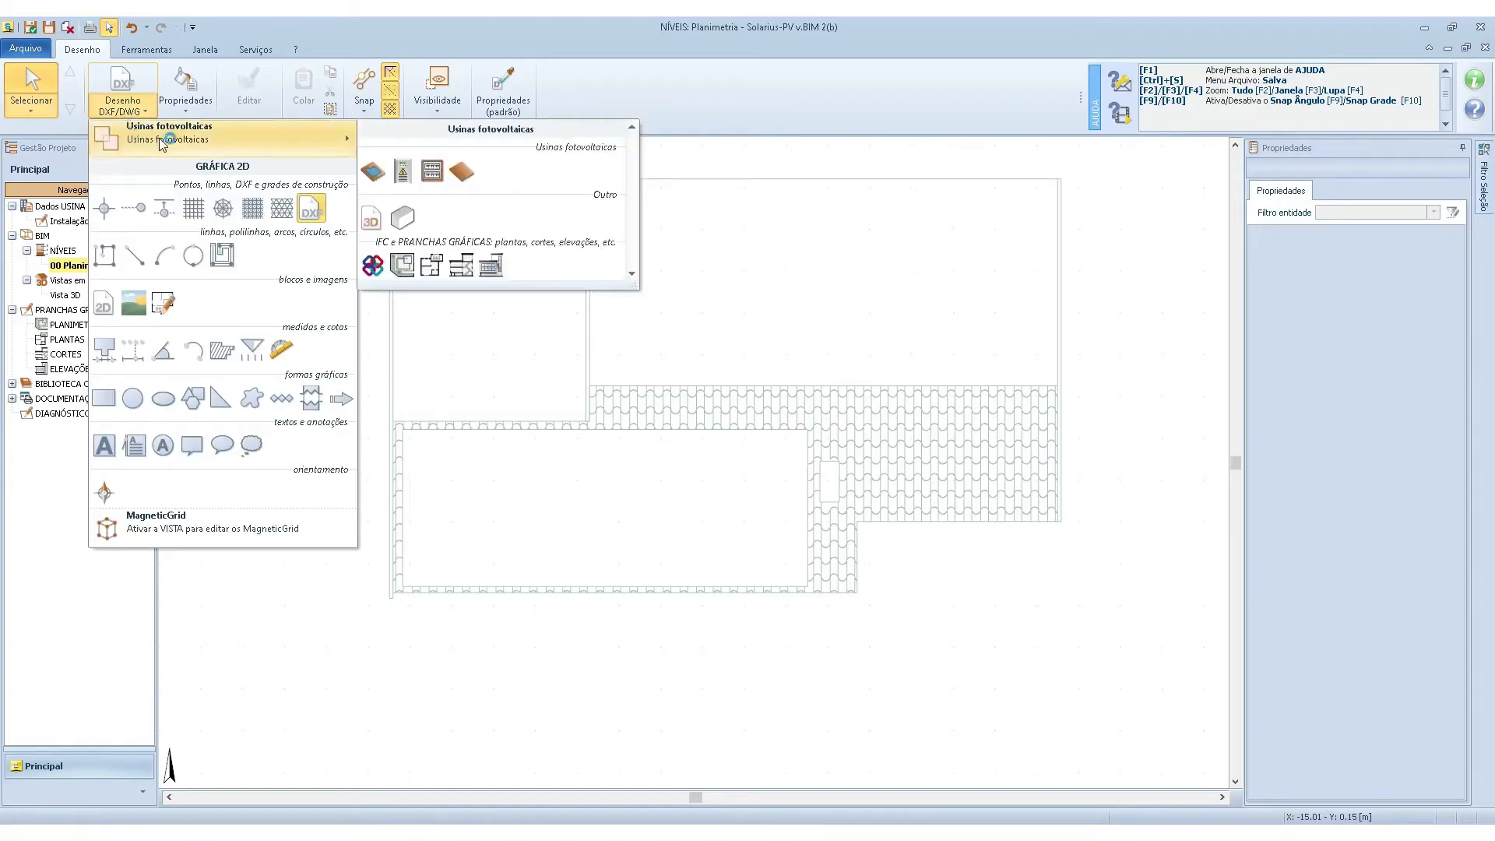
click(462, 173)
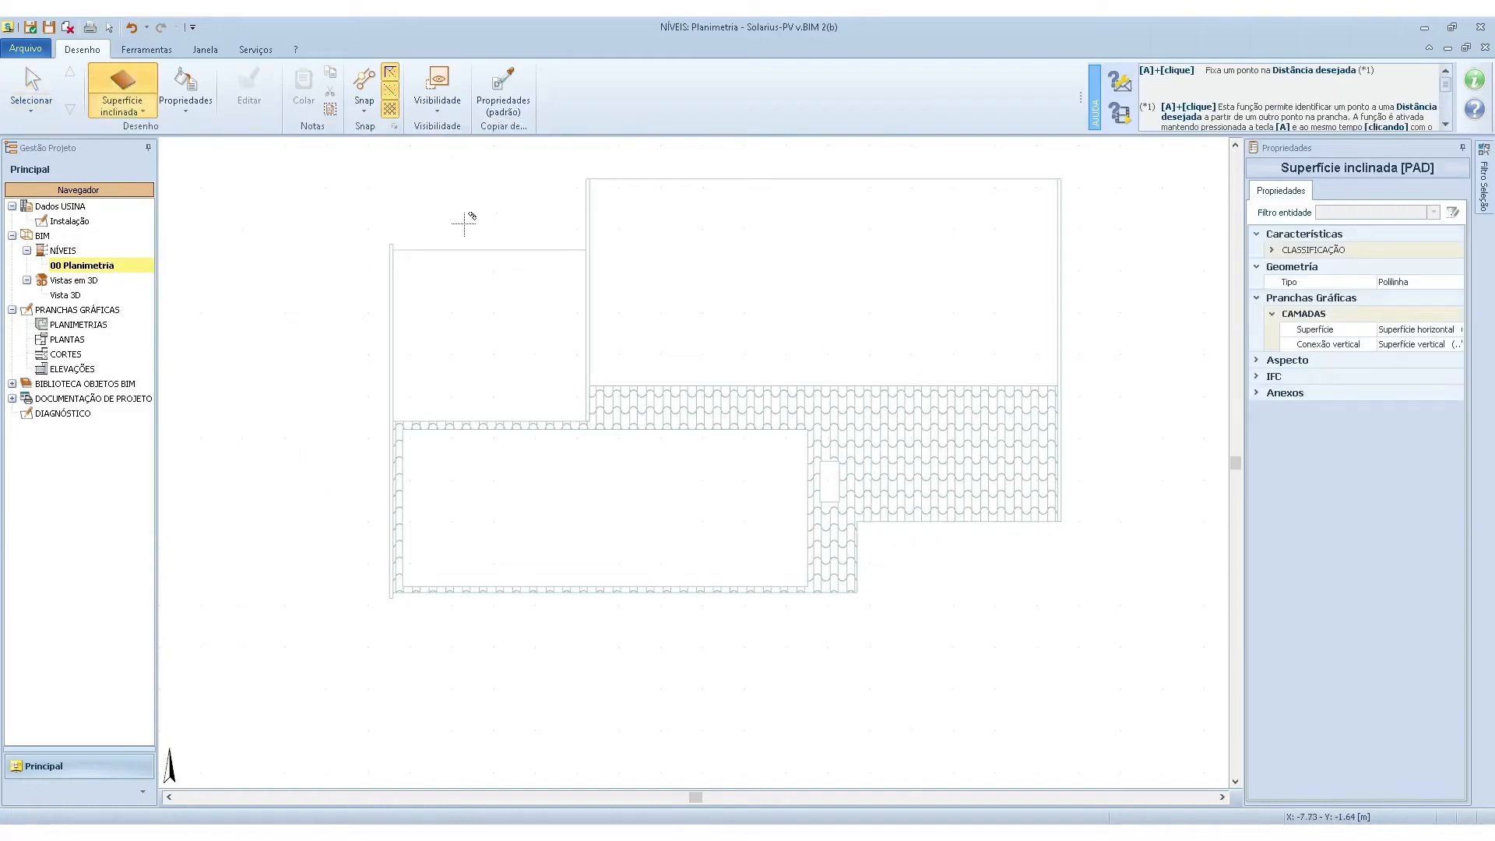
scroll(470, 249, down, 1)
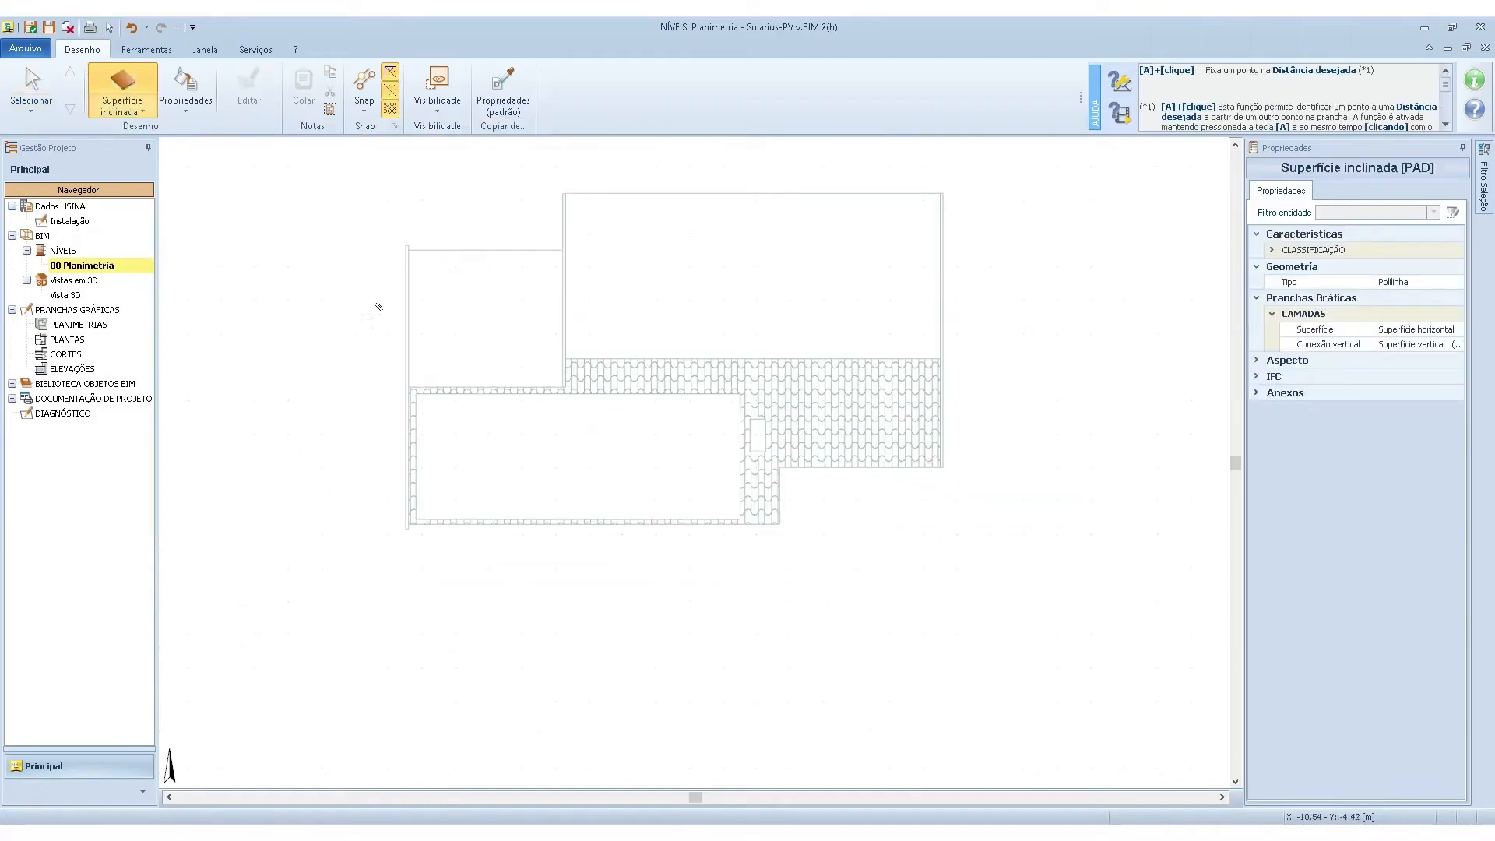
scroll(397, 389, up, 2)
click(414, 348)
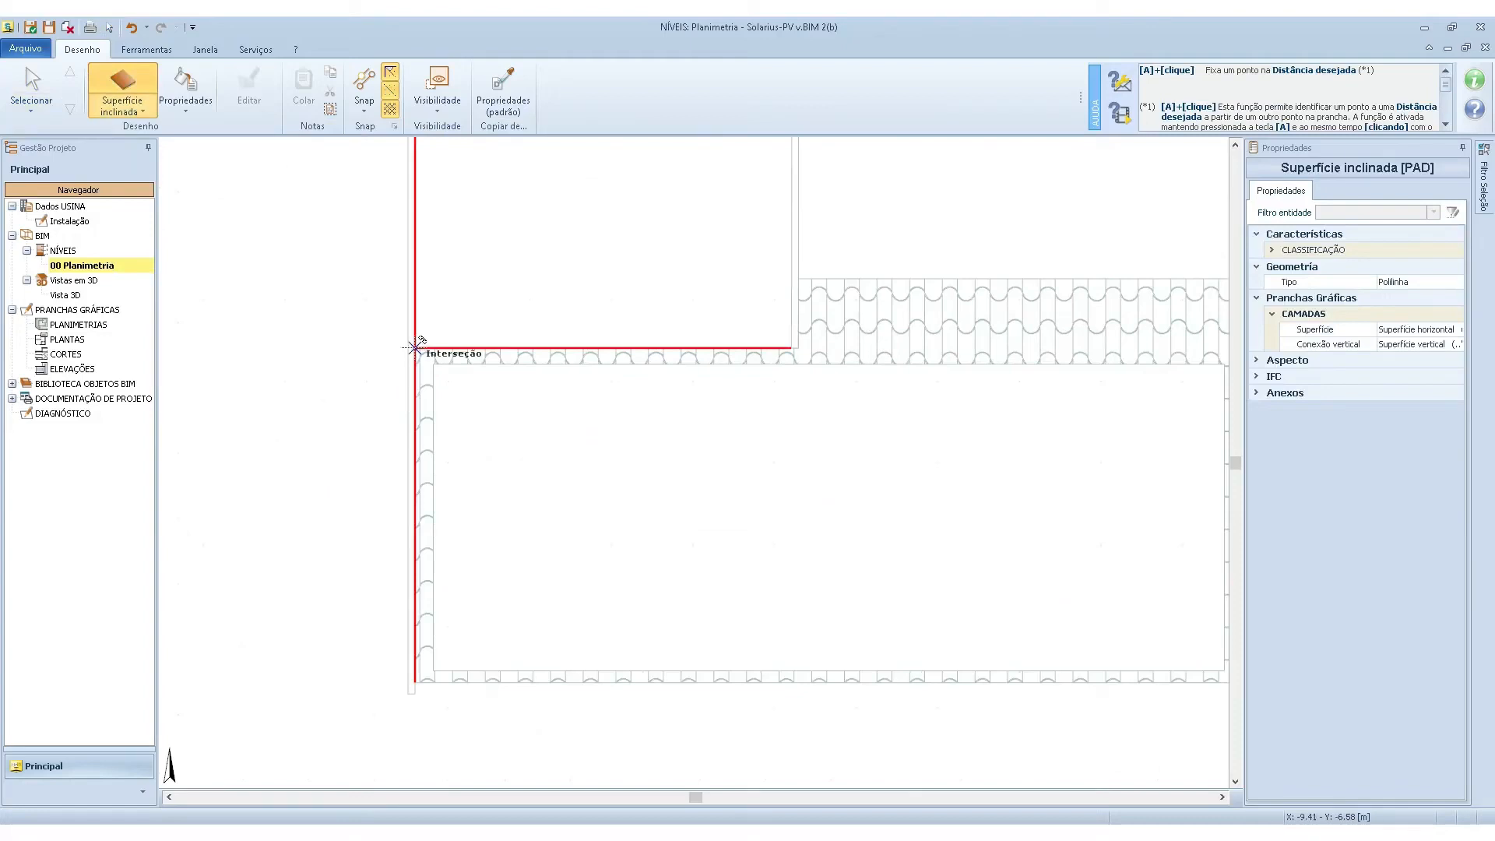
scroll(779, 342, up, 2)
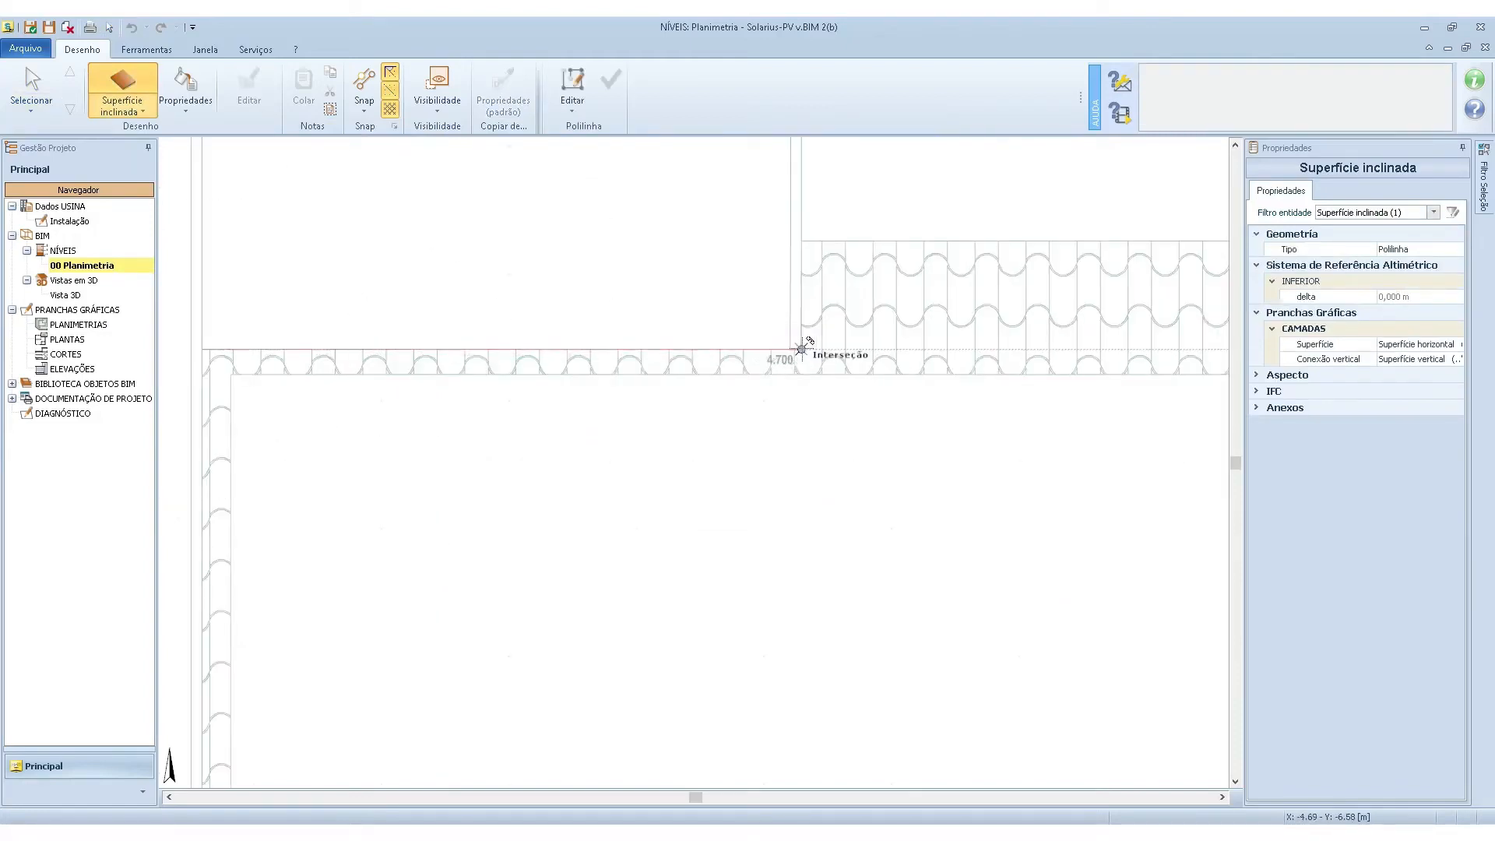
click(801, 350)
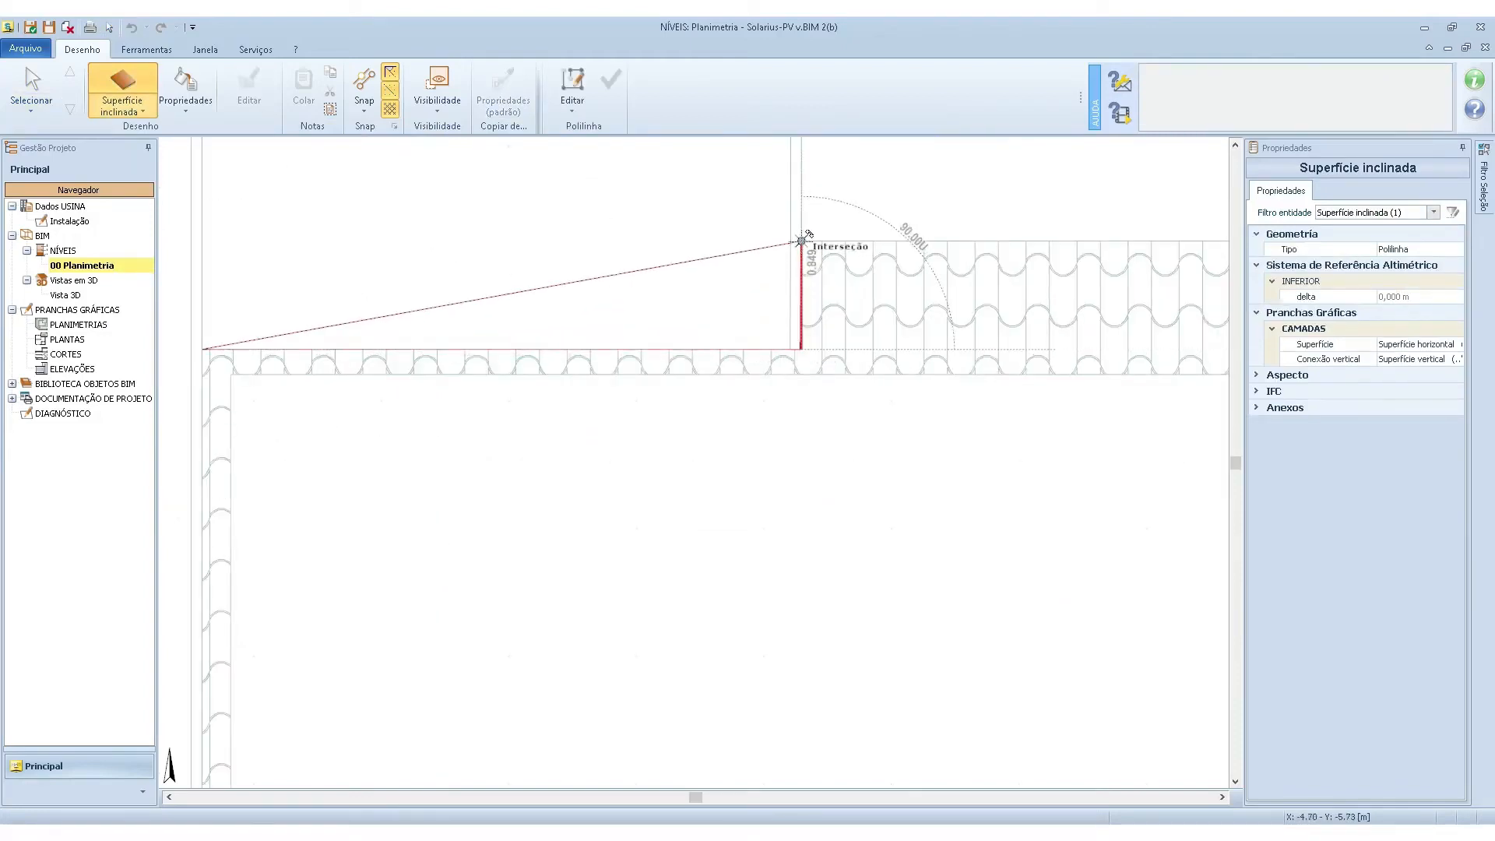
click(801, 242)
Trace the inclined surface outline along the roof's long upper edge and down its right edge, snapping to the plan corners.
scroll(545, 296, down, 3)
scroll(856, 297, up, 3)
scroll(880, 298, up, 1)
click(939, 291)
scroll(956, 568, up, 3)
click(957, 554)
Trace the lower step and remaining lower corners of the roof, and complete the inclined surface outline.
scroll(829, 439, down, 4)
scroll(562, 487, up, 5)
scroll(677, 428, down, 3)
scroll(653, 544, up, 3)
click(635, 467)
scroll(781, 477, down, 5)
scroll(498, 451, up, 2)
scroll(483, 477, up, 5)
click(515, 448)
scroll(514, 448, down, 3)
click(611, 78)
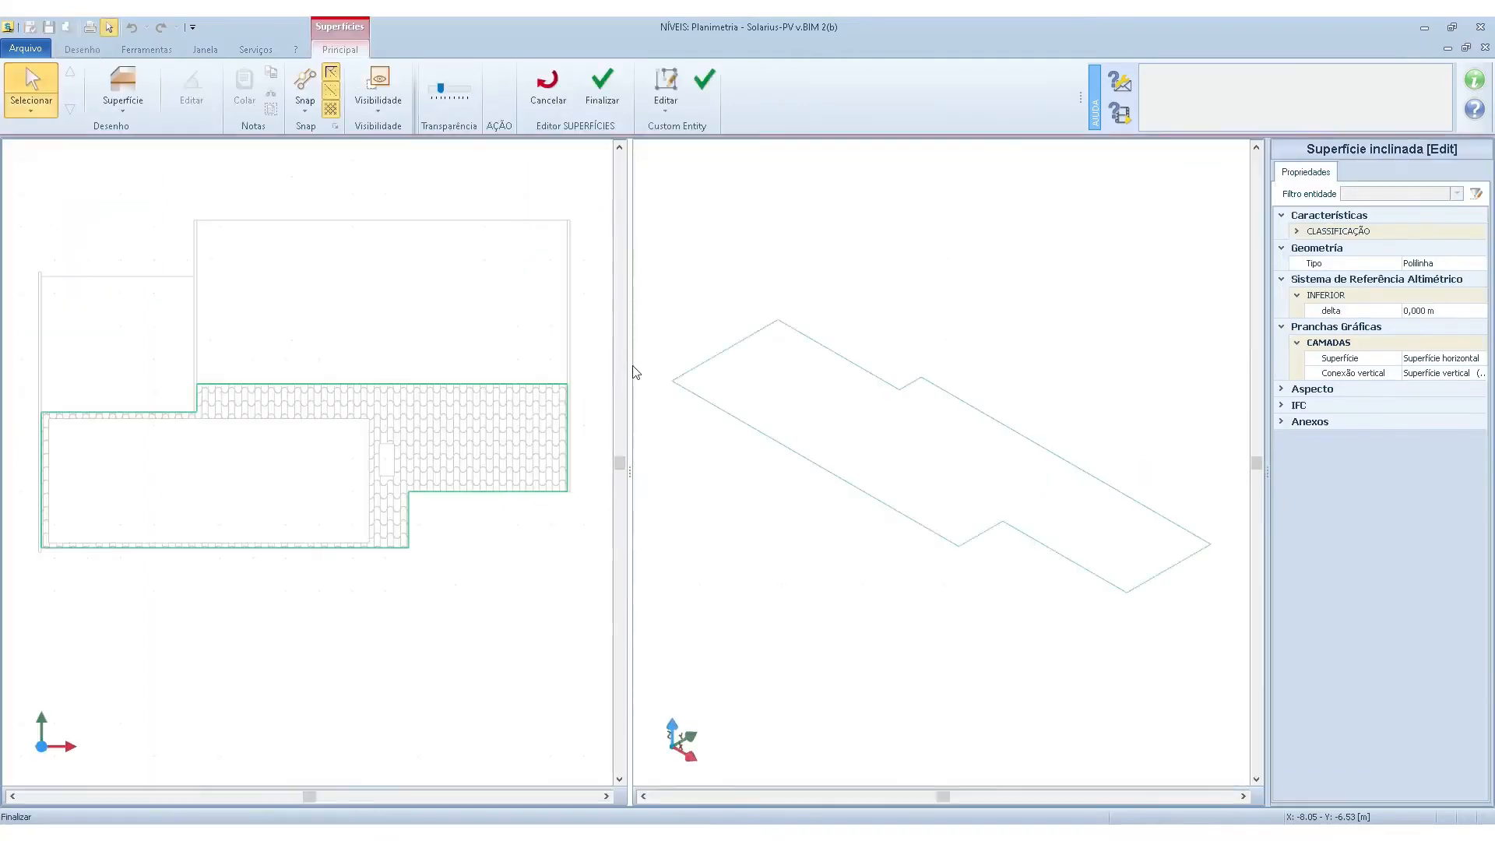
Start a Superfície polyline at the outline's lower-left corner and trace the left edge and stepped upper edge to the upper-right corner.
click(116, 92)
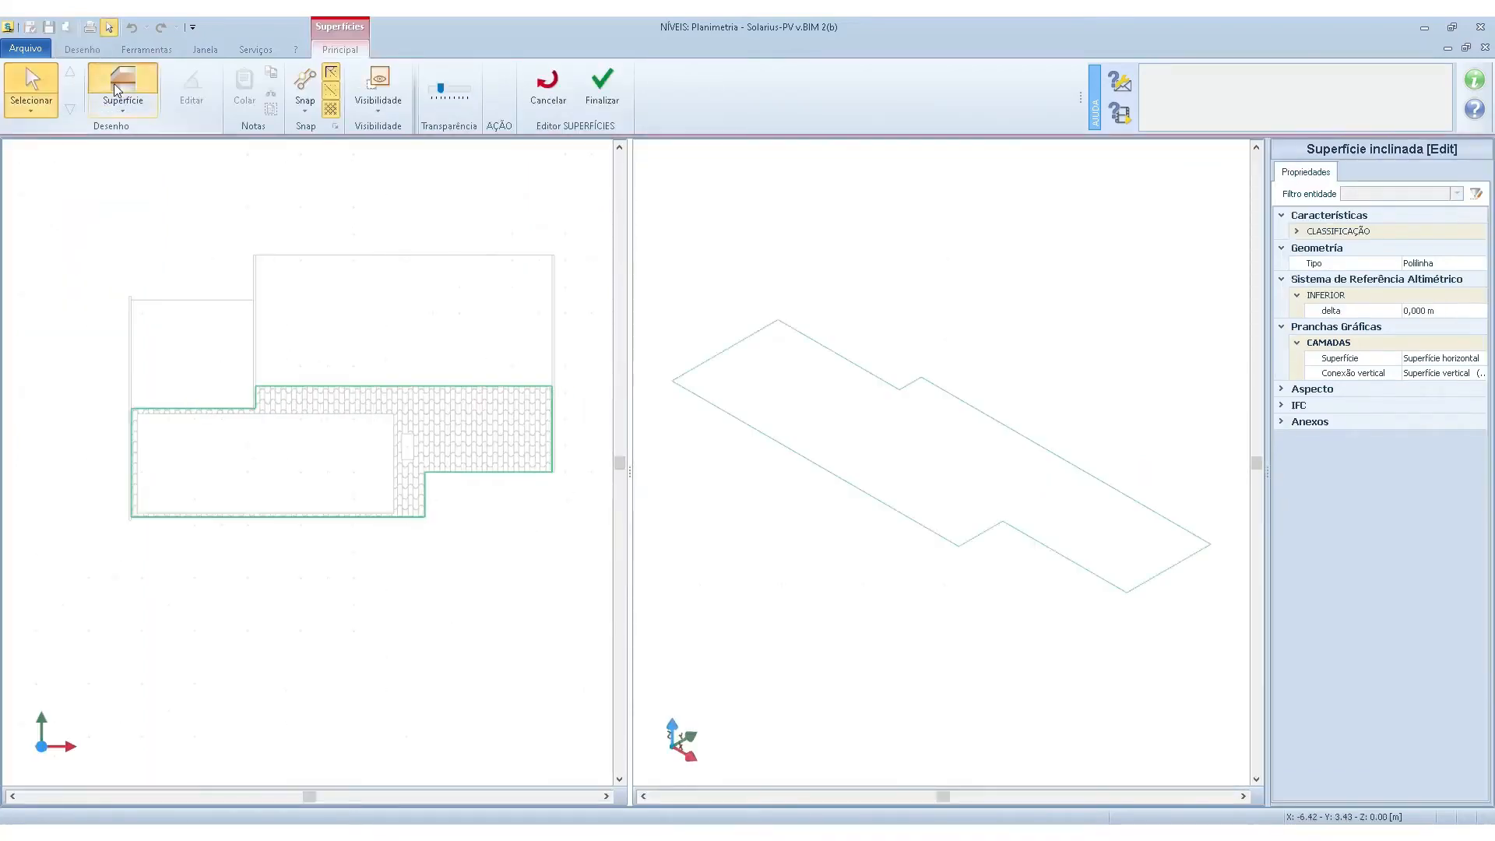
scroll(125, 513, up, 3)
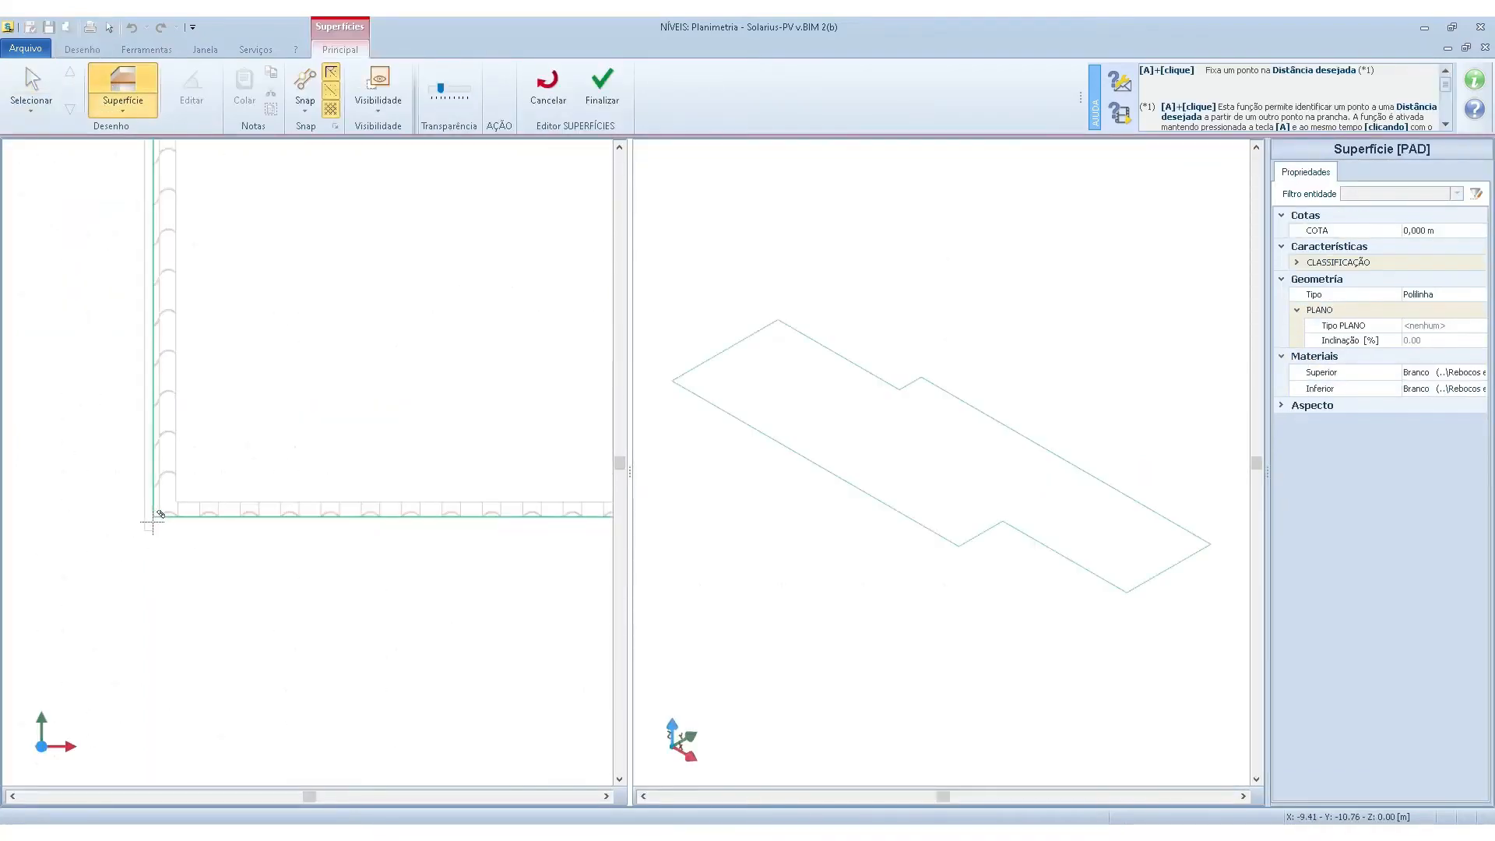
click(179, 509)
scroll(181, 344, up, 3)
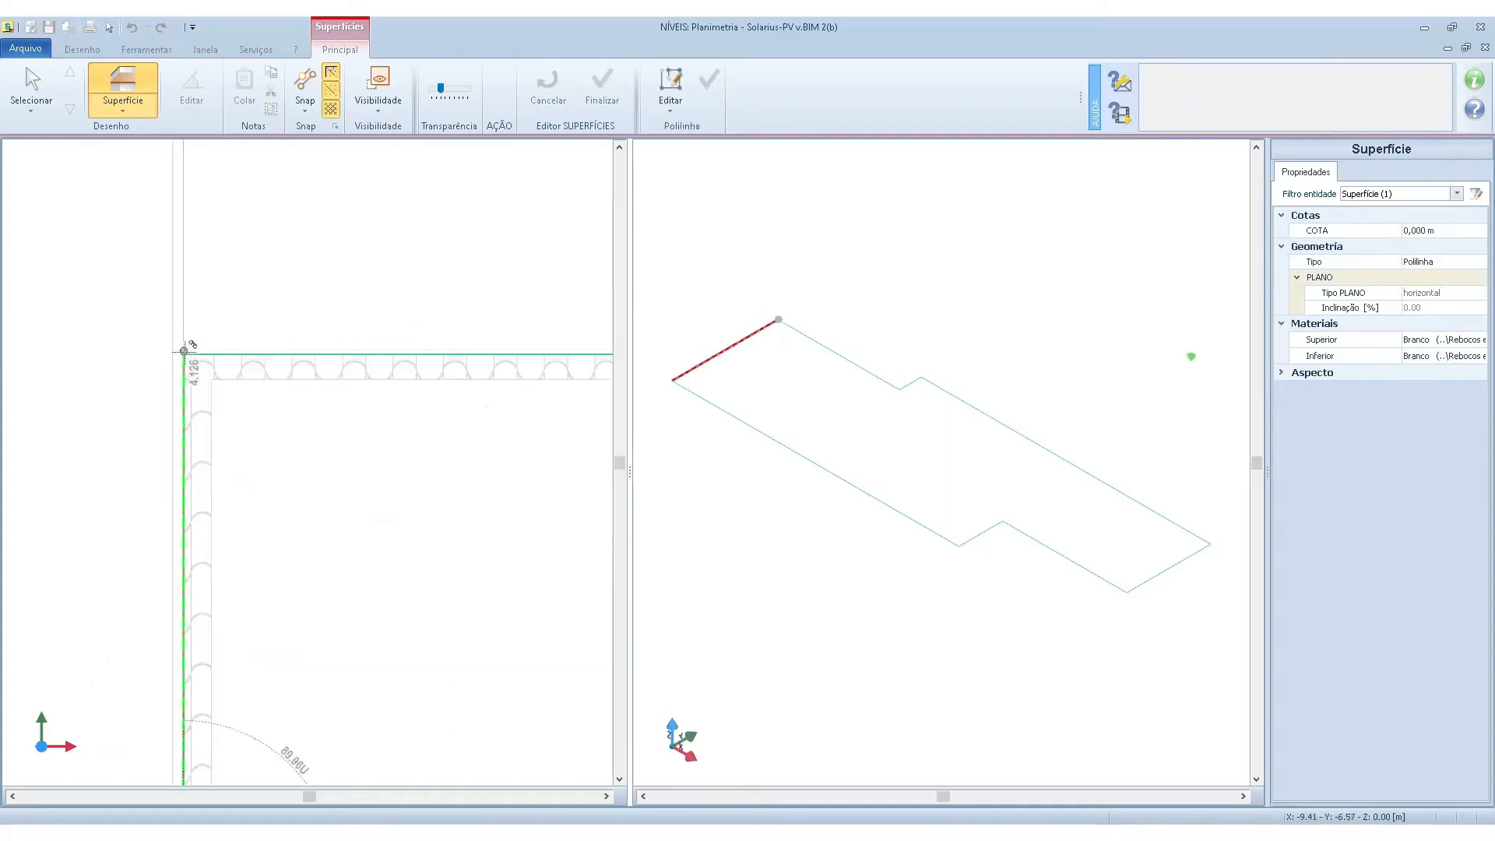
click(182, 341)
scroll(168, 319, down, 2)
scroll(361, 326, up, 3)
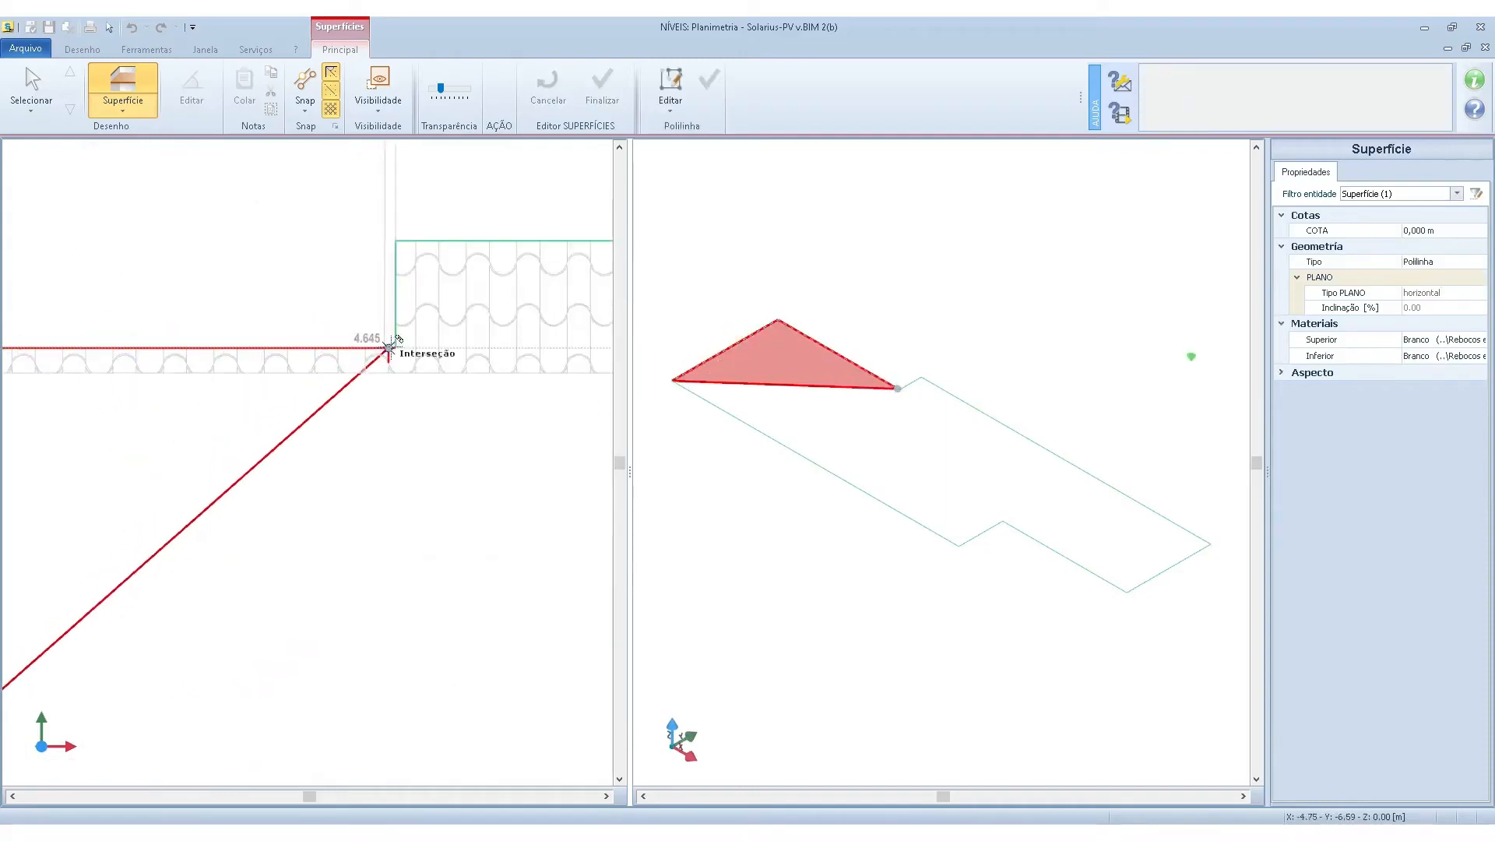
click(396, 348)
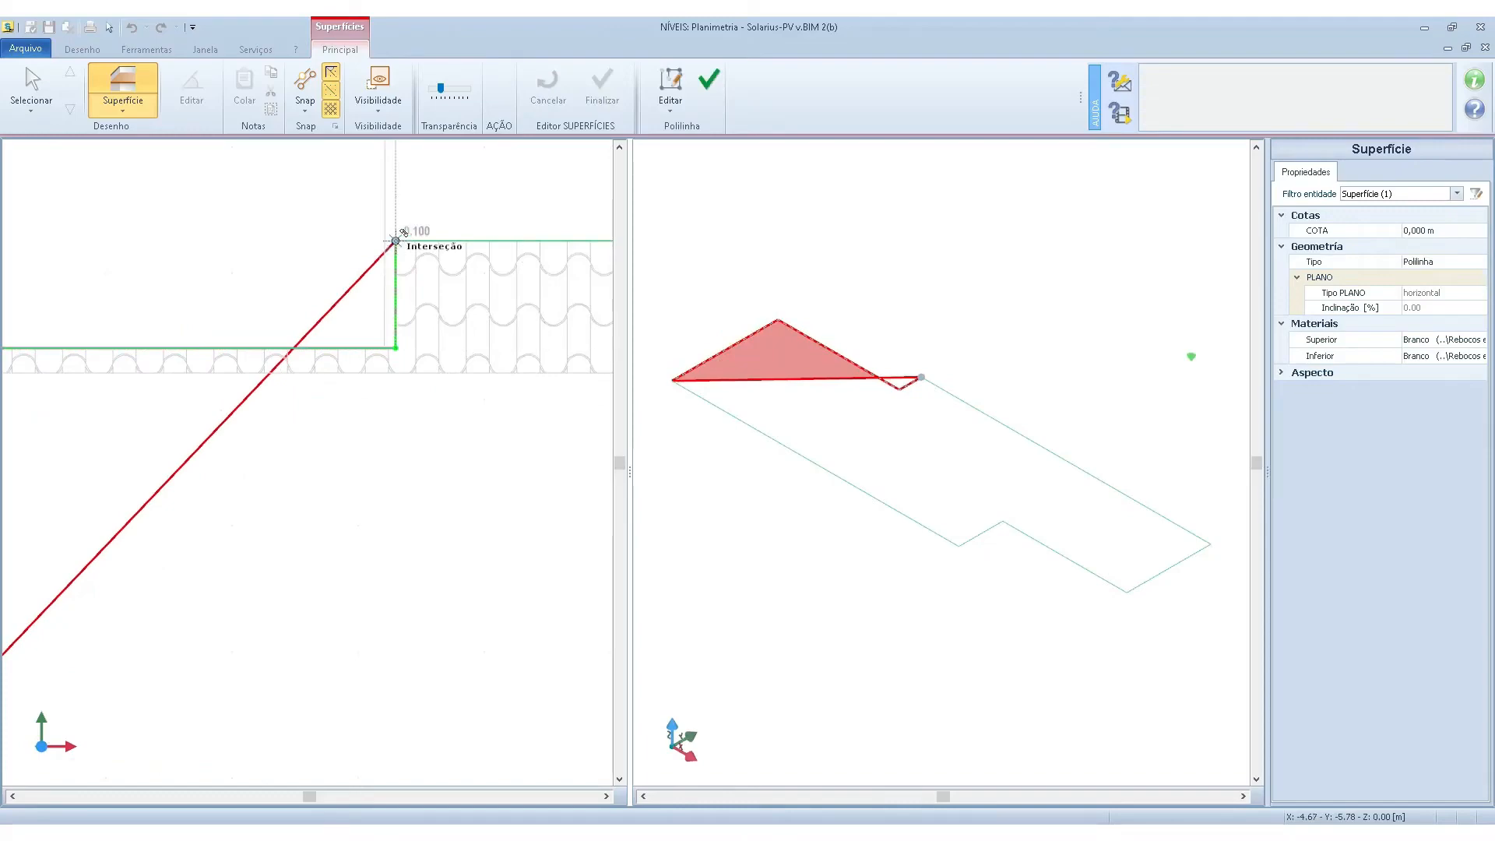
click(396, 240)
scroll(226, 242, down, 3)
scroll(536, 245, up, 3)
click(580, 247)
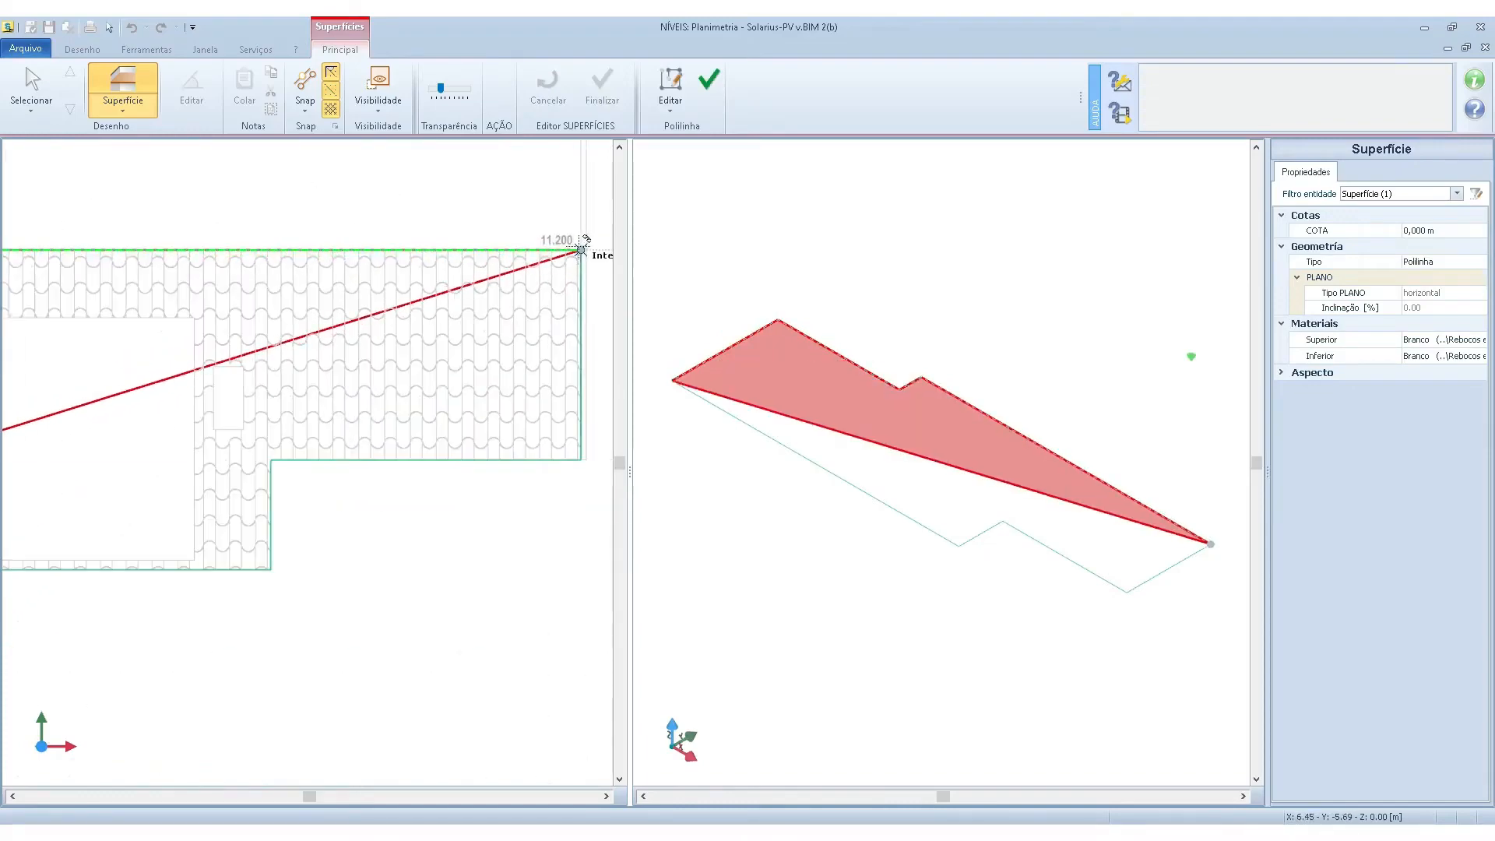
Trace the surface down the right edge and around the lower step, then close the polyline and exit drawing.
scroll(576, 373, up, 2)
scroll(550, 471, up, 5)
scroll(500, 421, down, 4)
scroll(527, 431, up, 4)
click(581, 402)
scroll(367, 433, down, 3)
scroll(211, 436, up, 2)
click(146, 413)
scroll(401, 493, down, 3)
scroll(306, 511, up, 3)
click(290, 511)
scroll(421, 475, down, 4)
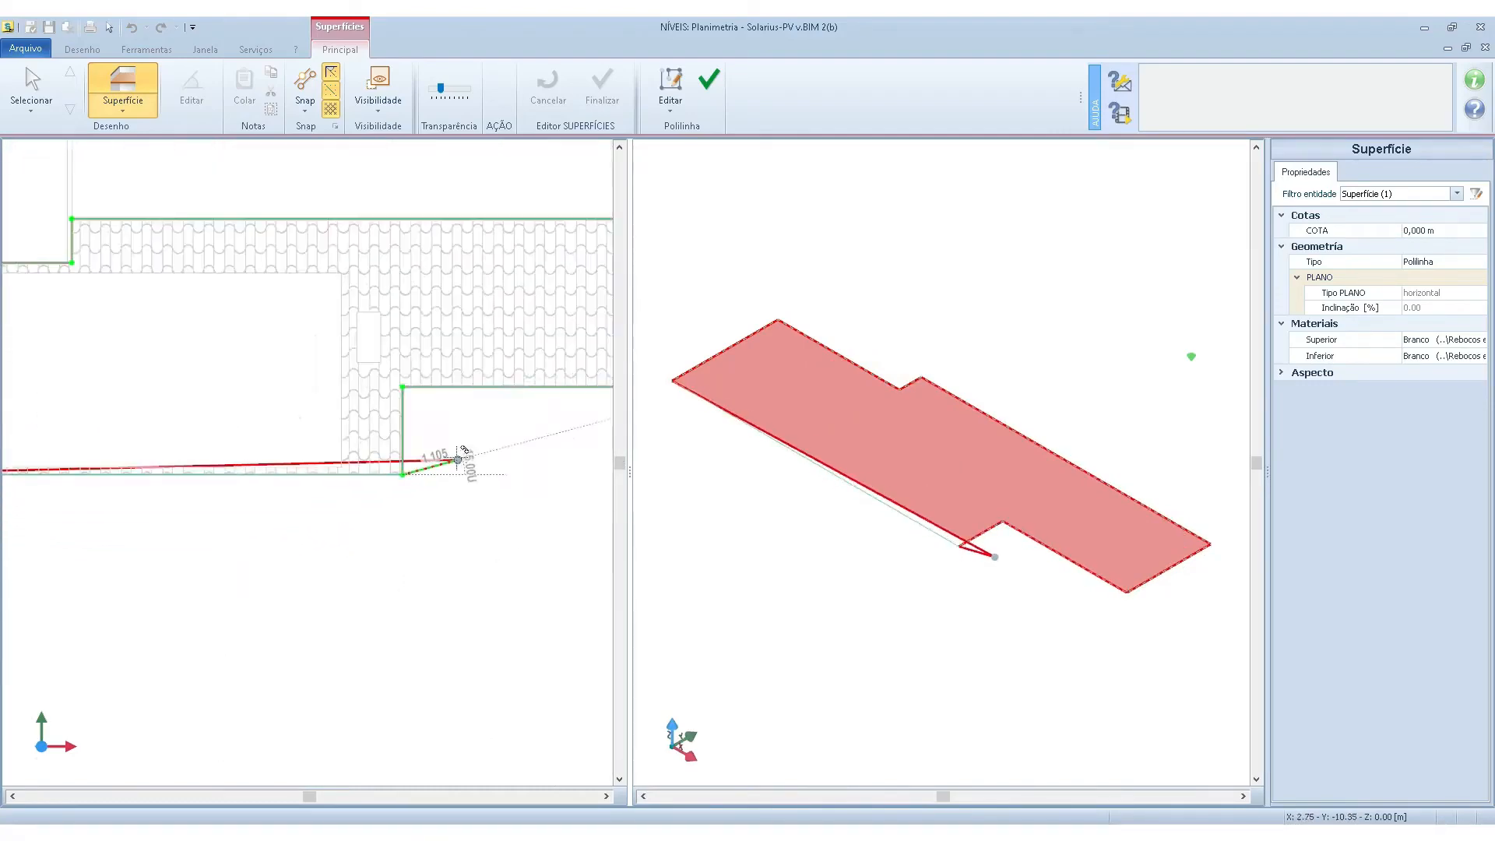
click(709, 87)
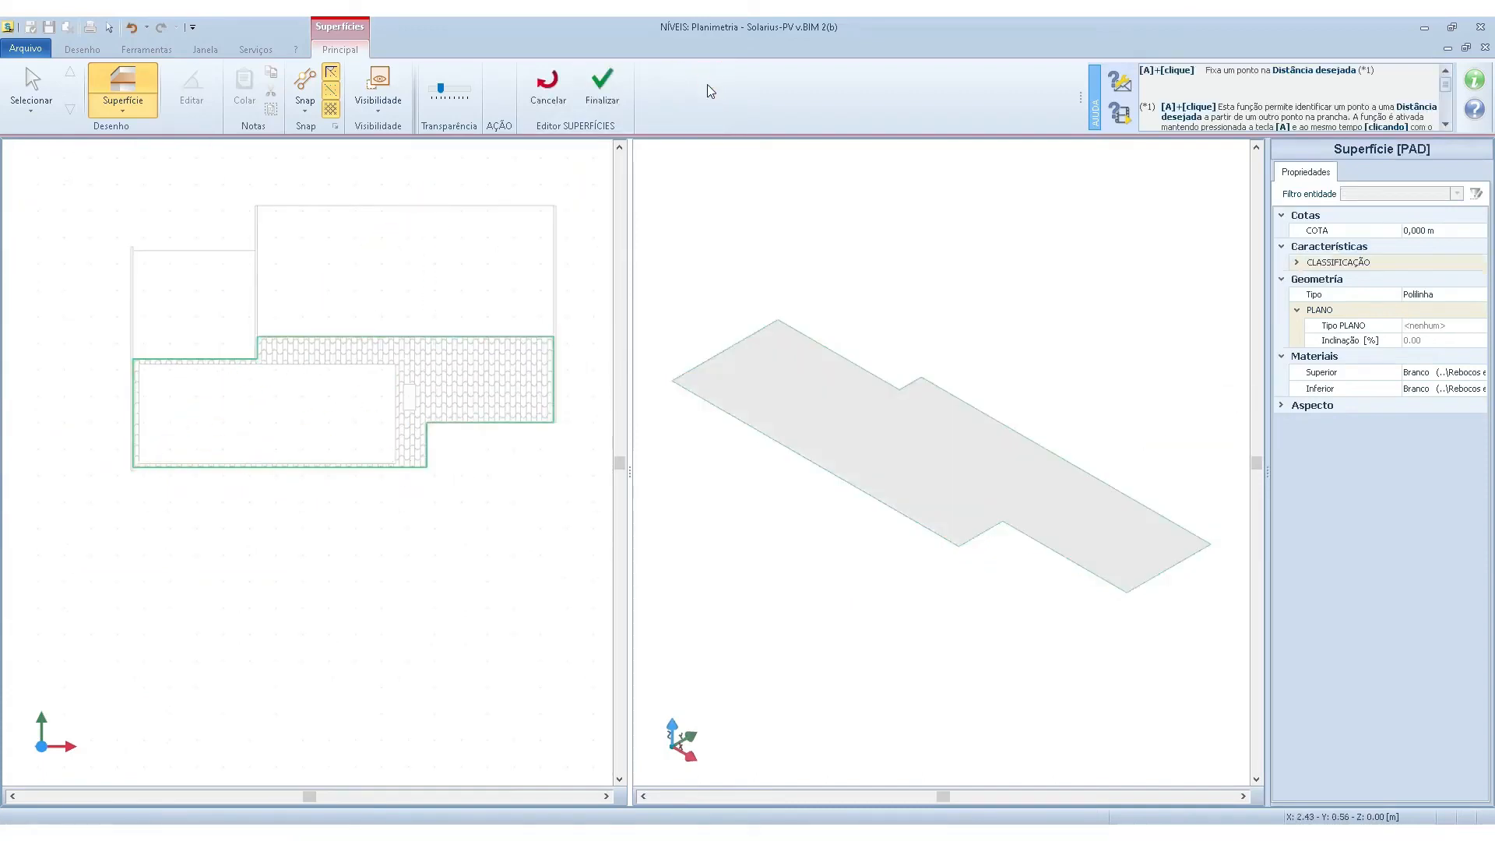
key(Escape)
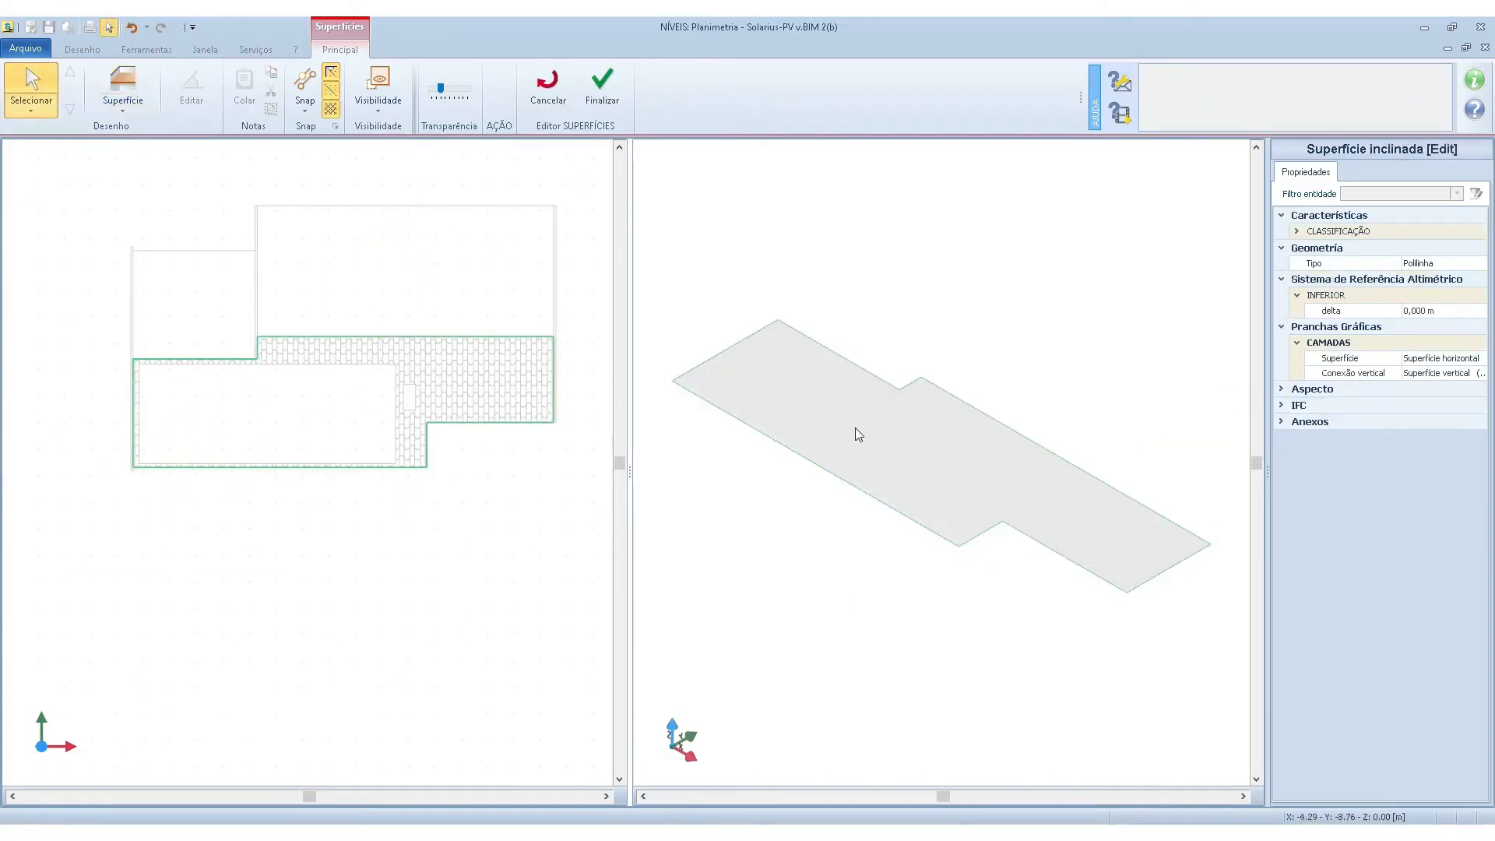
Select the new surface and set its plane type (Tipo PLANO) to por três pontos.
click(857, 430)
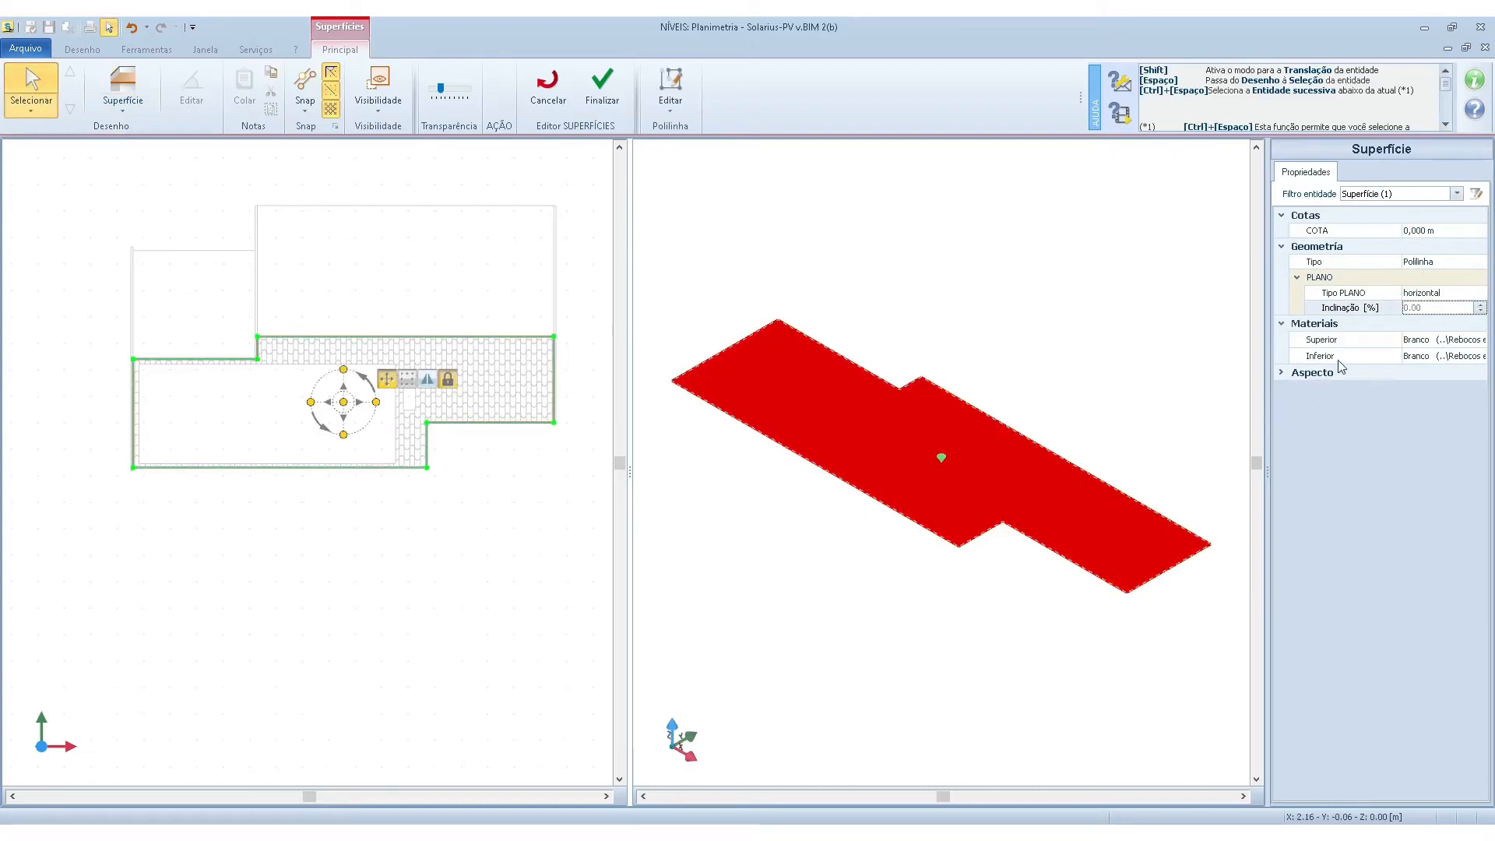
click(1425, 295)
click(1447, 297)
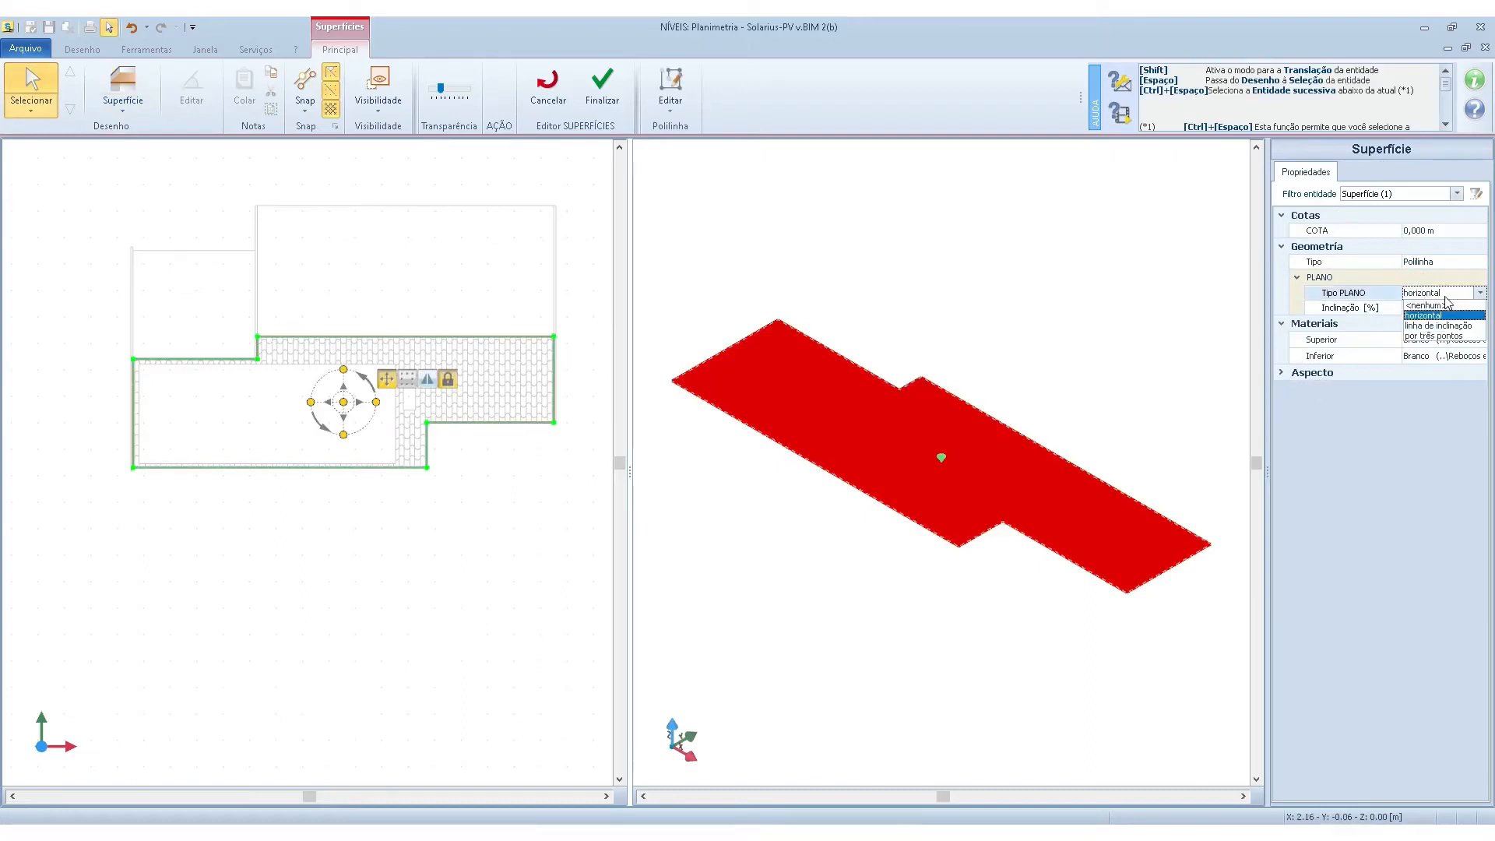
click(1437, 336)
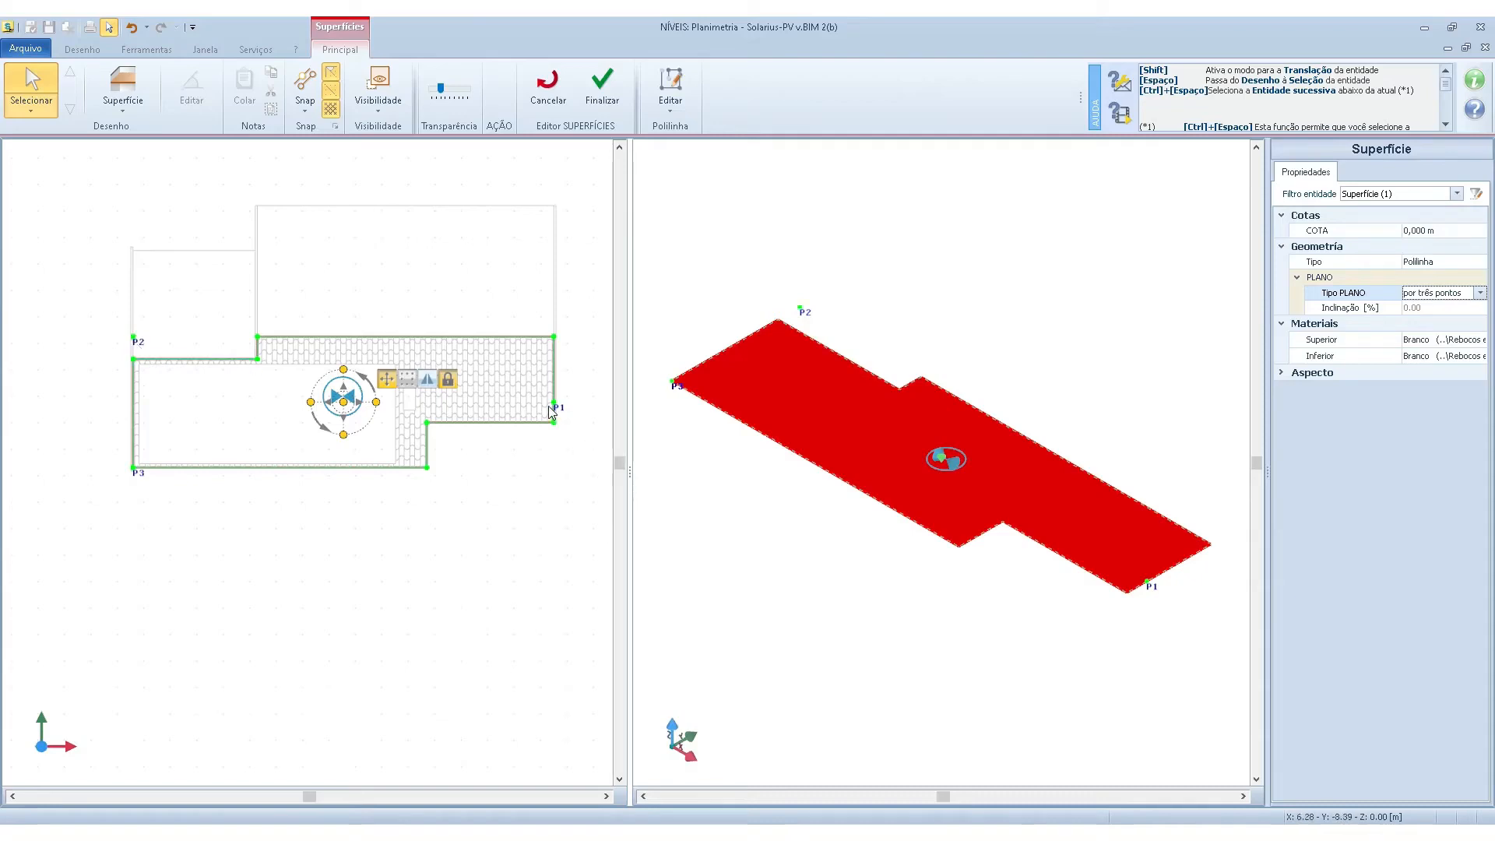
Move plane point P1 to the lower corner of the roof's step and raise P2 to about 1.36 m to slope the surface.
drag(554, 403, 426, 468)
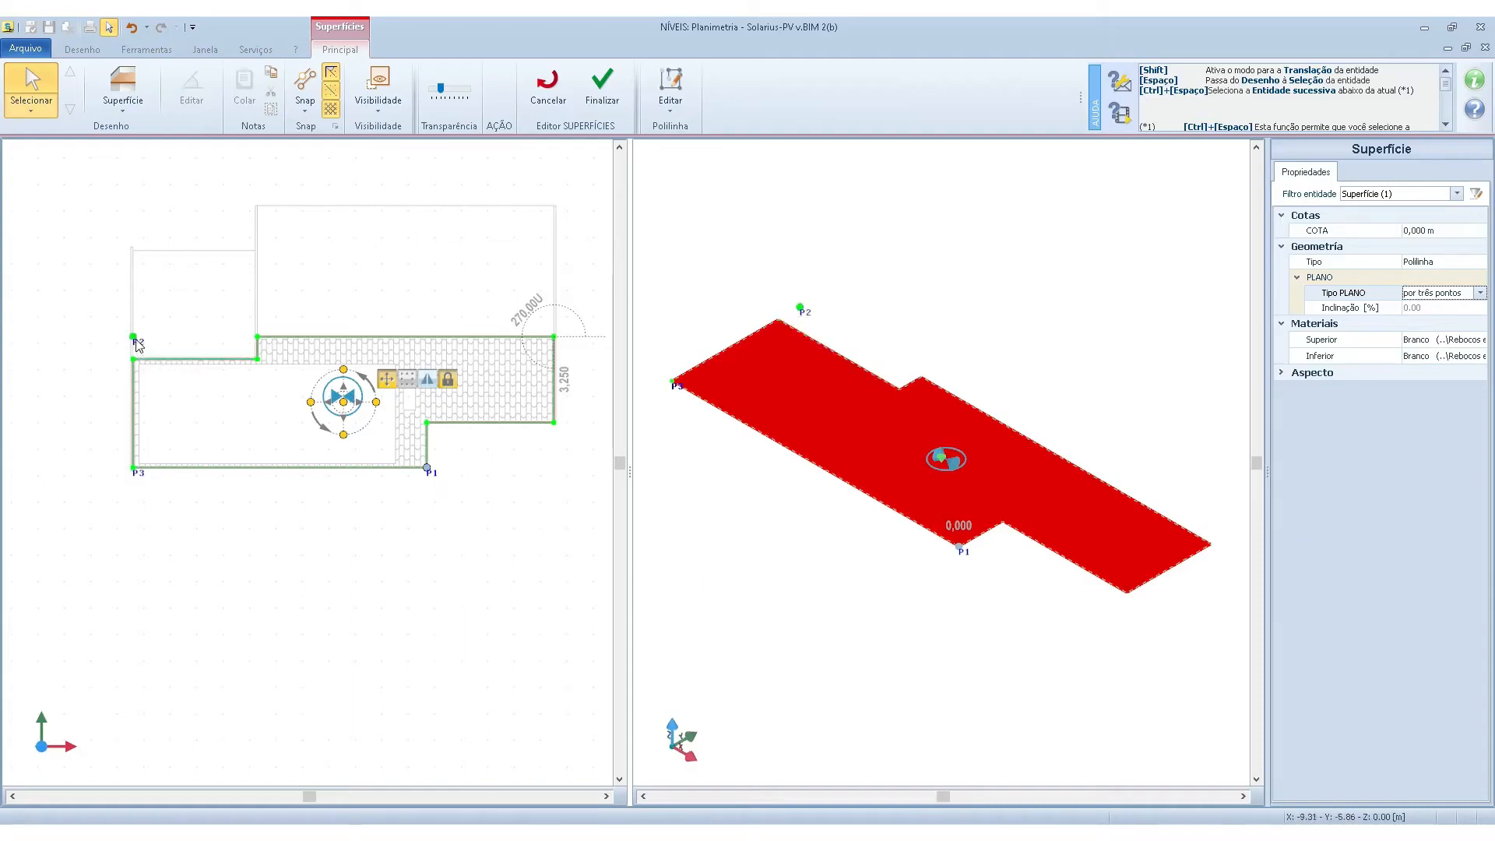
click(801, 309)
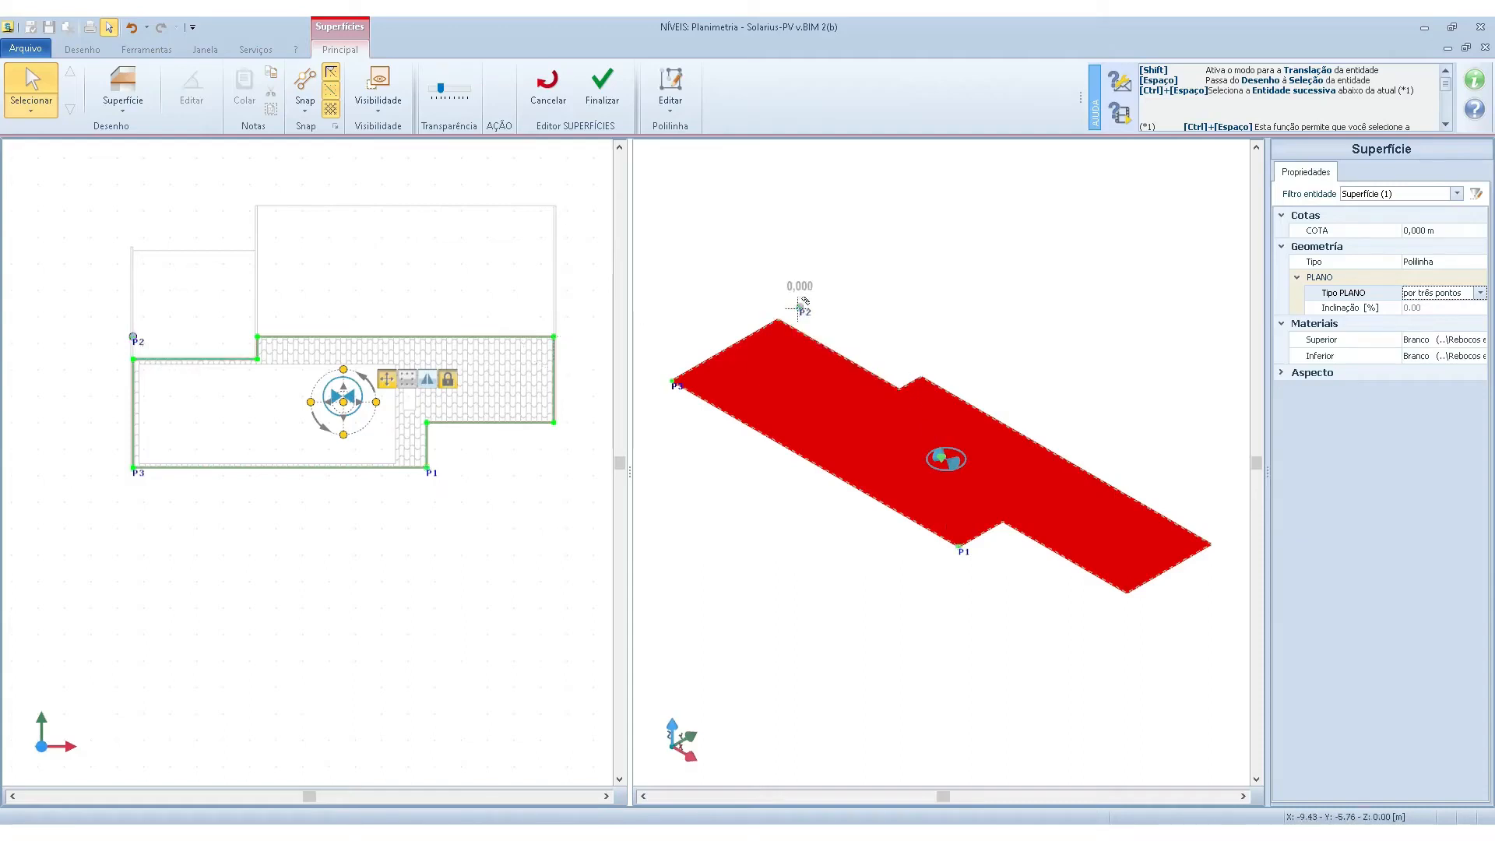
drag(801, 301, 800, 259)
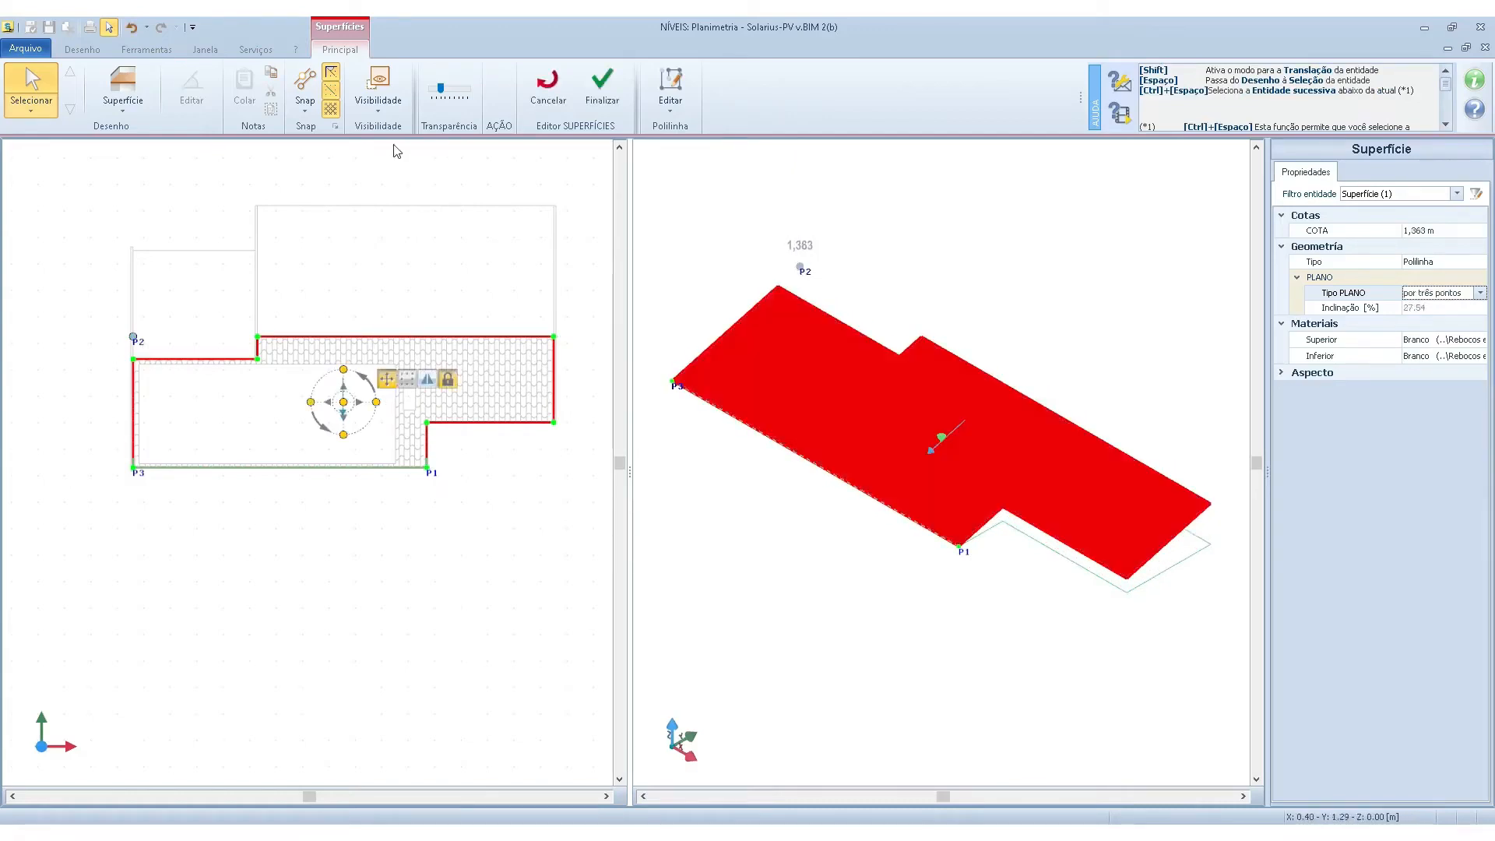
Start a vertical connection (Conexão vertical) at the lower-left corner and trace it along the left and stepped upper edges to the upper-right corner.
click(123, 109)
click(145, 169)
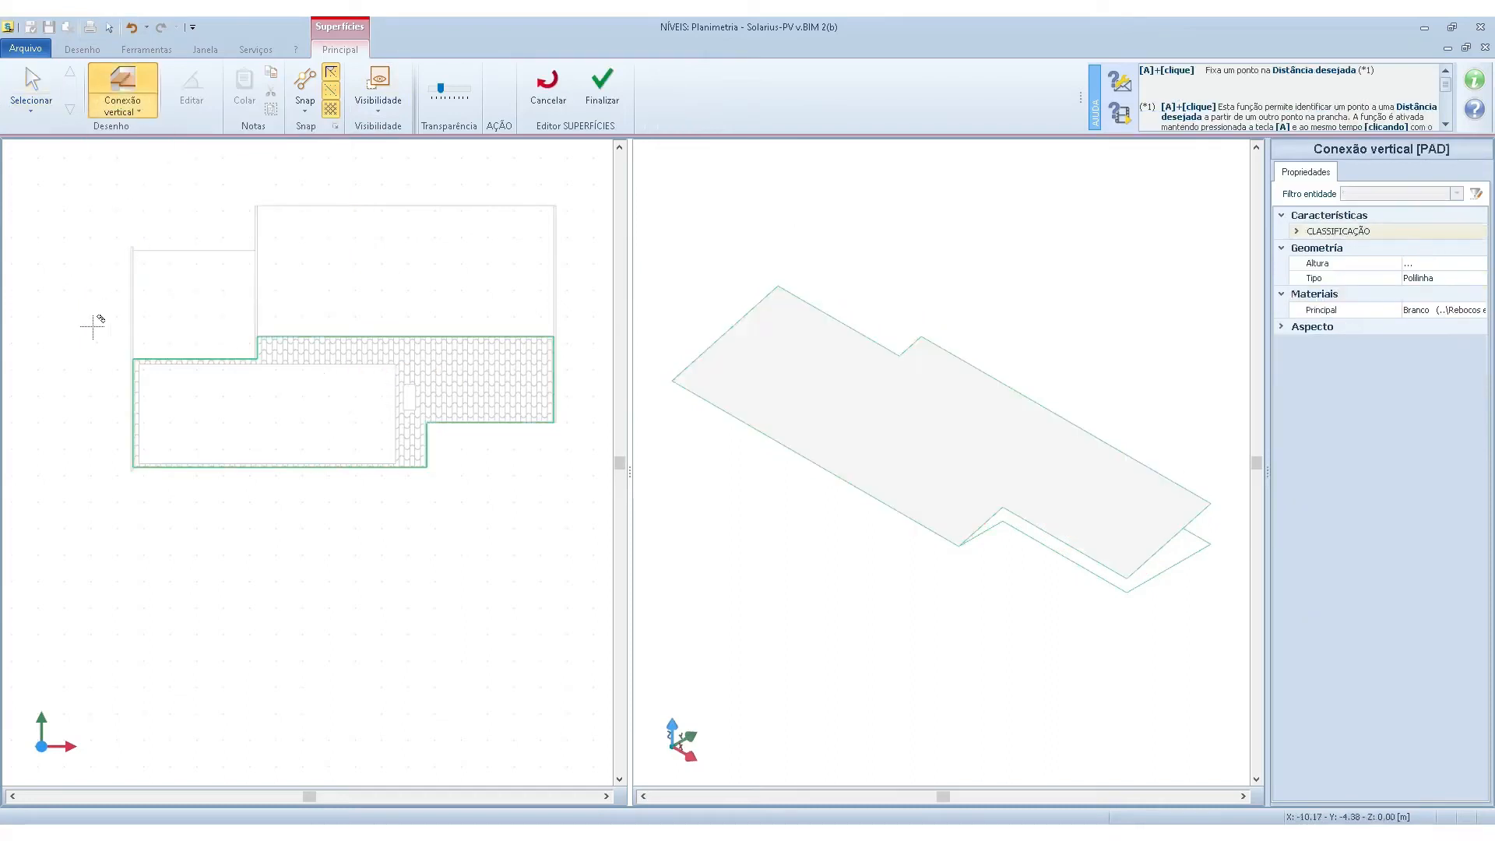
click(132, 467)
click(130, 358)
scroll(131, 358, up, 3)
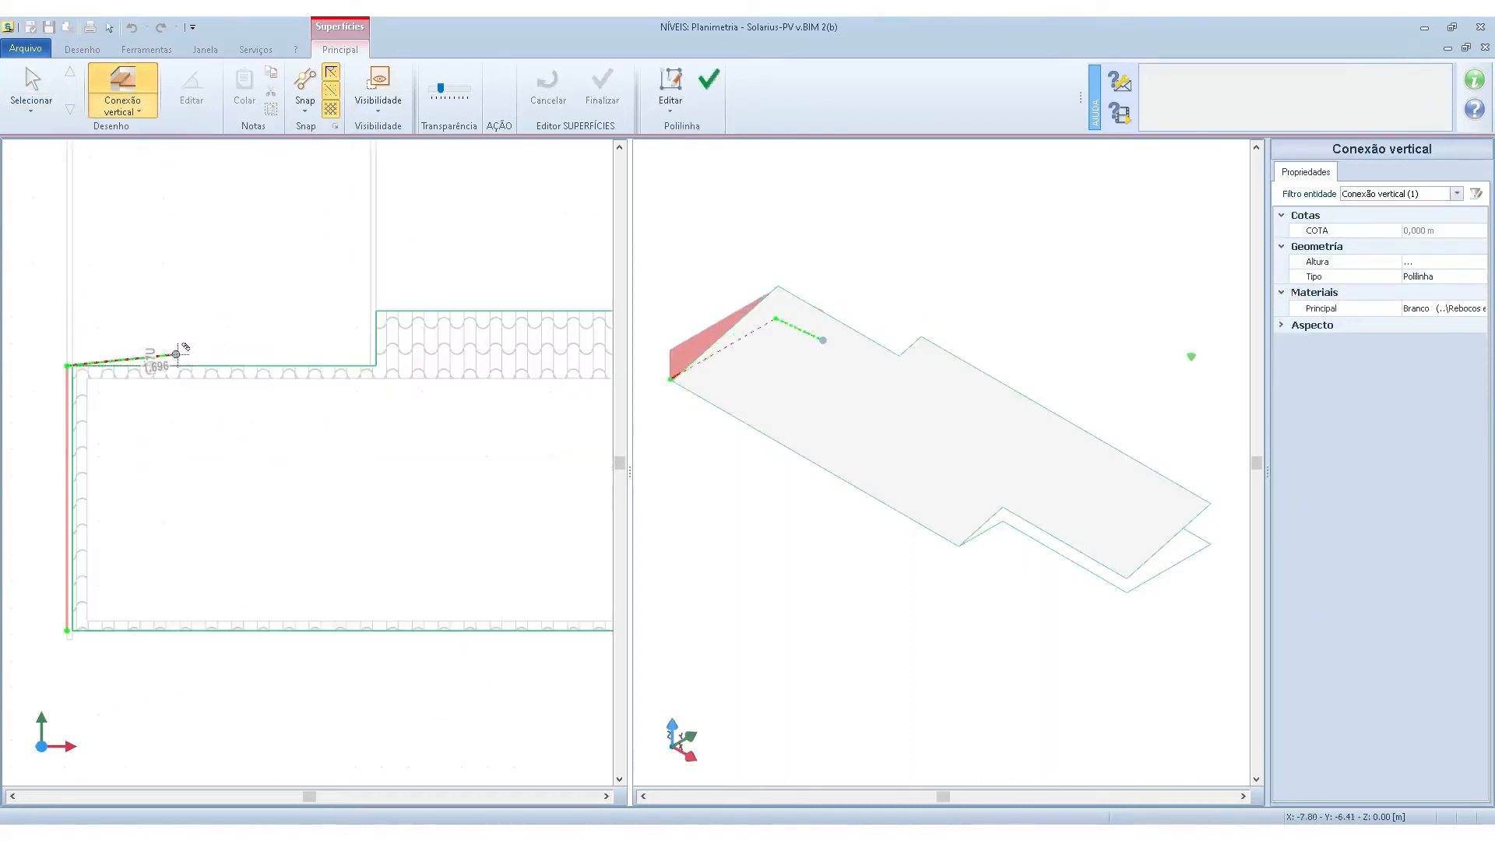
click(376, 366)
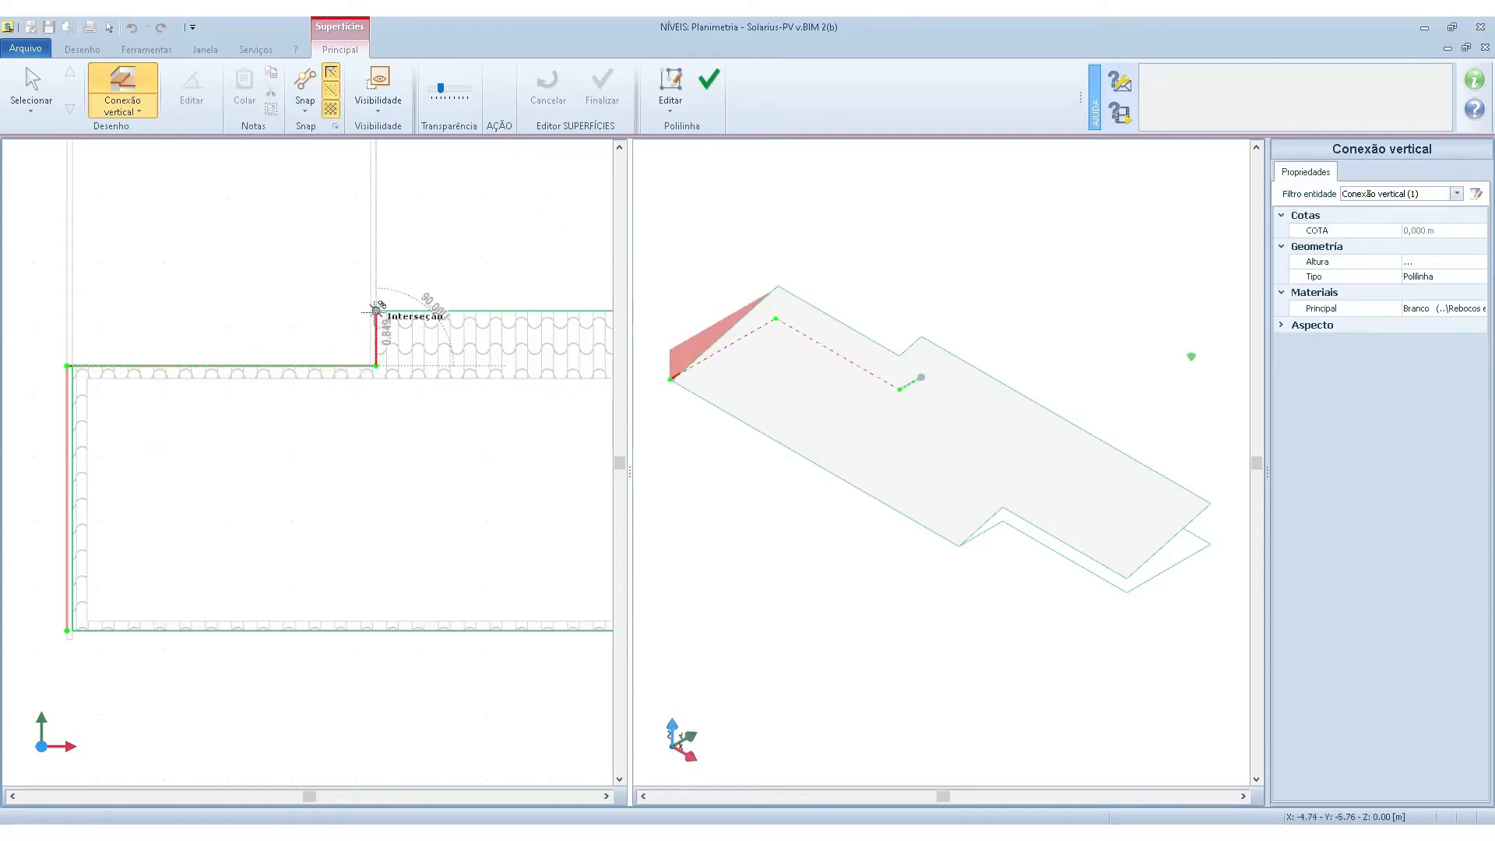
click(376, 311)
scroll(217, 285, down, 3)
click(577, 297)
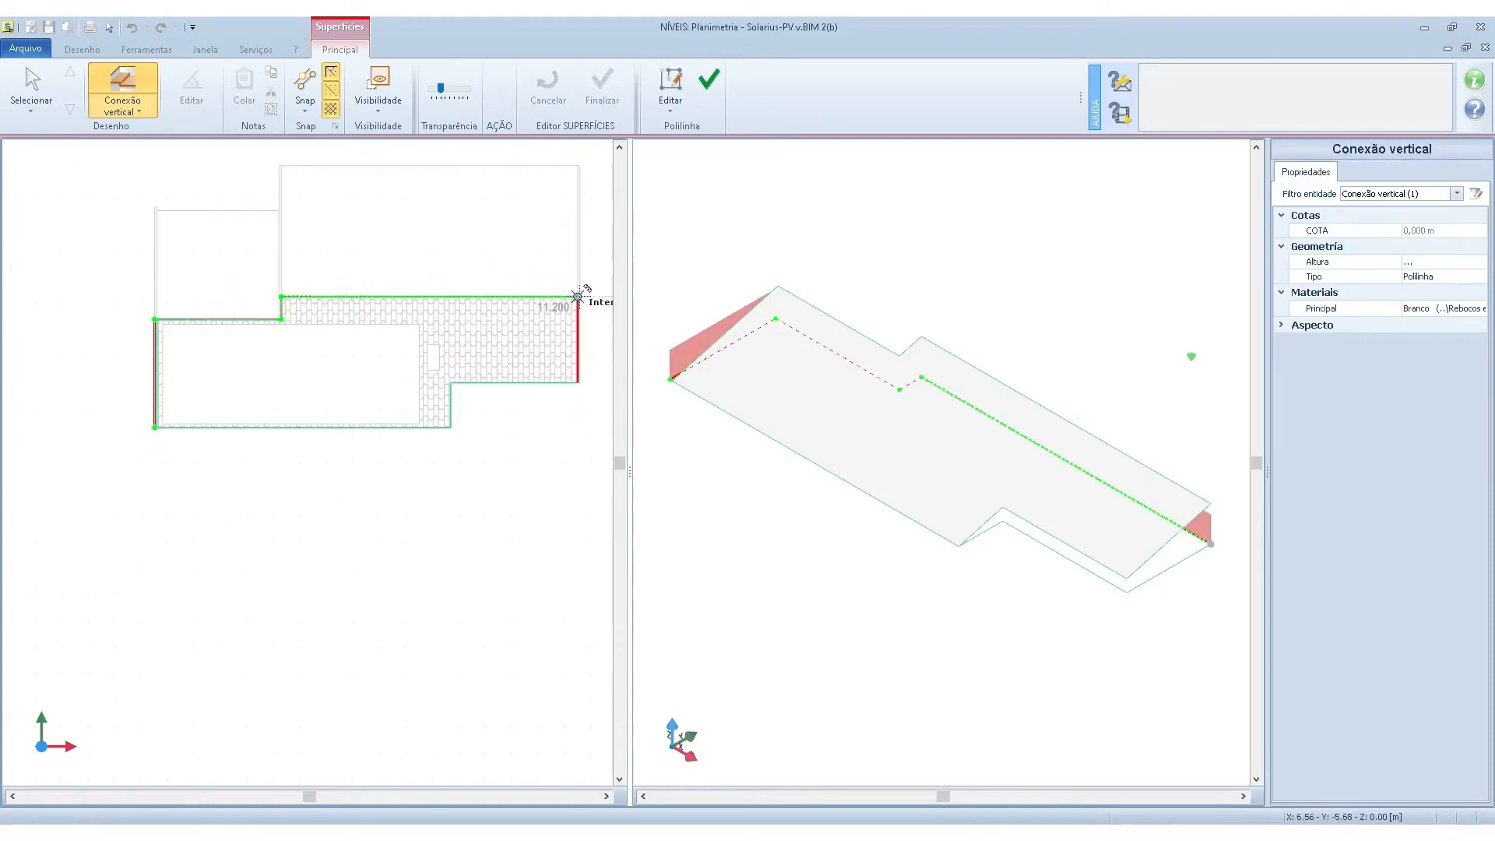
Continue the vertical connection down the right edge and around the lower step to its lower corner, and complete the polyline.
scroll(578, 365, up, 4)
click(577, 342)
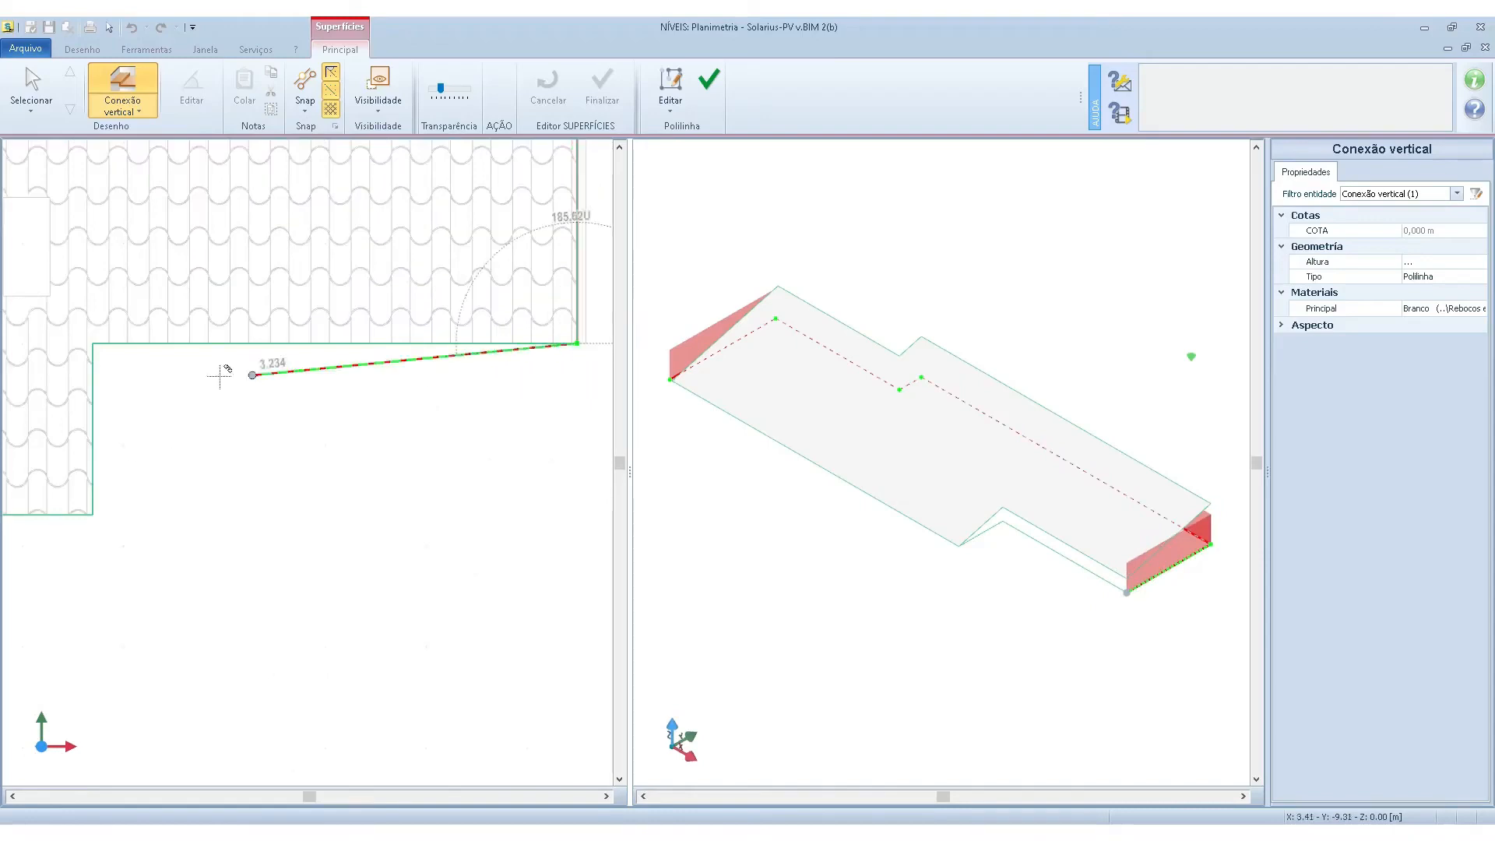
click(92, 343)
click(92, 514)
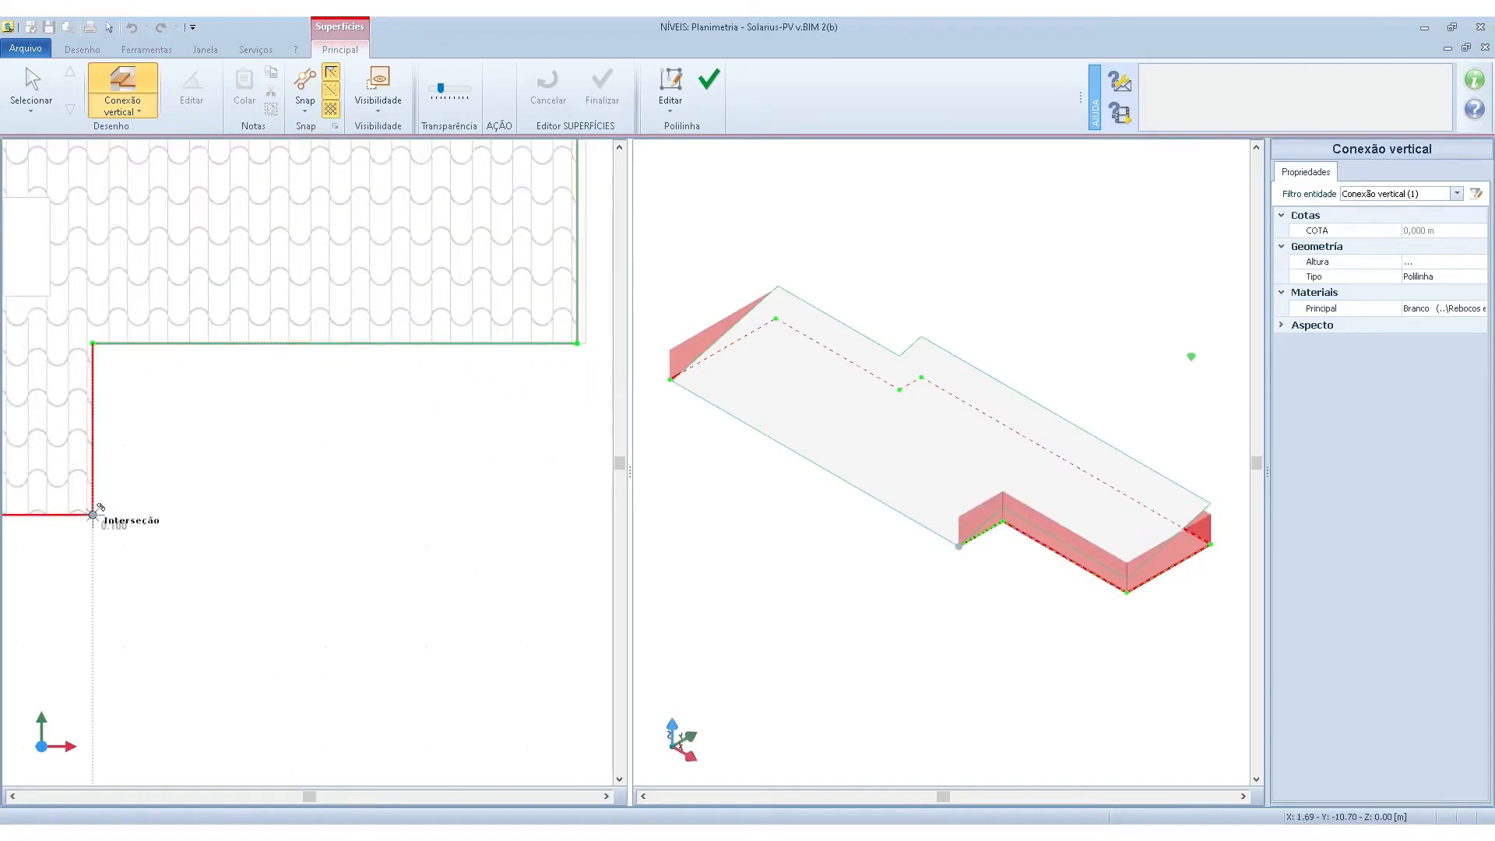
click(709, 78)
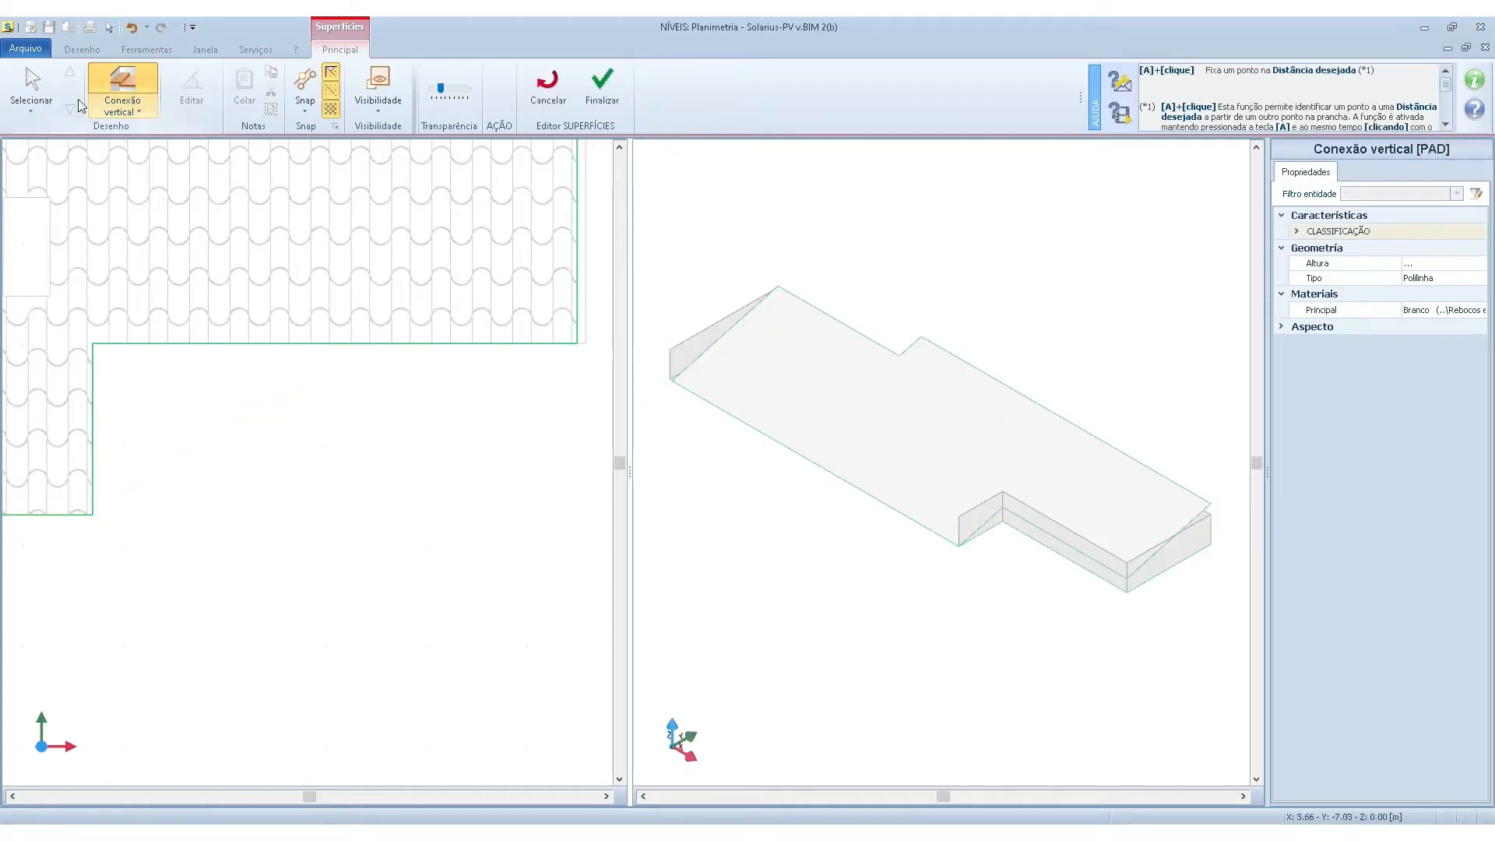
Select the vertical connection and lower its height at the two nodes of the lower step to meet the sloped roof surface.
click(40, 91)
click(969, 530)
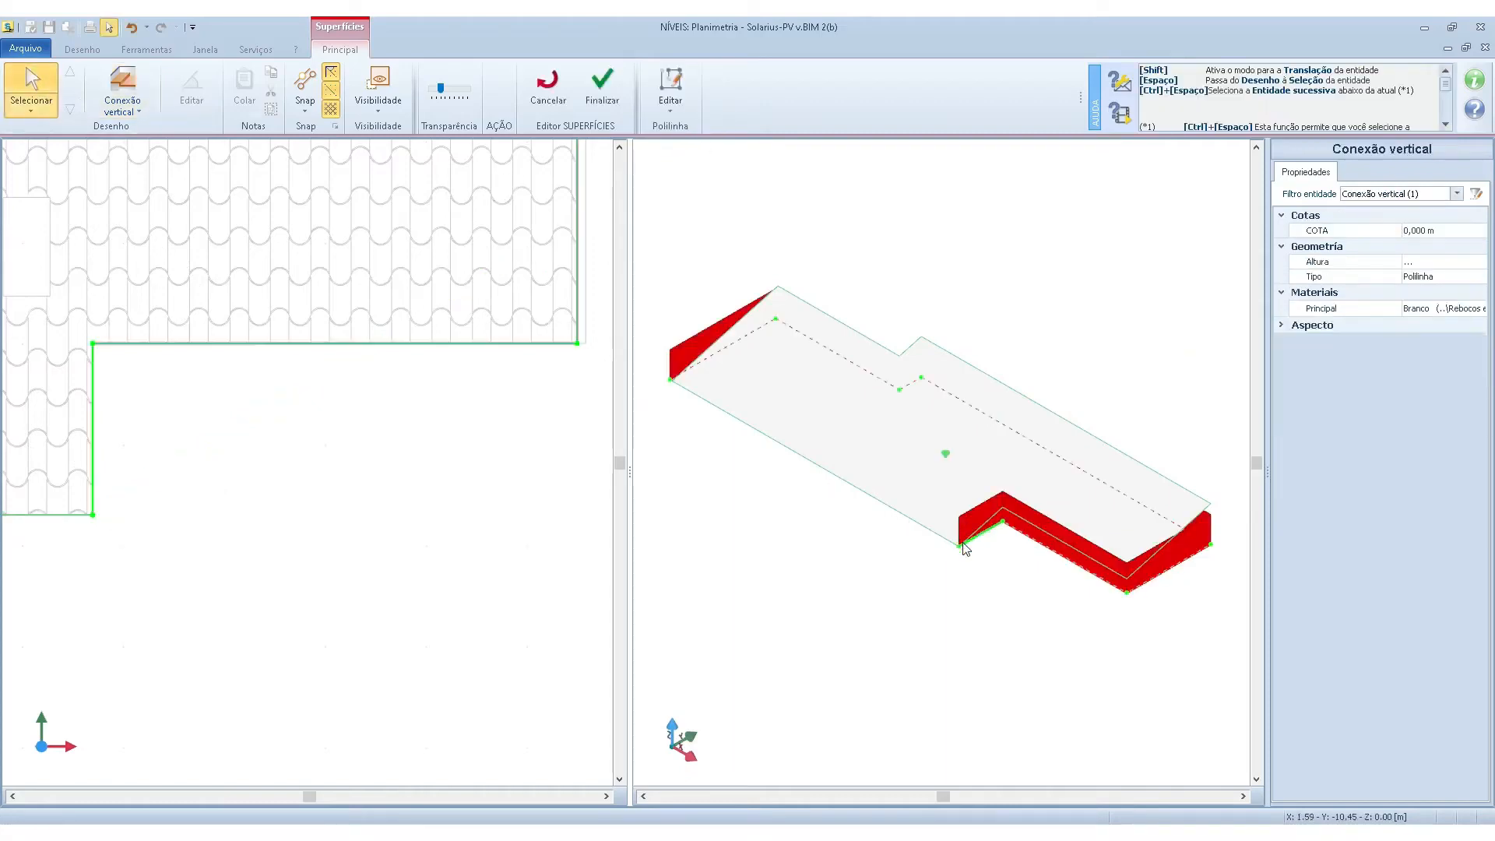
scroll(957, 549, up, 3)
click(954, 553)
drag(953, 471, 954, 552)
click(1061, 491)
drag(1061, 409, 1061, 458)
Adjust the vertical connection's heights at the roof's lower-right and upper-right nodes to match the sloped surface, and deselect it.
scroll(854, 433, down, 5)
scroll(1028, 482, up, 2)
scroll(1029, 484, up, 2)
click(1014, 481)
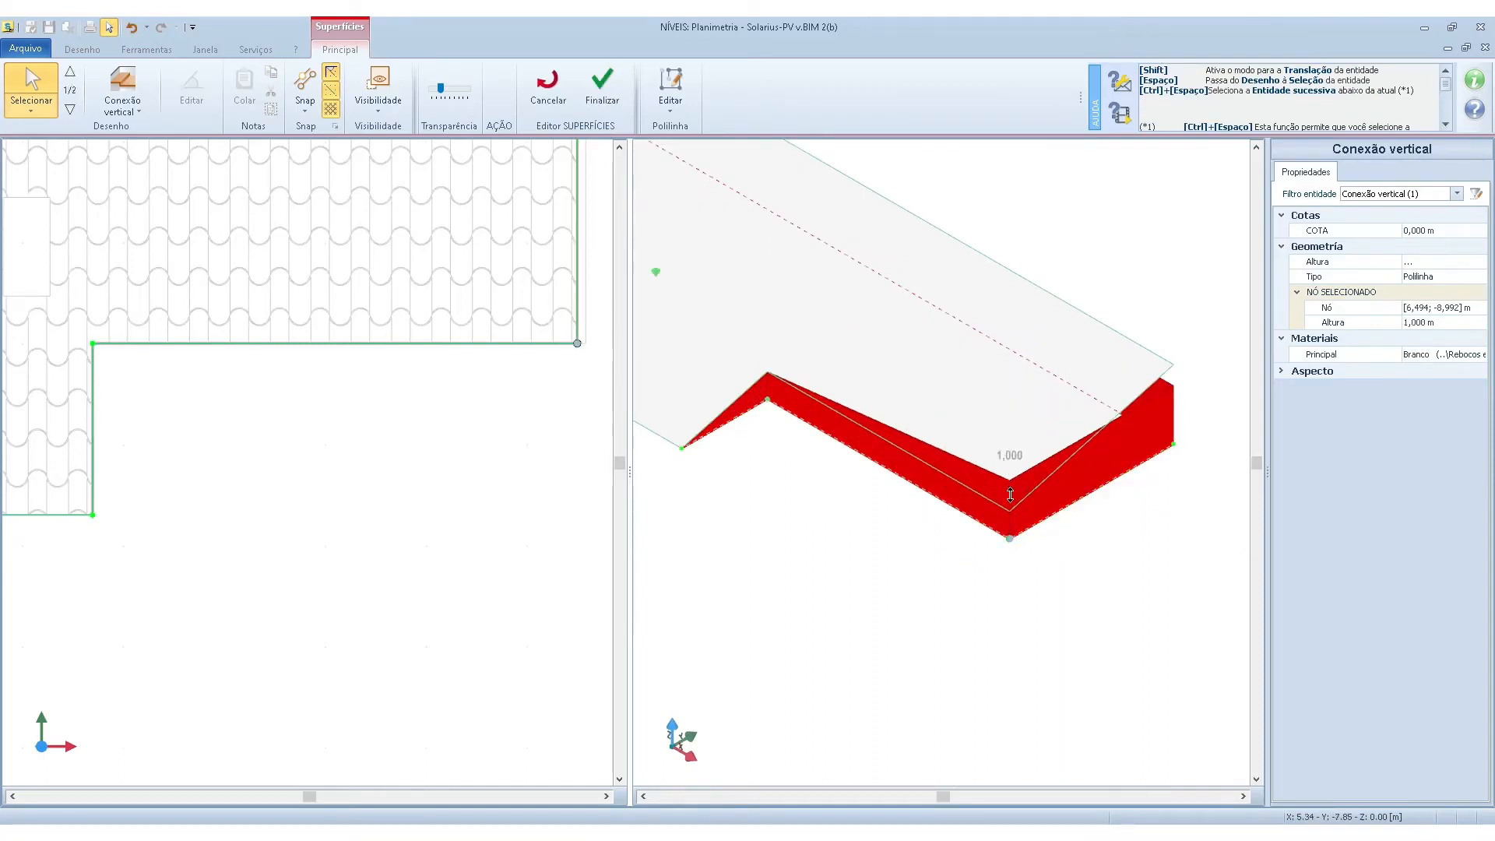
click(1174, 446)
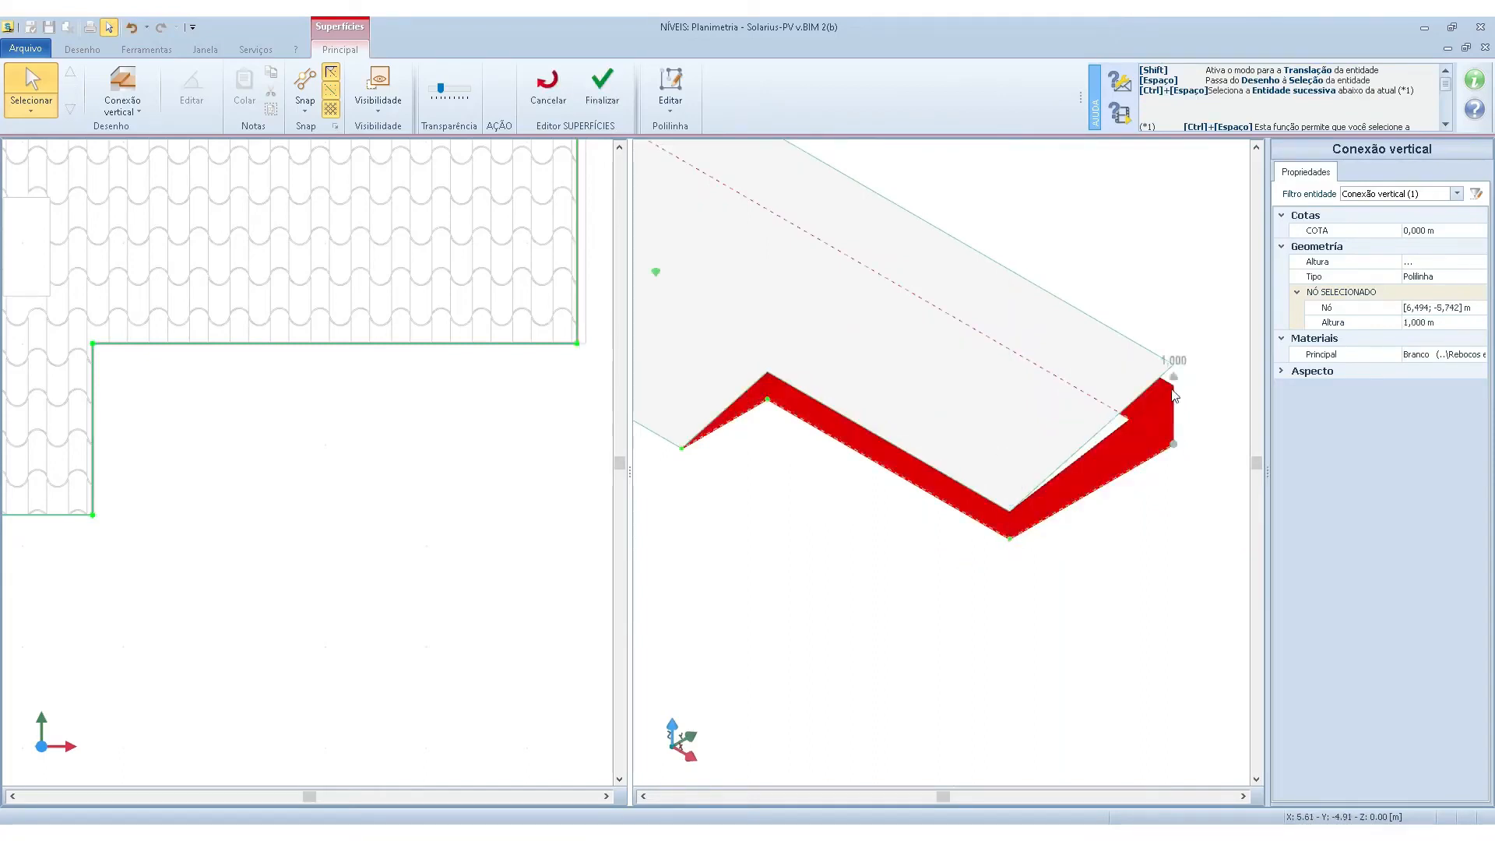
drag(1173, 378, 1173, 364)
click(1085, 522)
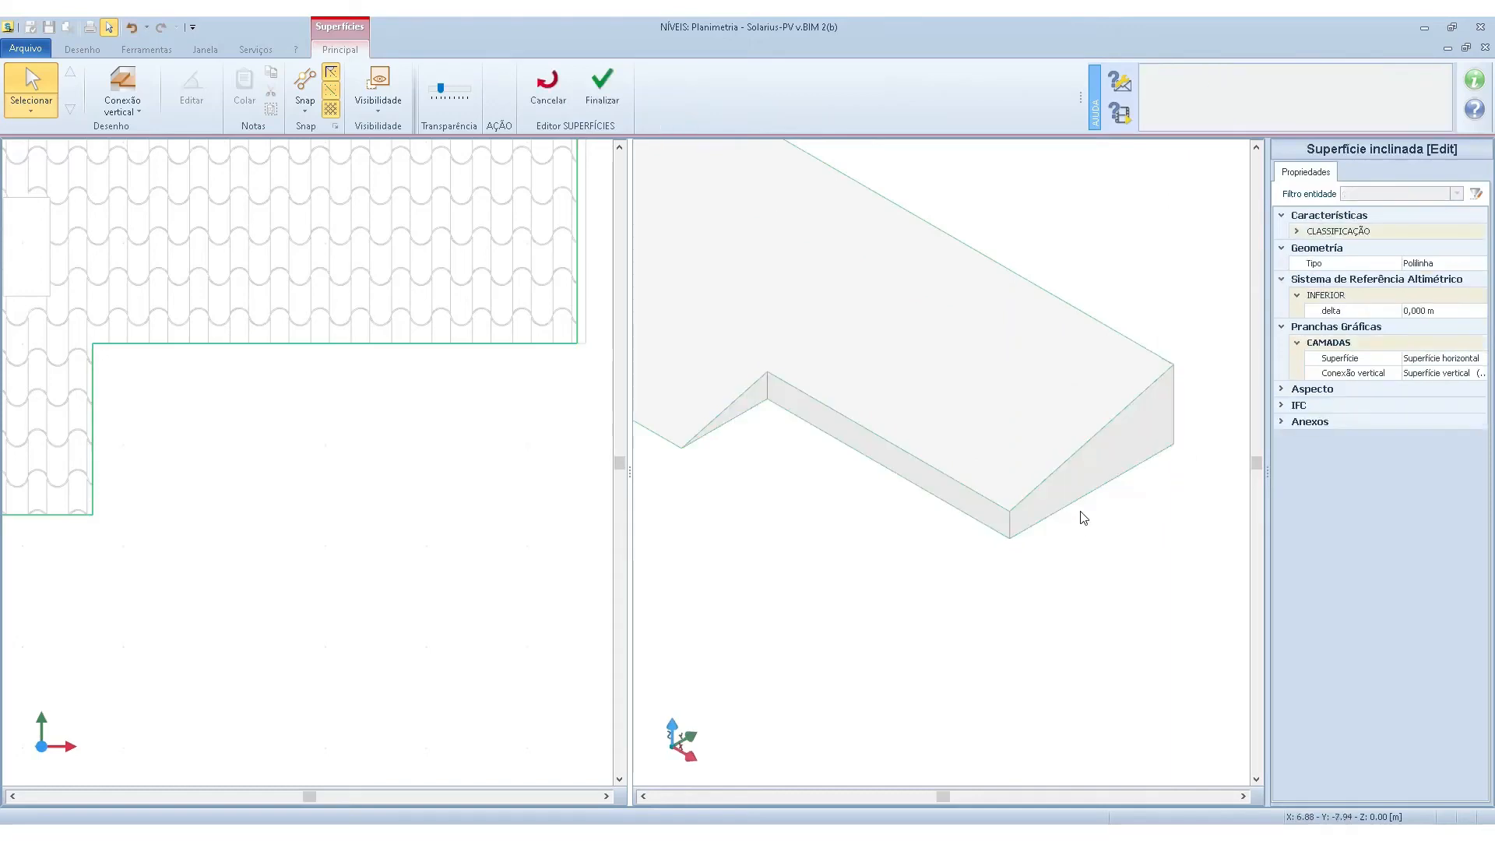
Raise the vertical connection's height at the outer corner node of the roof step to about 1.36 m to meet the sloped surface.
middle_drag(1090, 477, 1001, 483)
scroll(1001, 483, down, 3)
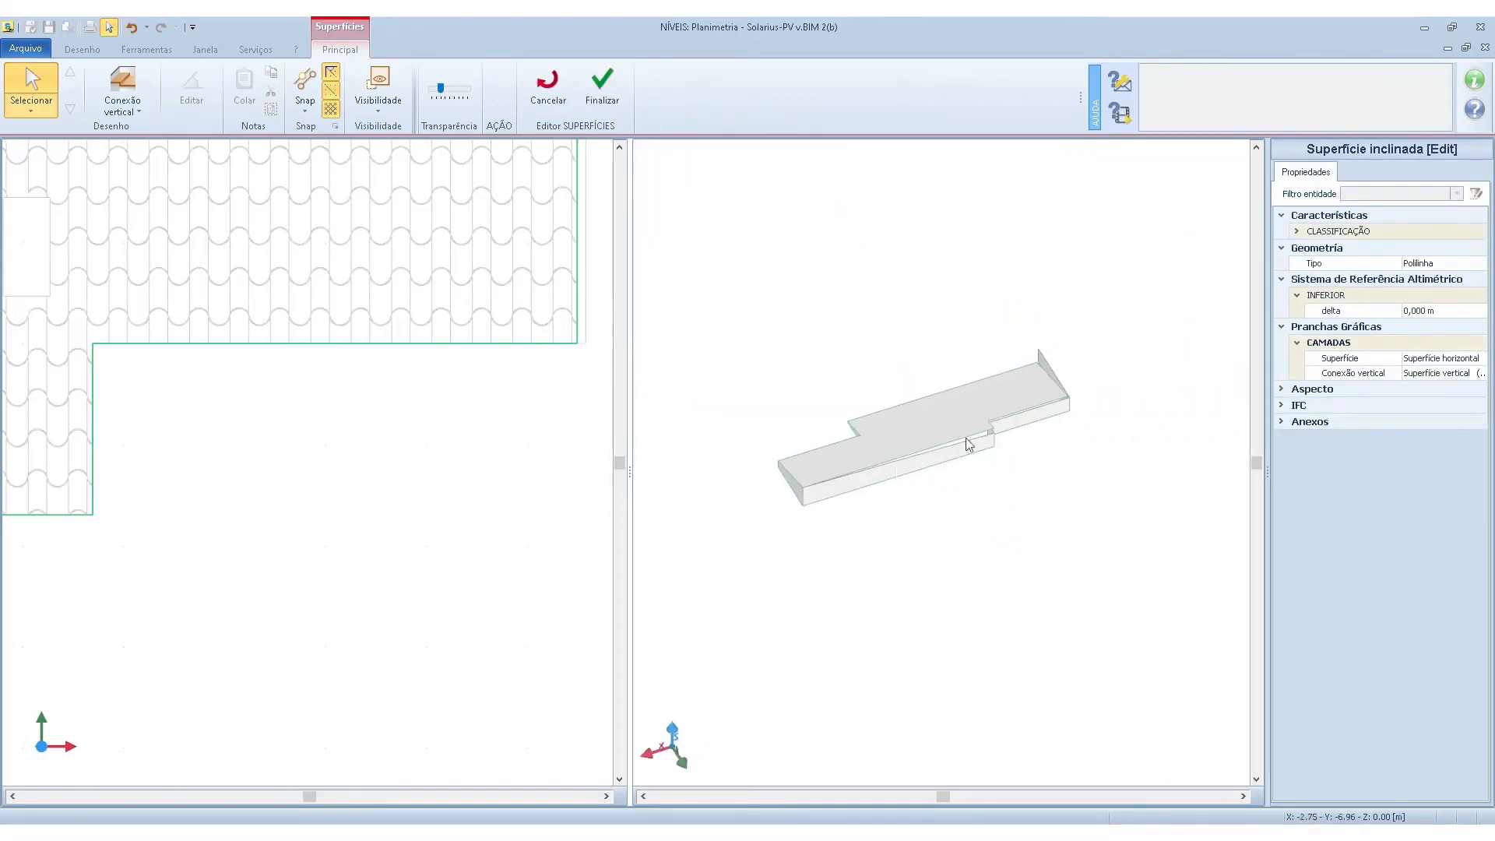
scroll(955, 449, up, 3)
click(1011, 474)
click(1016, 467)
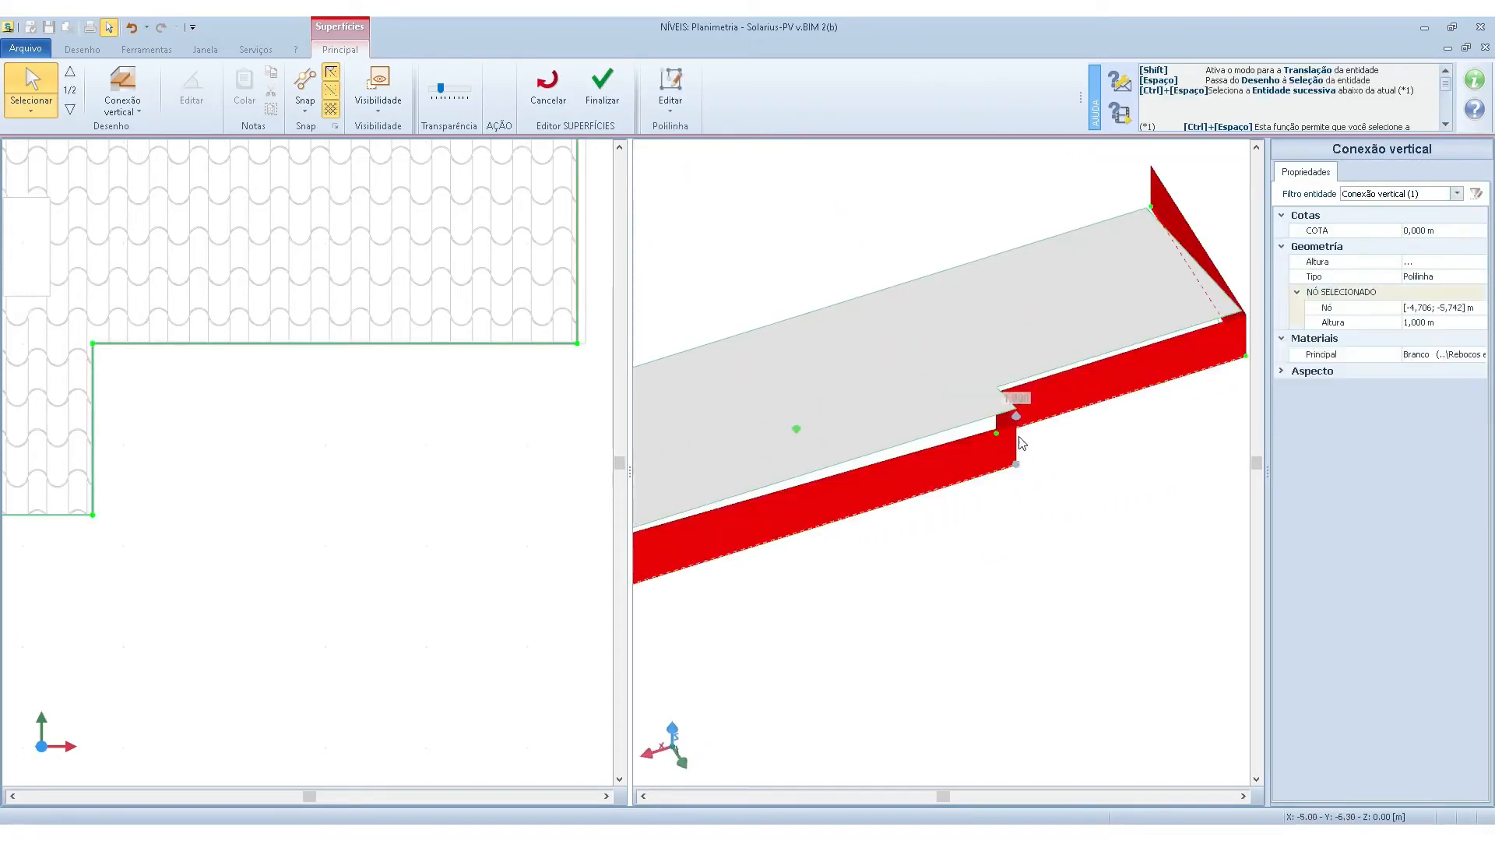
click(1021, 430)
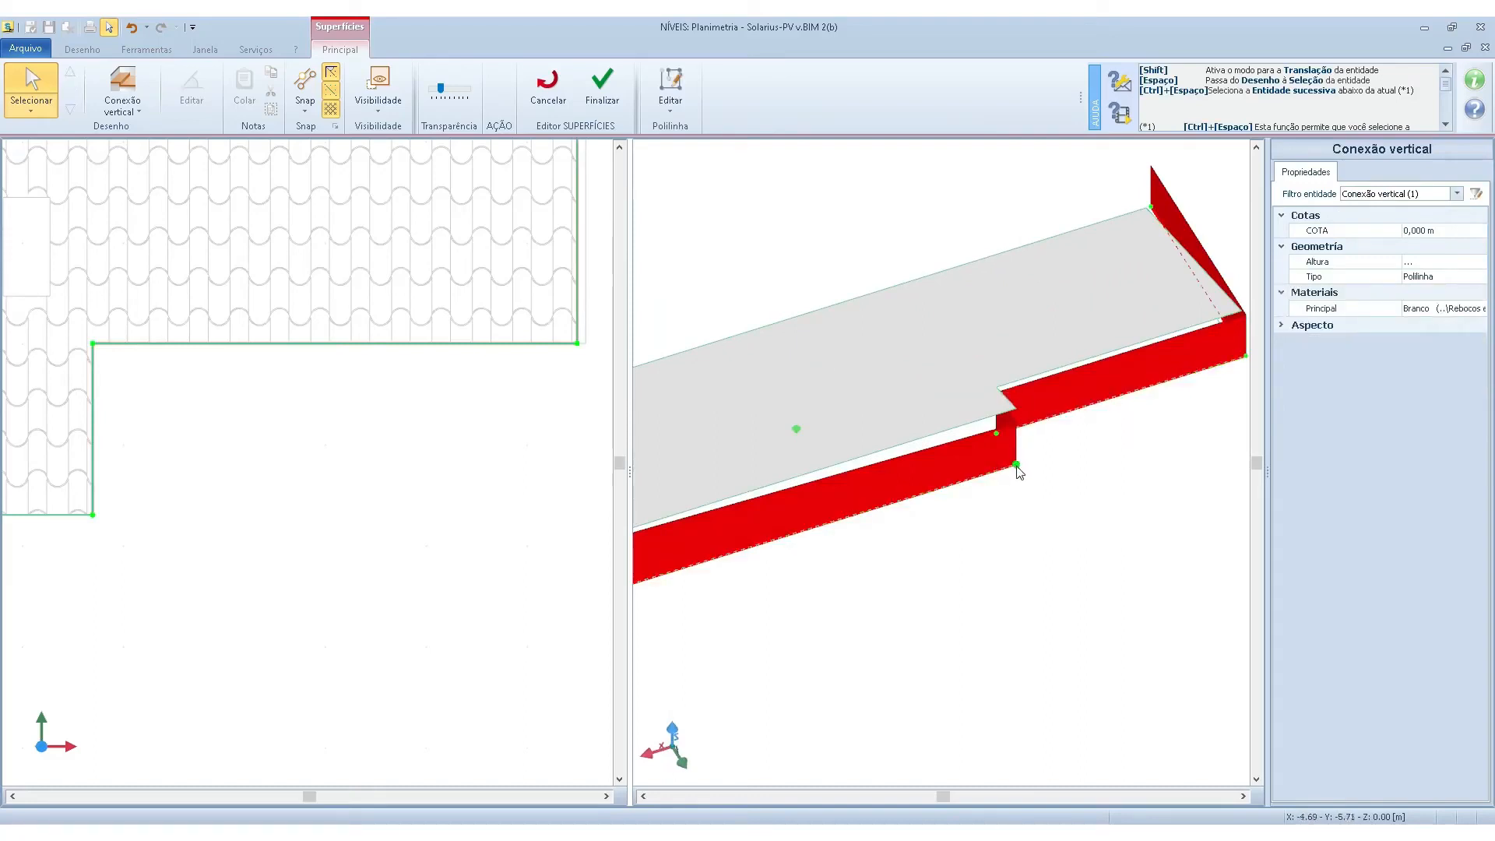
click(1017, 465)
scroll(1018, 424, up, 2)
click(1018, 420)
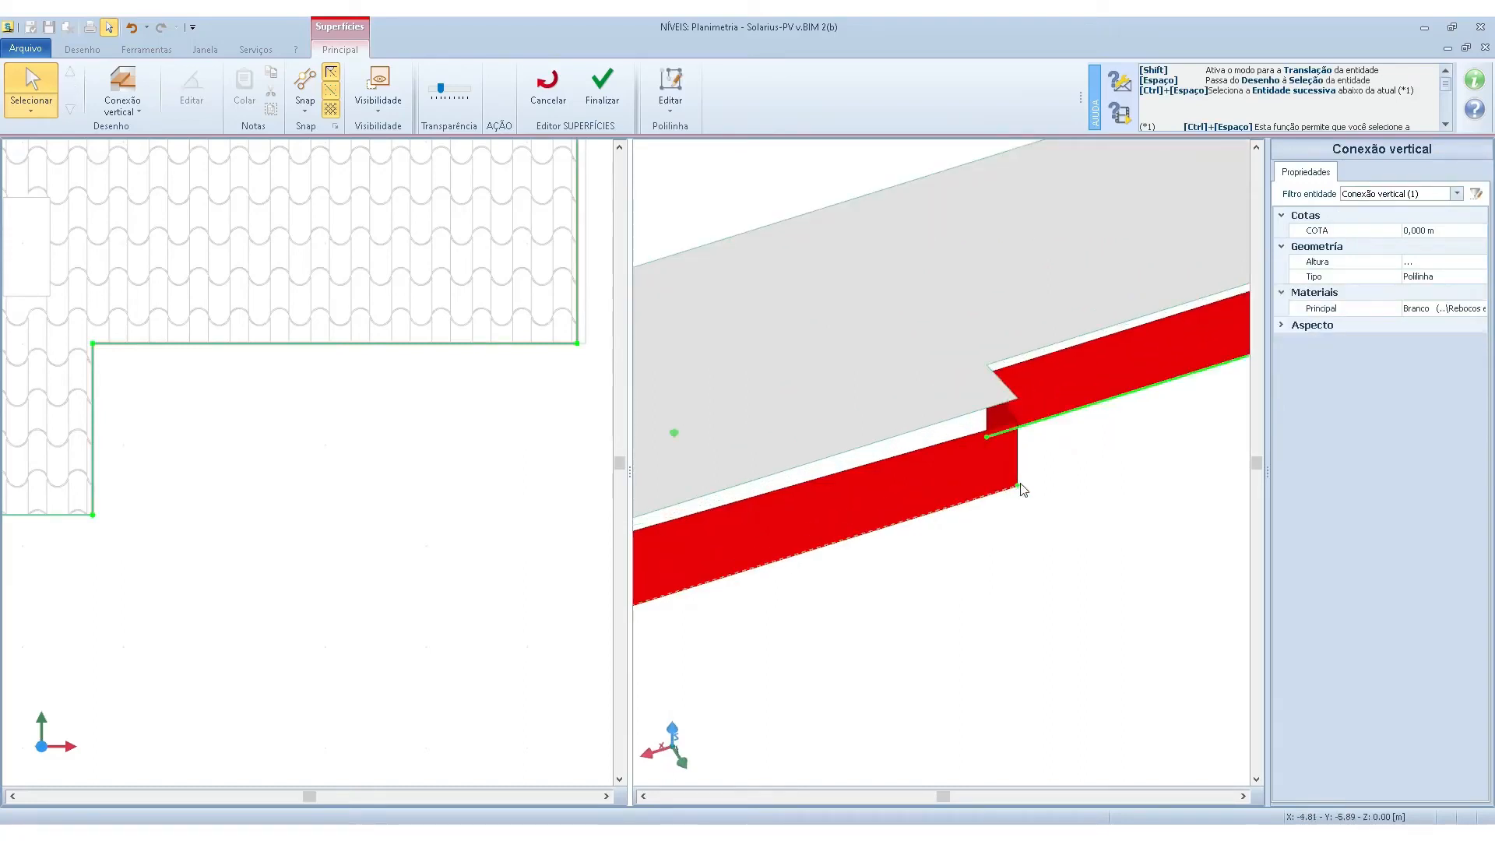
click(1021, 423)
mouse_move(1015, 412)
mouse_down()
mouse_move(1017, 397)
mouse_move(1009, 428)
mouse_up()
middle_drag(1009, 428, 1019, 462)
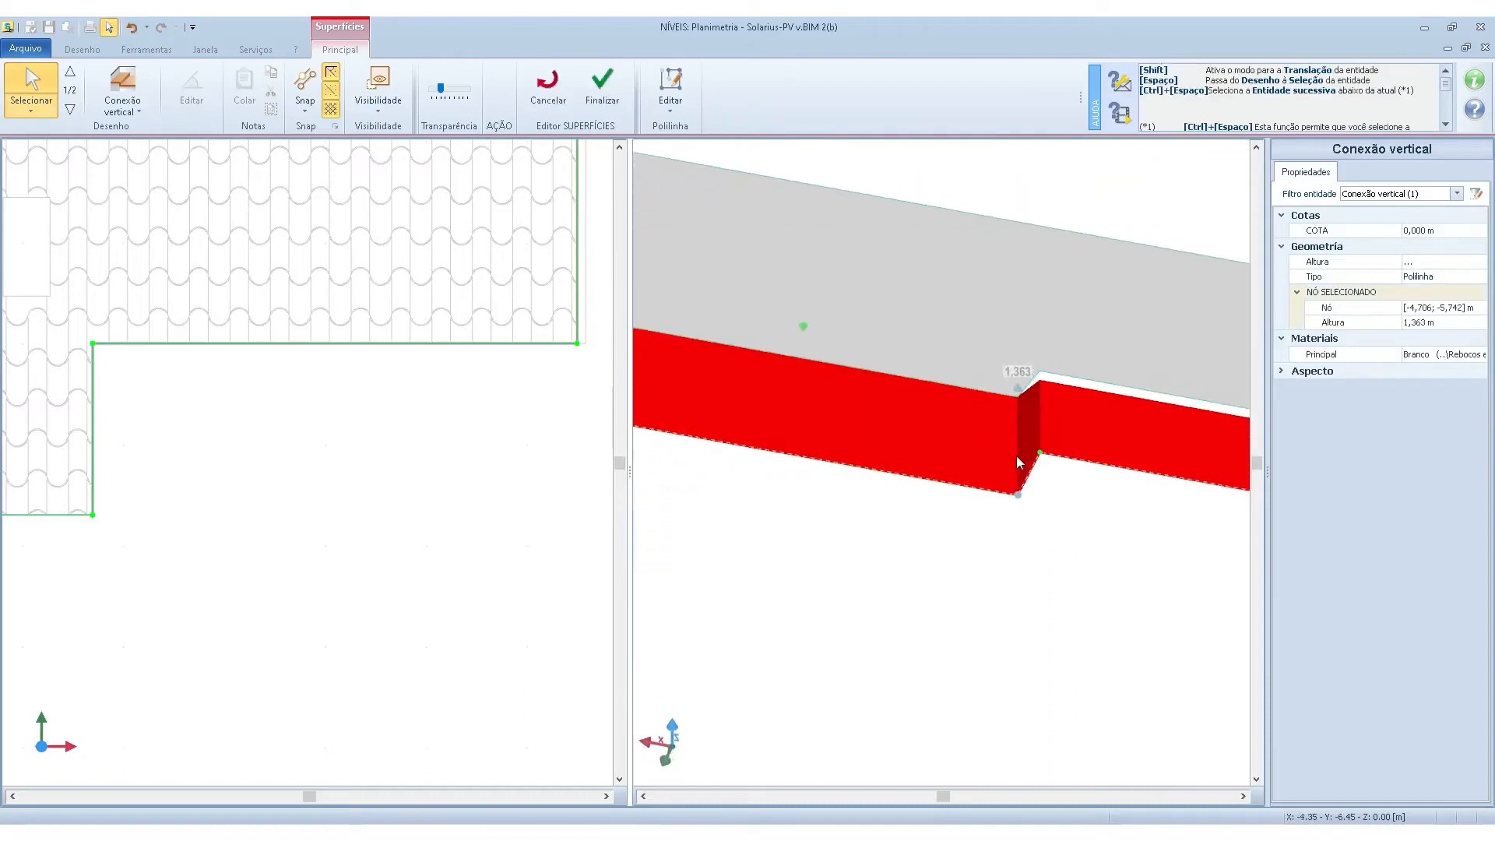
Raise the vertical connection's height at the inner corner node of the roof step to about 1.13 m.
click(1040, 453)
drag(1040, 372, 1038, 368)
scroll(820, 410, down, 3)
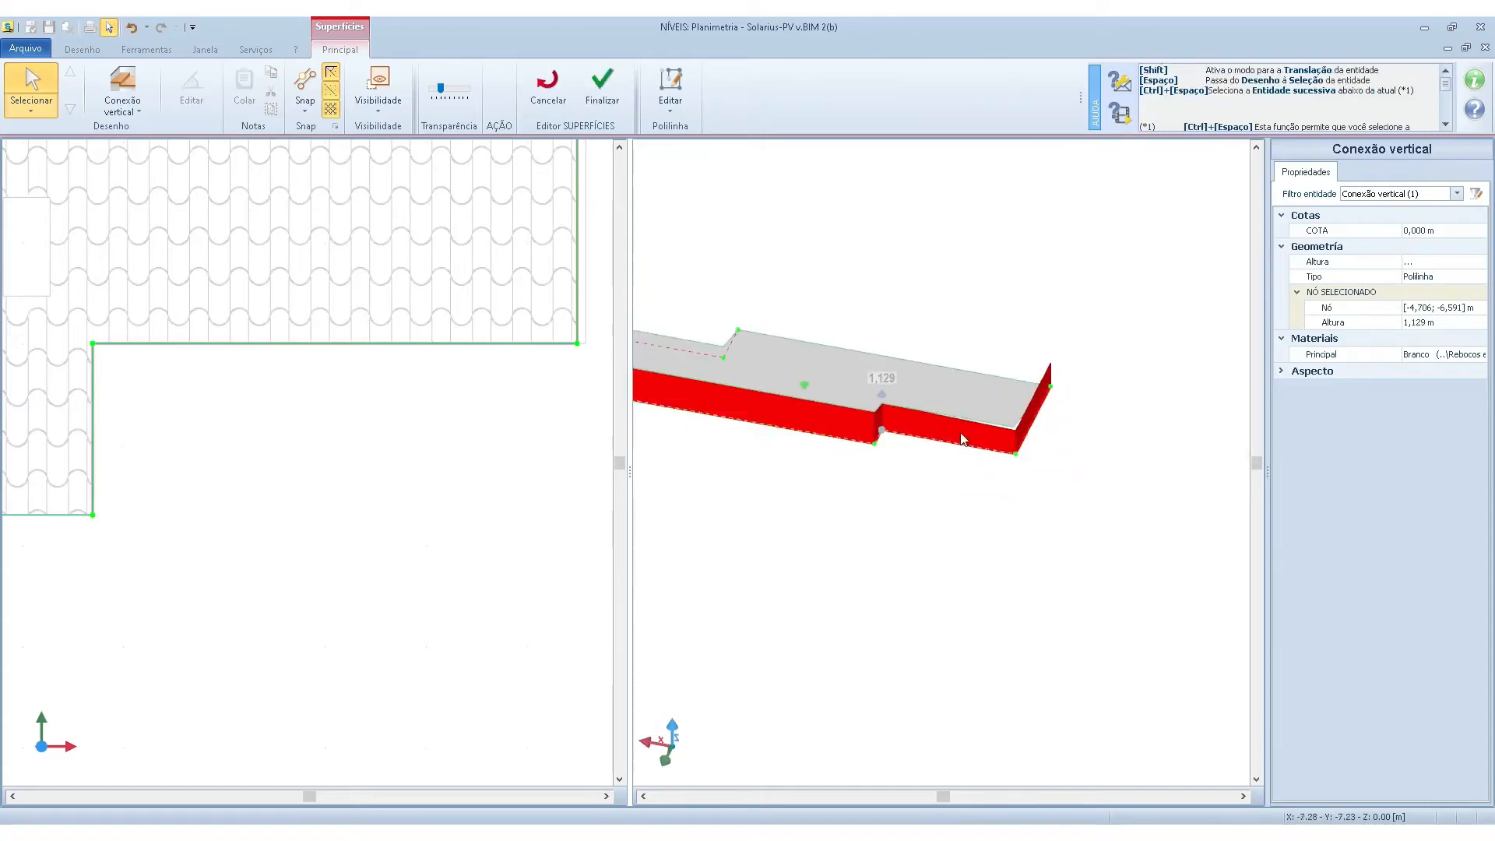
Set the vertical connection's height at the roof's upper-left corner node to about 1.13 m and lower the adjoining lower-left node down to the base.
scroll(962, 439, up, 3)
click(1088, 484)
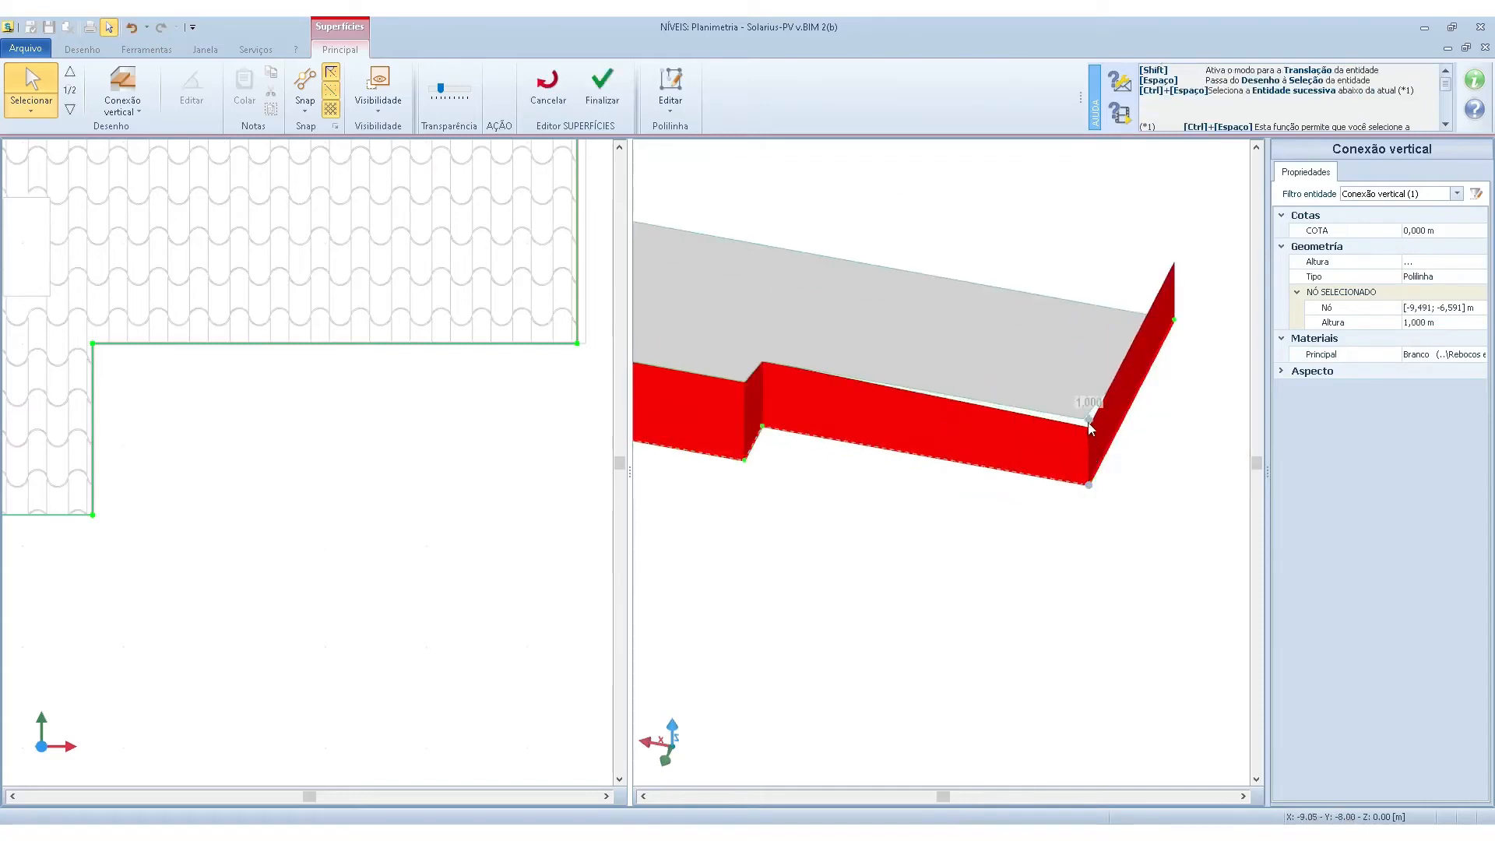
drag(1089, 427, 1082, 412)
click(1175, 319)
drag(1178, 303, 1175, 320)
click(1089, 433)
scroll(1089, 433, up, 2)
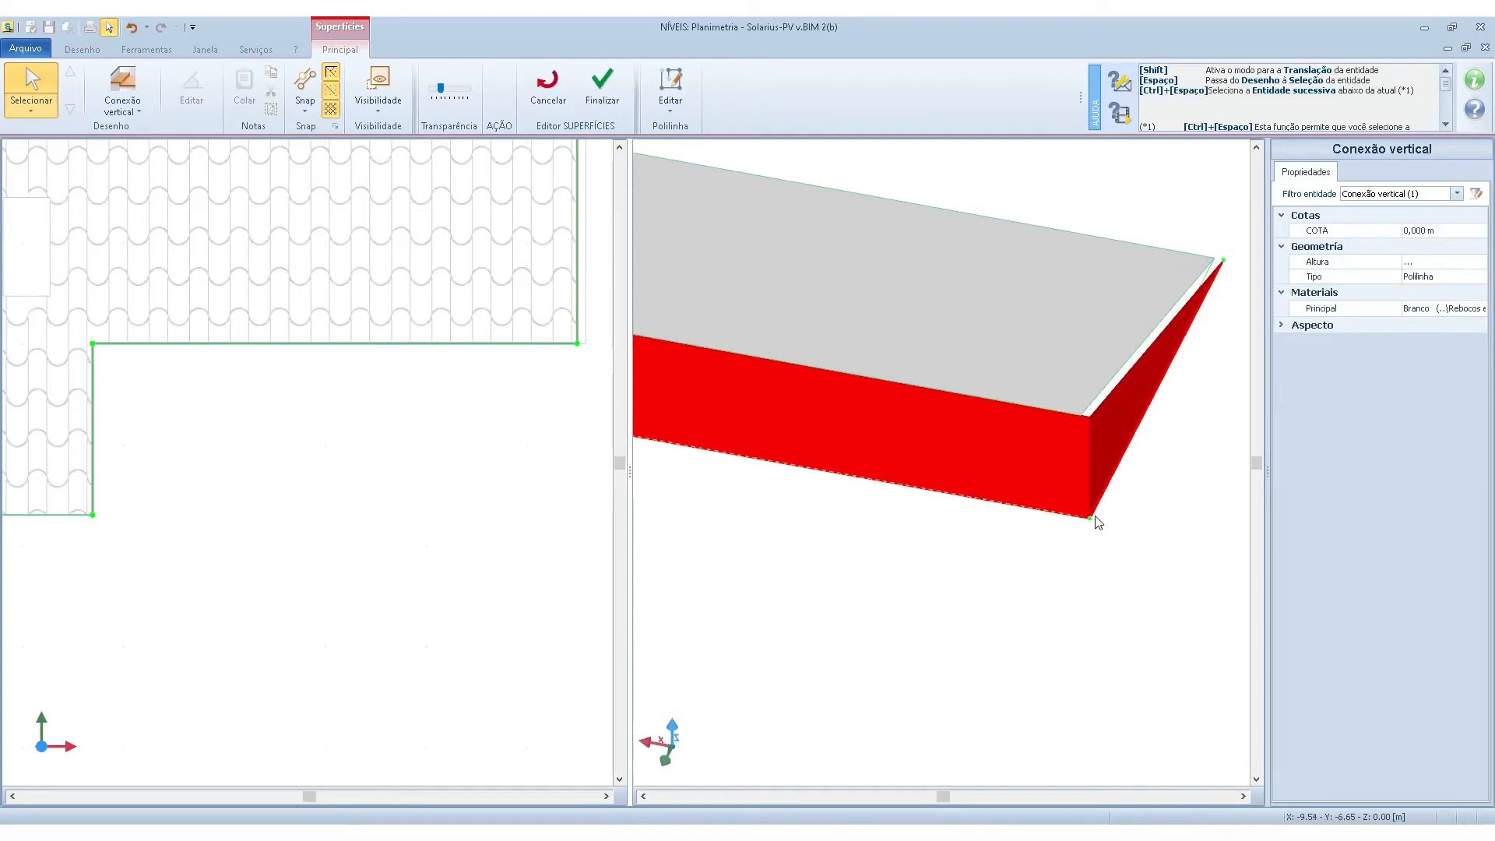
click(1089, 518)
drag(1090, 408, 1078, 417)
scroll(1062, 464, down, 2)
scroll(1134, 360, up, 2)
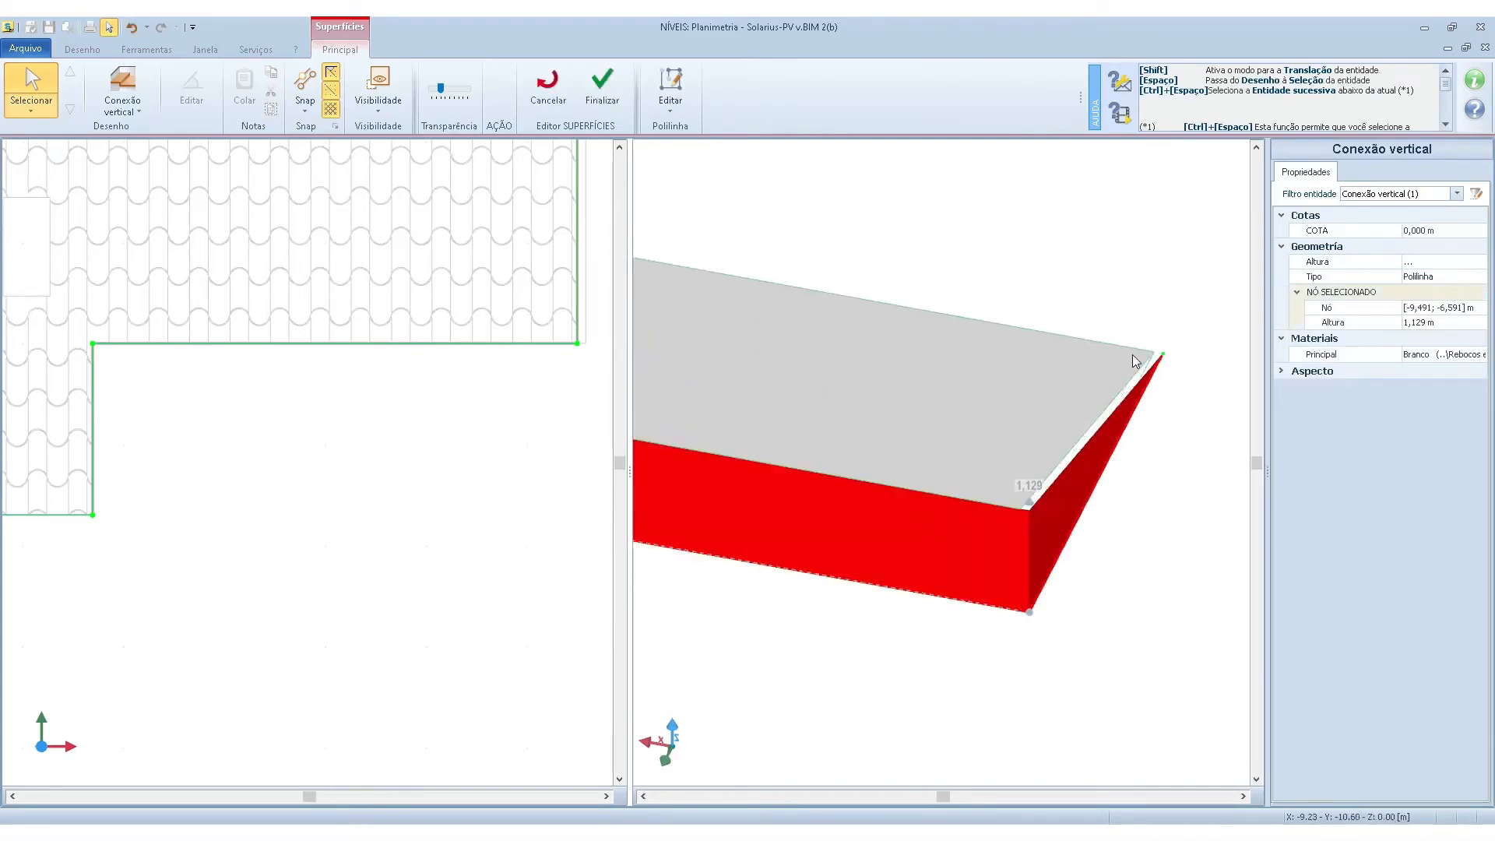
Move the vertical connection's left segment in plan onto the roof surface's left edge to close the gap, and deselect it.
click(462, 512)
scroll(466, 511, down, 3)
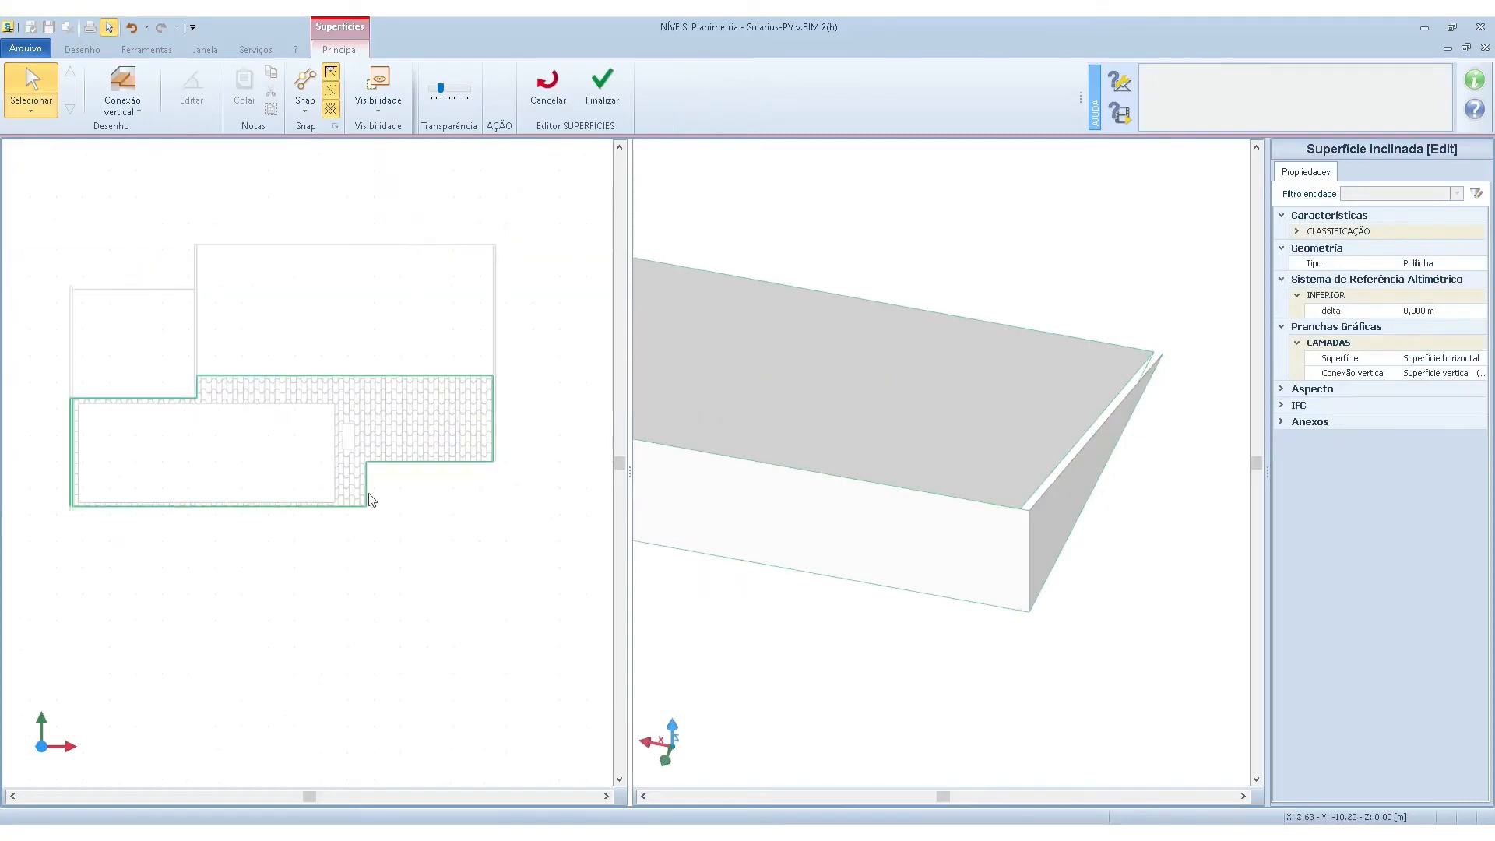
scroll(104, 460, up, 4)
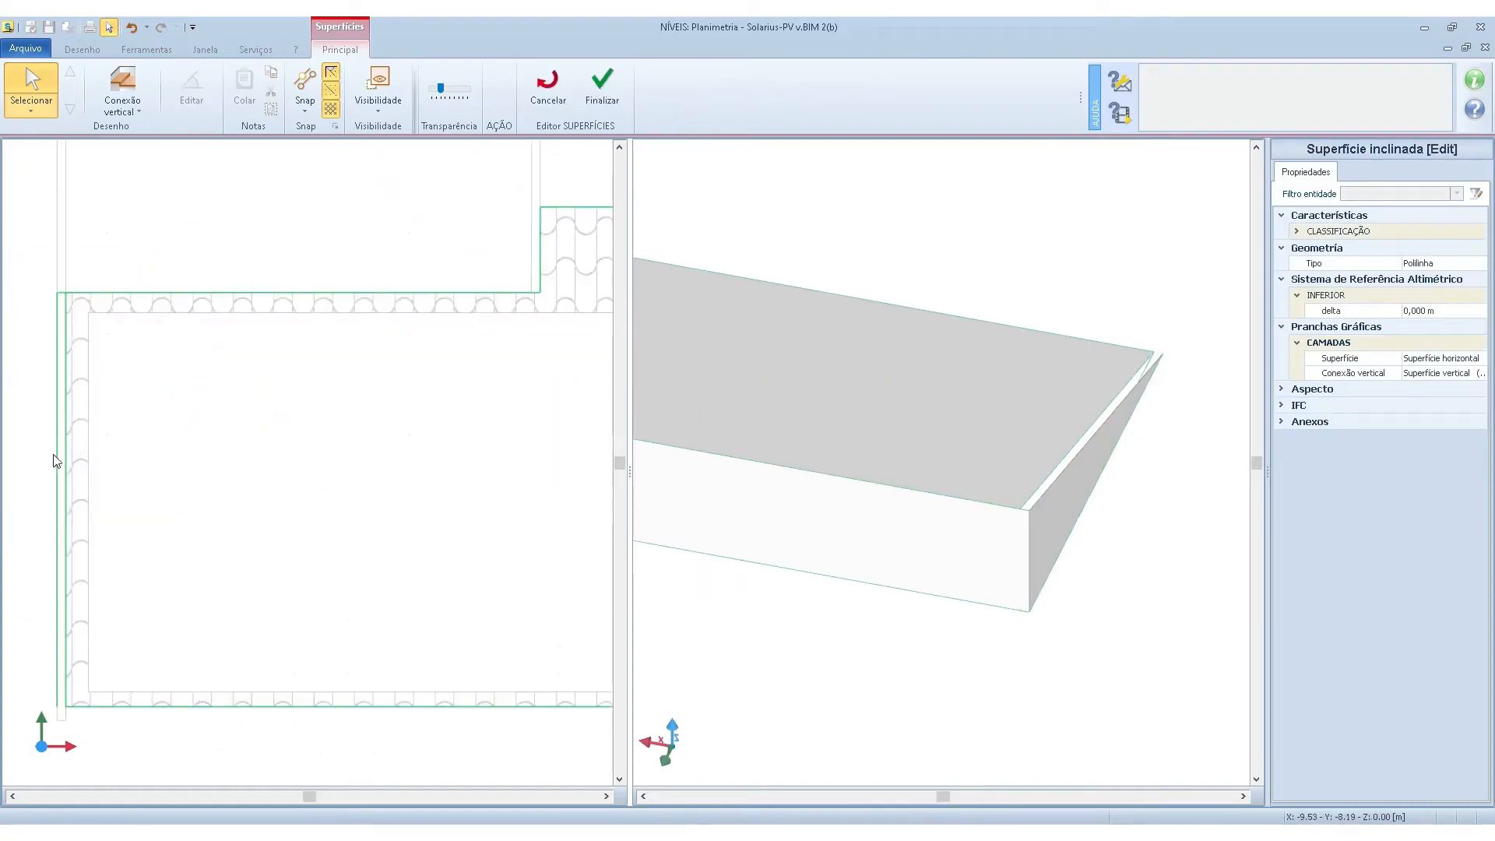
click(58, 455)
scroll(115, 472, down, 2)
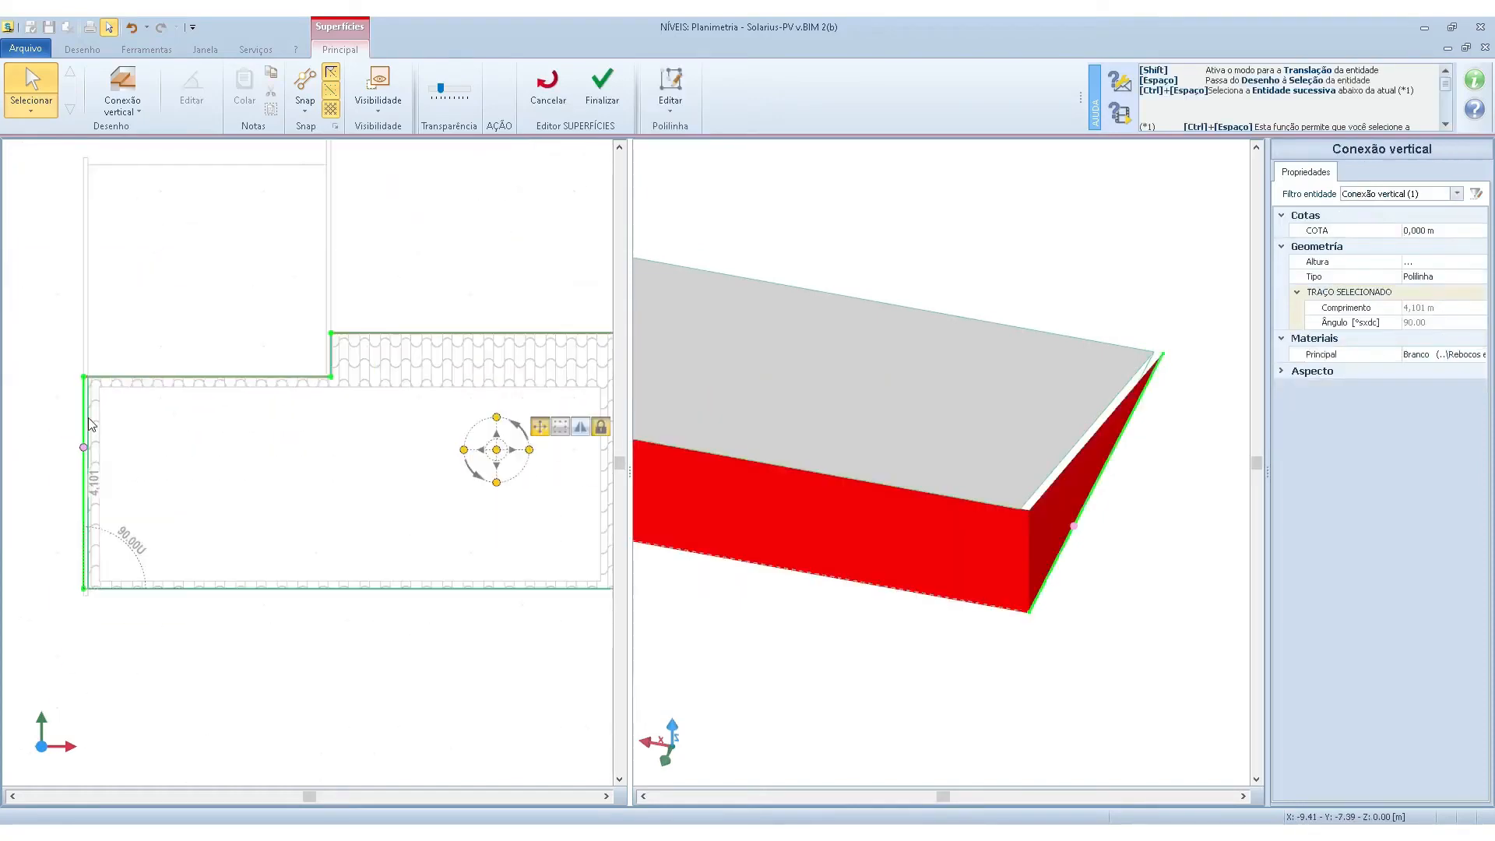
scroll(90, 424, up, 2)
drag(79, 474, 86, 473)
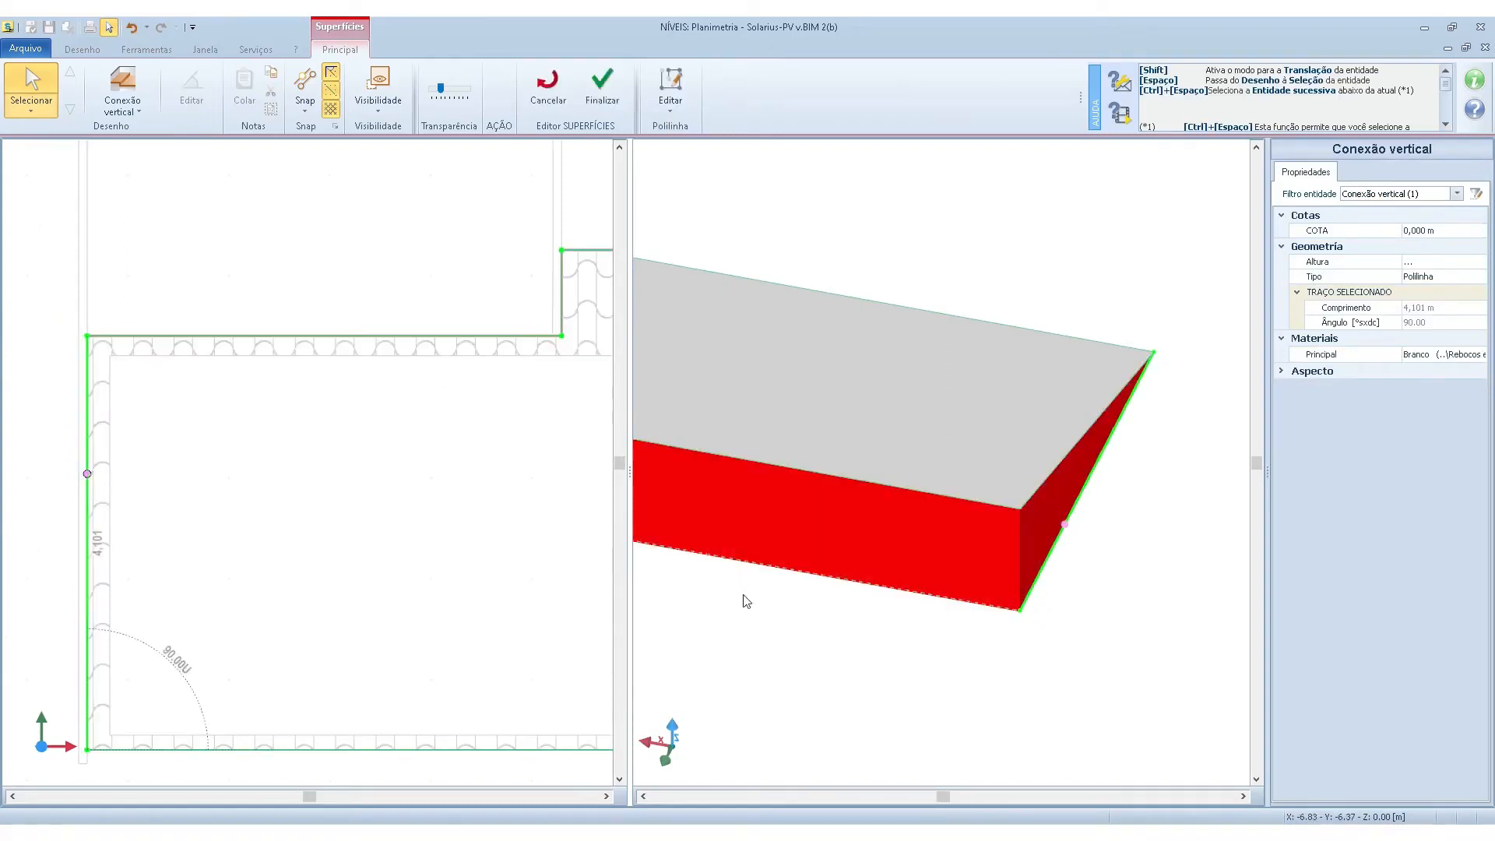
click(774, 639)
Finish editing the inclined surface and inspect the completed roof in Vista 3D.
click(602, 86)
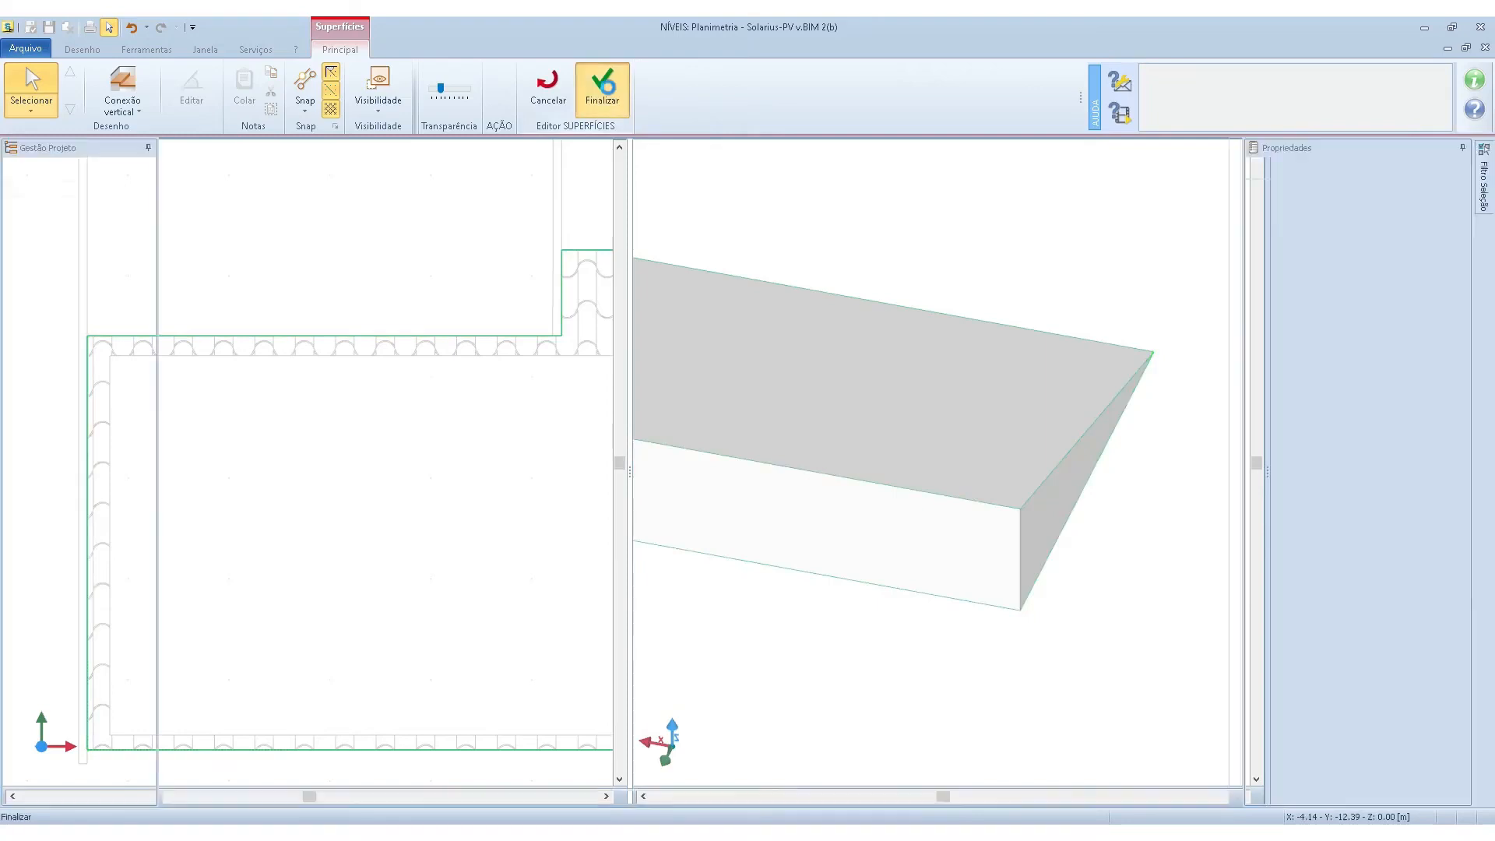
scroll(506, 412, down, 3)
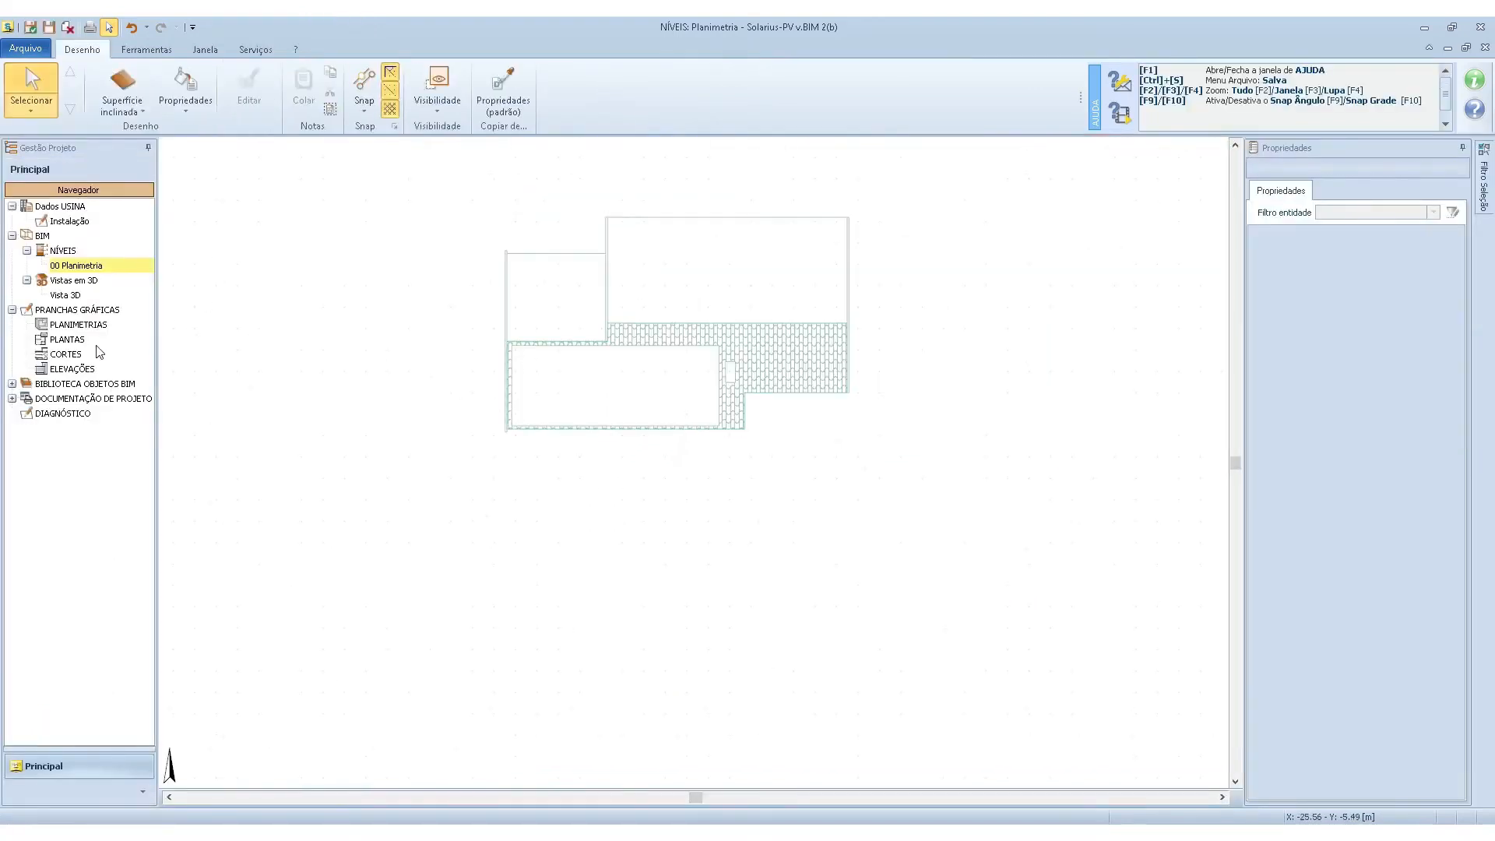
double_click(77, 296)
scroll(630, 487, down, 2)
middle_drag(661, 504, 938, 647)
In the 00 Planimetria plan, draw a closed Gabarito volume by tracing the four corners of the small rectangle among the roof tiles.
double_click(78, 266)
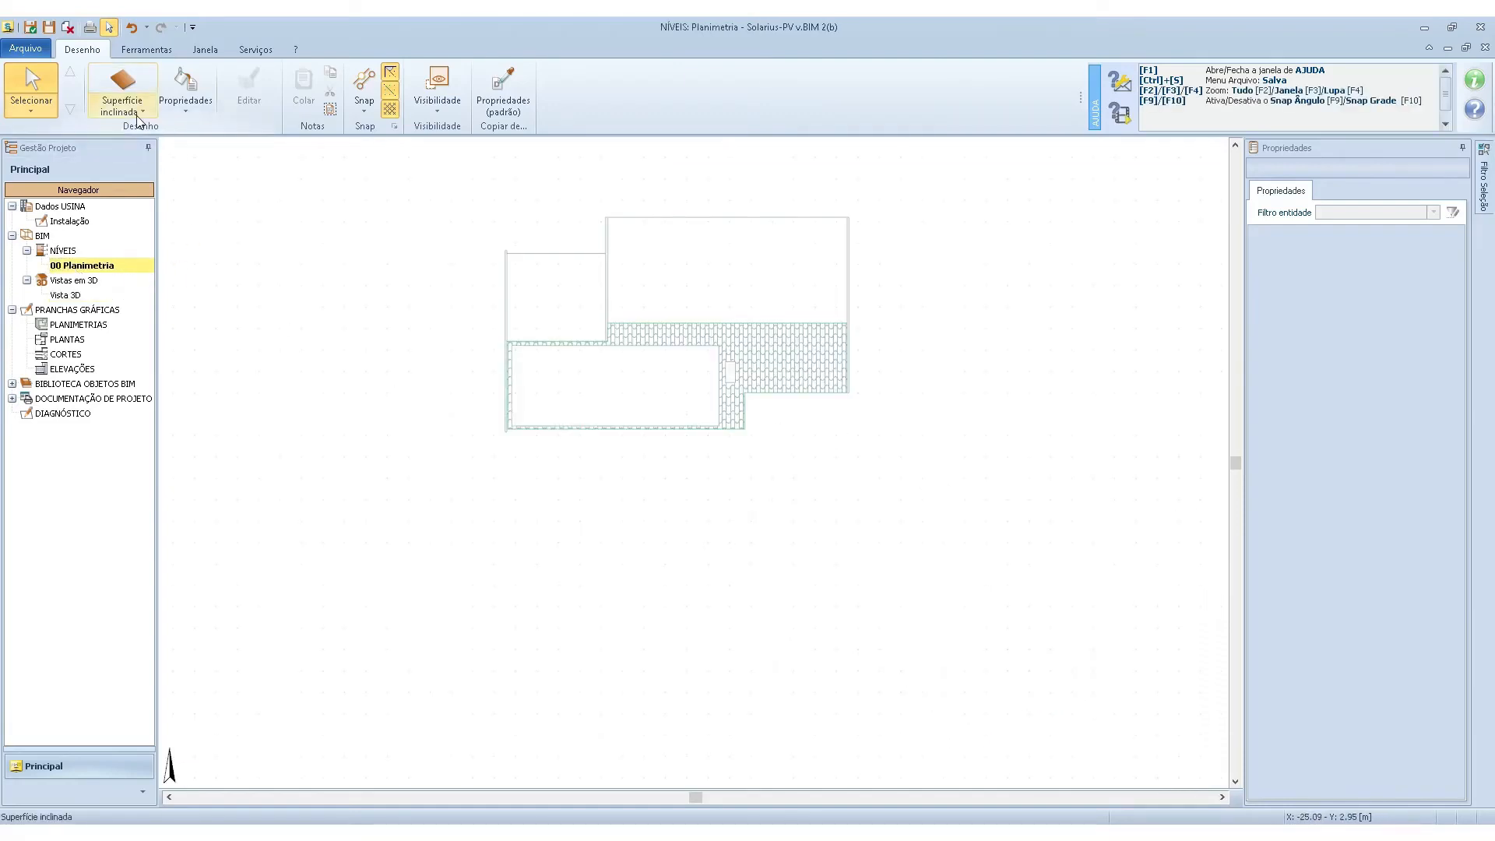
click(143, 112)
click(183, 259)
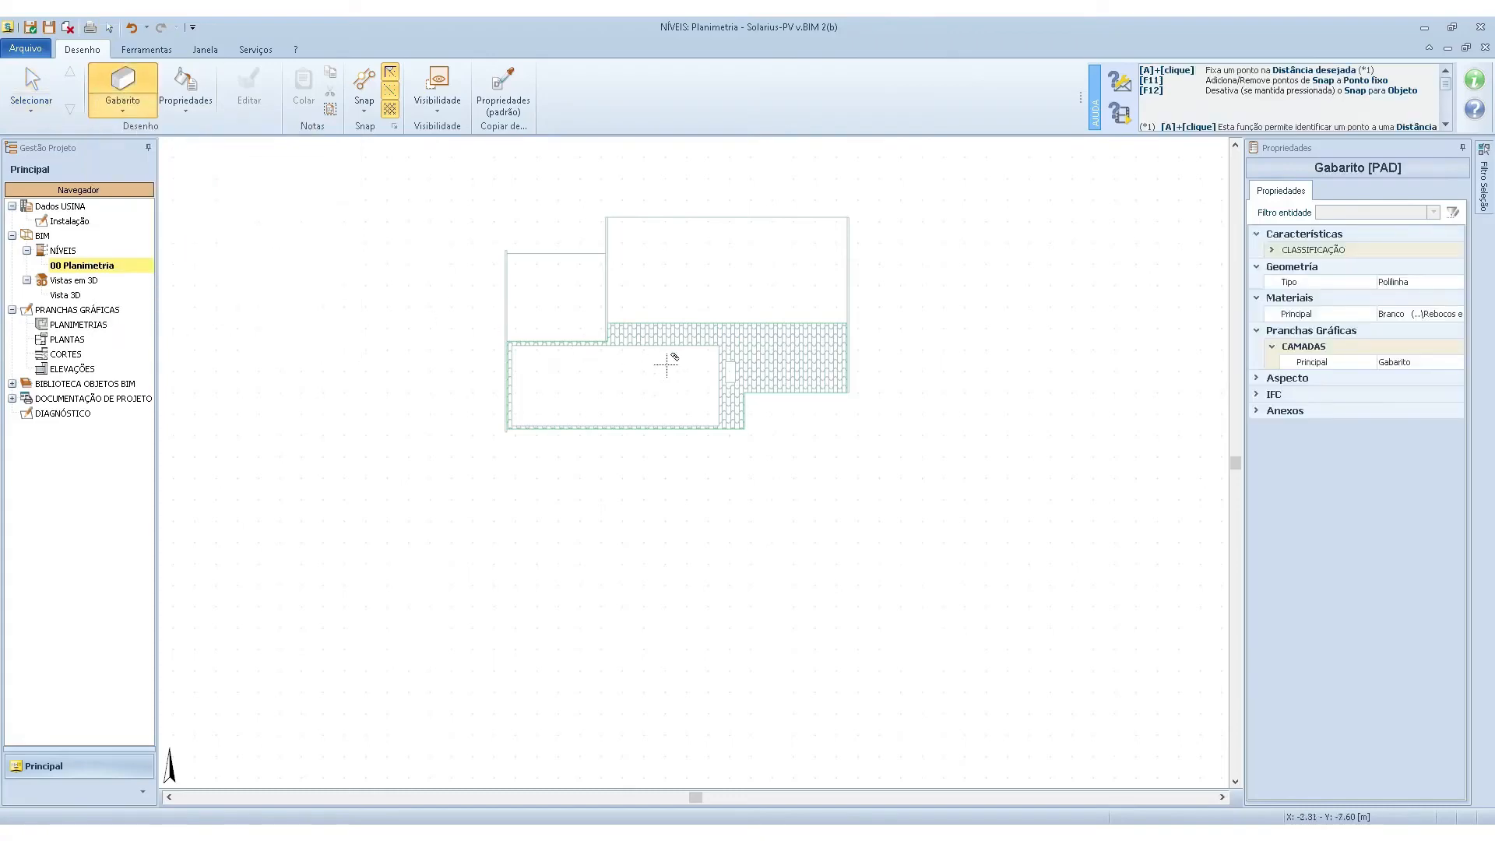
scroll(733, 376, up, 8)
click(737, 412)
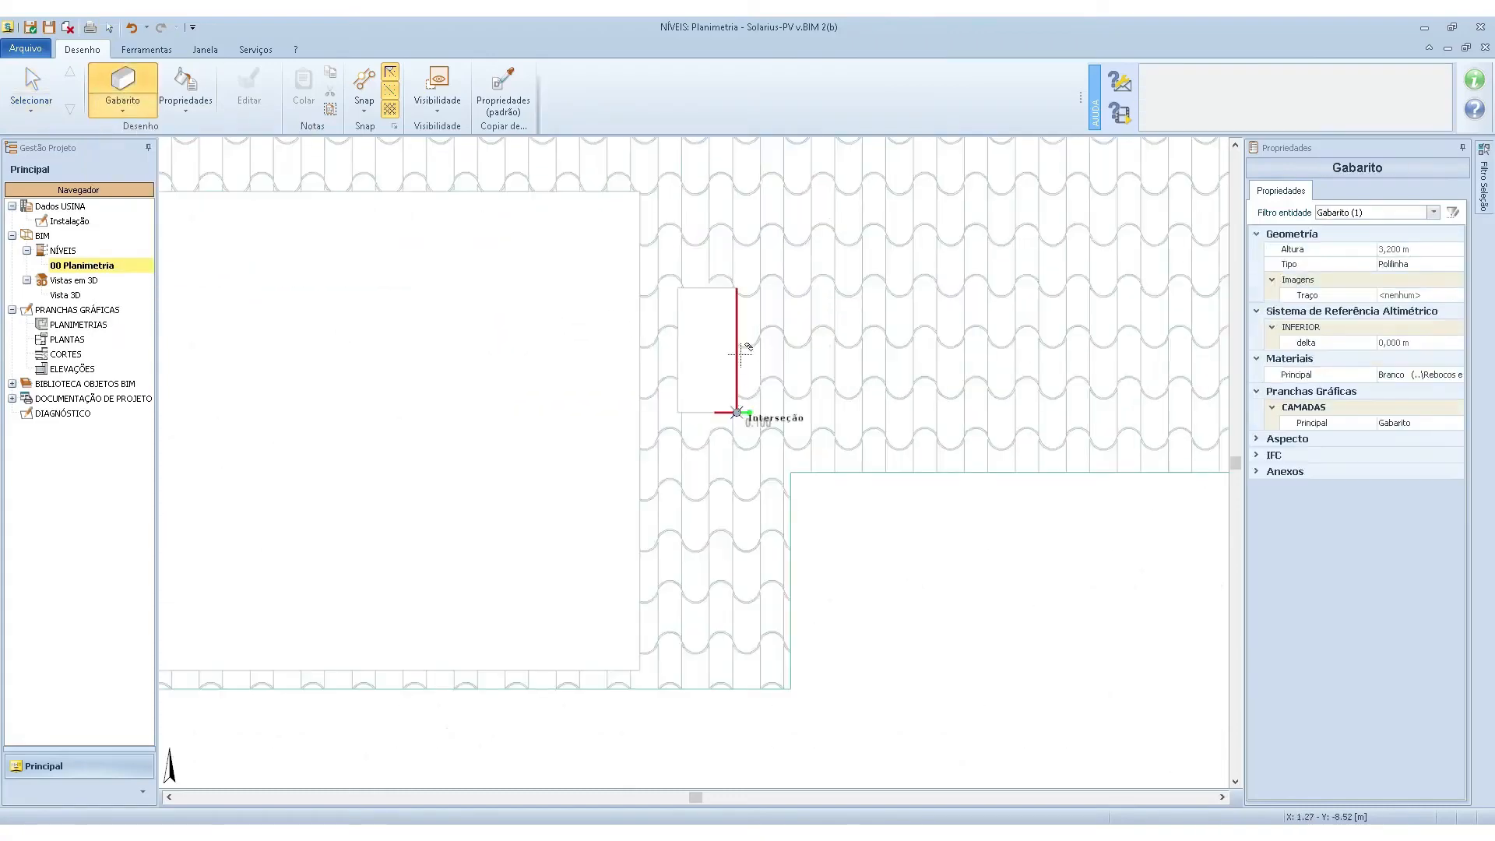
click(737, 290)
scroll(738, 290, up, 3)
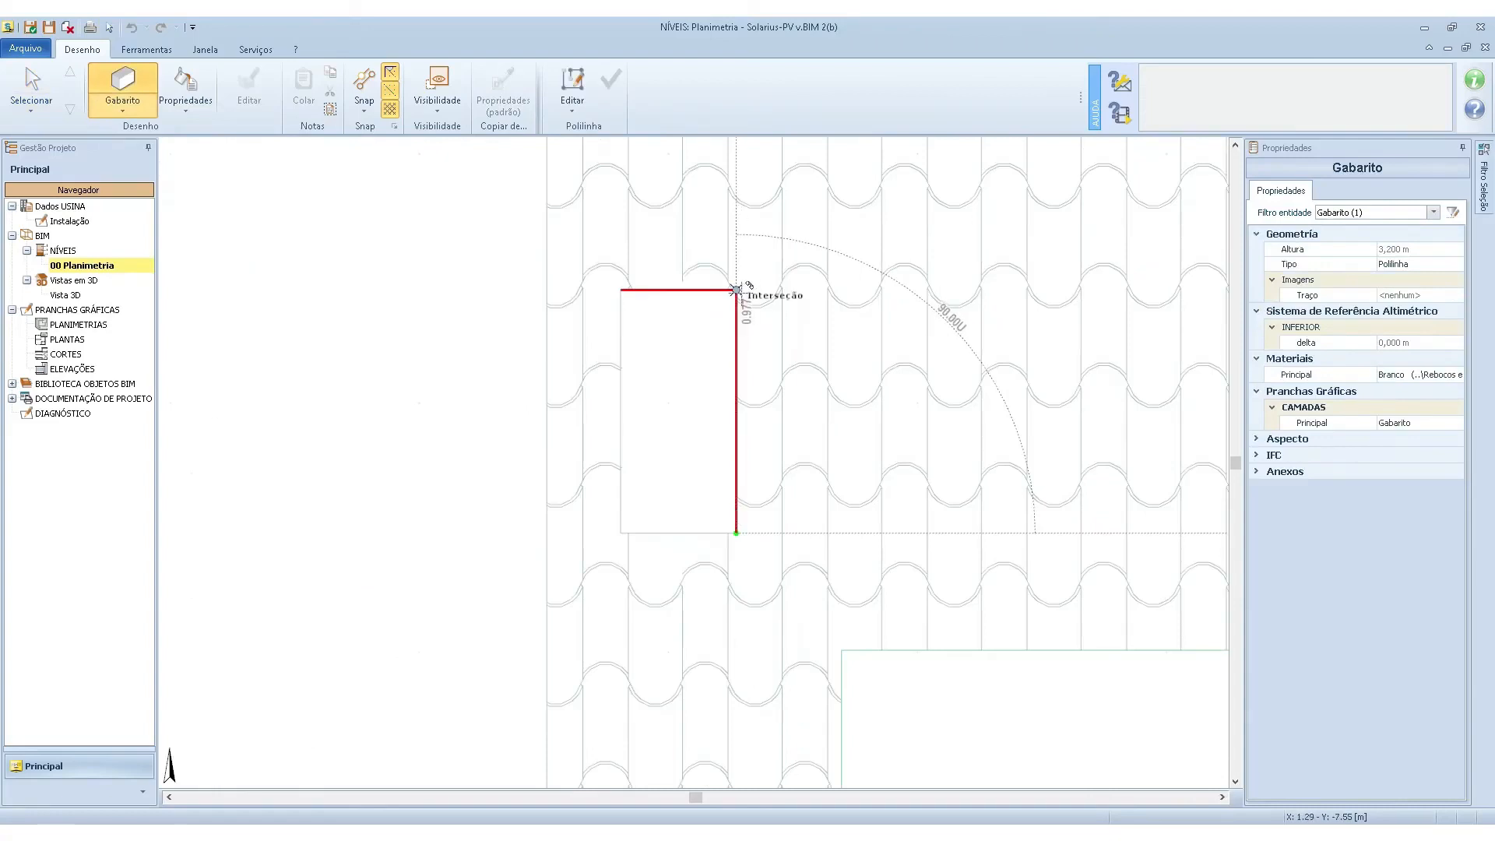
click(620, 291)
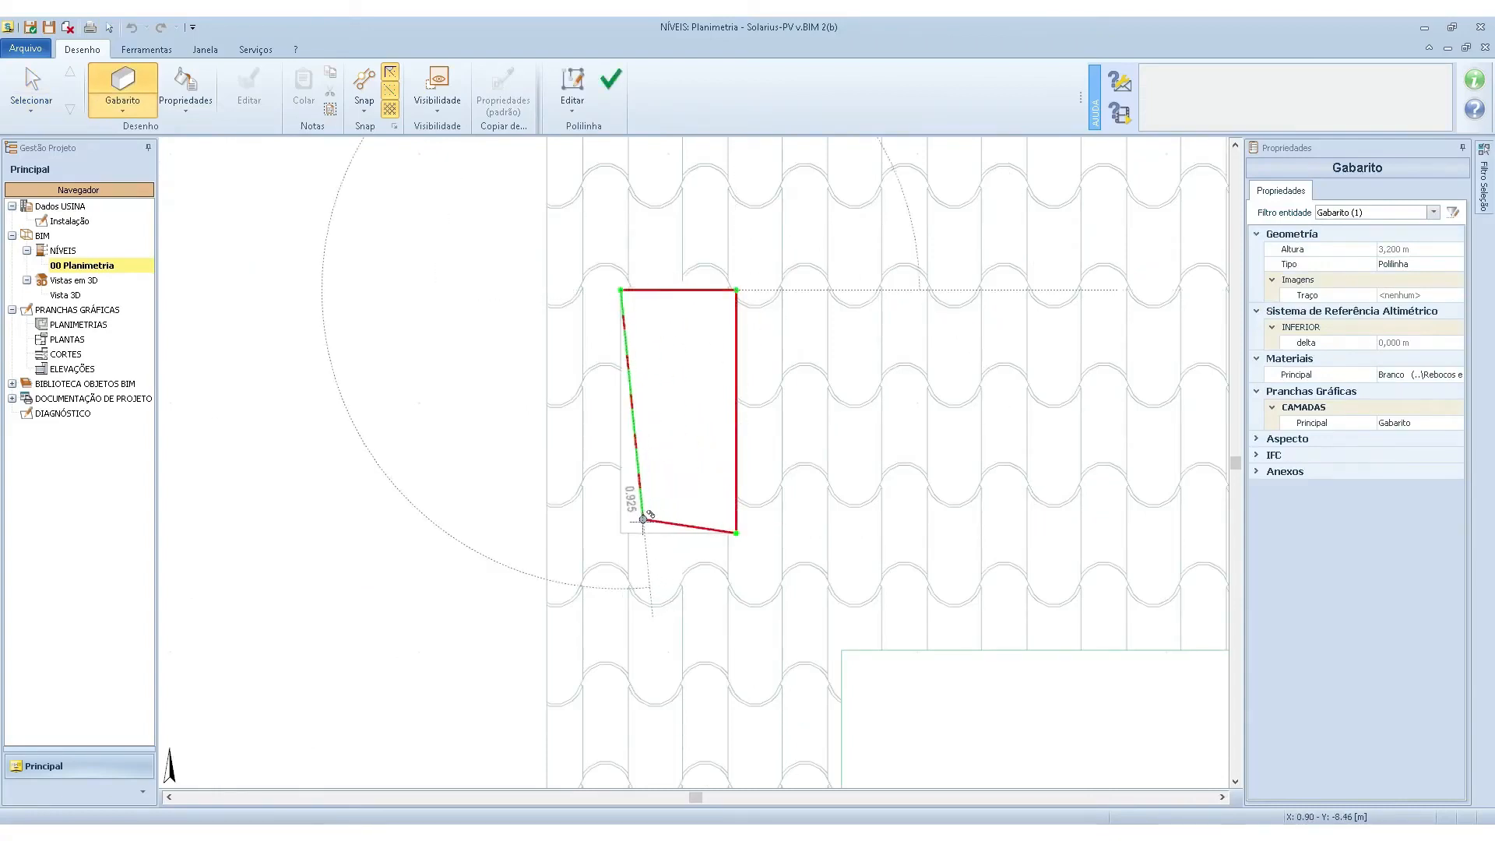
click(621, 533)
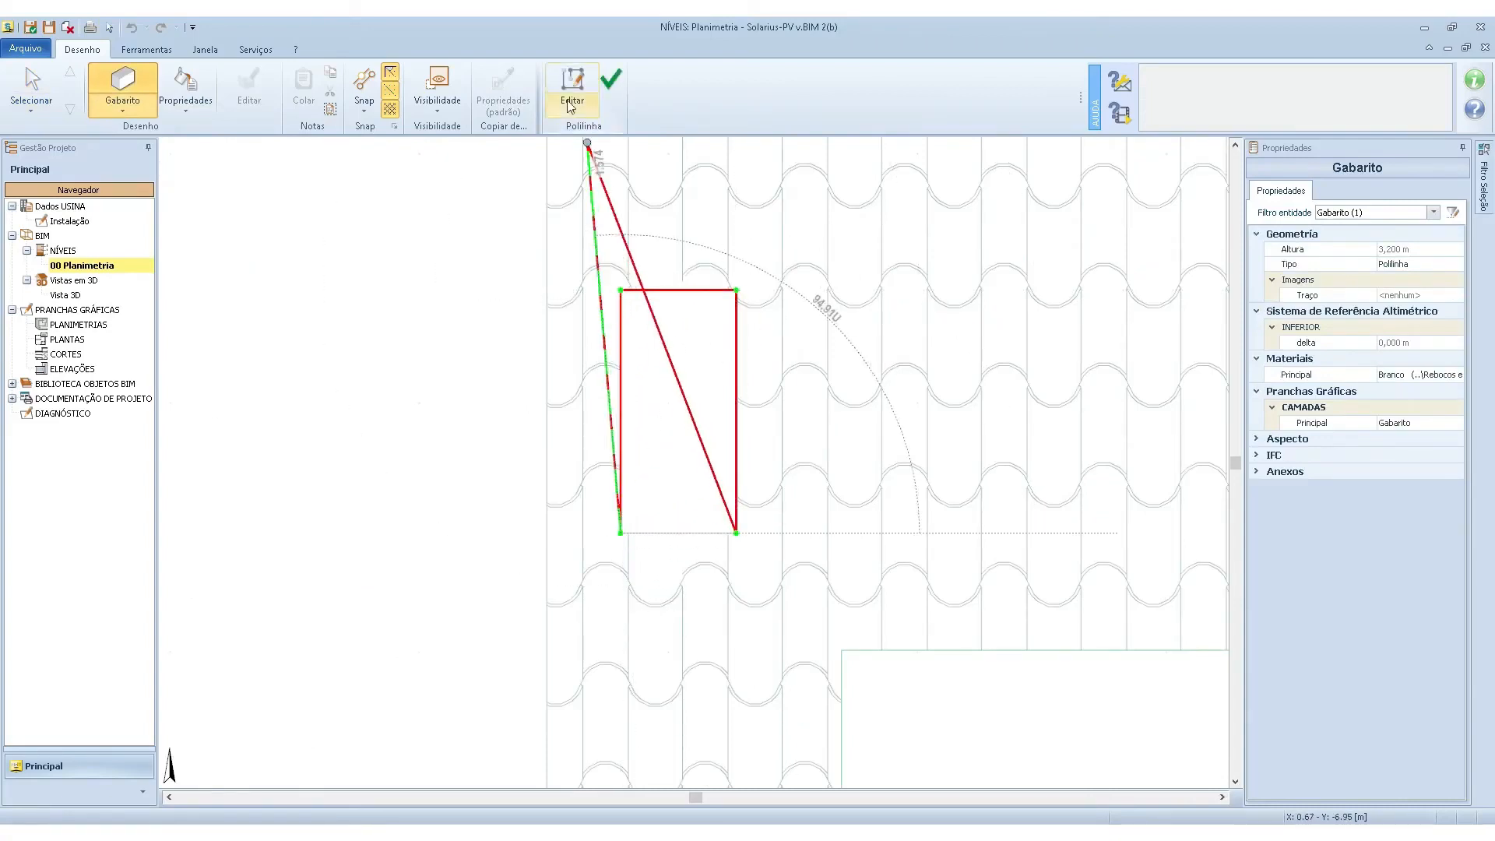
click(605, 83)
Show the shadows in Vista 3D and set the simulation time to about 09:34 on 05/02/2021.
double_click(67, 296)
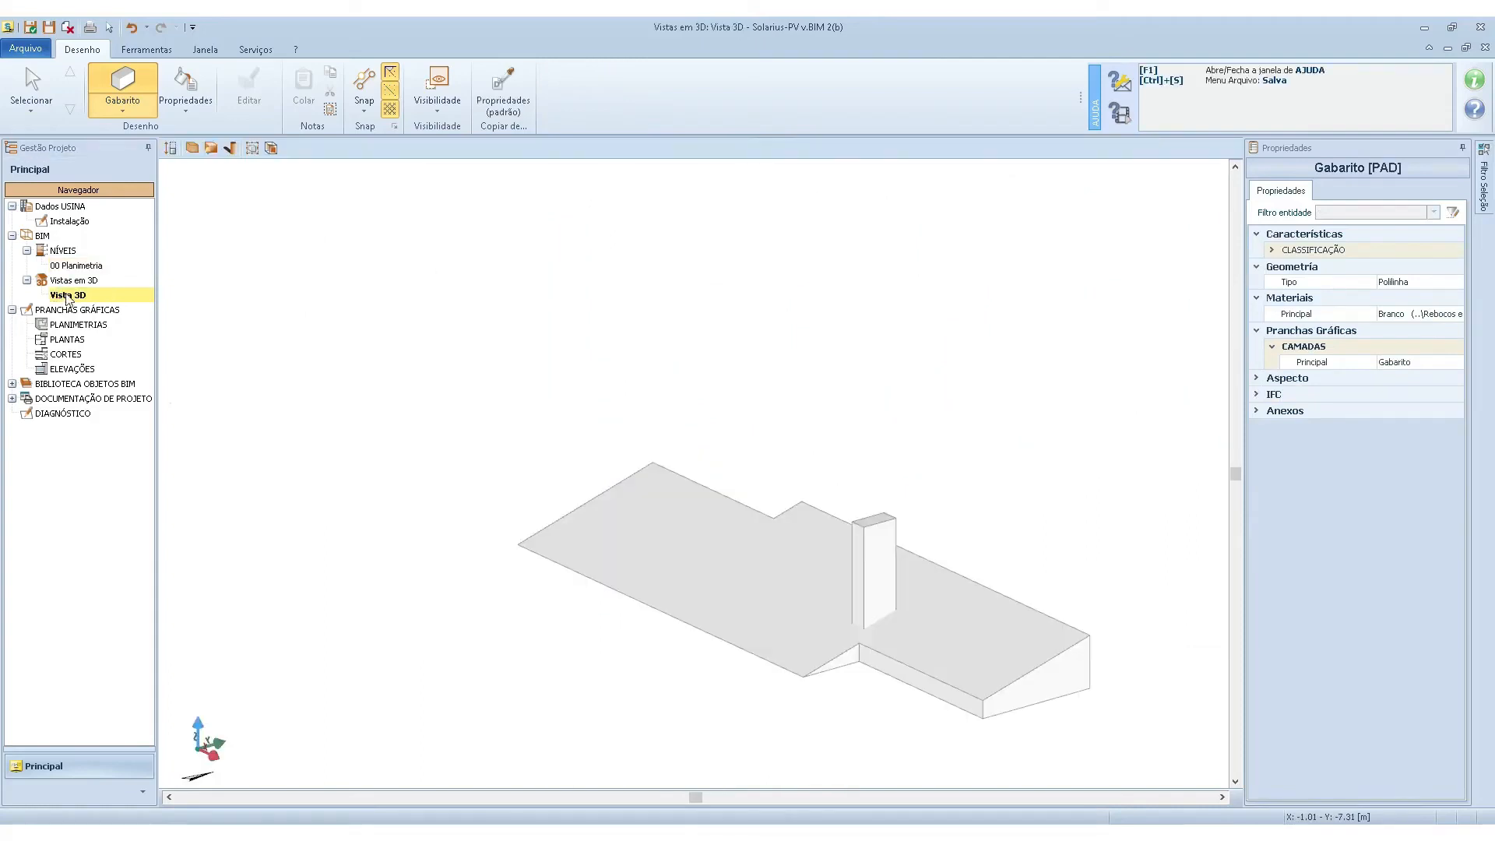
mouse_move(601, 540)
middle_down()
mouse_move(717, 568)
mouse_move(737, 538)
mouse_move(712, 565)
mouse_move(727, 557)
middle_up()
click(230, 149)
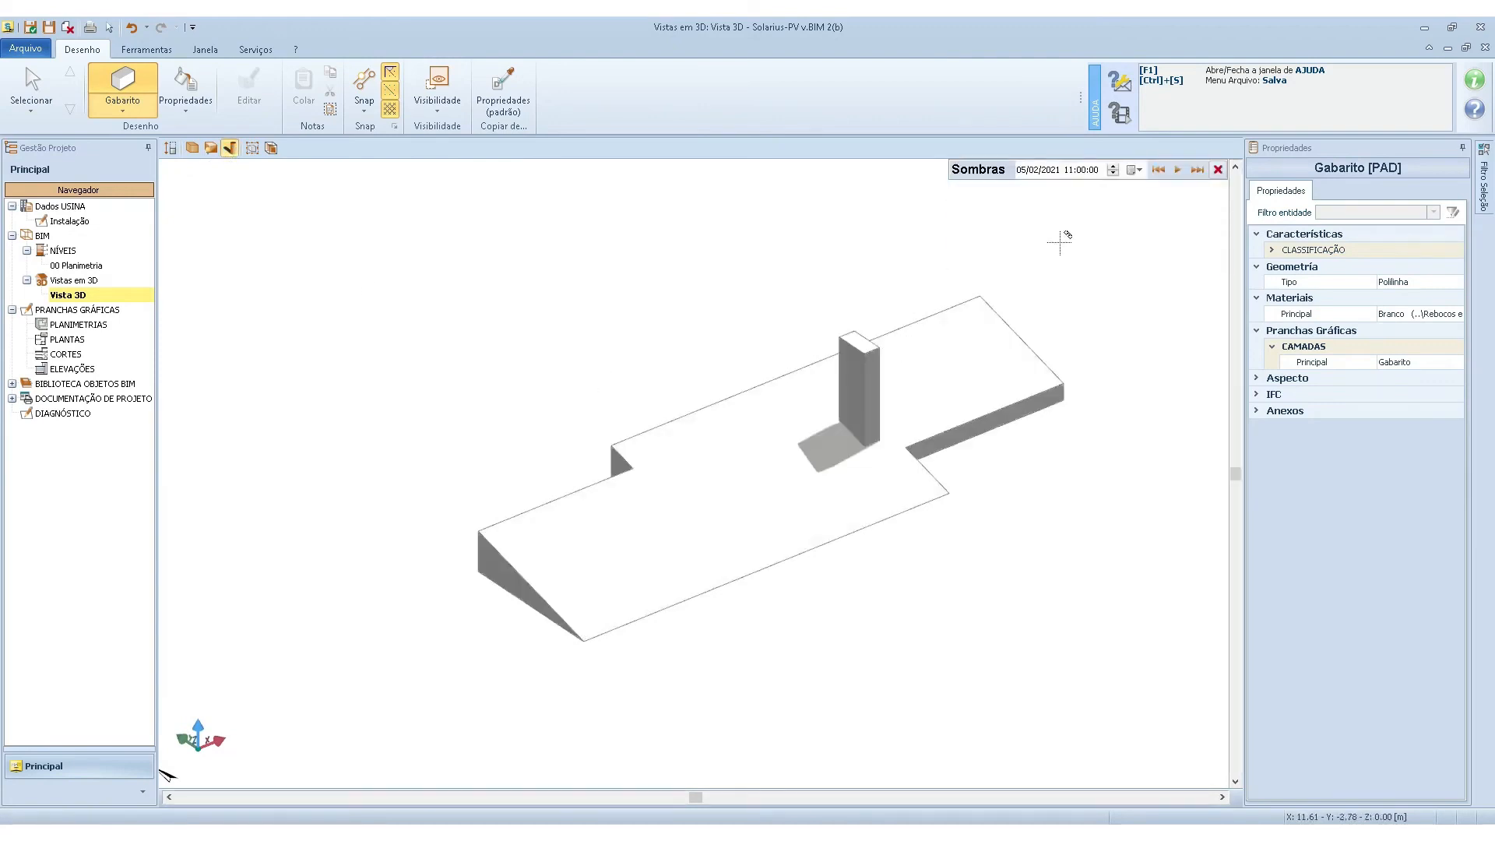
mouse_move(1018, 172)
mouse_move(1028, 252)
mouse_down()
mouse_move(1054, 252)
mouse_move(1014, 253)
mouse_up()
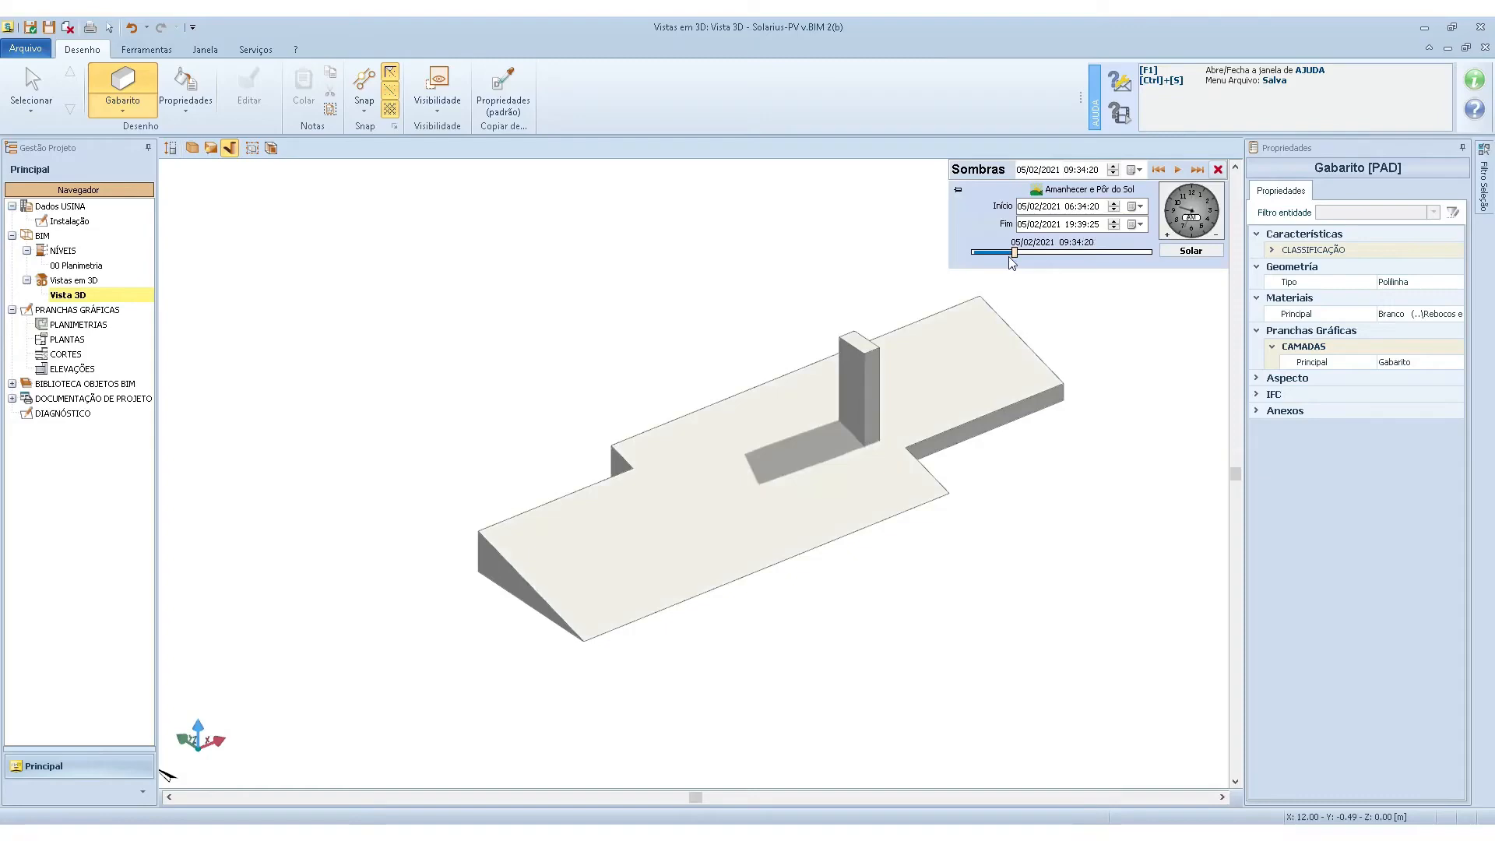
double_click(79, 267)
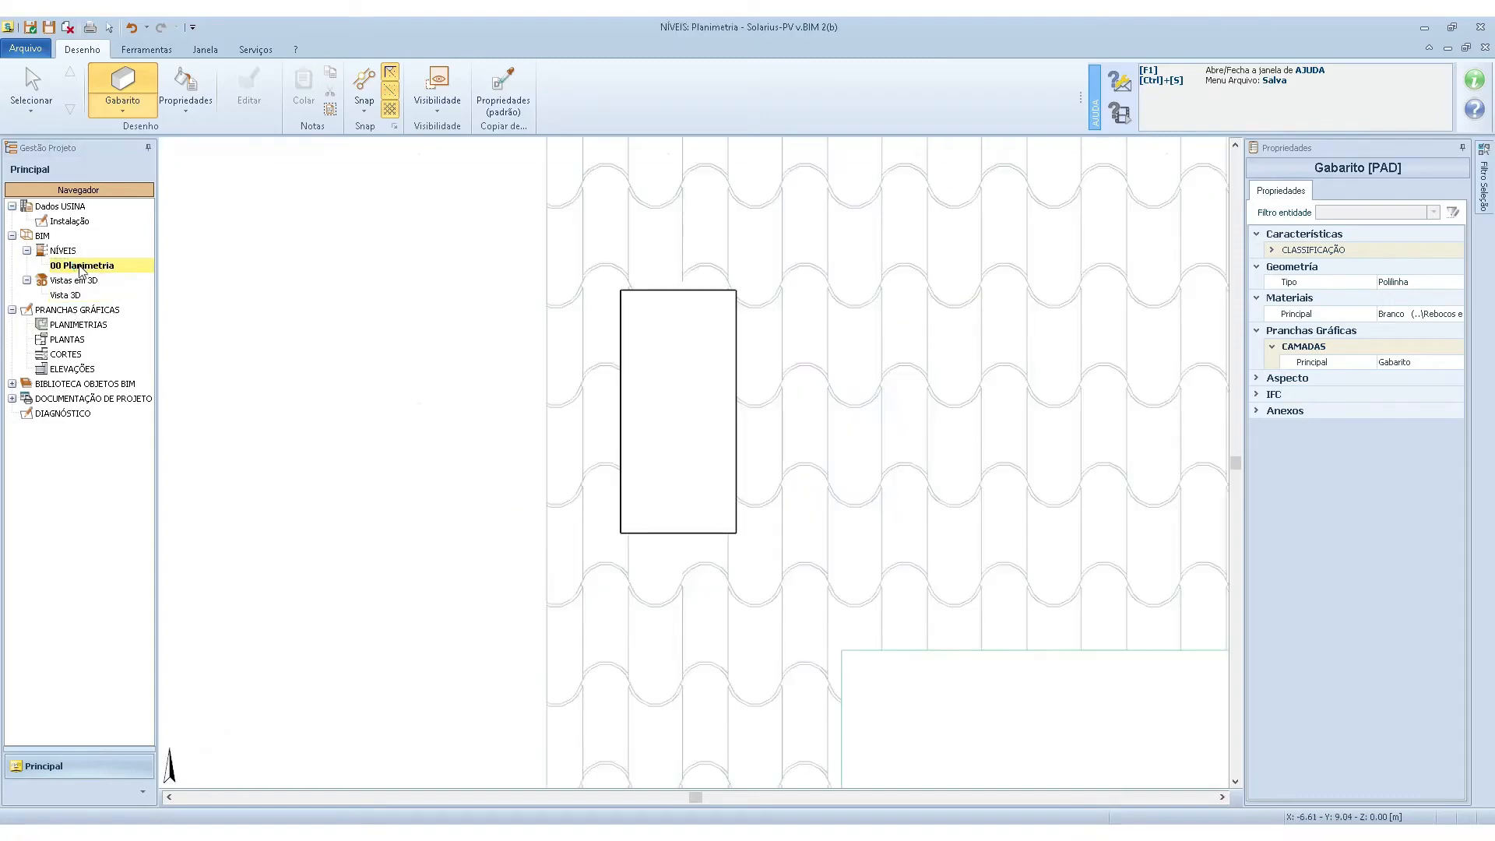
scroll(691, 362, down, 5)
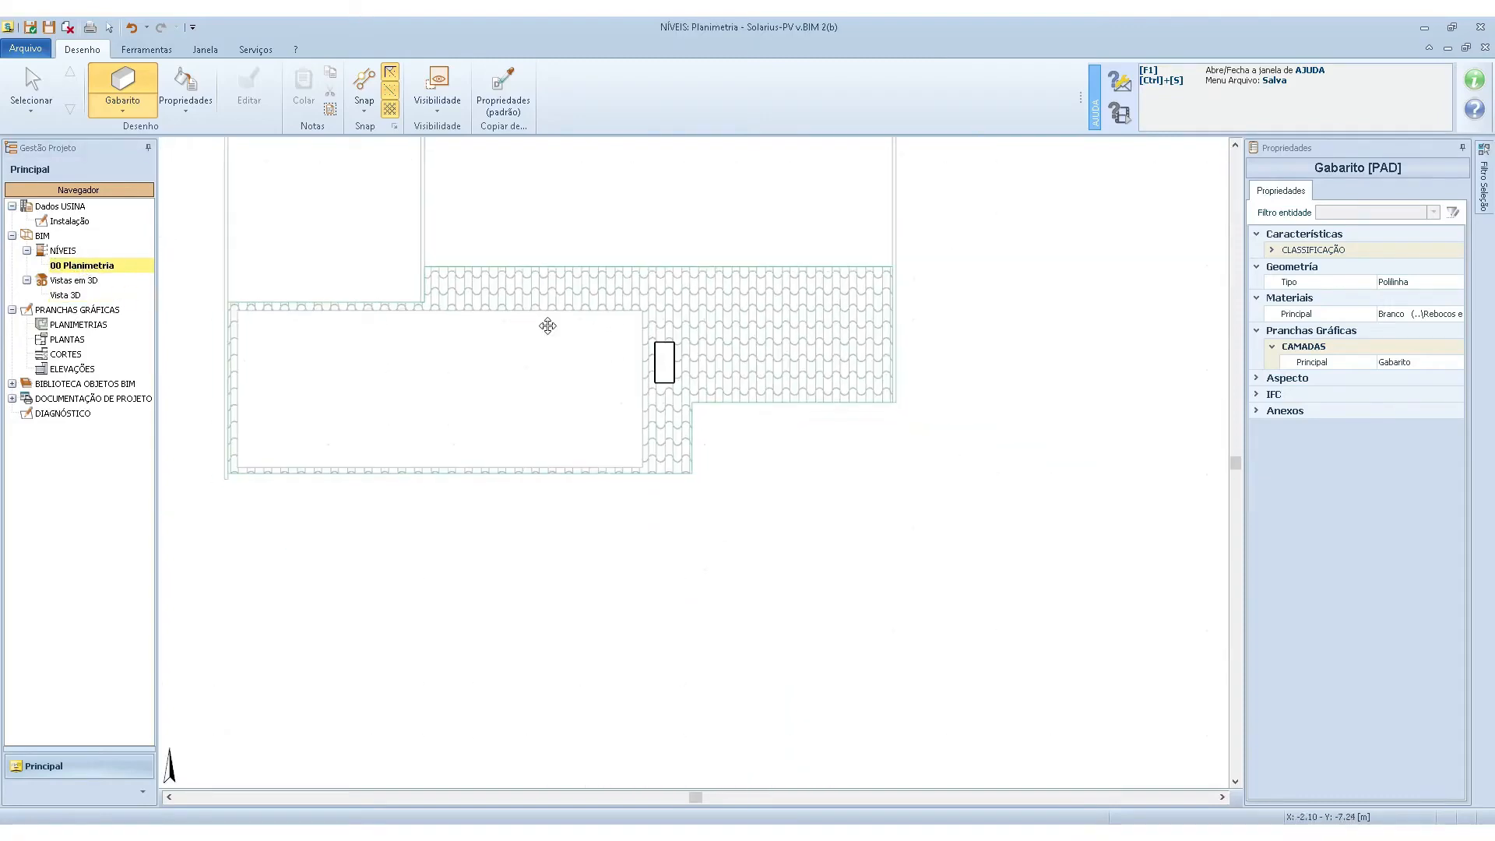
click(119, 110)
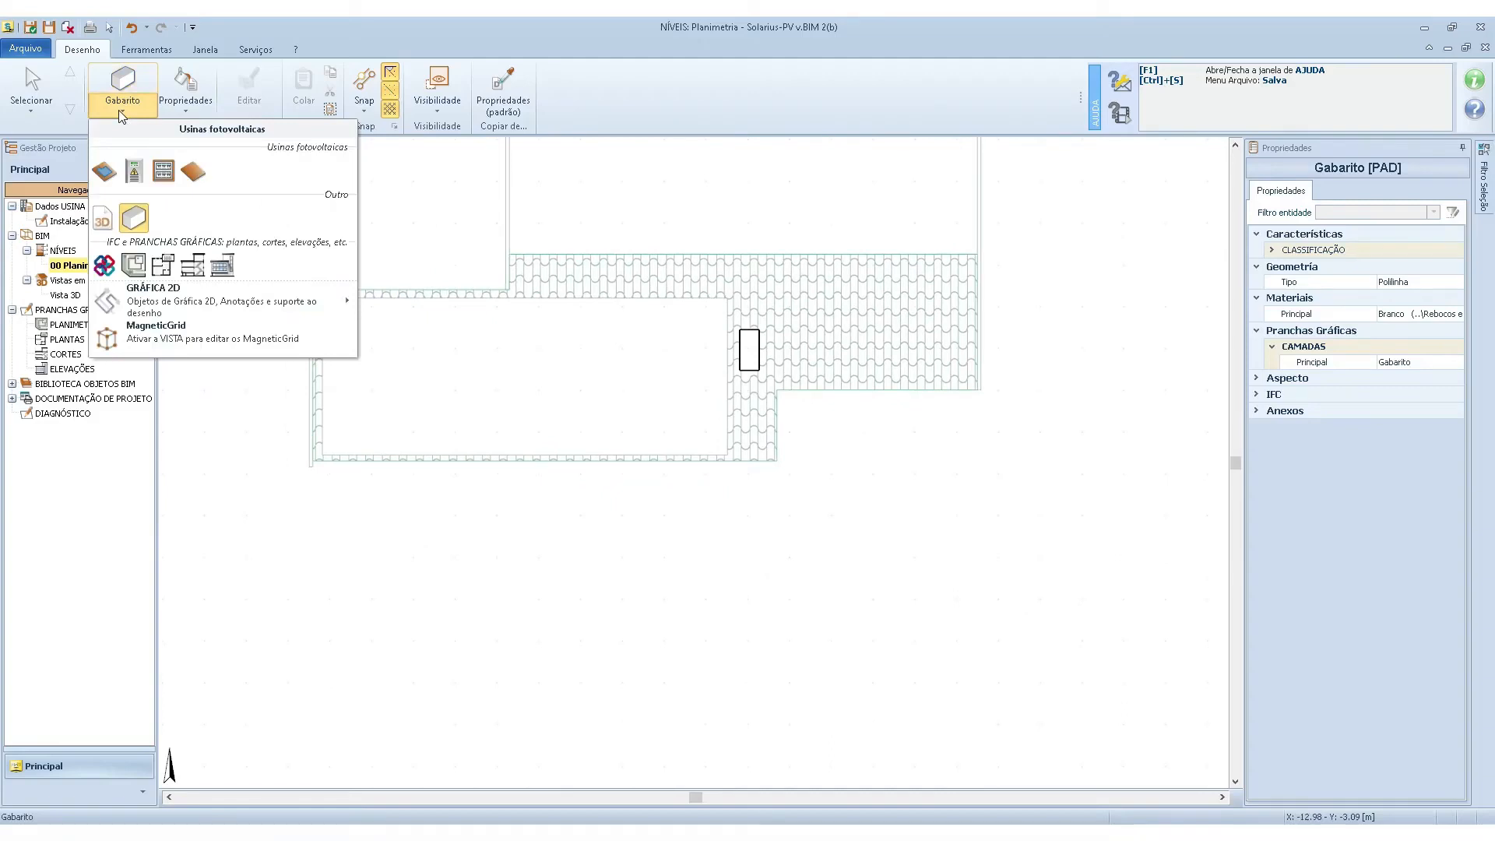
Open Vista 3D and start a photovoltaic field (Campo fotovoltaico) on the inclined roof surface.
double_click(61, 295)
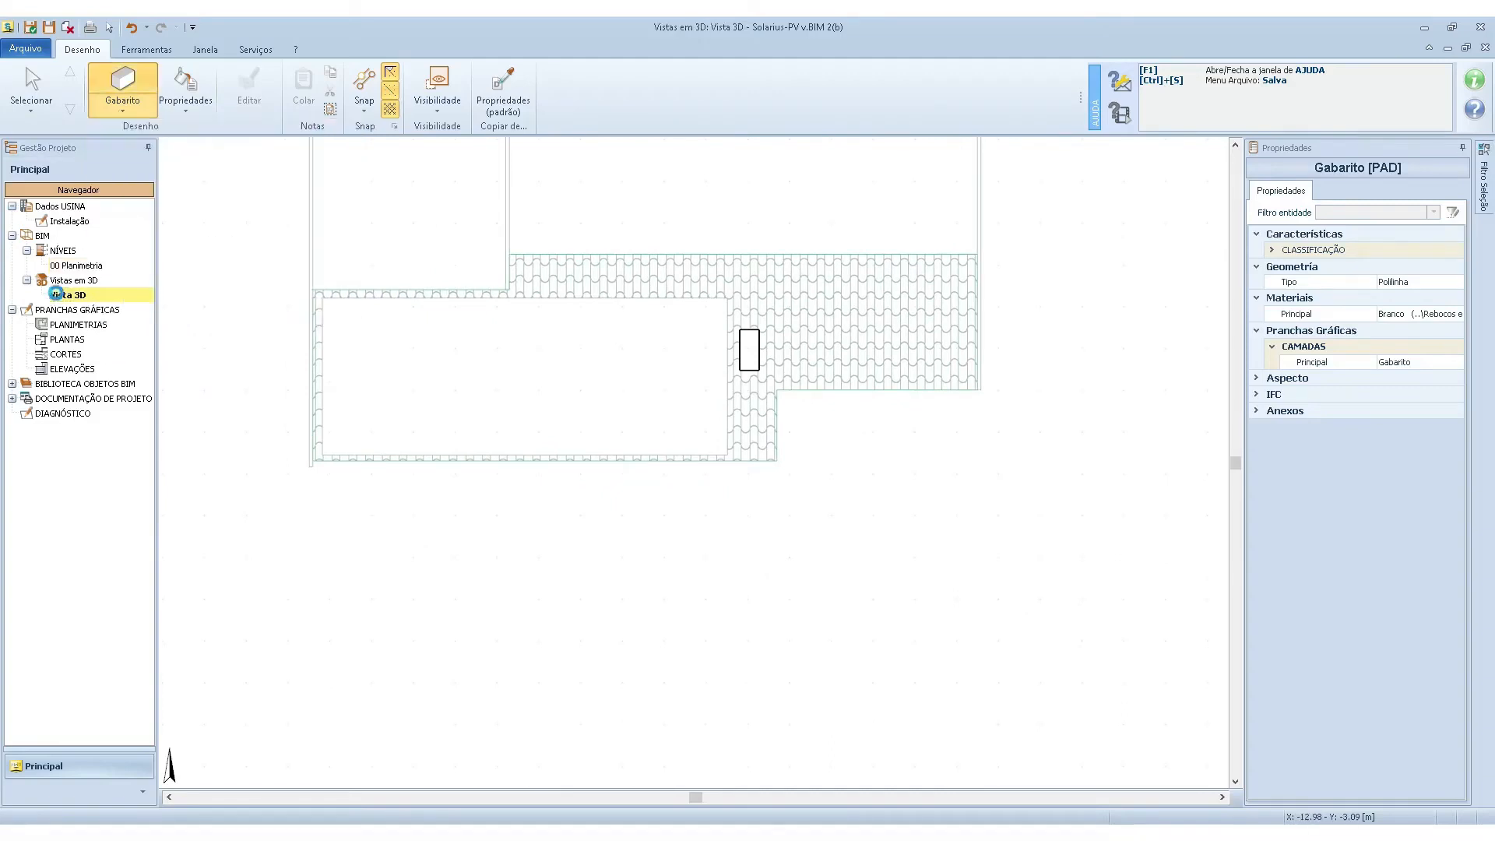
click(133, 109)
click(105, 173)
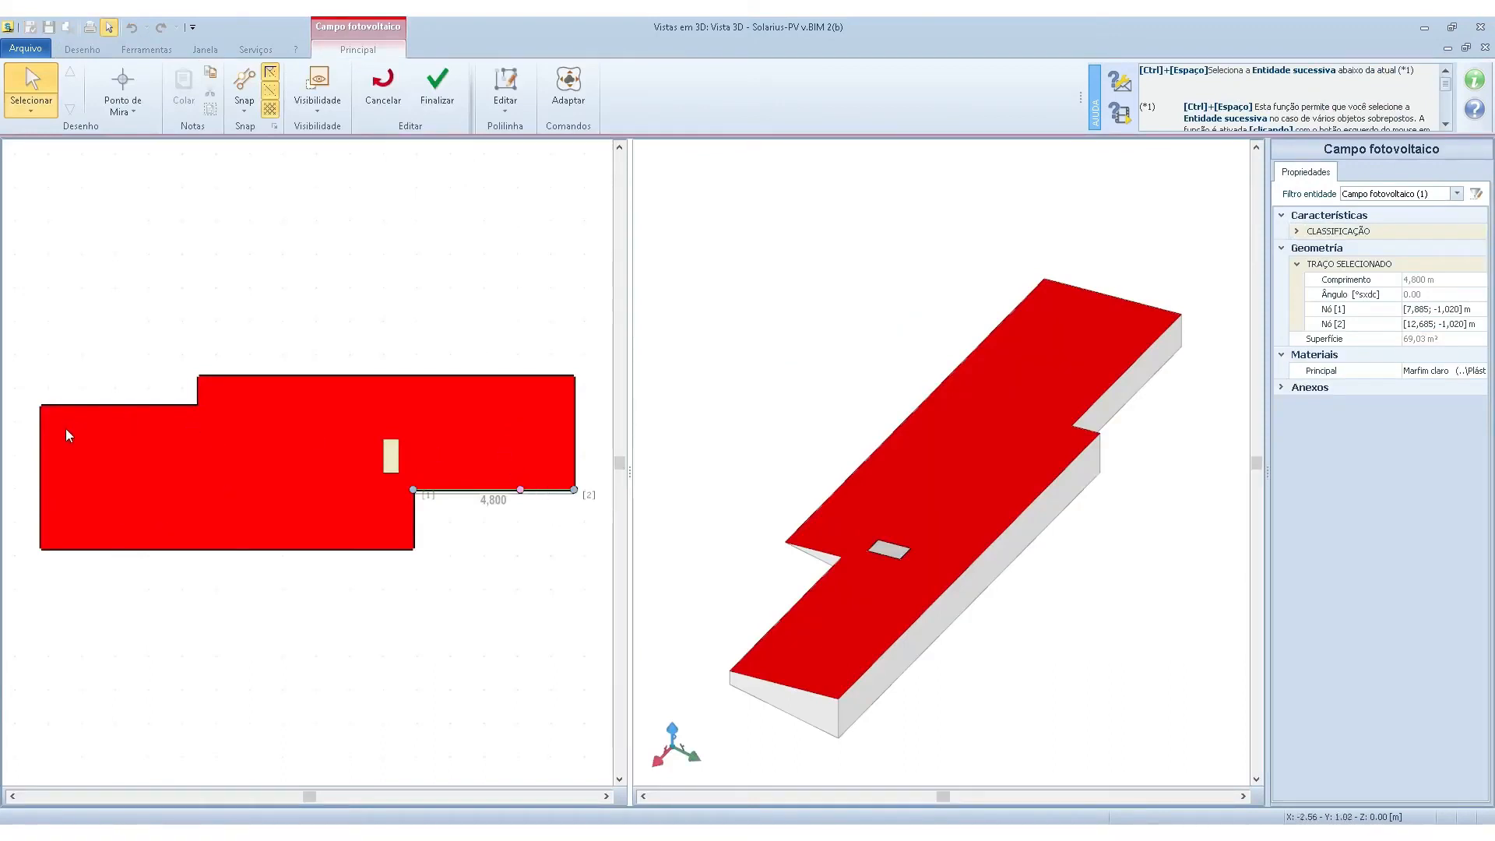
Delete the photovoltaic field outline's two right-end corner nodes and the two nodes of its upper step.
right_click(576, 489)
click(612, 559)
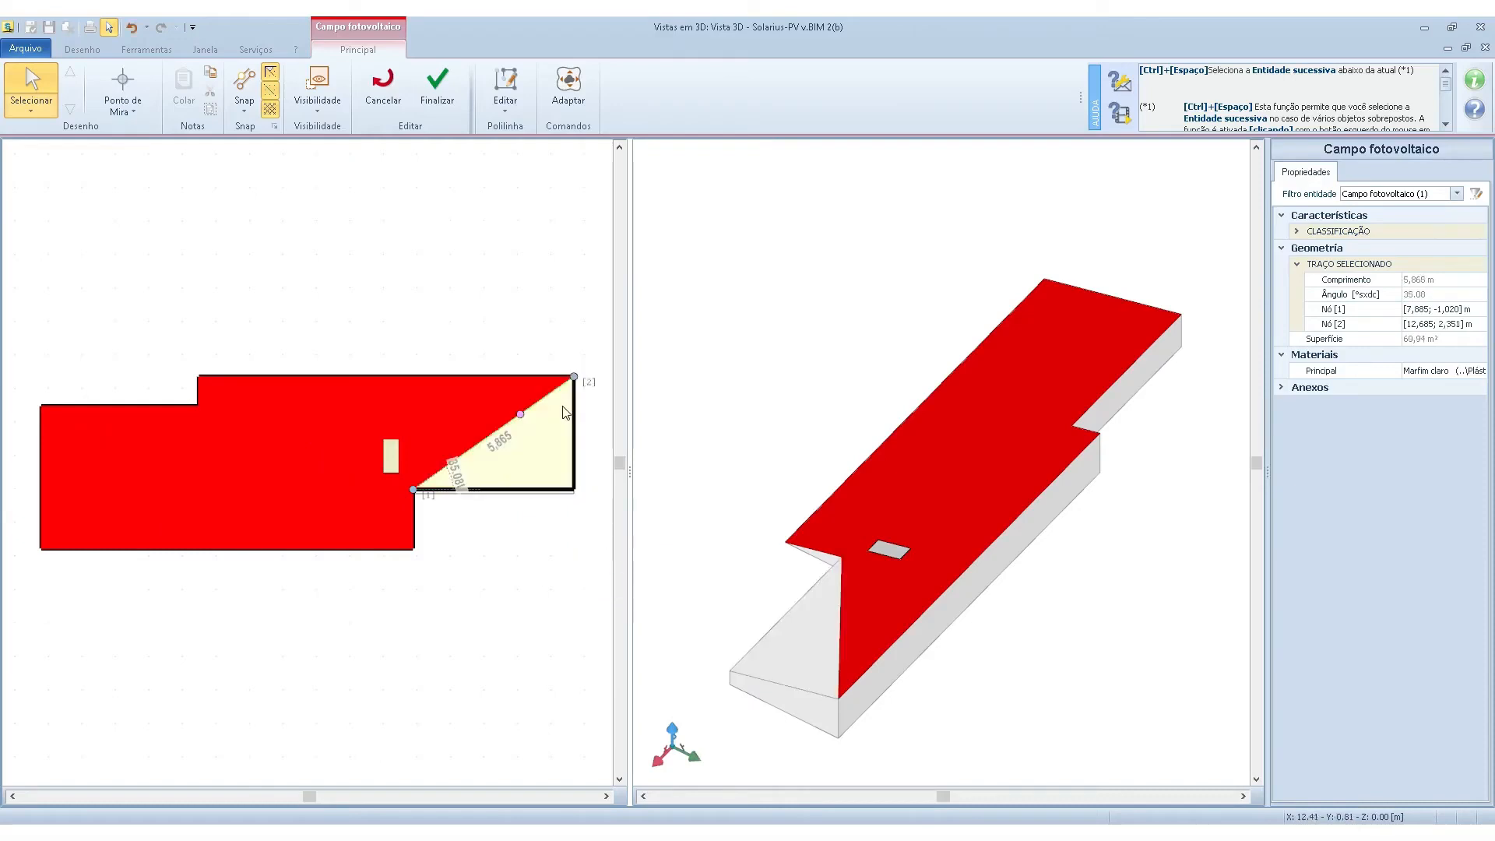
right_click(577, 371)
click(613, 446)
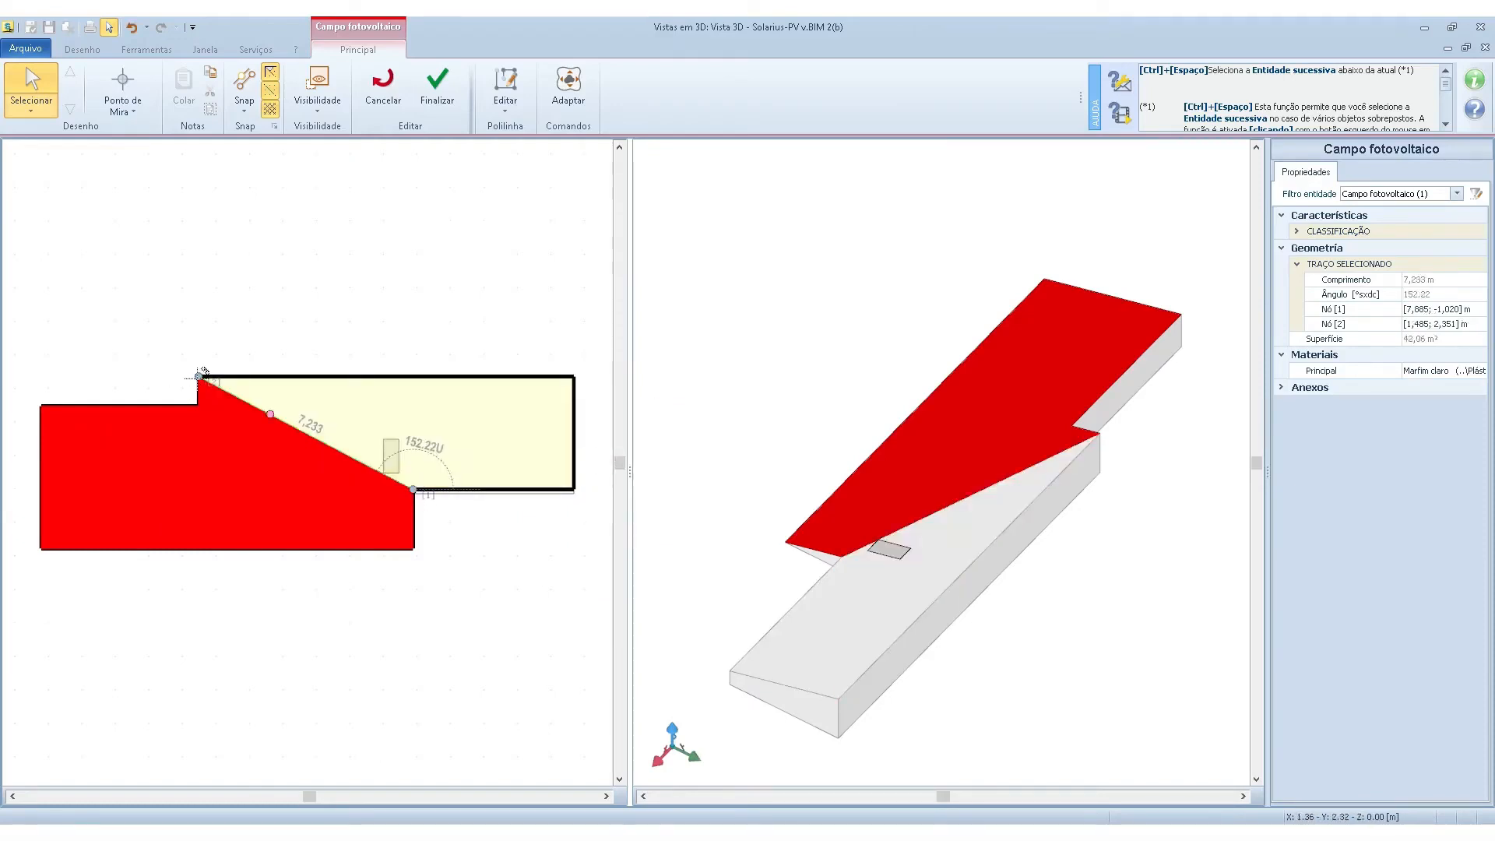
right_click(201, 372)
click(218, 438)
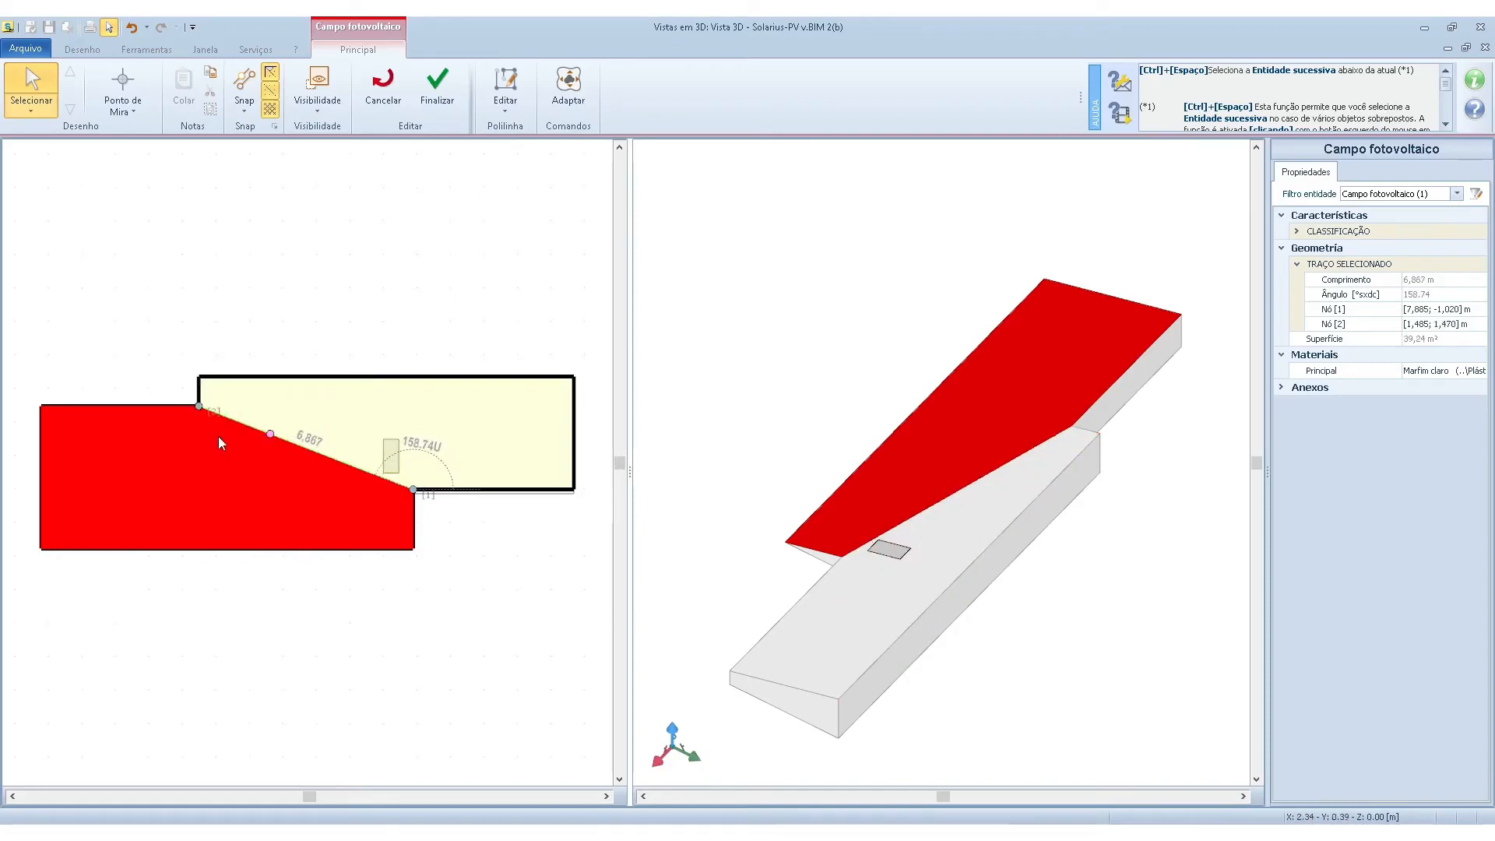
right_click(200, 413)
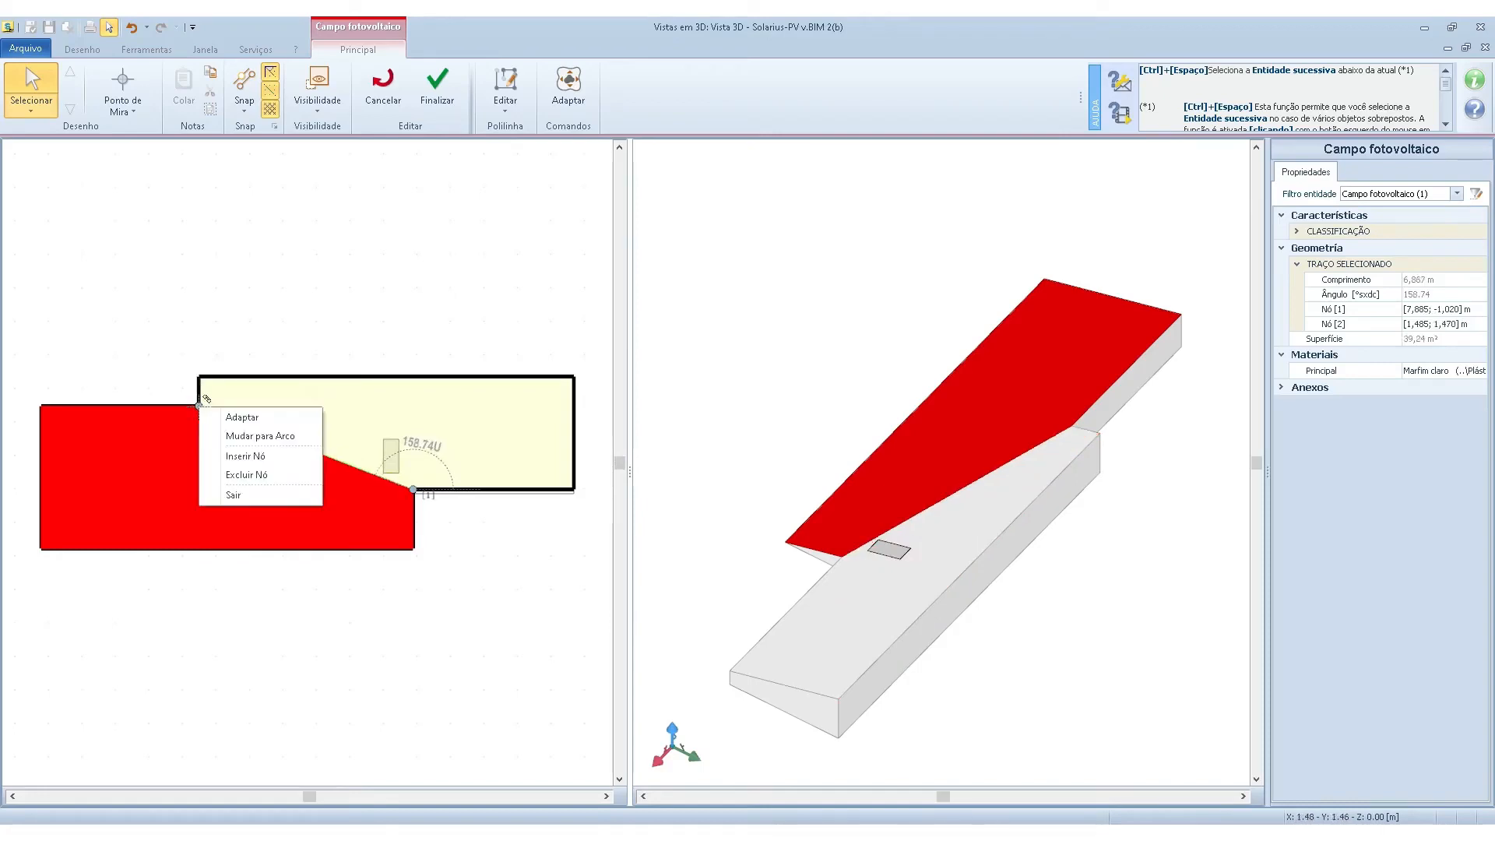
click(221, 471)
Reshape the photovoltaic field outline into a rectangle by moving its inner notch node to the intersection level with the far upper corner.
click(41, 405)
scroll(95, 432, down, 3)
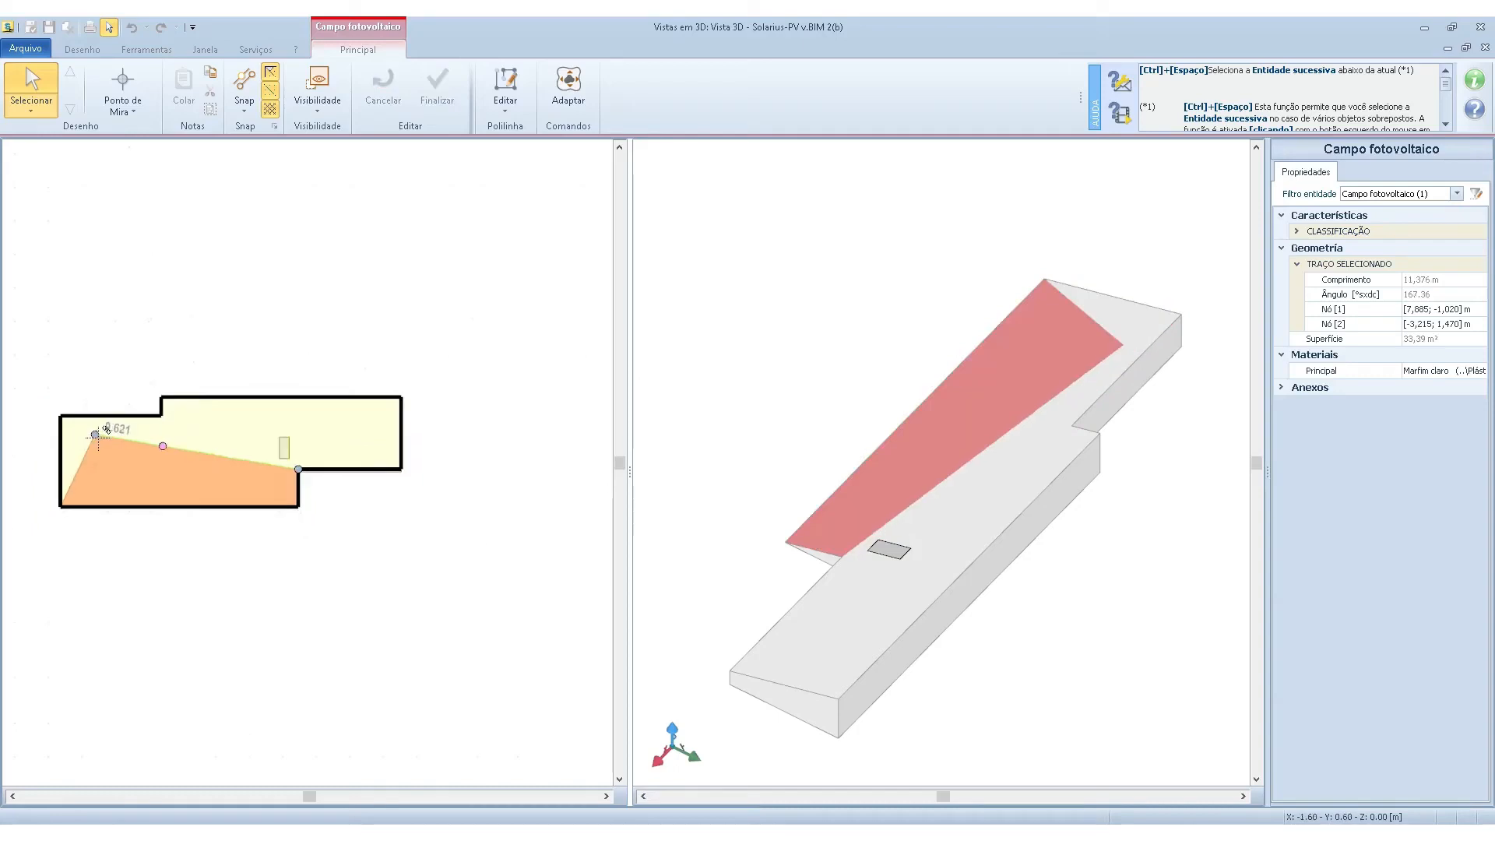
scroll(91, 460, up, 4)
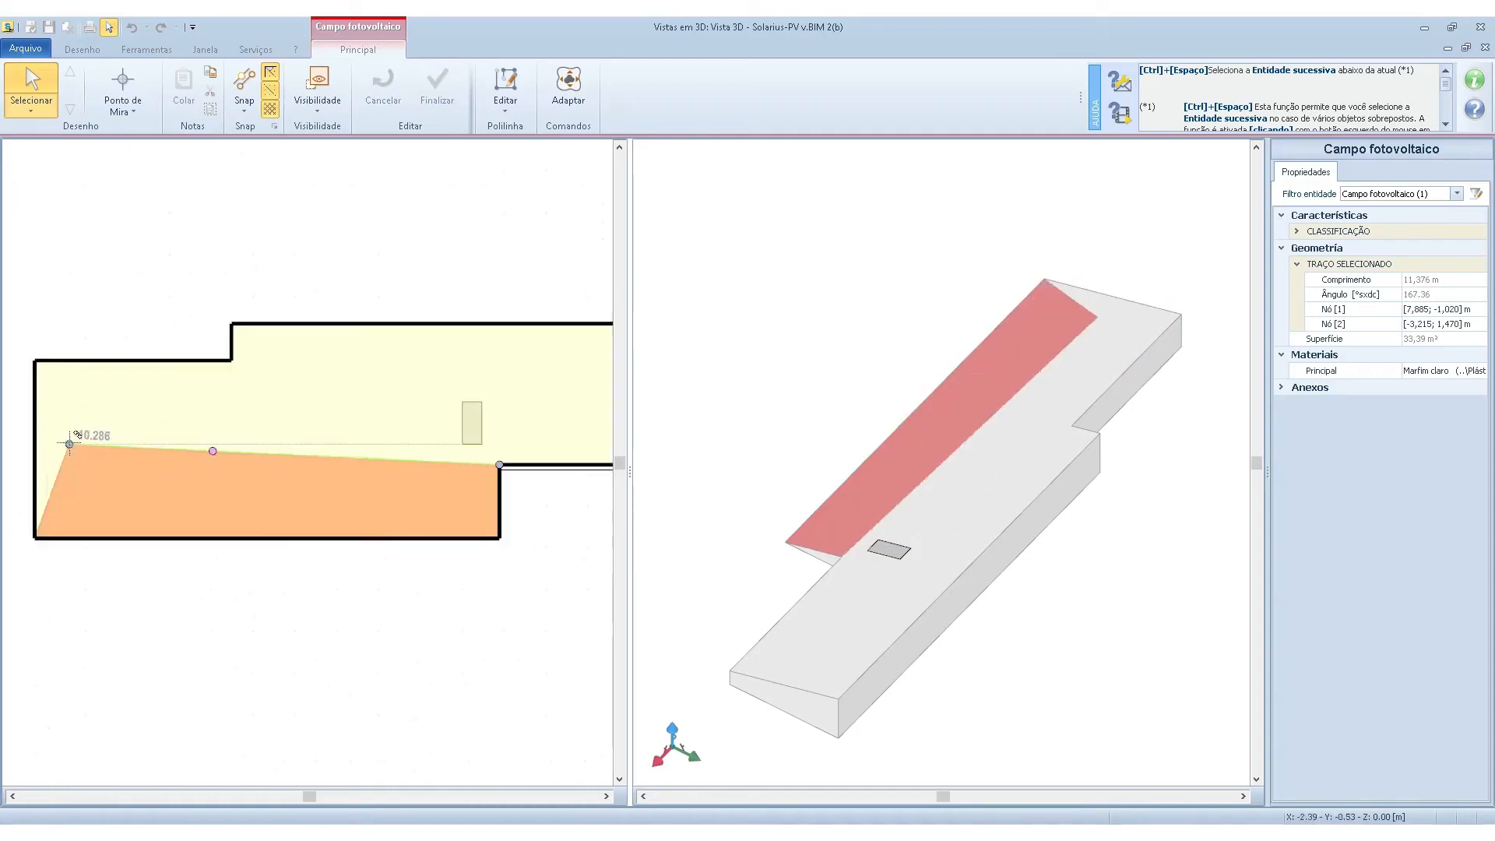
click(34, 360)
click(501, 463)
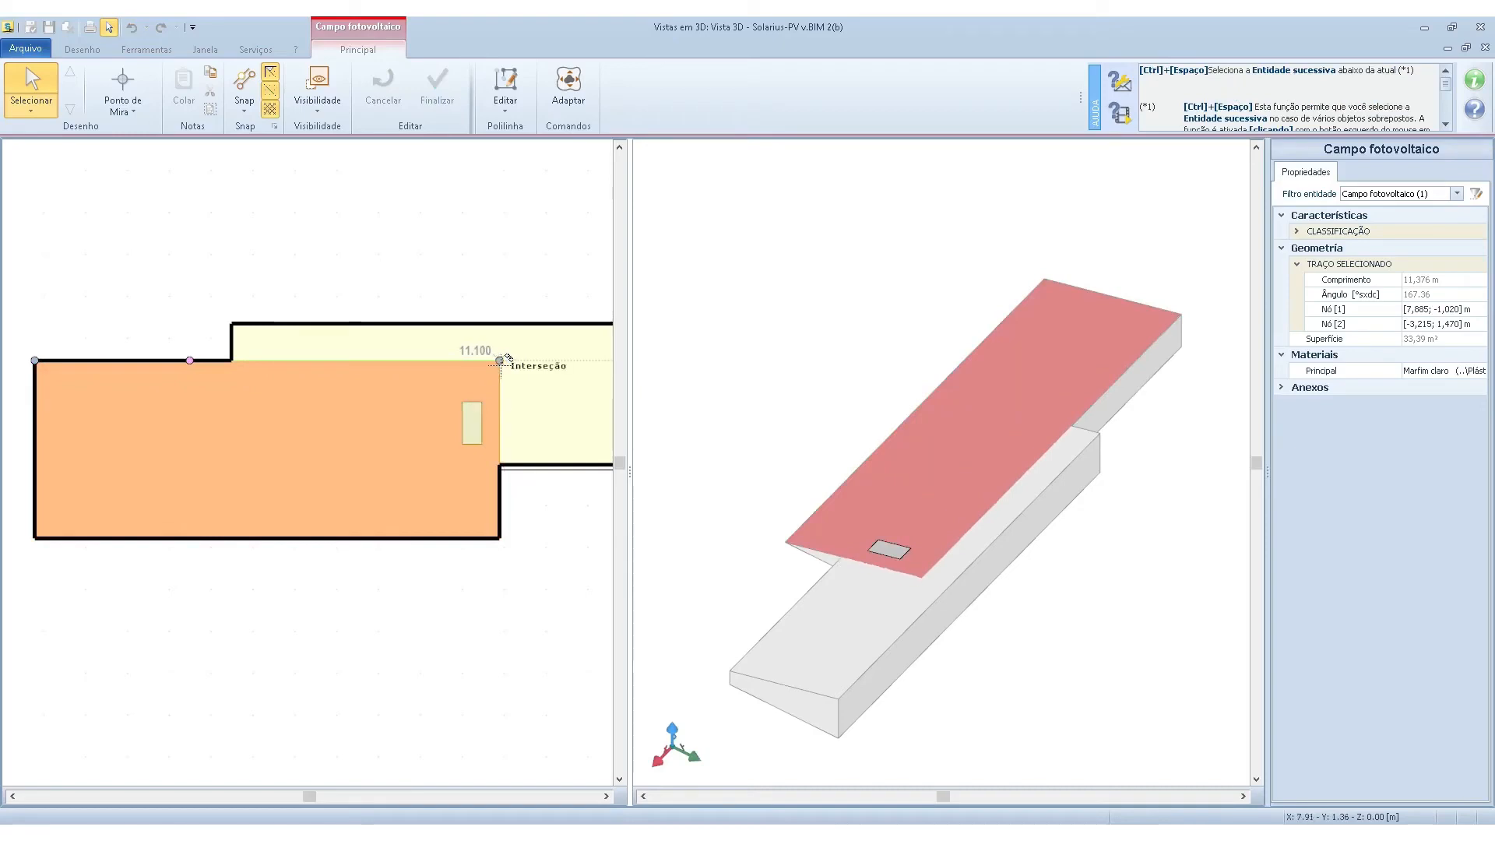
click(500, 361)
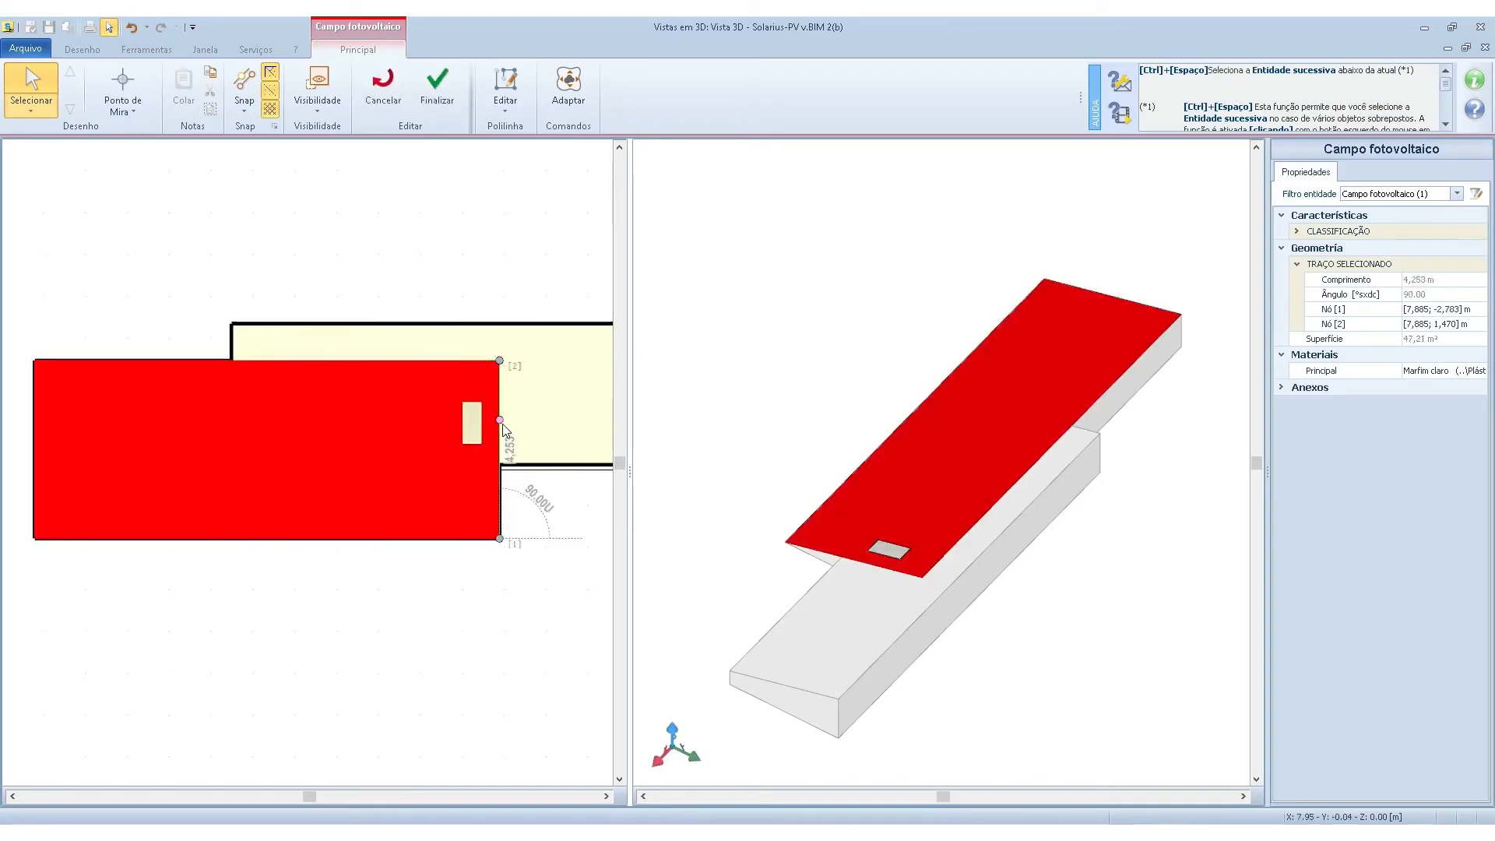
Shift the rectangle's edge beside the obstacle inward to about X 5.92 m, clear of the obstacle, and finalize the field.
click(502, 421)
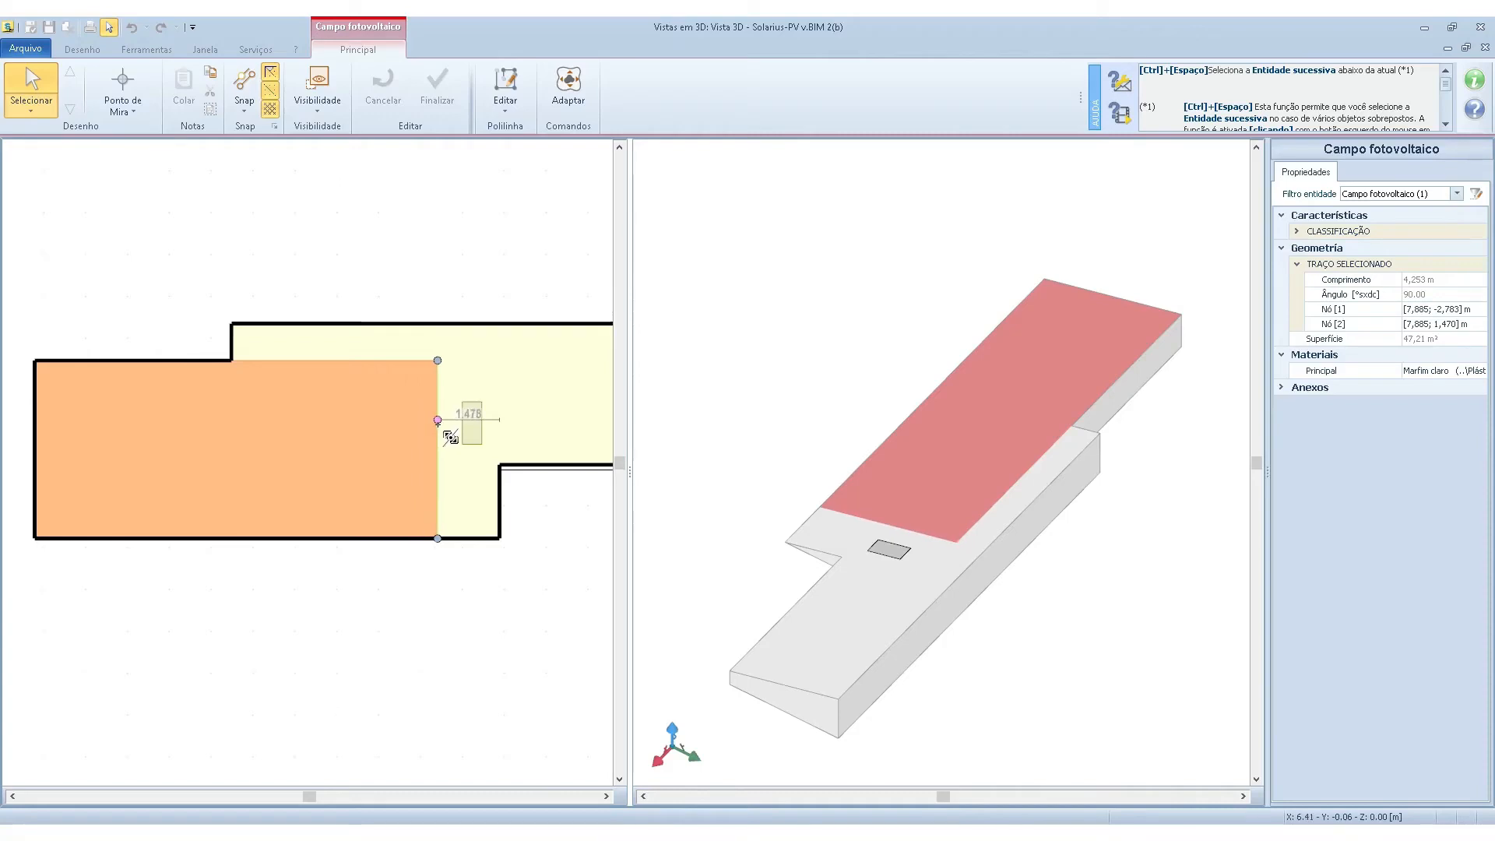
click(418, 420)
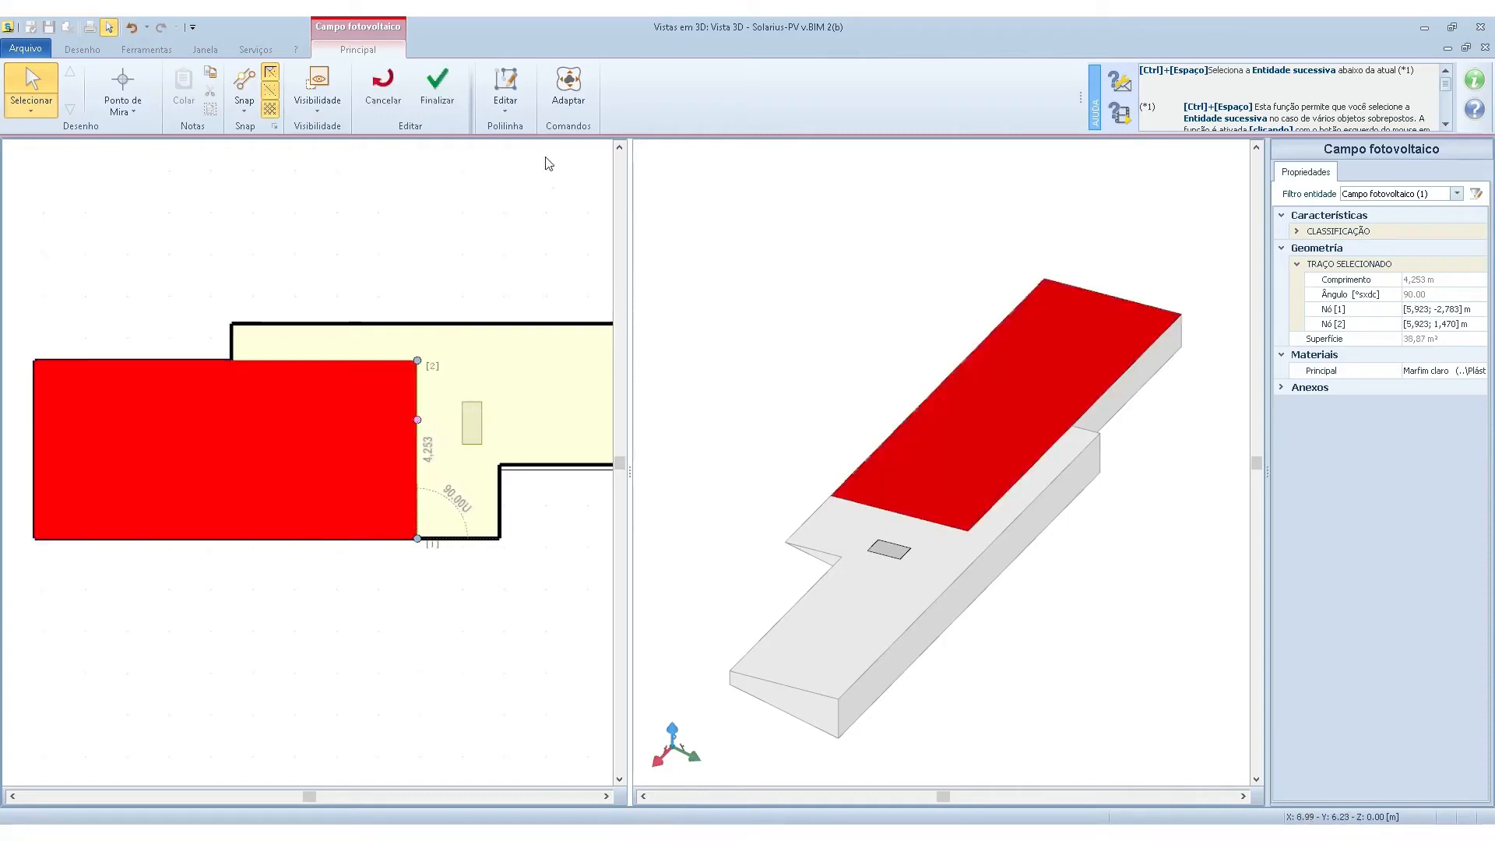
click(437, 88)
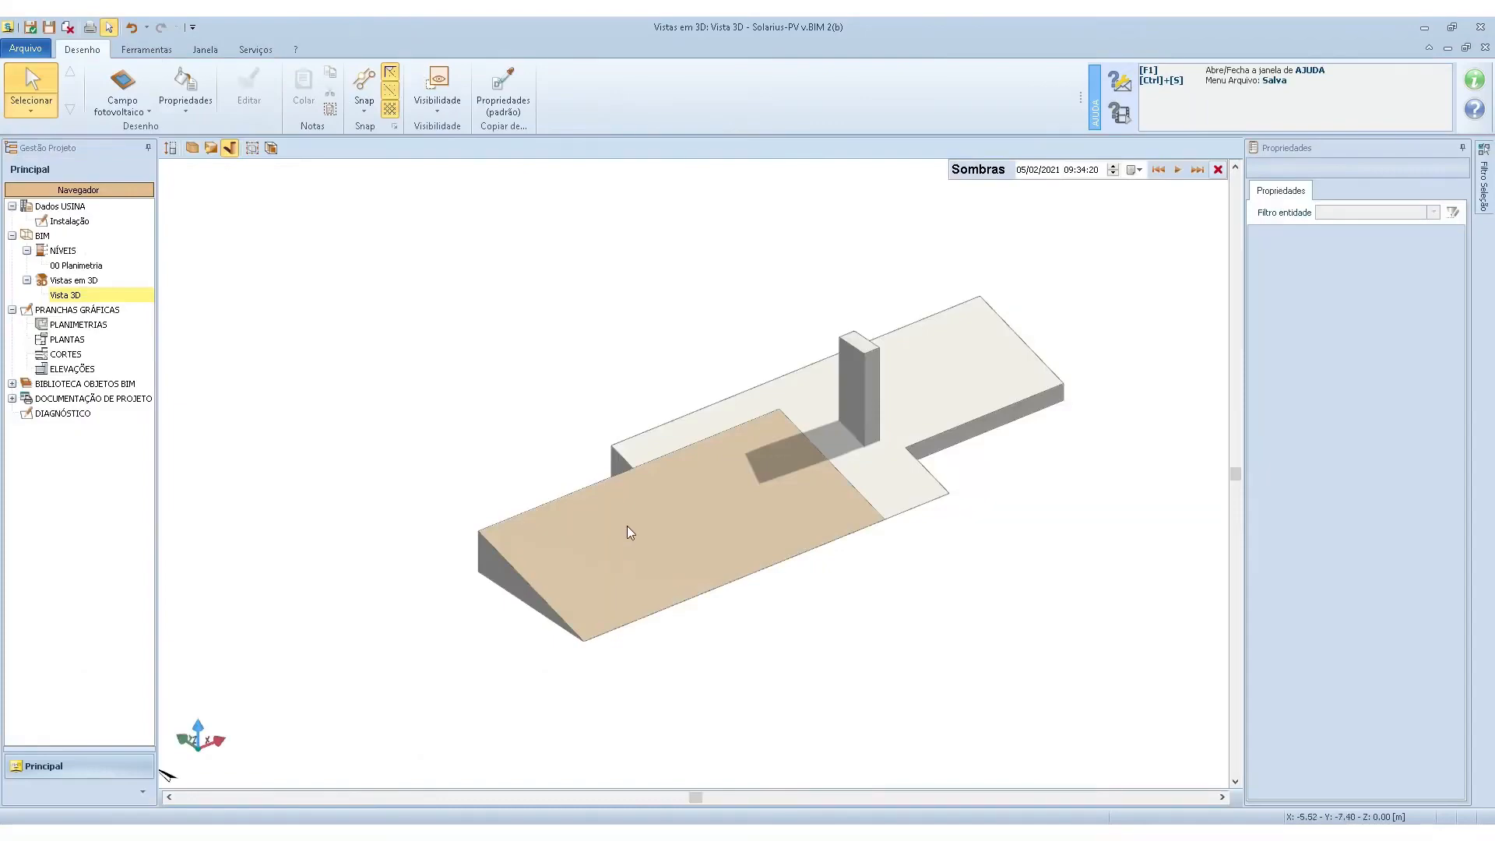
Start the assisted design of the photovoltaic field, accept azimuth 180° and tilt 15°, and continue to the modules page.
click(618, 531)
click(563, 95)
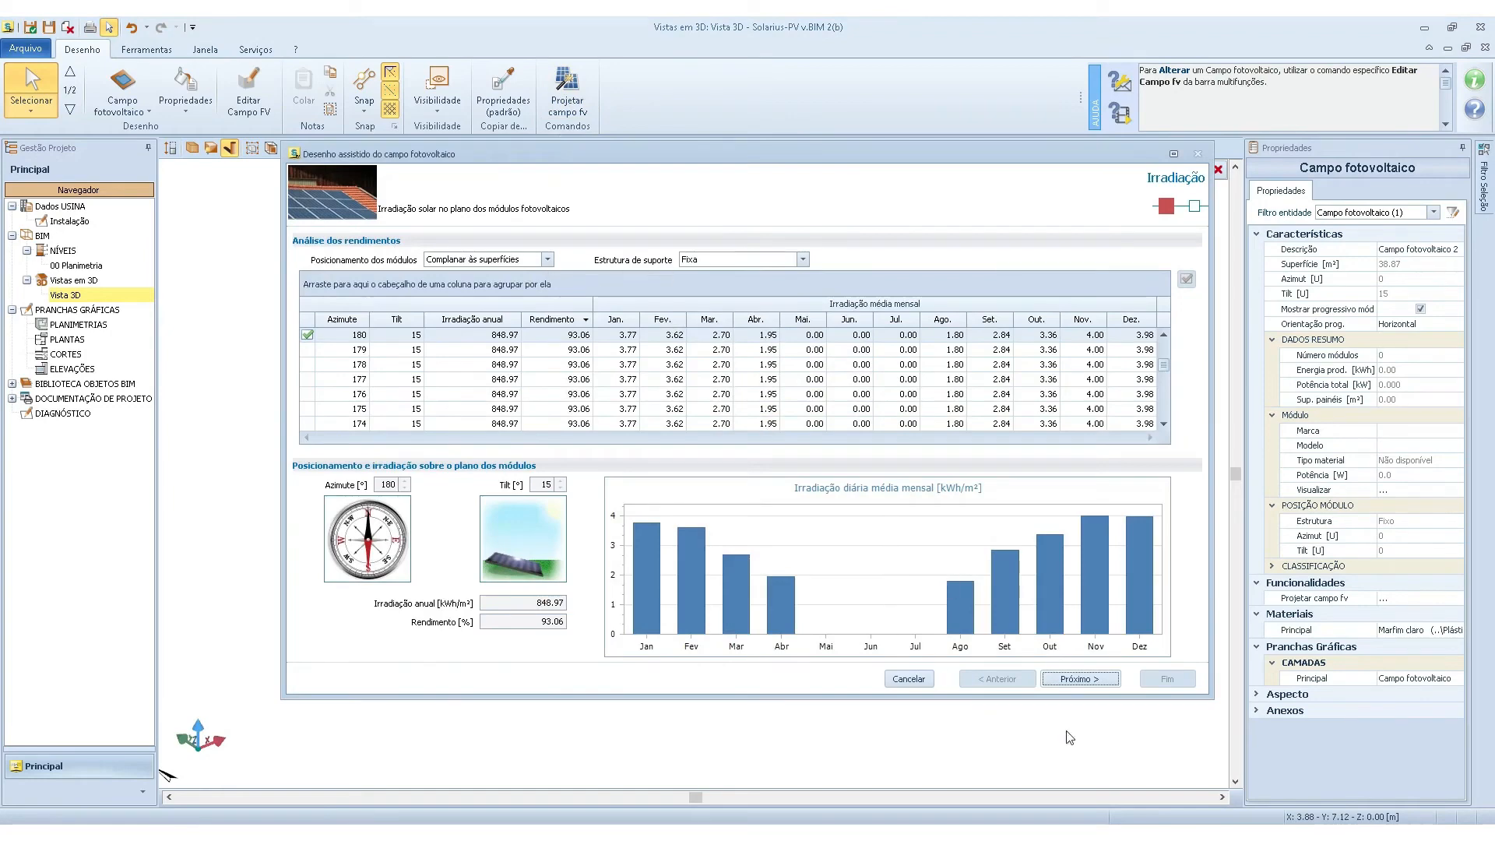
click(1082, 684)
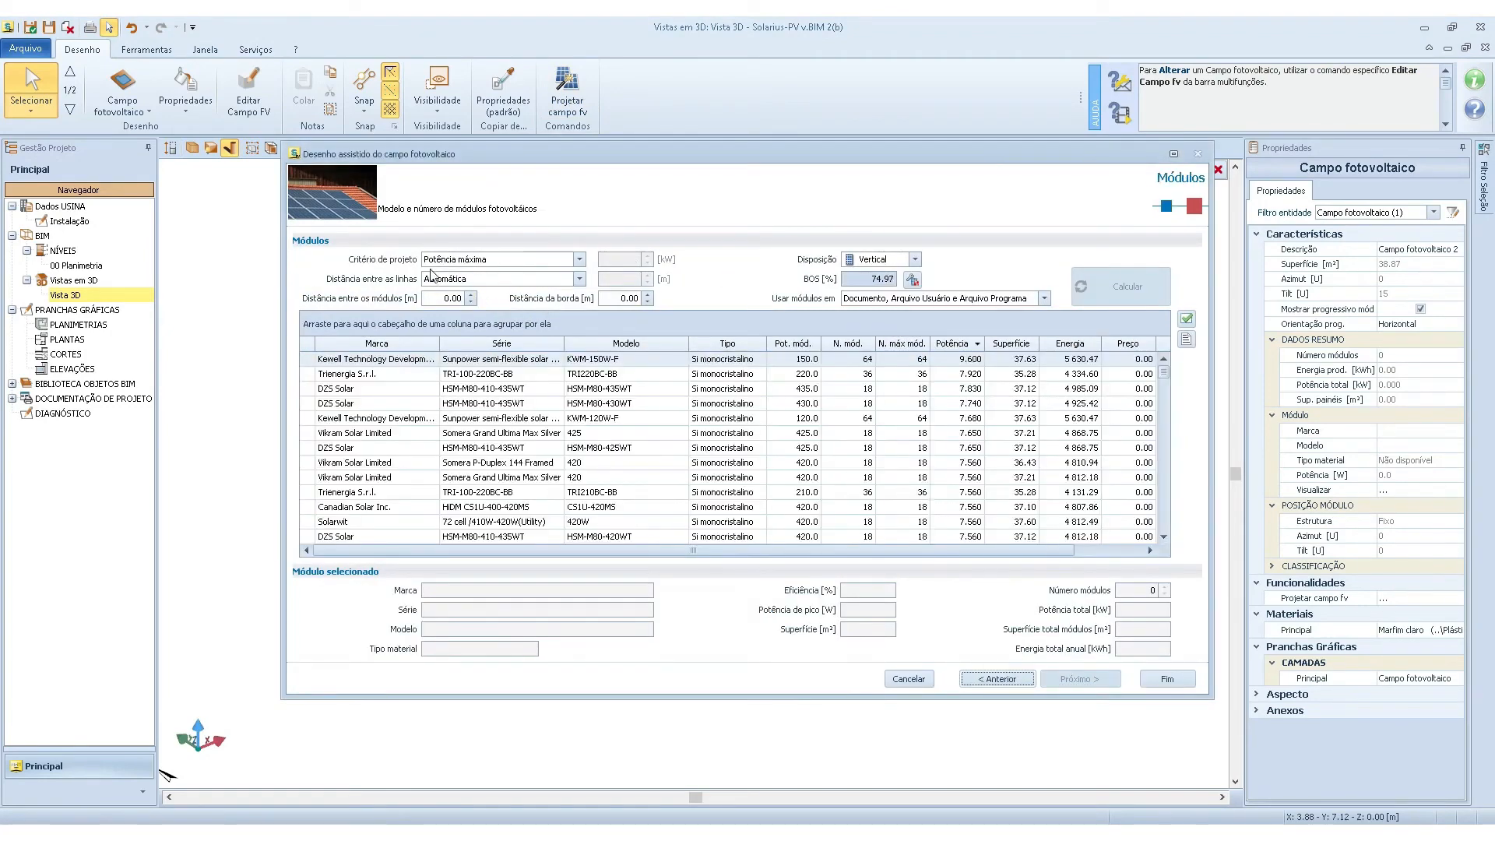
Filter the module list to the Canadian Solar Inc. brand and group it by module power.
click(486, 264)
click(487, 264)
click(434, 343)
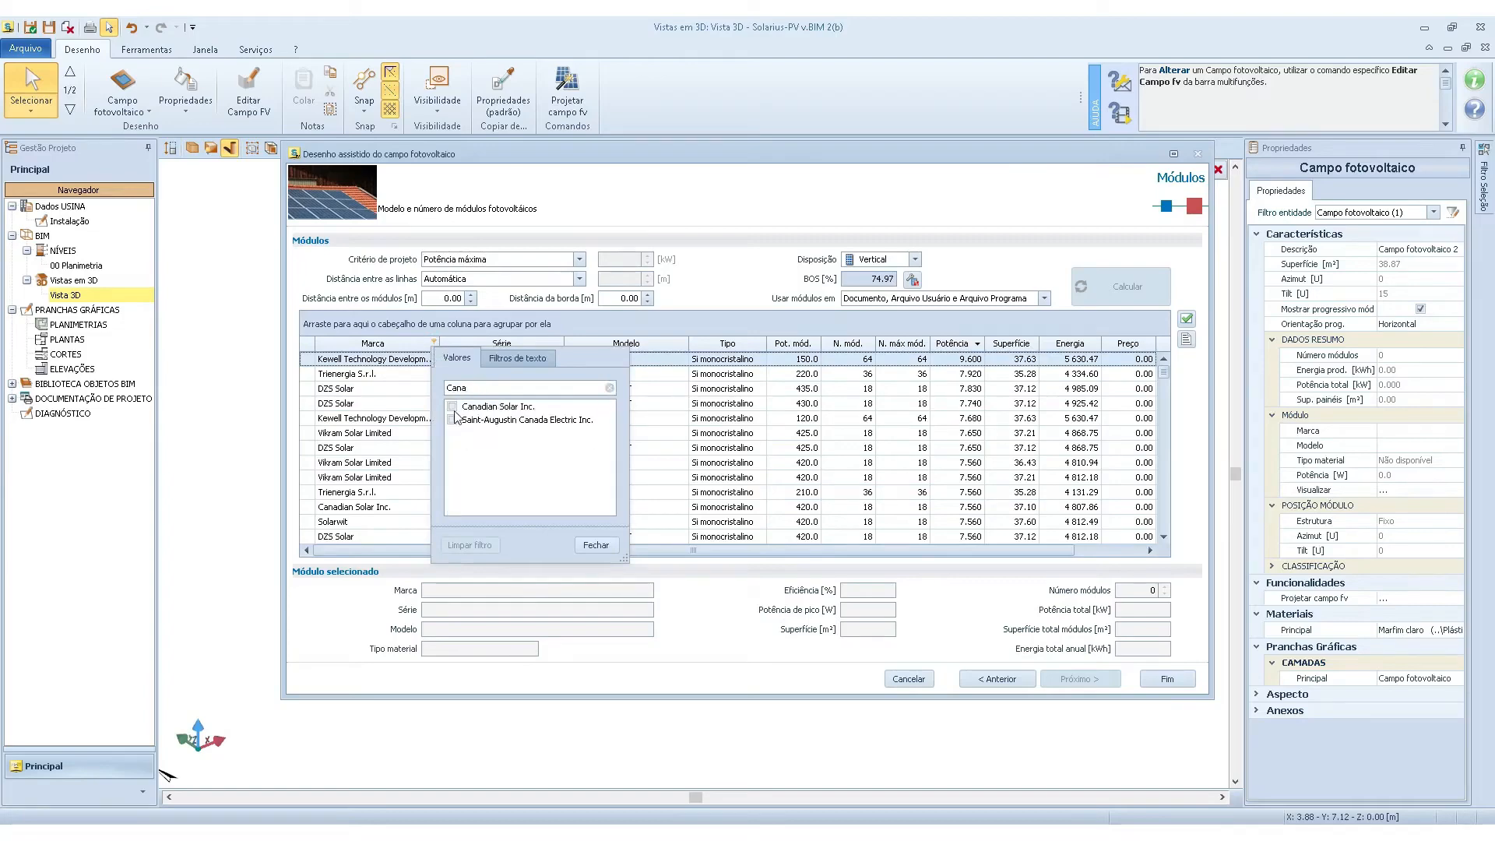
click(452, 406)
click(596, 545)
drag(794, 345, 427, 327)
Choose the 340 W monocrystalline CS1H-340MS module and finish the assisted design to lay the modules on the roof.
scroll(343, 457, down, 3)
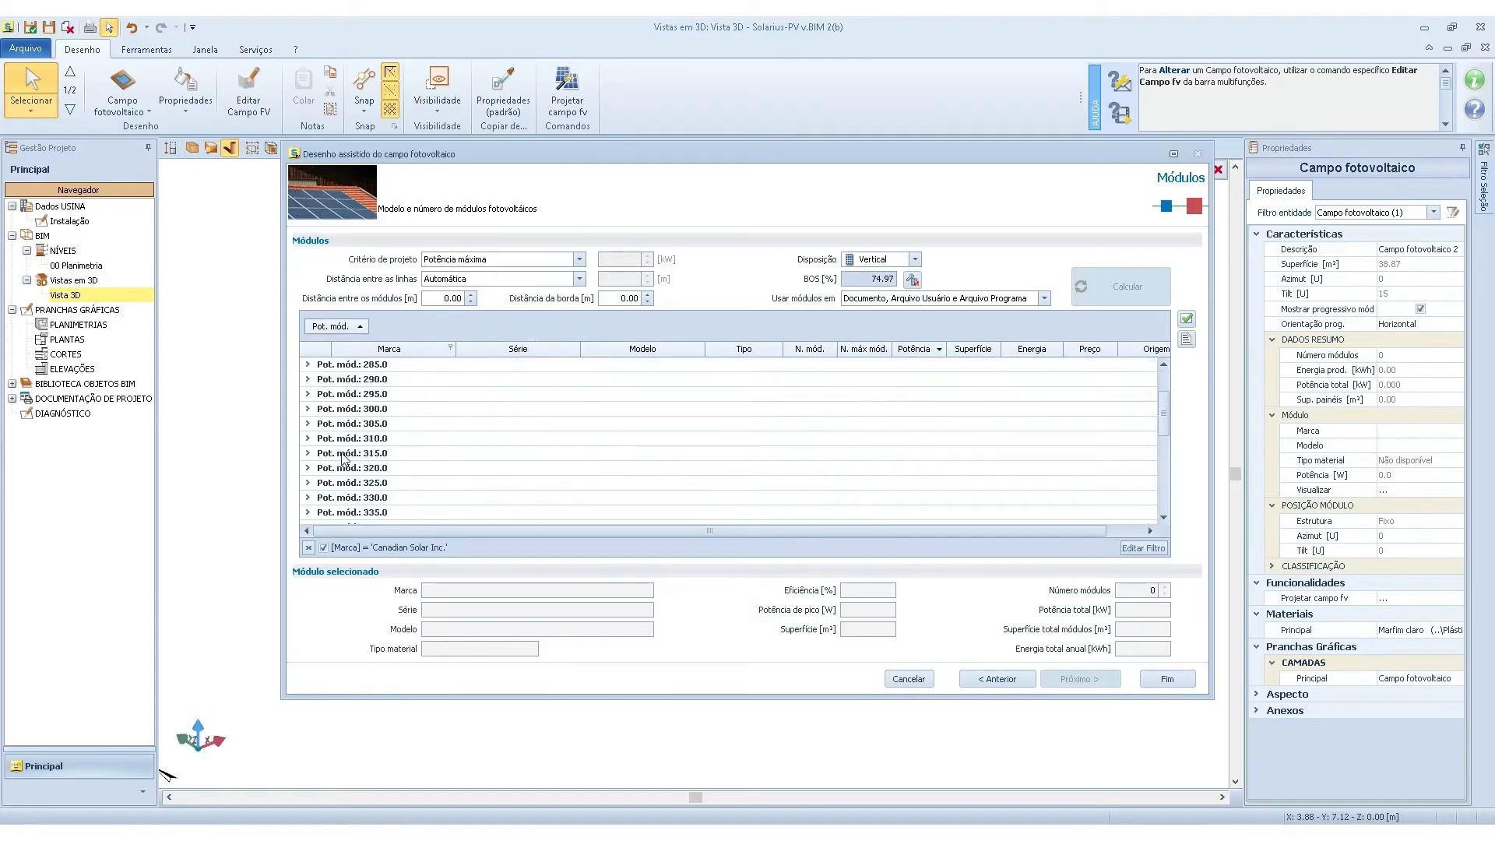
click(308, 484)
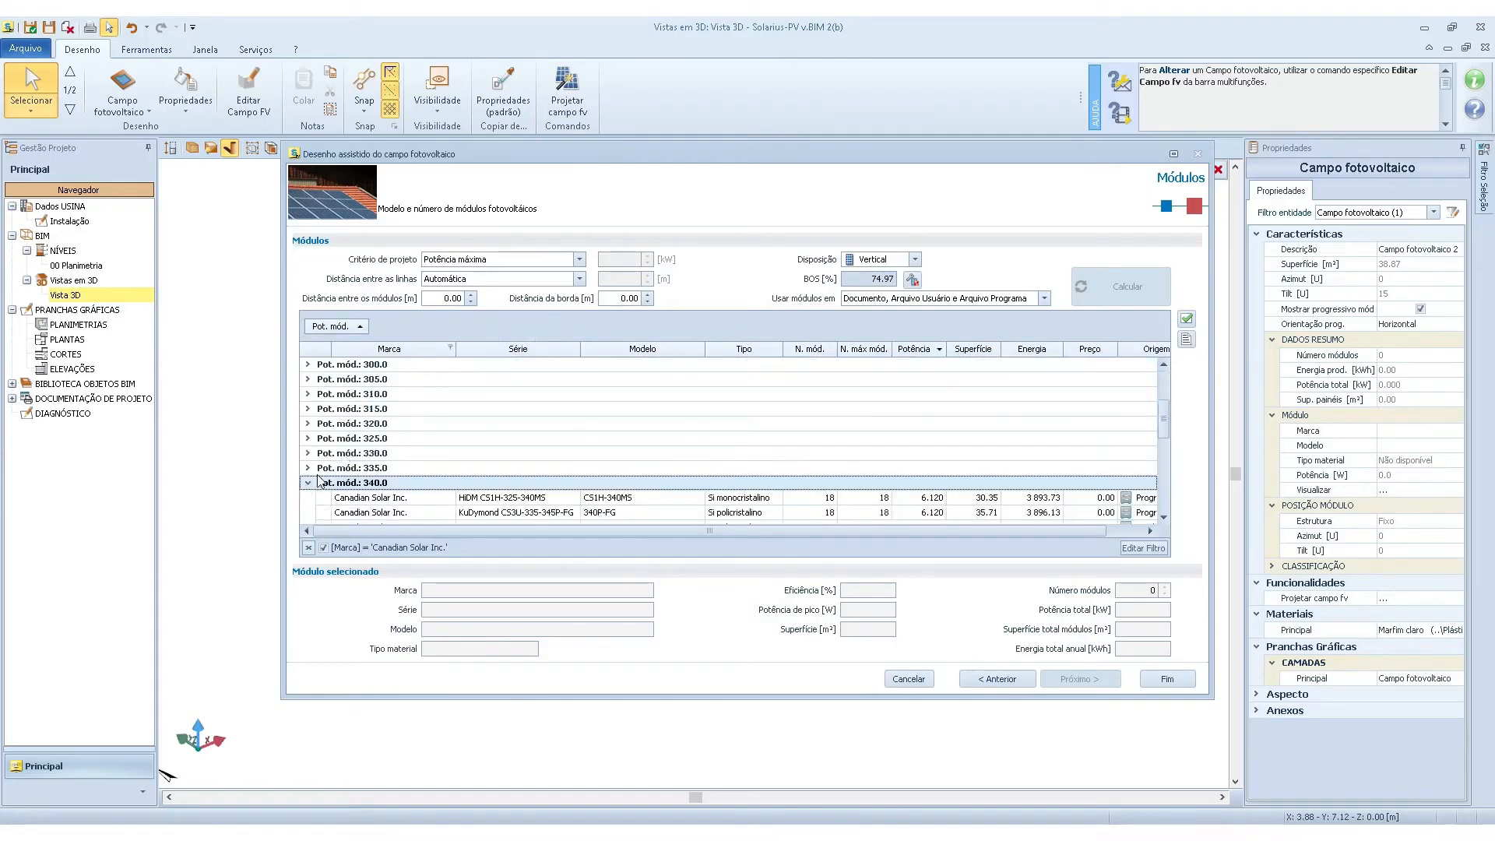
scroll(327, 477, down, 1)
click(323, 468)
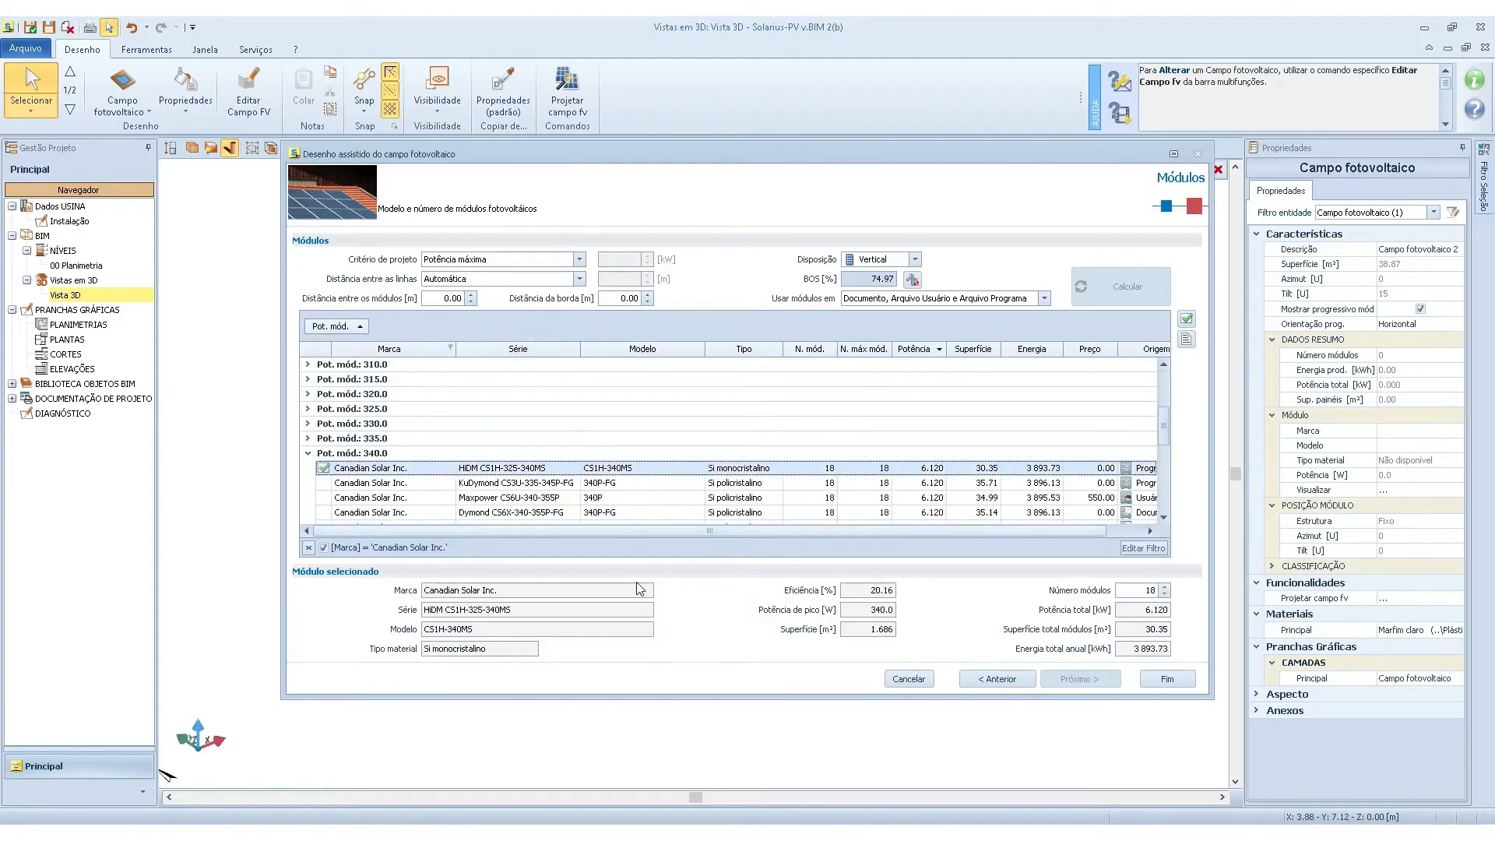
click(1167, 678)
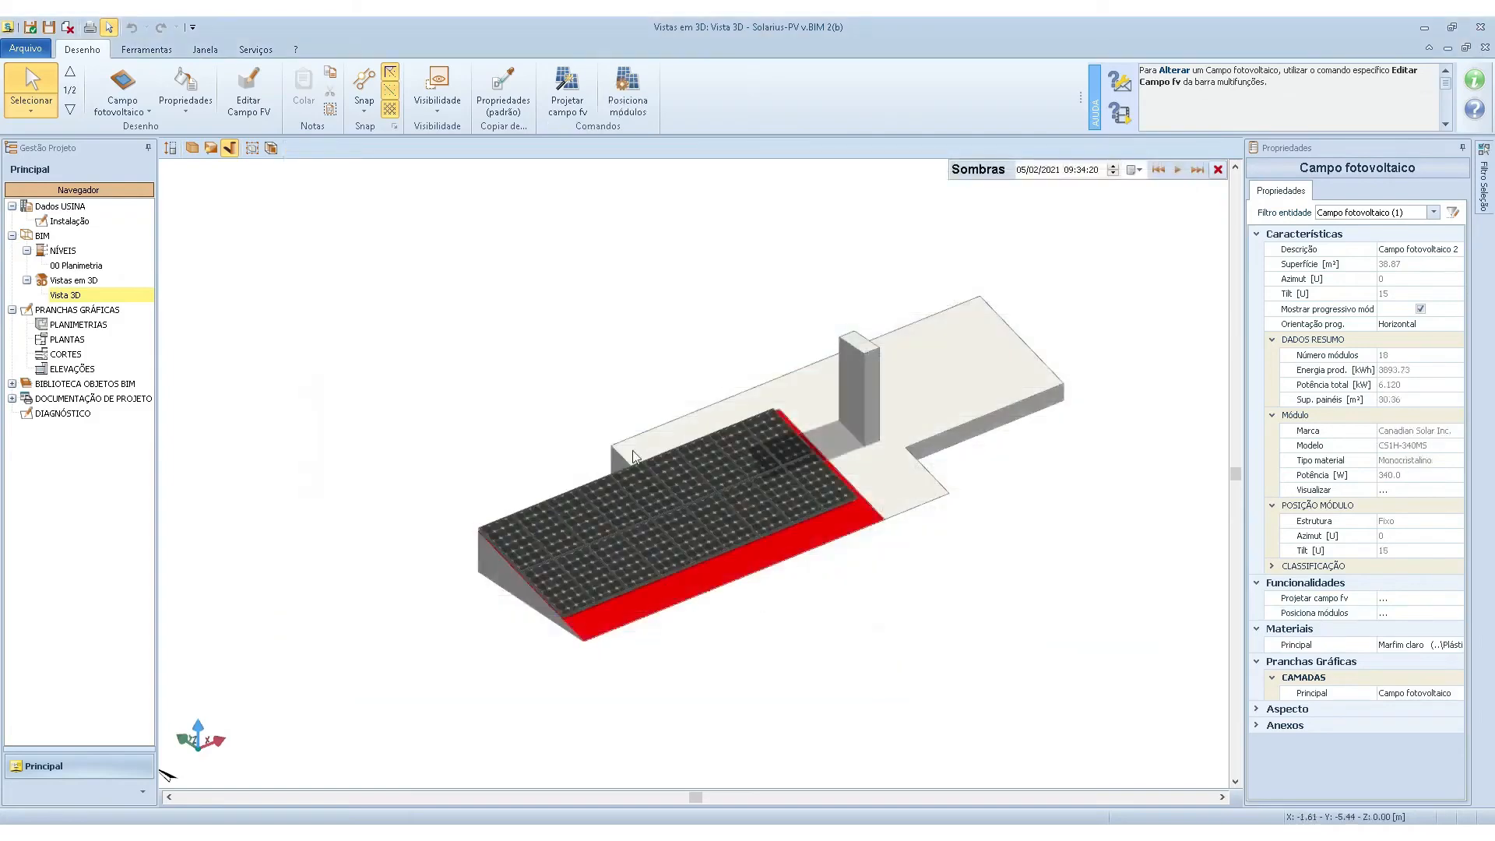
mouse_move(613, 532)
middle_down()
mouse_move(613, 559)
mouse_move(616, 540)
middle_up()
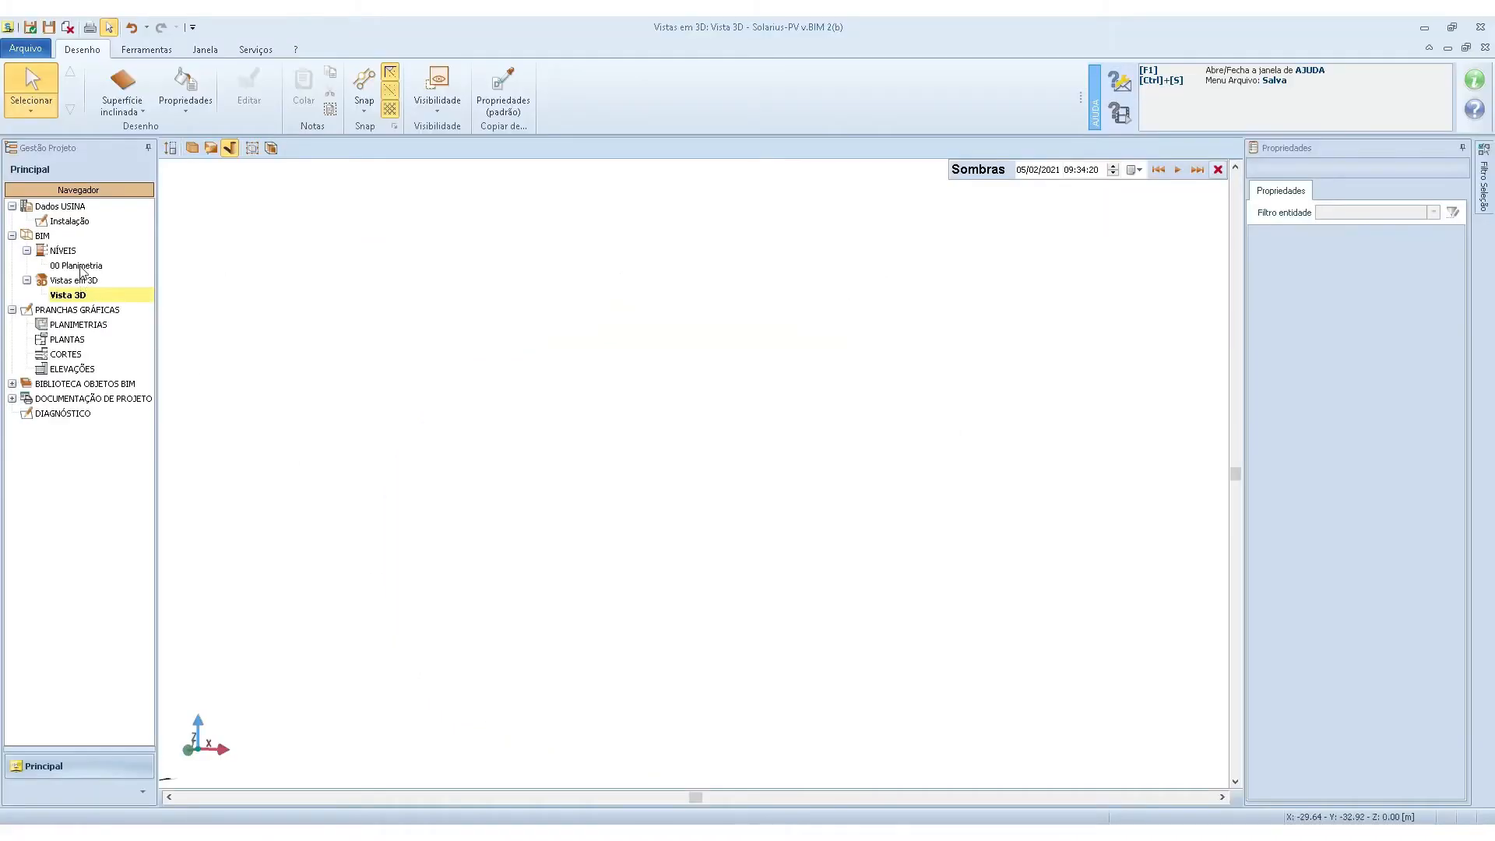
In the 00 Planimetria plan, insert the imagen-google-maps aerial image as a raster near the middle of the drawing grid.
double_click(81, 266)
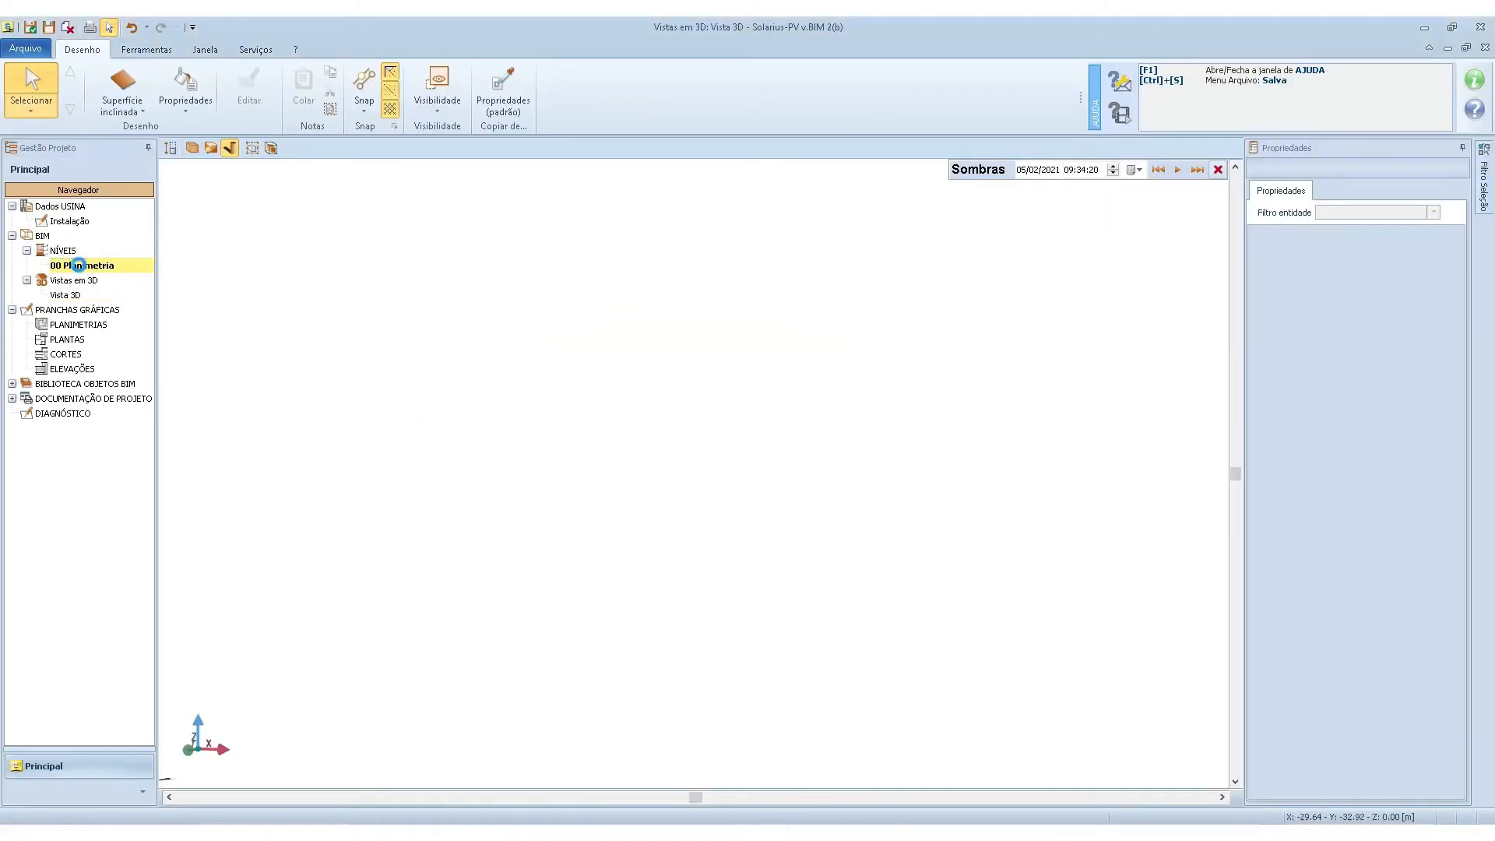
click(118, 110)
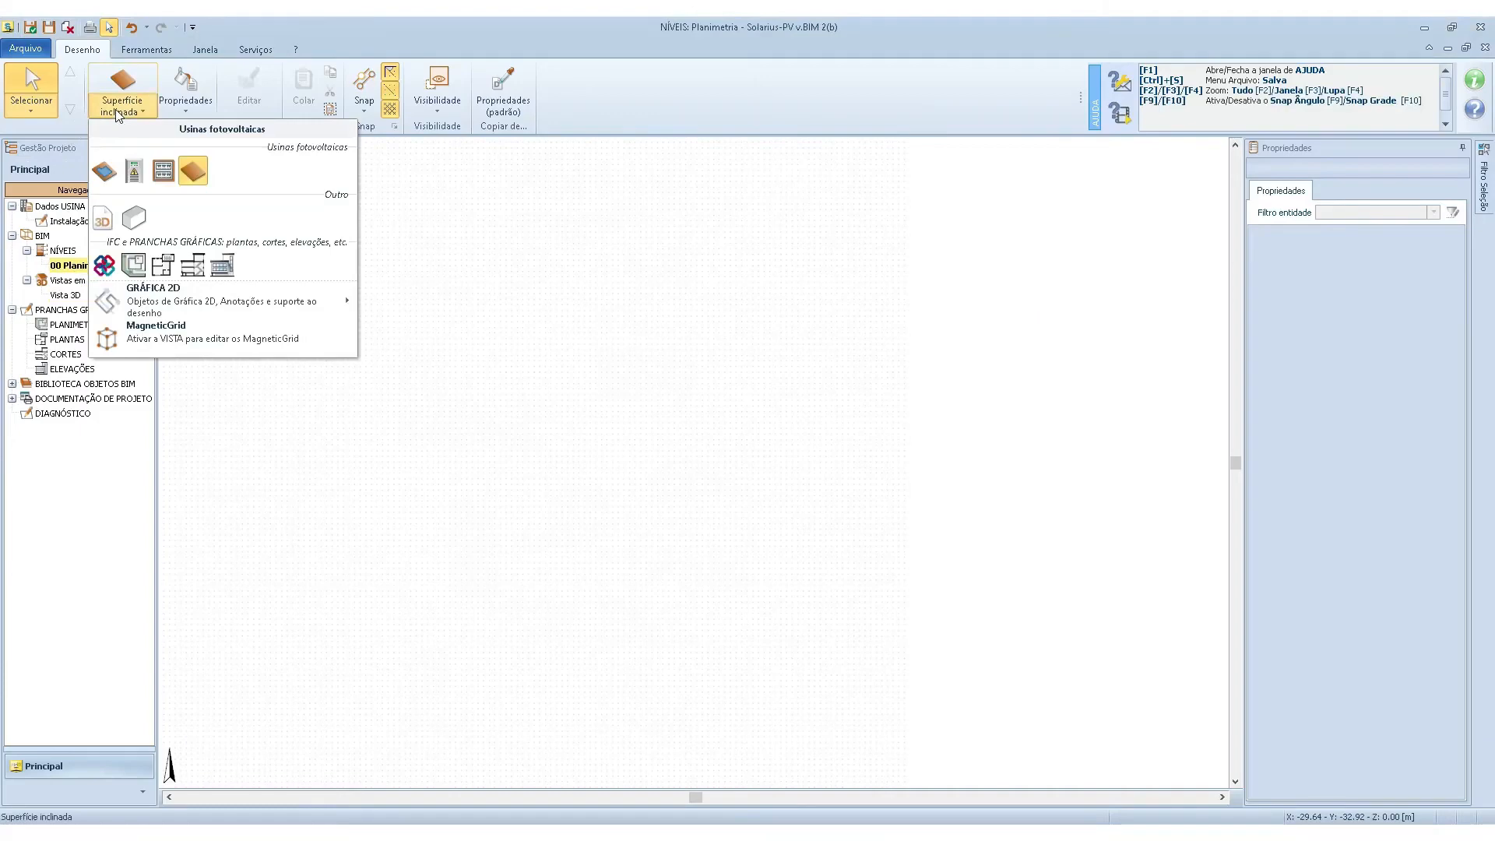
mouse_move(152, 302)
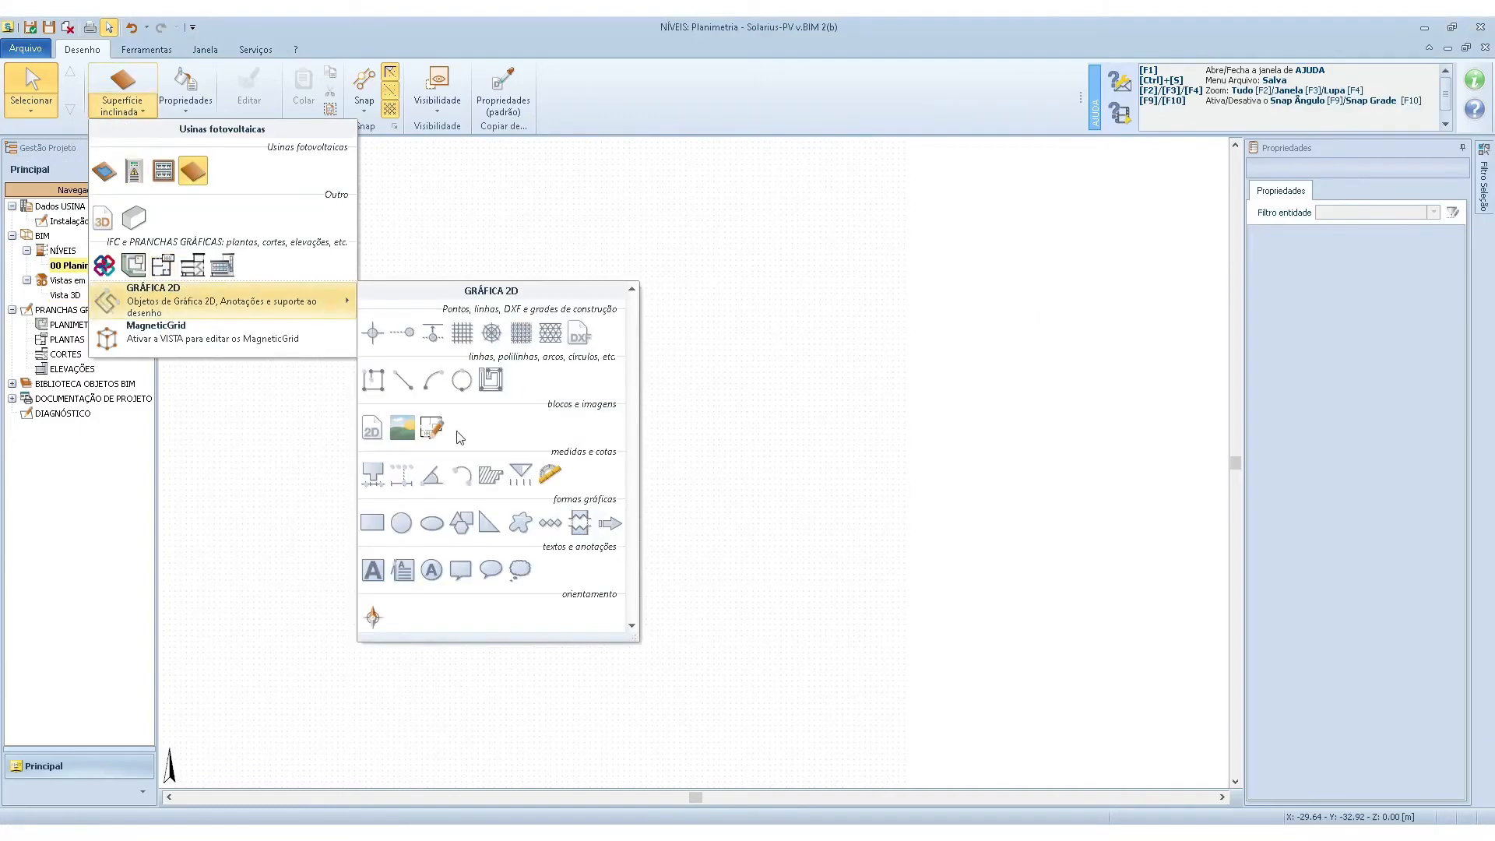
click(431, 428)
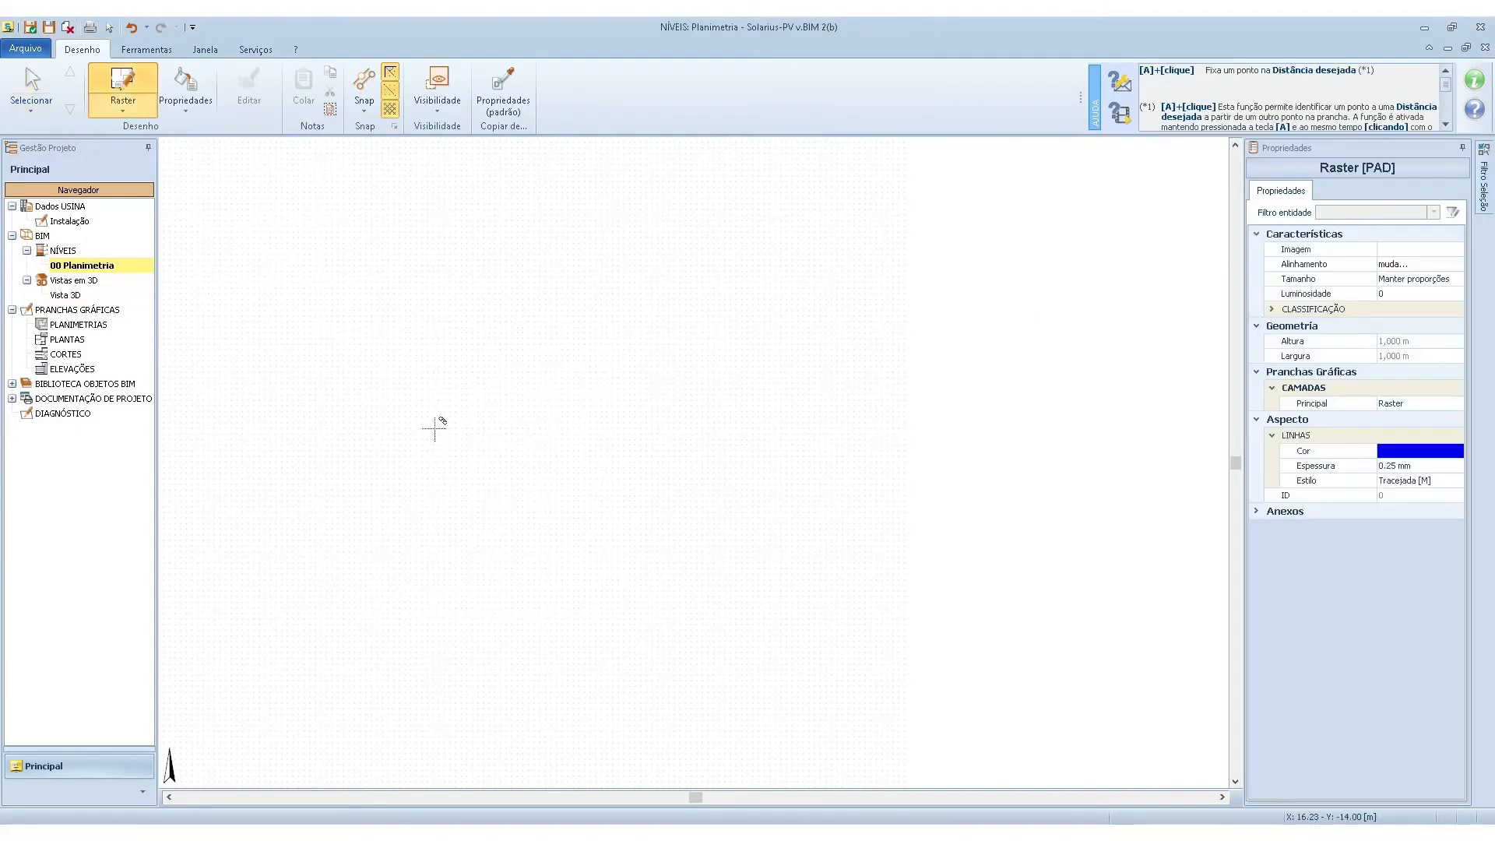
click(364, 494)
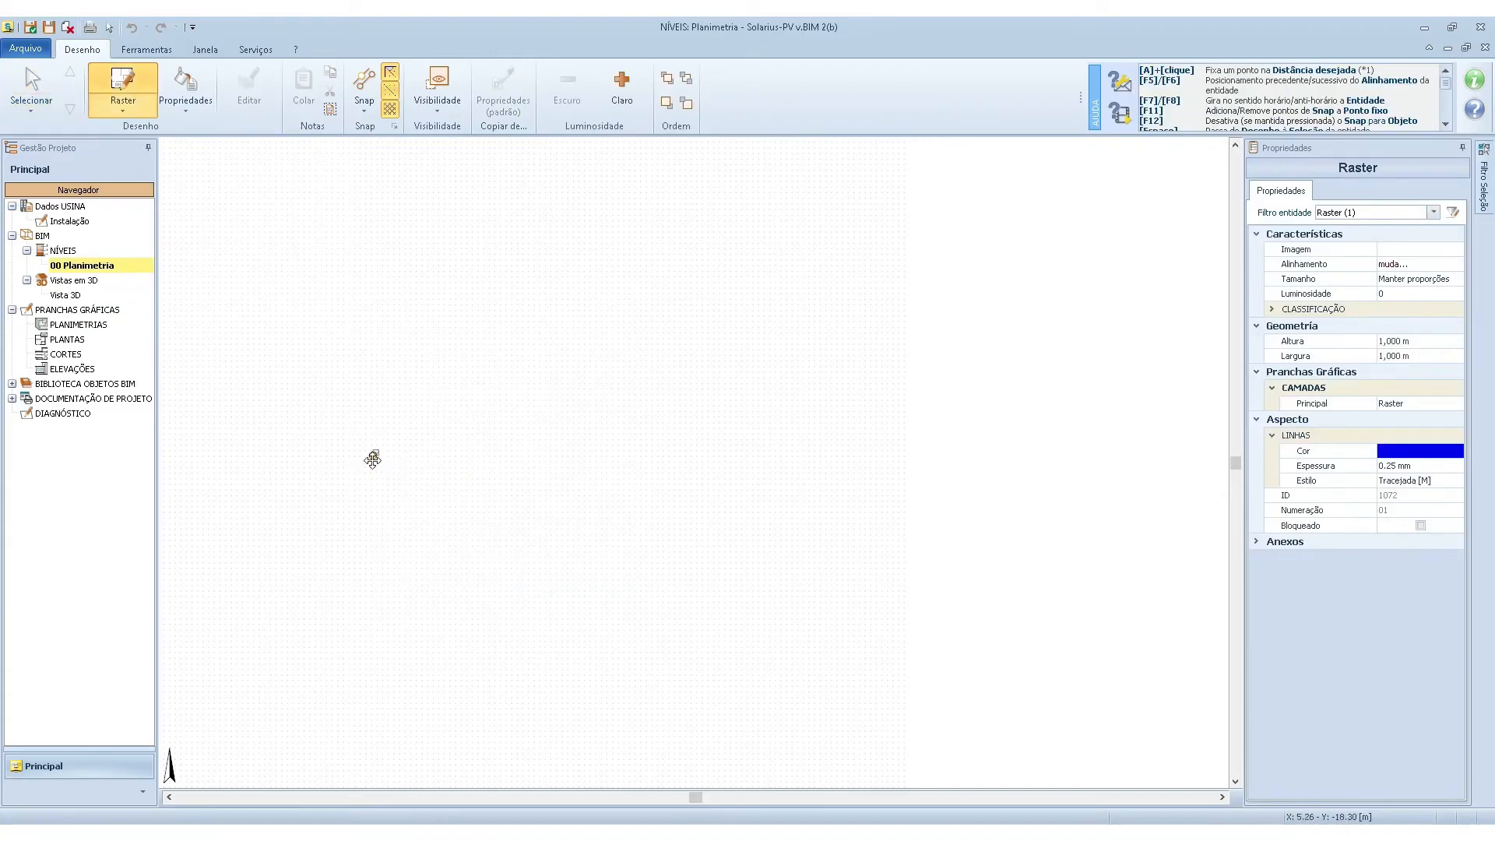
click(374, 459)
click(315, 469)
double_click(727, 362)
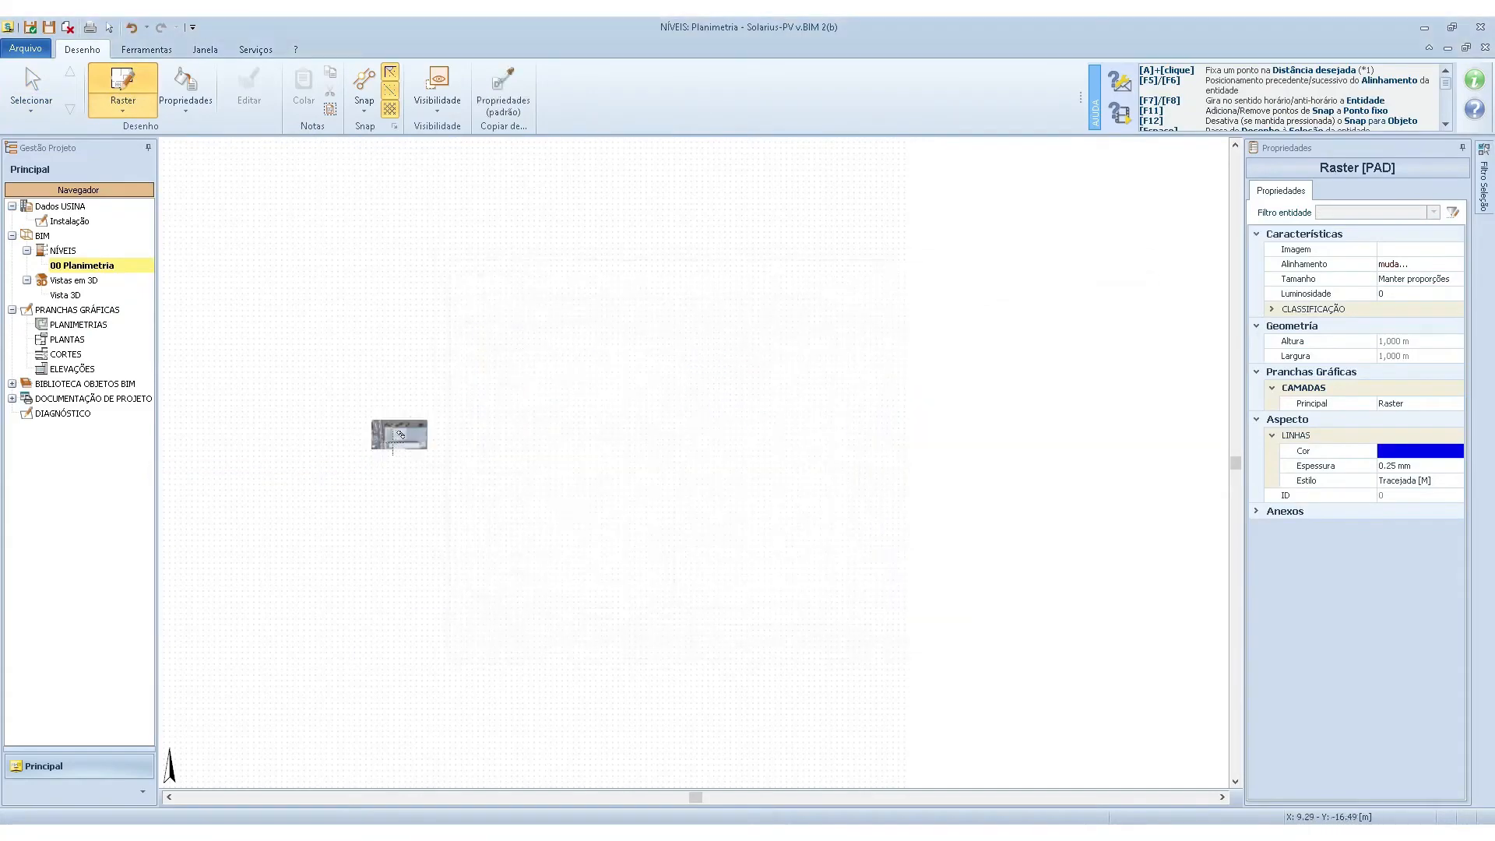
Rotate the raster so the lower edge of the large building's light grey roof lies horizontal.
click(26, 93)
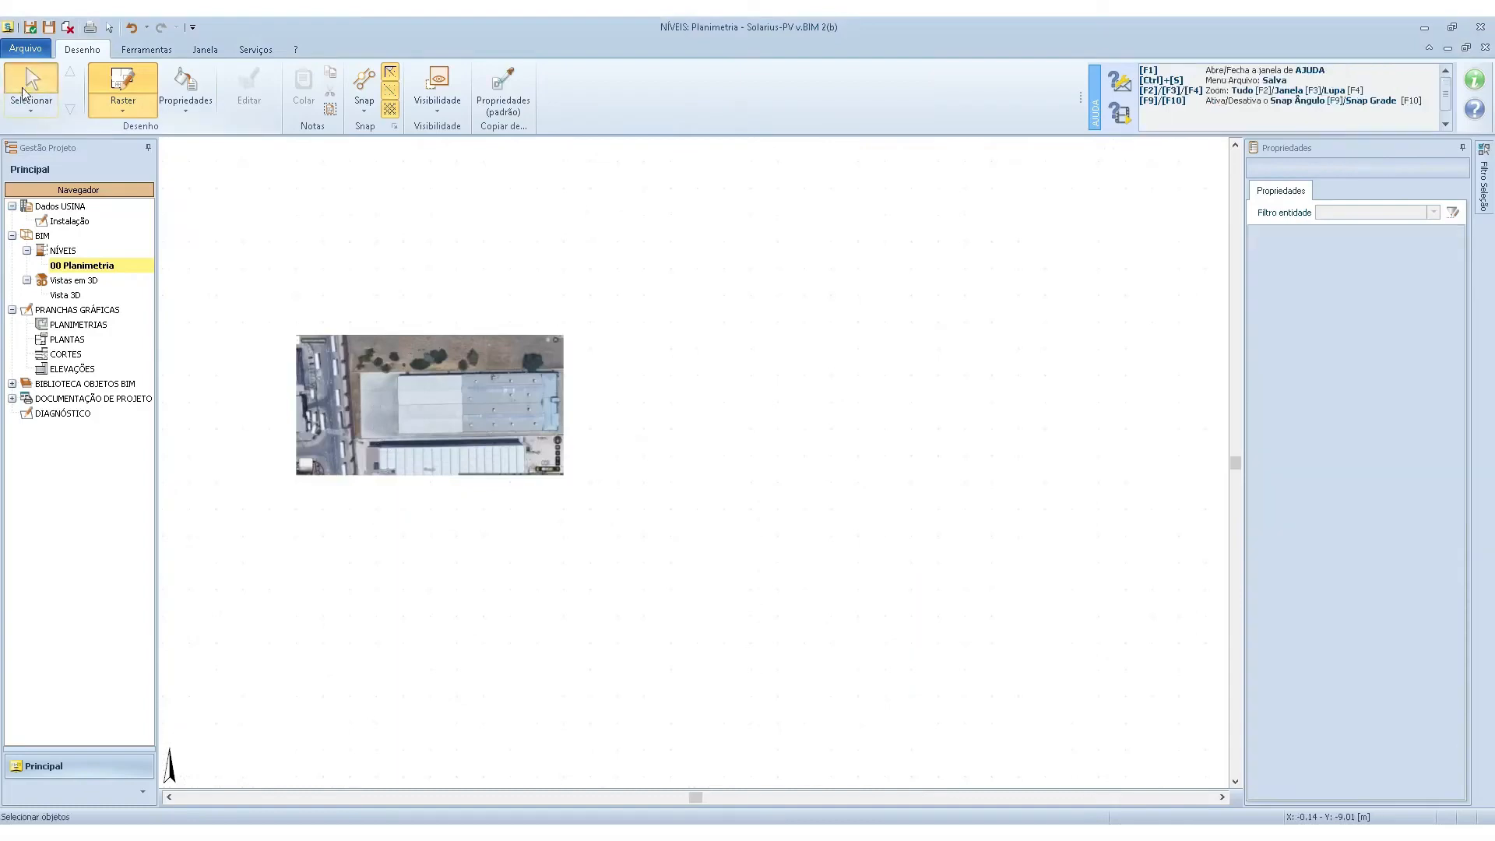
click(376, 403)
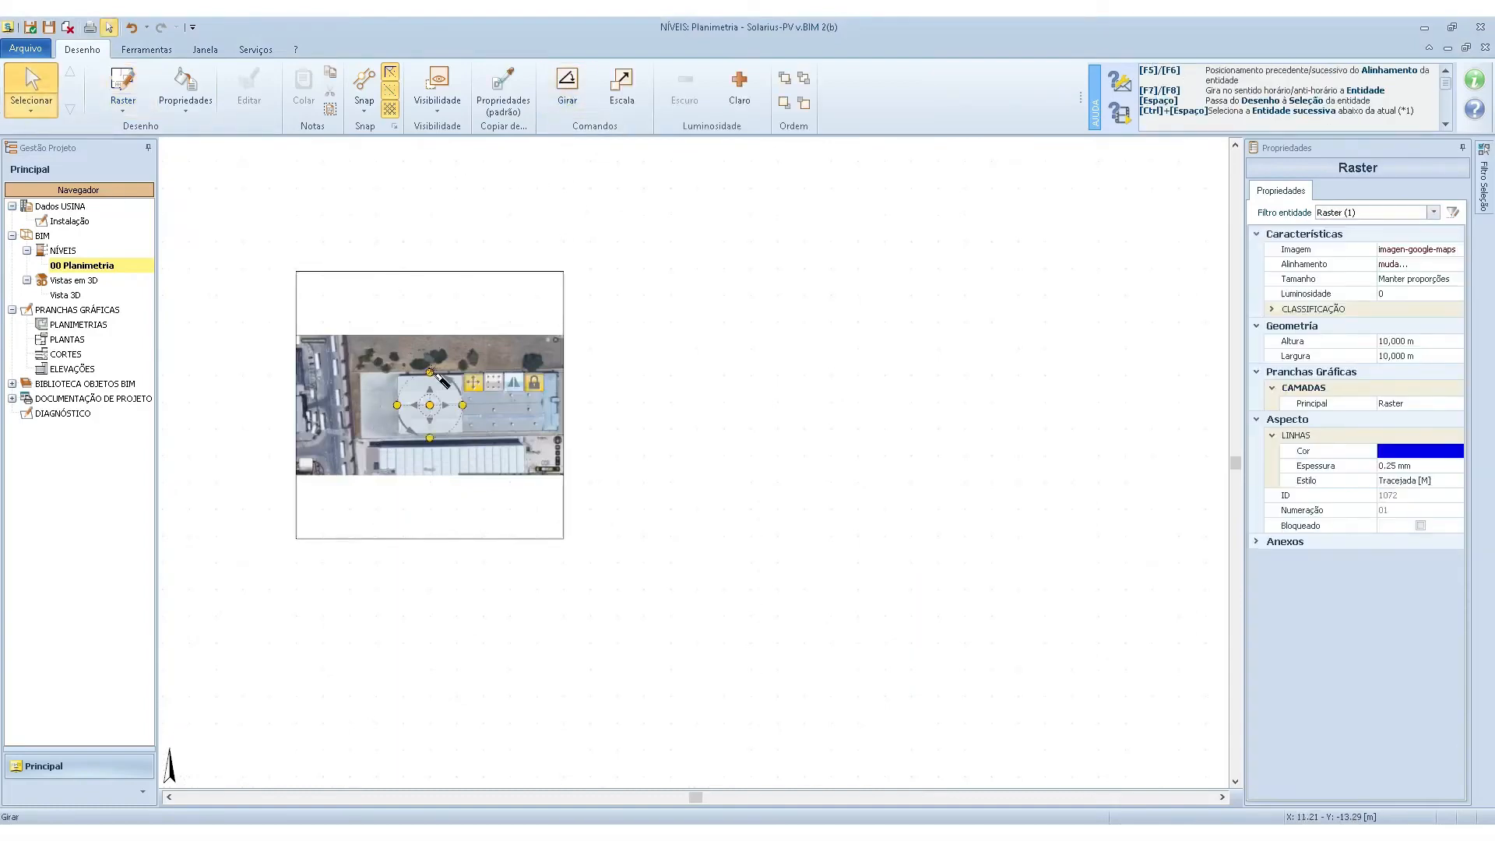
scroll(412, 432, up, 5)
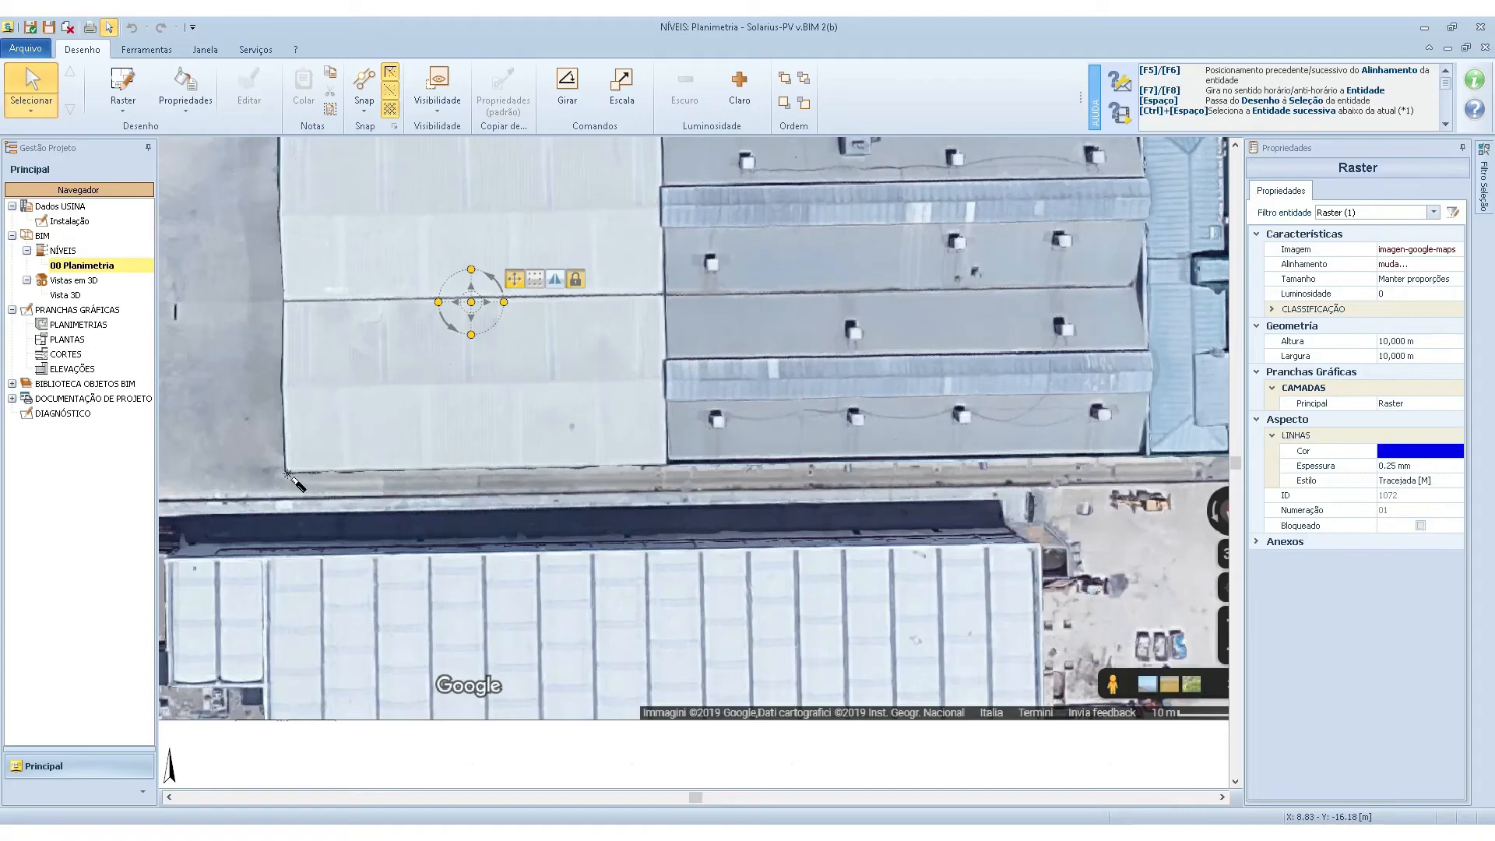
click(285, 470)
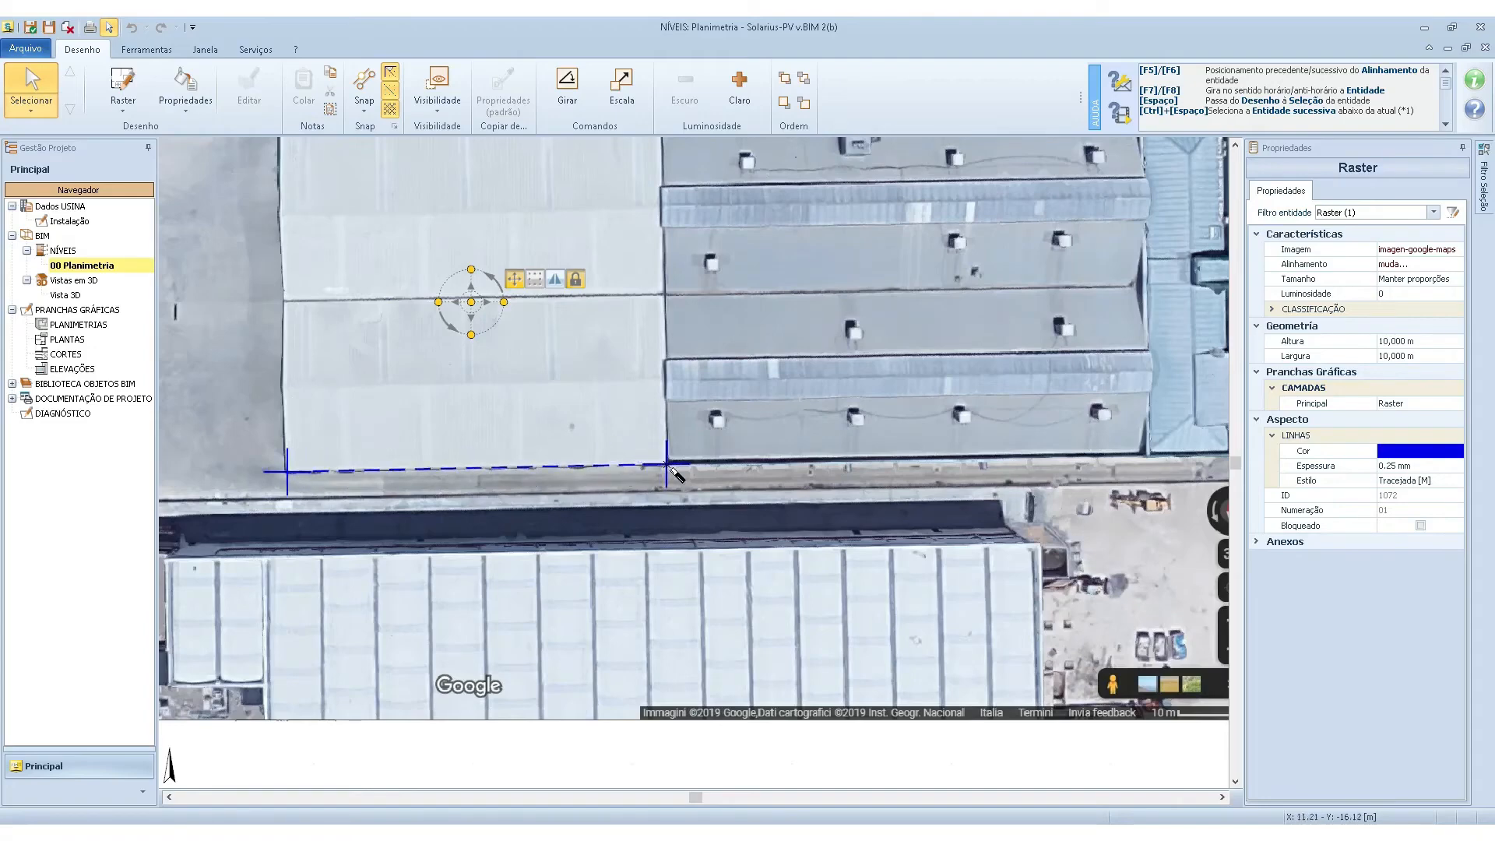
click(666, 466)
click(762, 457)
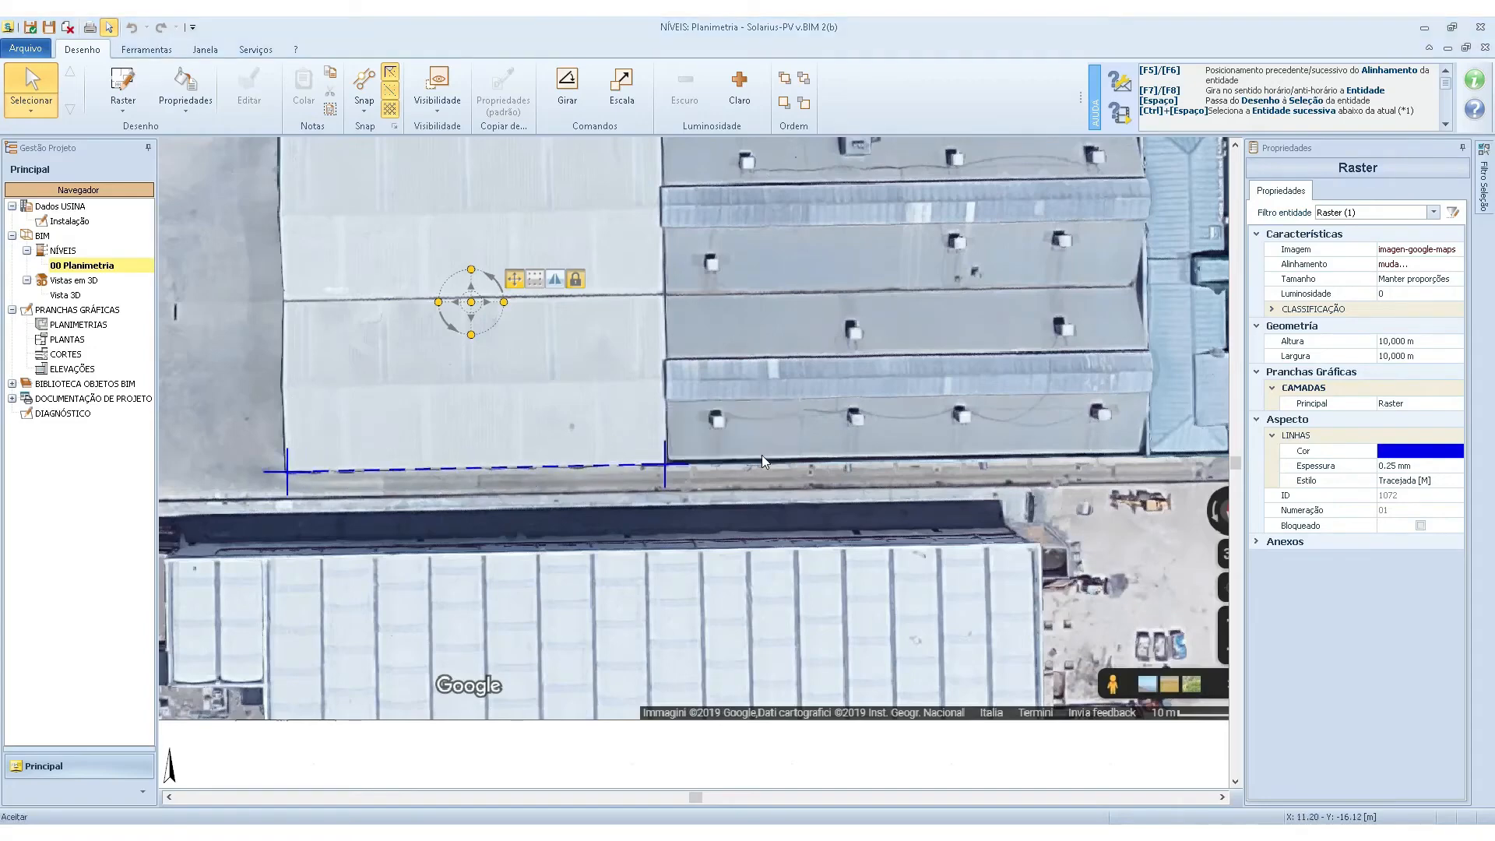
scroll(556, 474, down, 3)
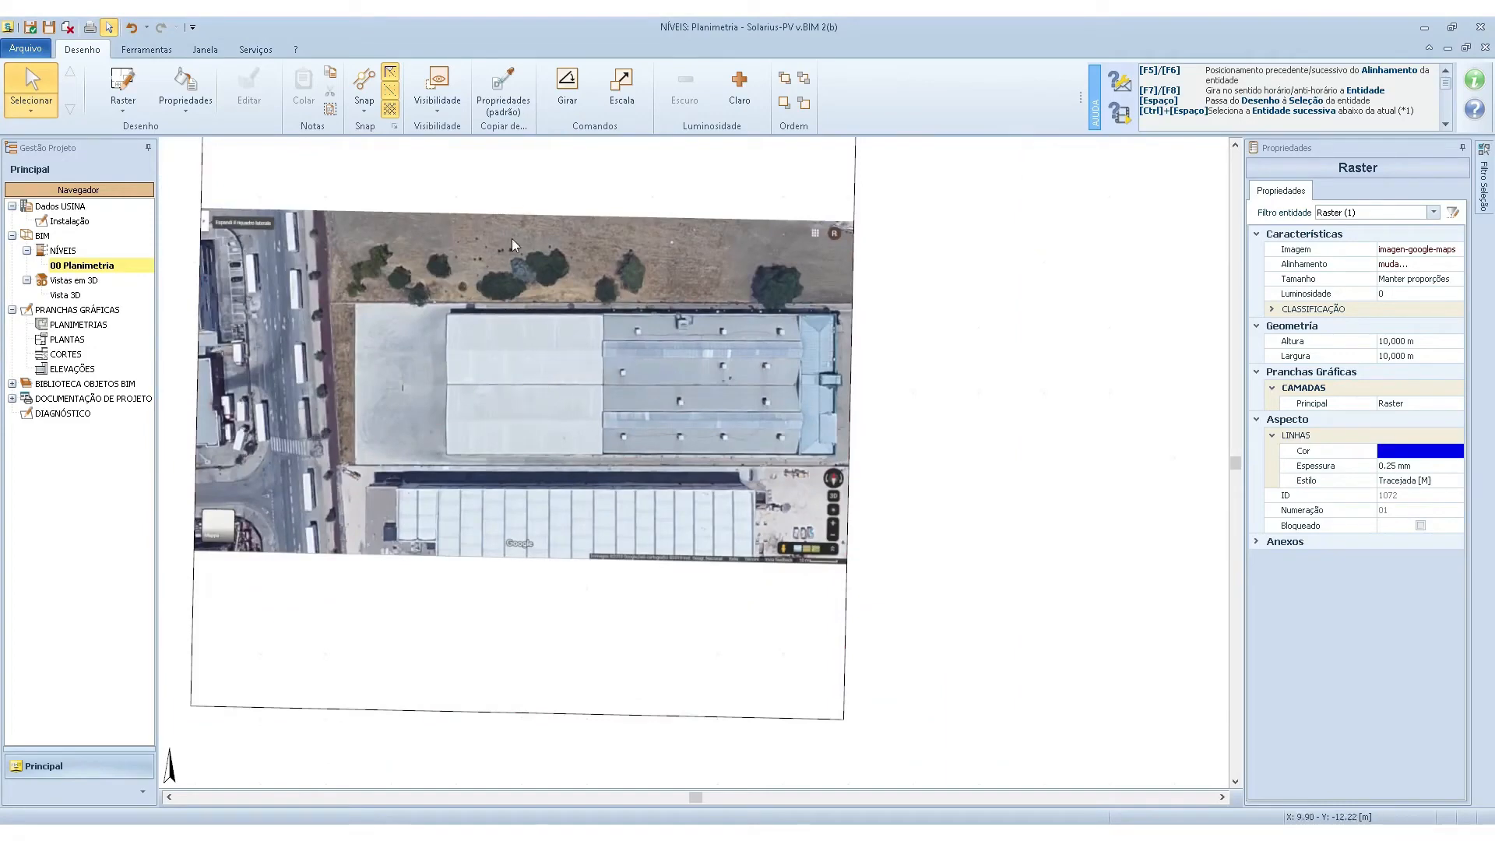
Scale the raster by setting 5 m between the light grey roof's lower outer corner and a point up its outer edge.
click(621, 90)
scroll(463, 442, up, 3)
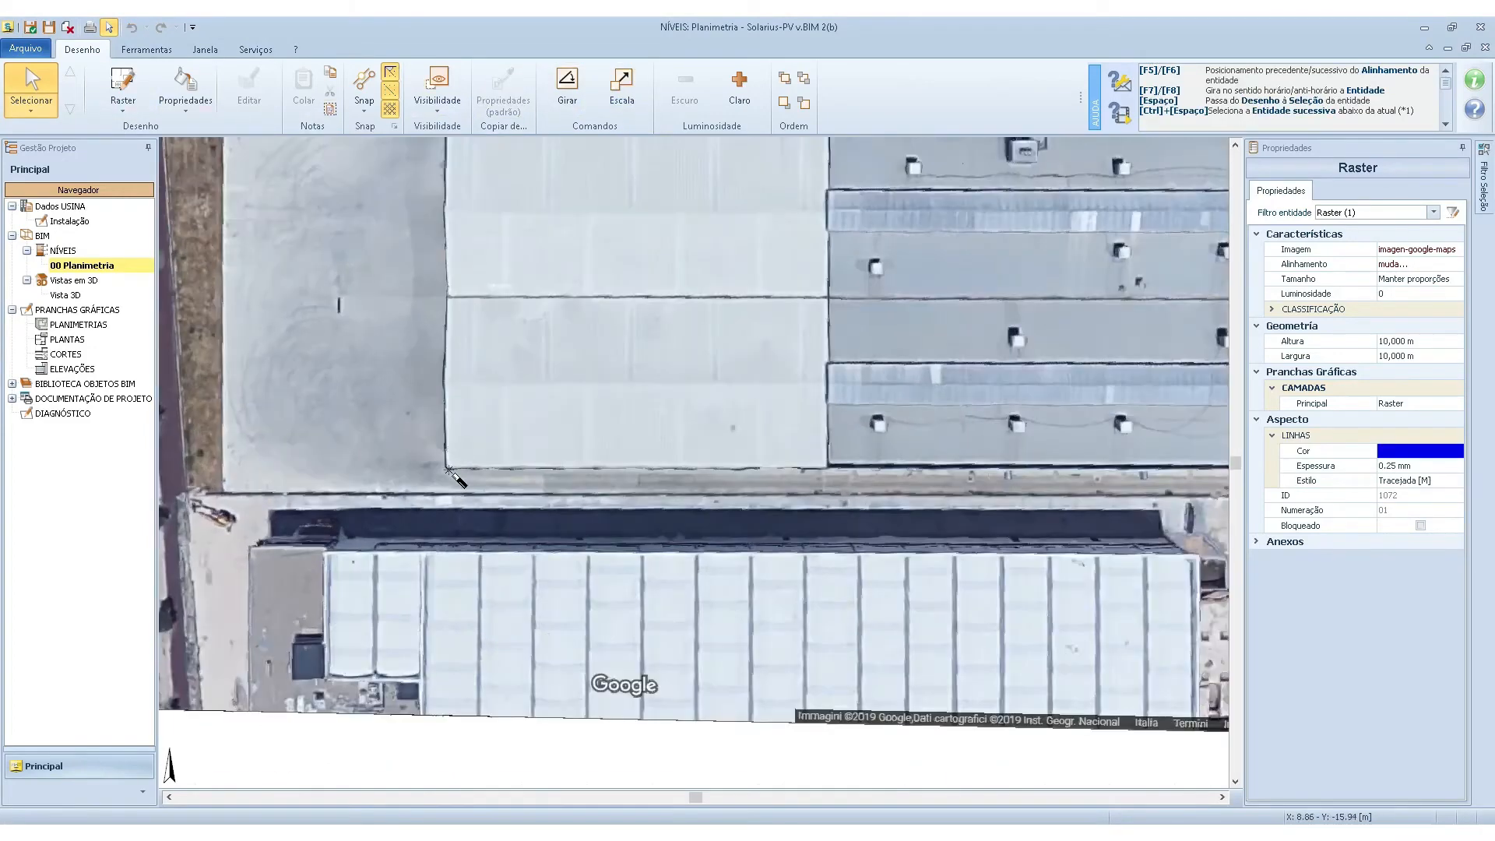
click(446, 468)
click(446, 386)
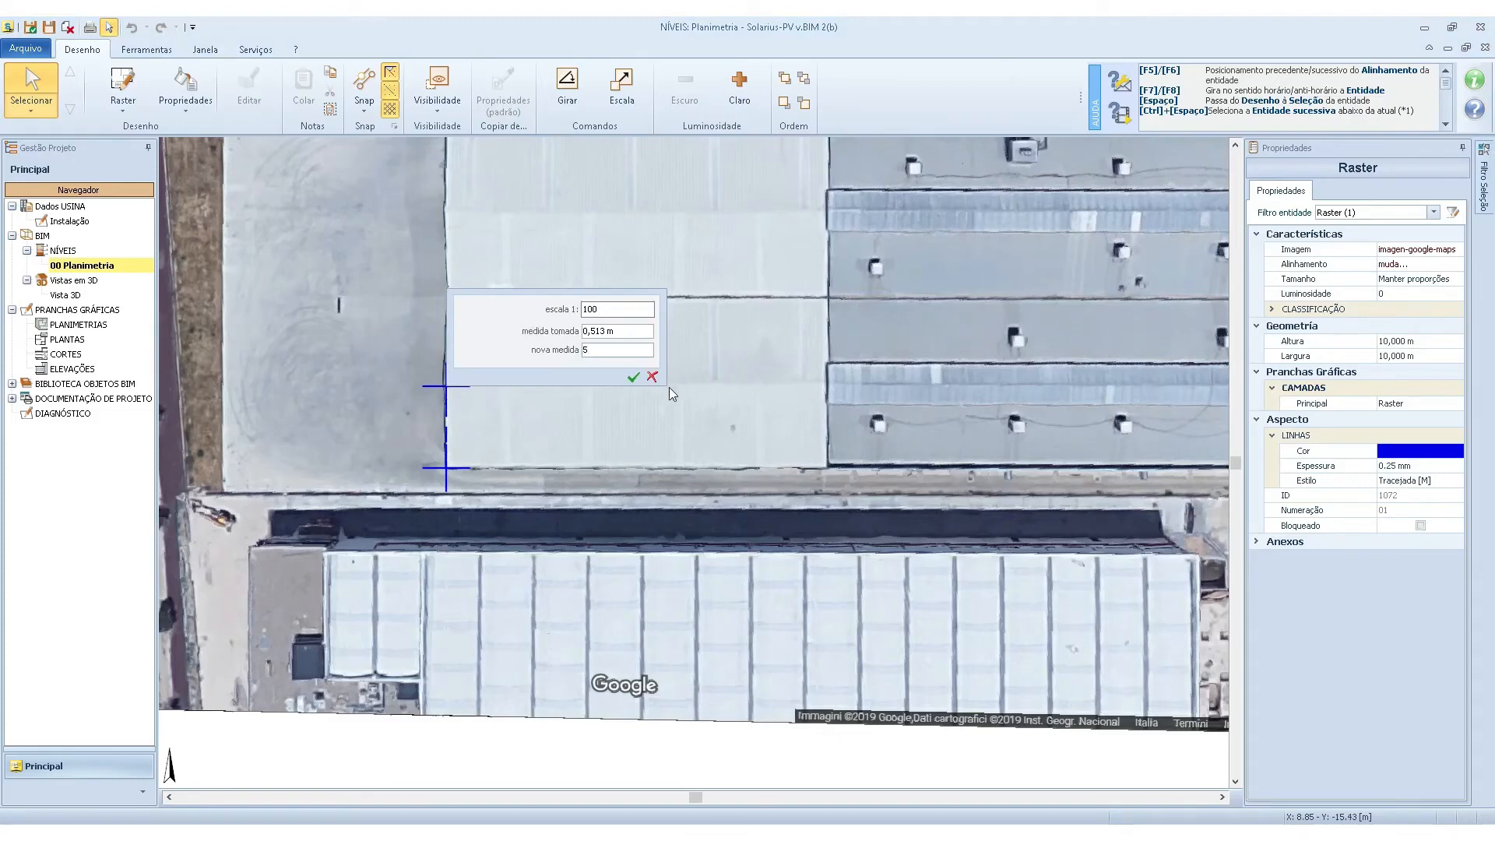
click(634, 379)
scroll(635, 425, down, 5)
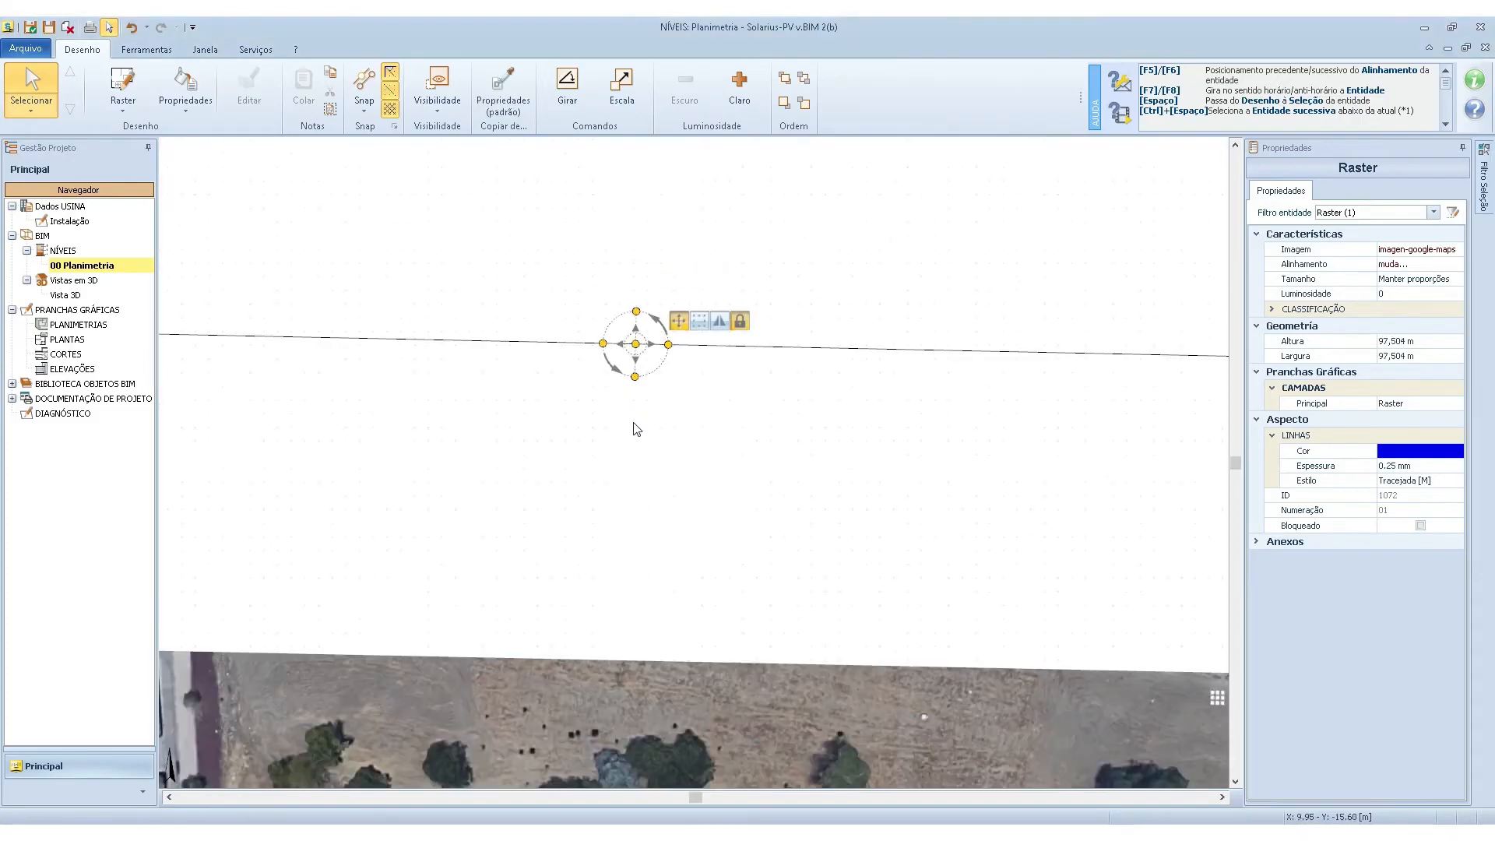
scroll(615, 595, up, 3)
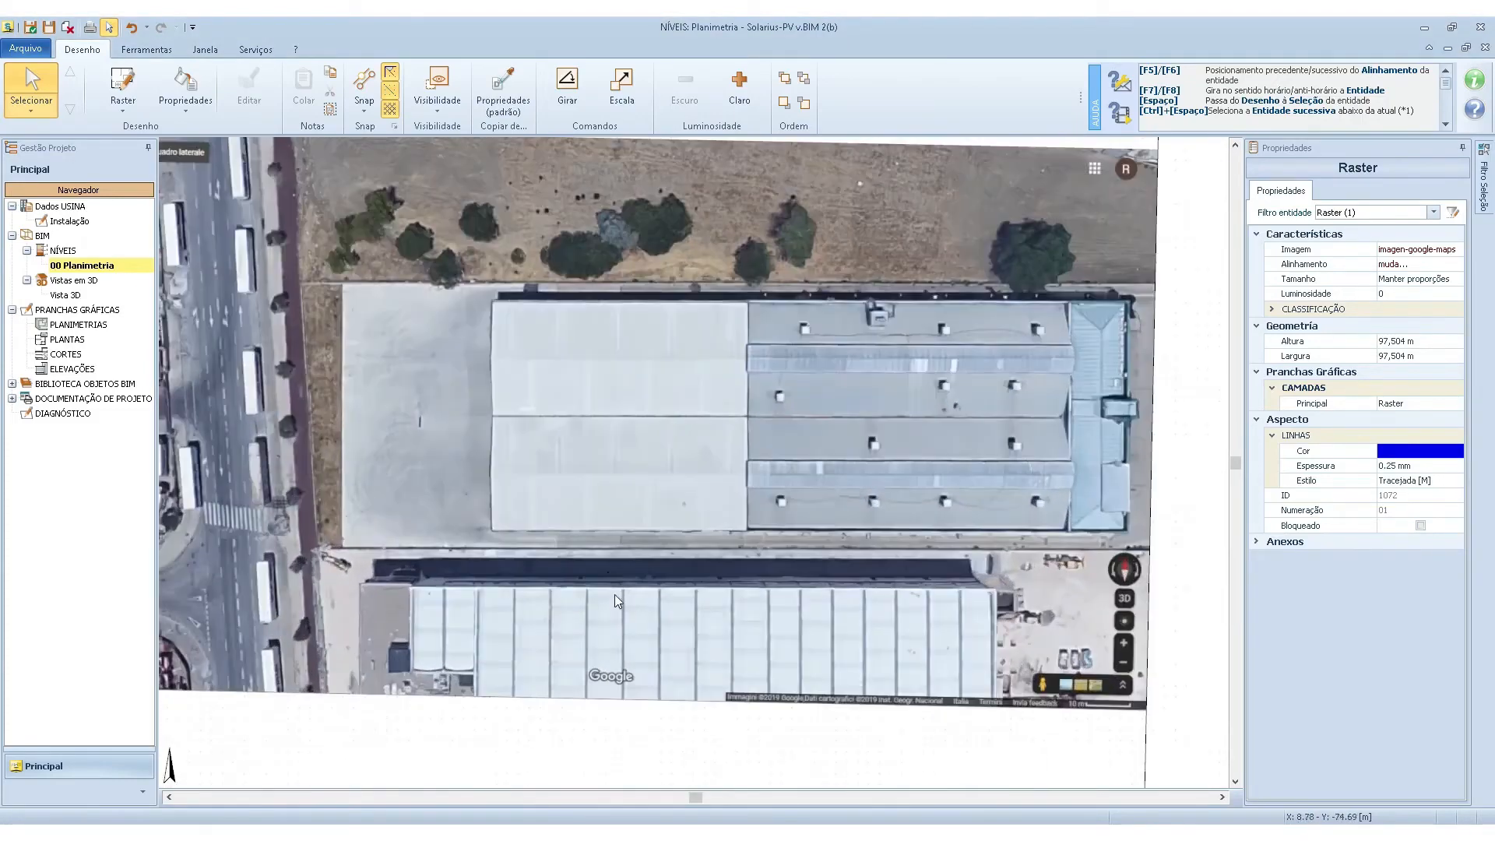
Draw a guide line along the lower edge of the large building's light grey roof, starting at its outer corner.
click(146, 49)
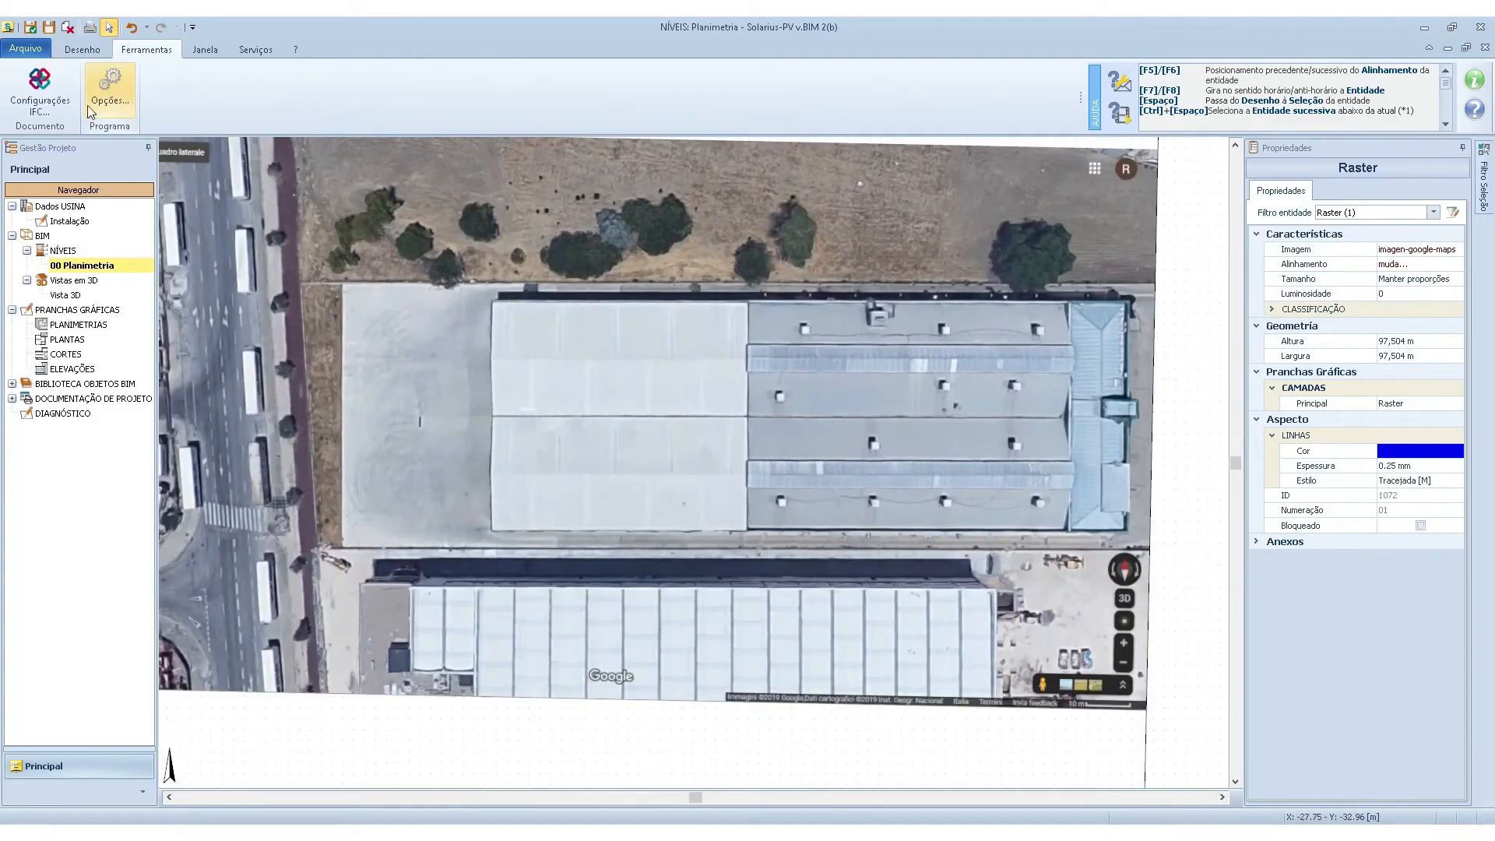
click(82, 49)
click(121, 109)
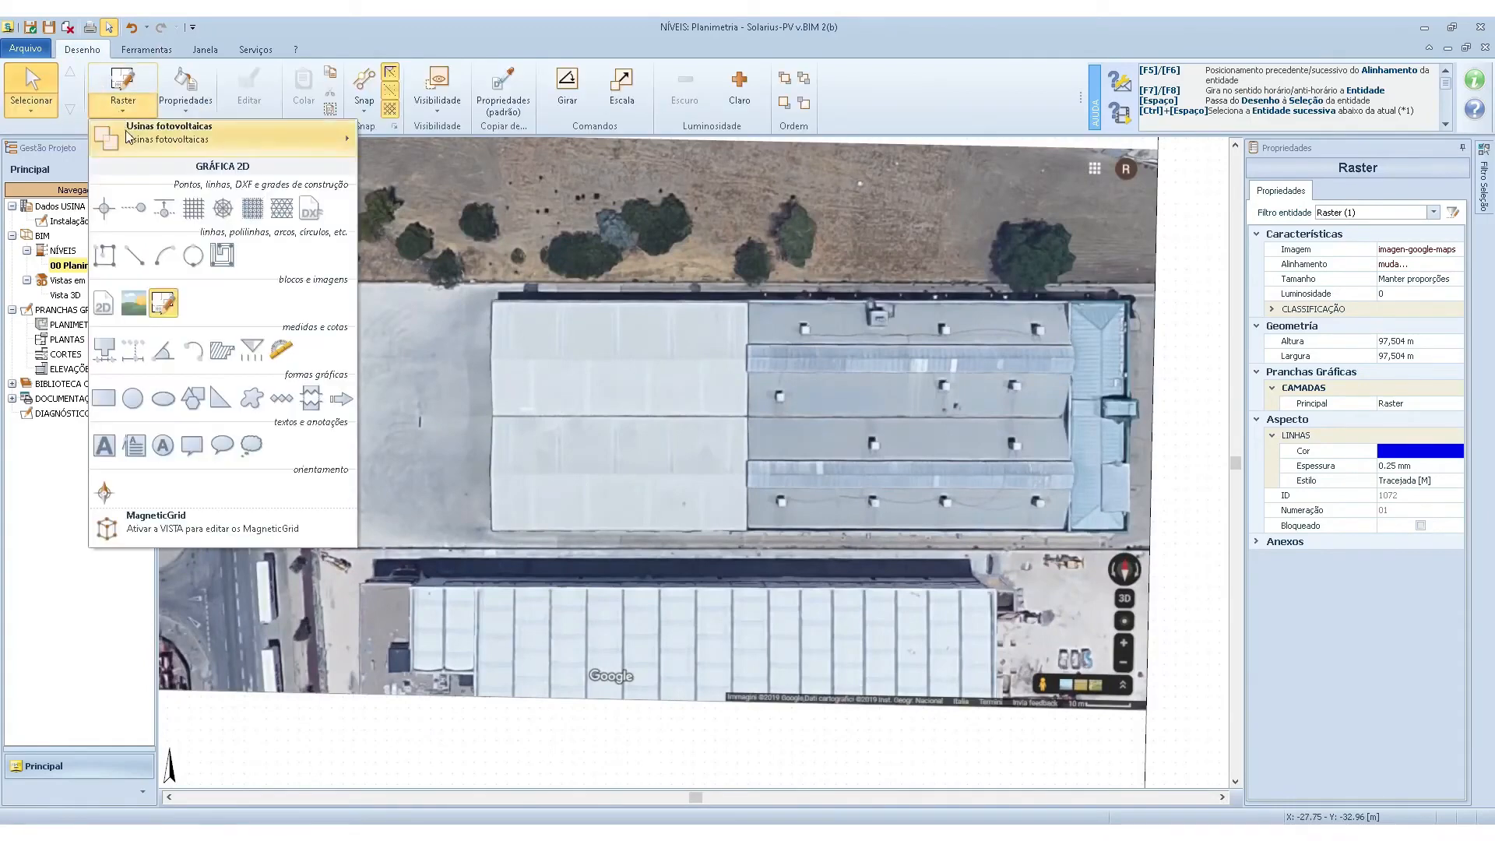
mouse_move(129, 137)
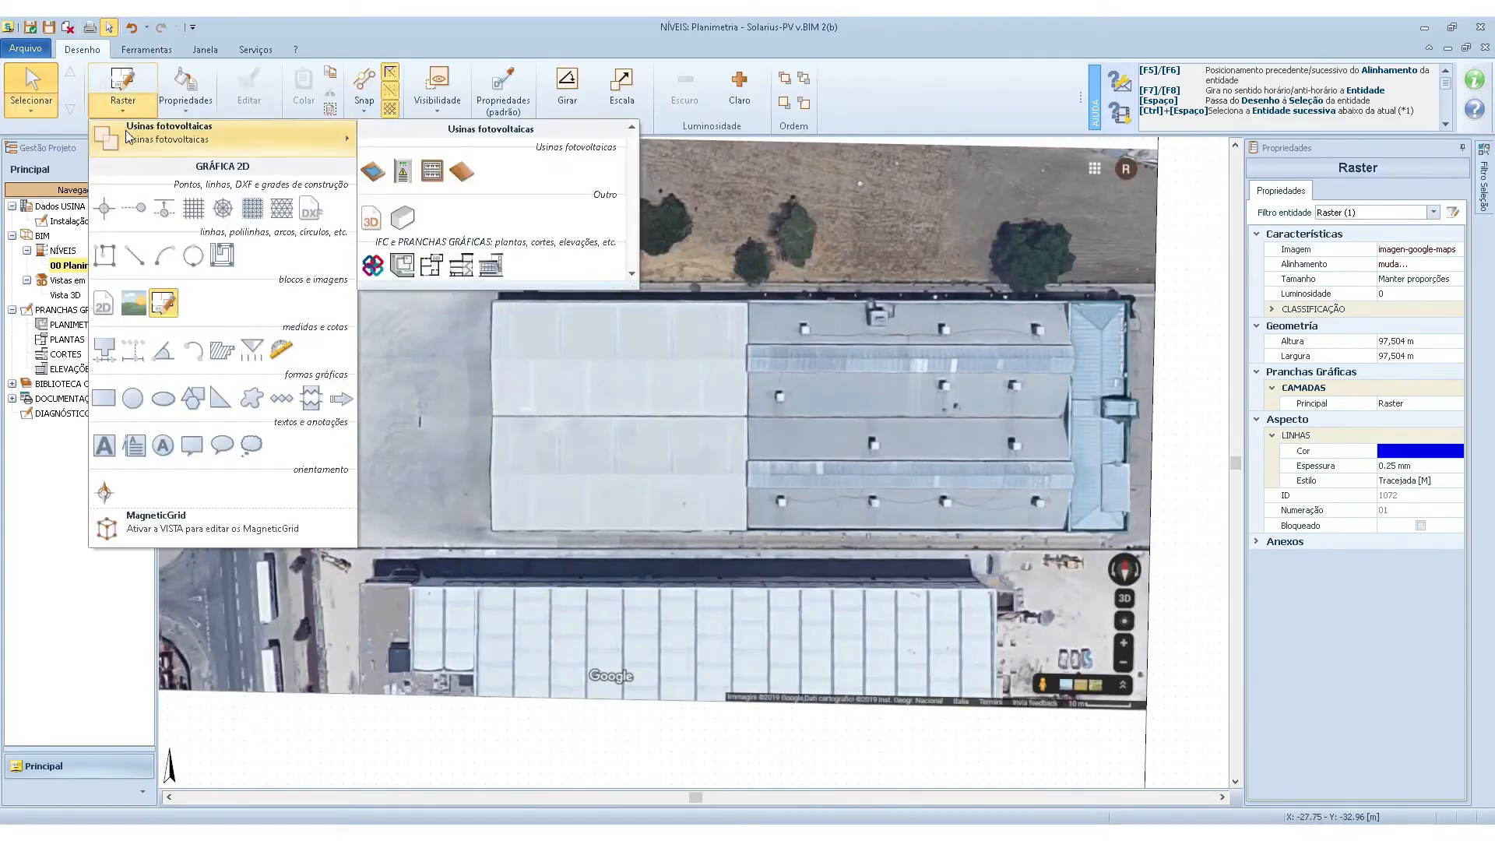
click(135, 209)
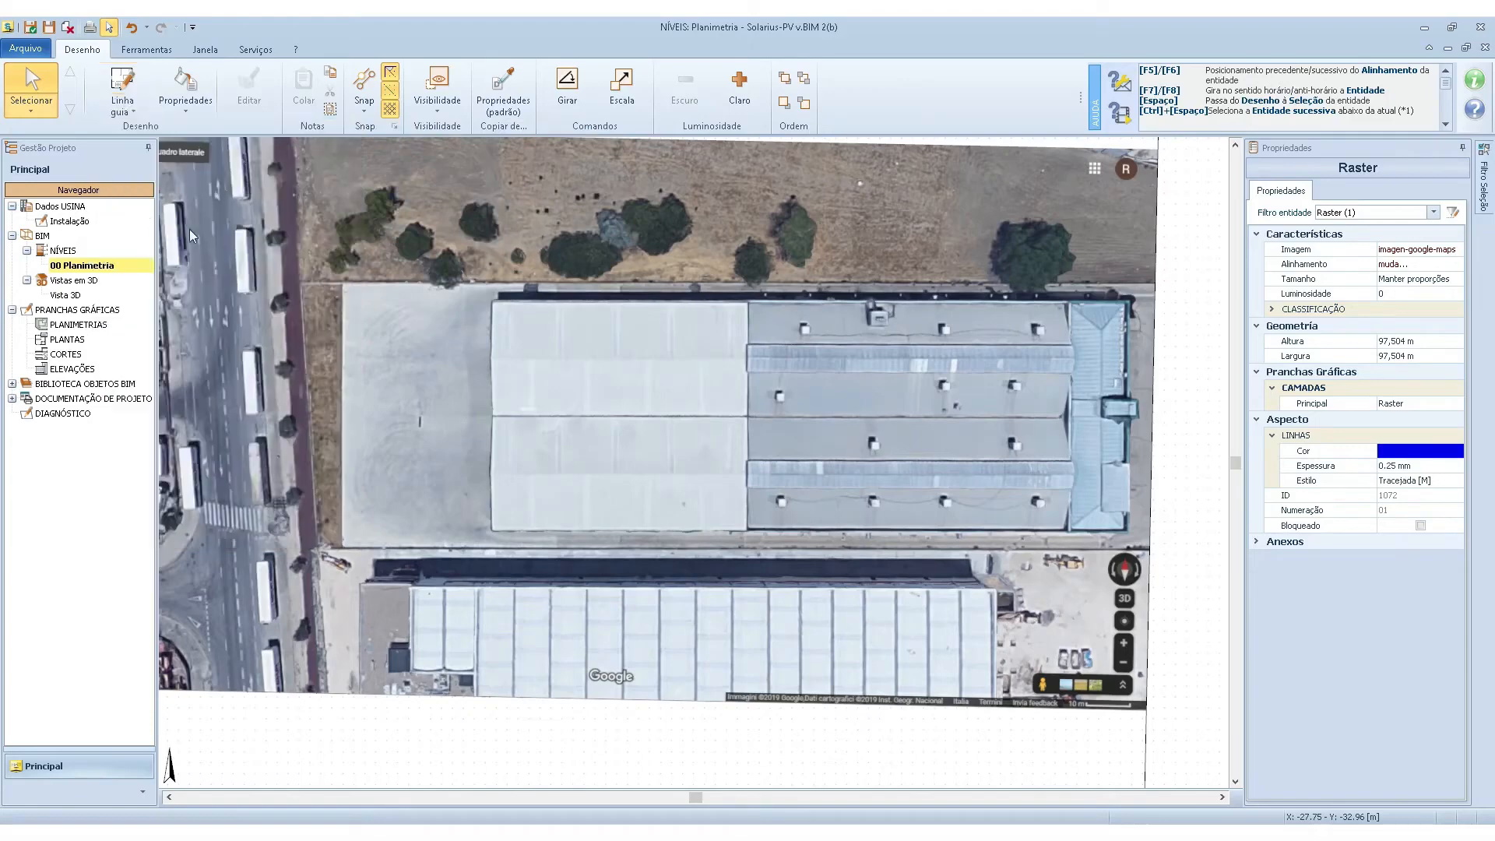
click(492, 532)
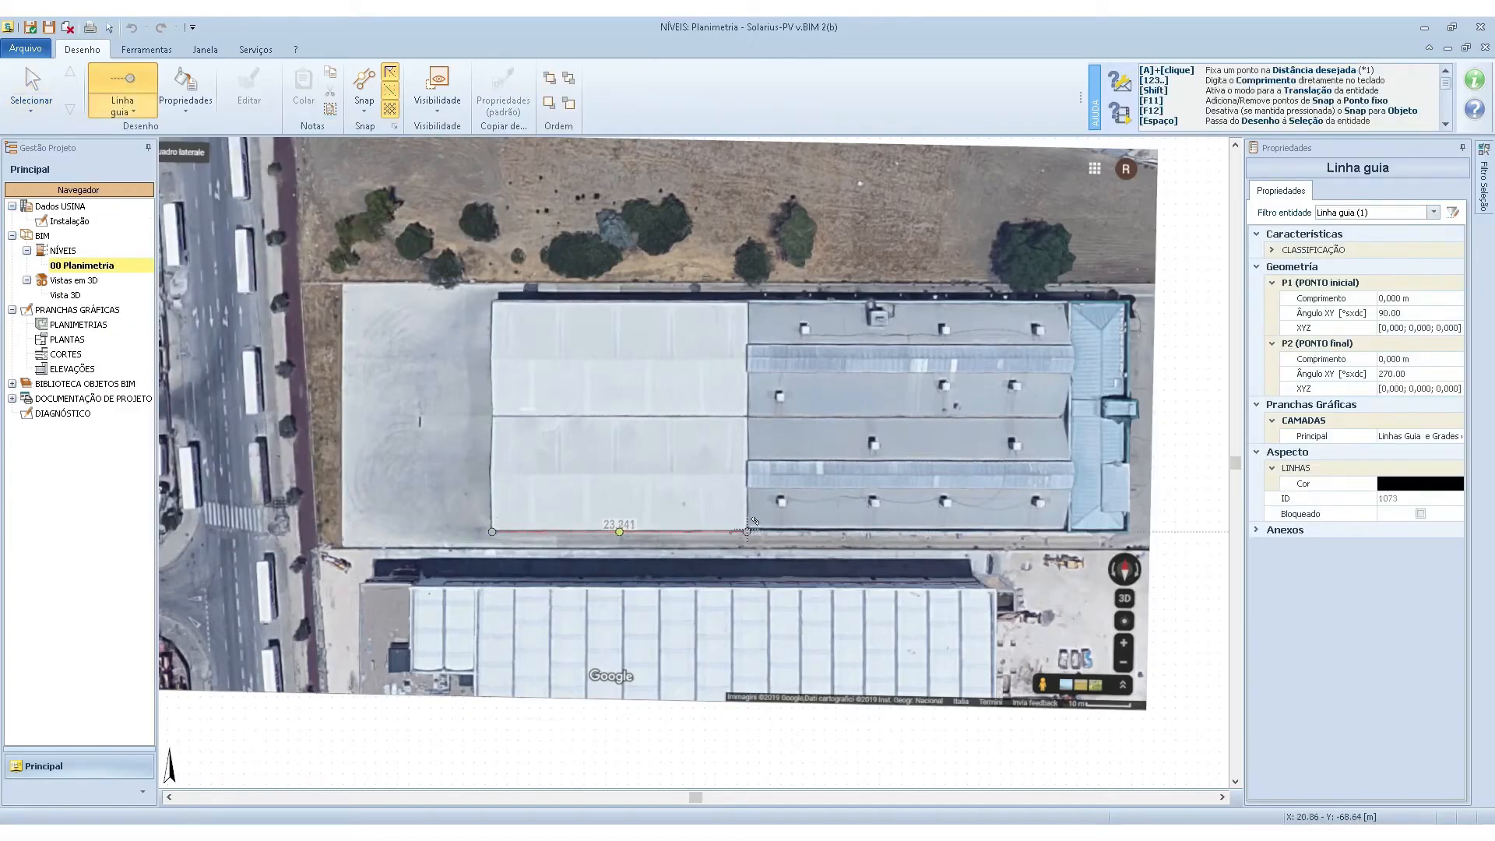
key(Escape)
Add a parallel guide line at the upper edge of the light grey roof, based on its lower edge.
click(122, 107)
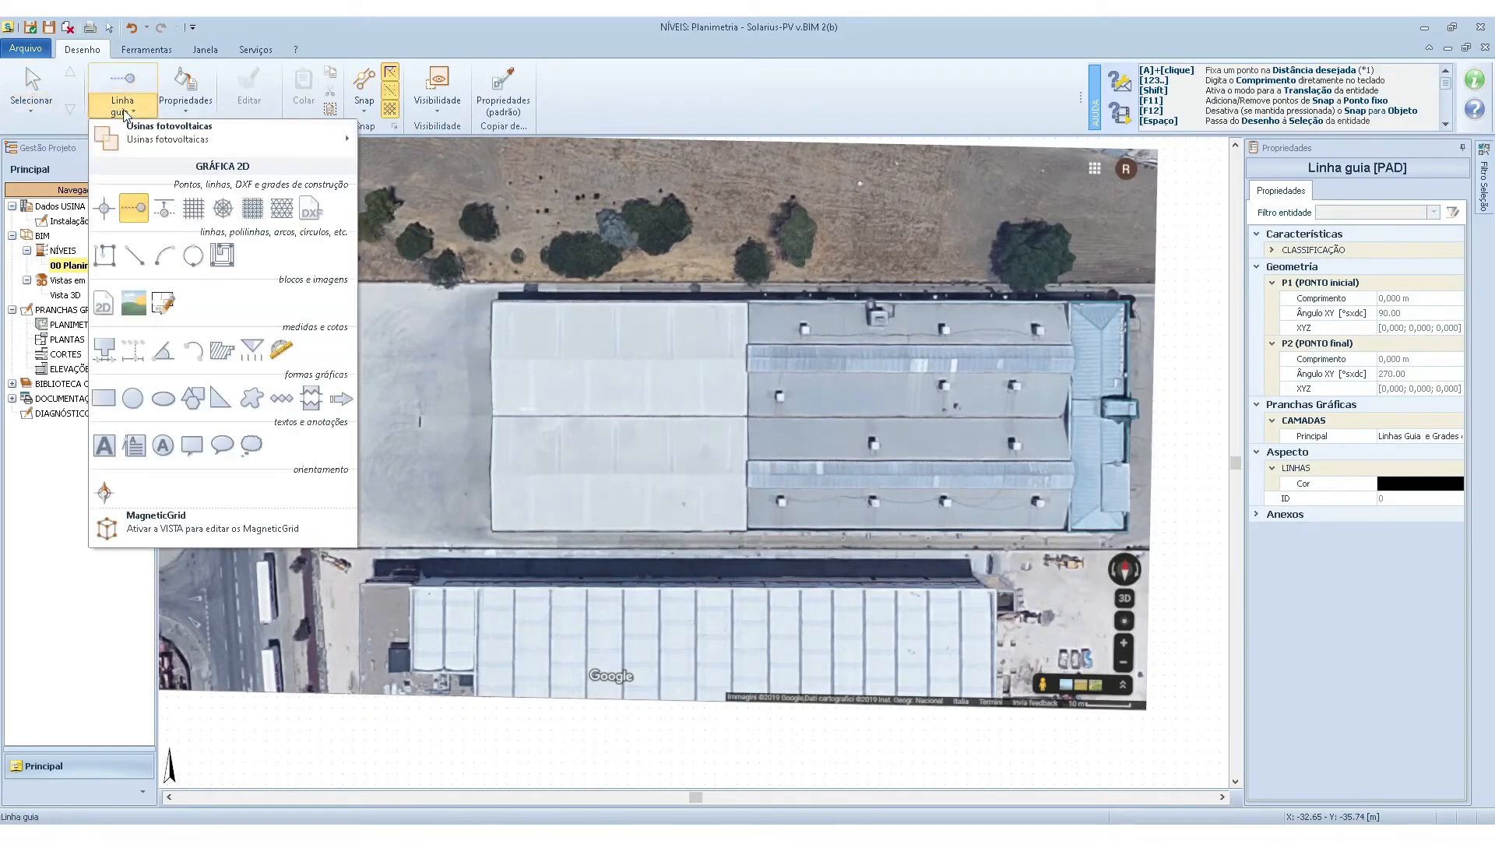
click(164, 208)
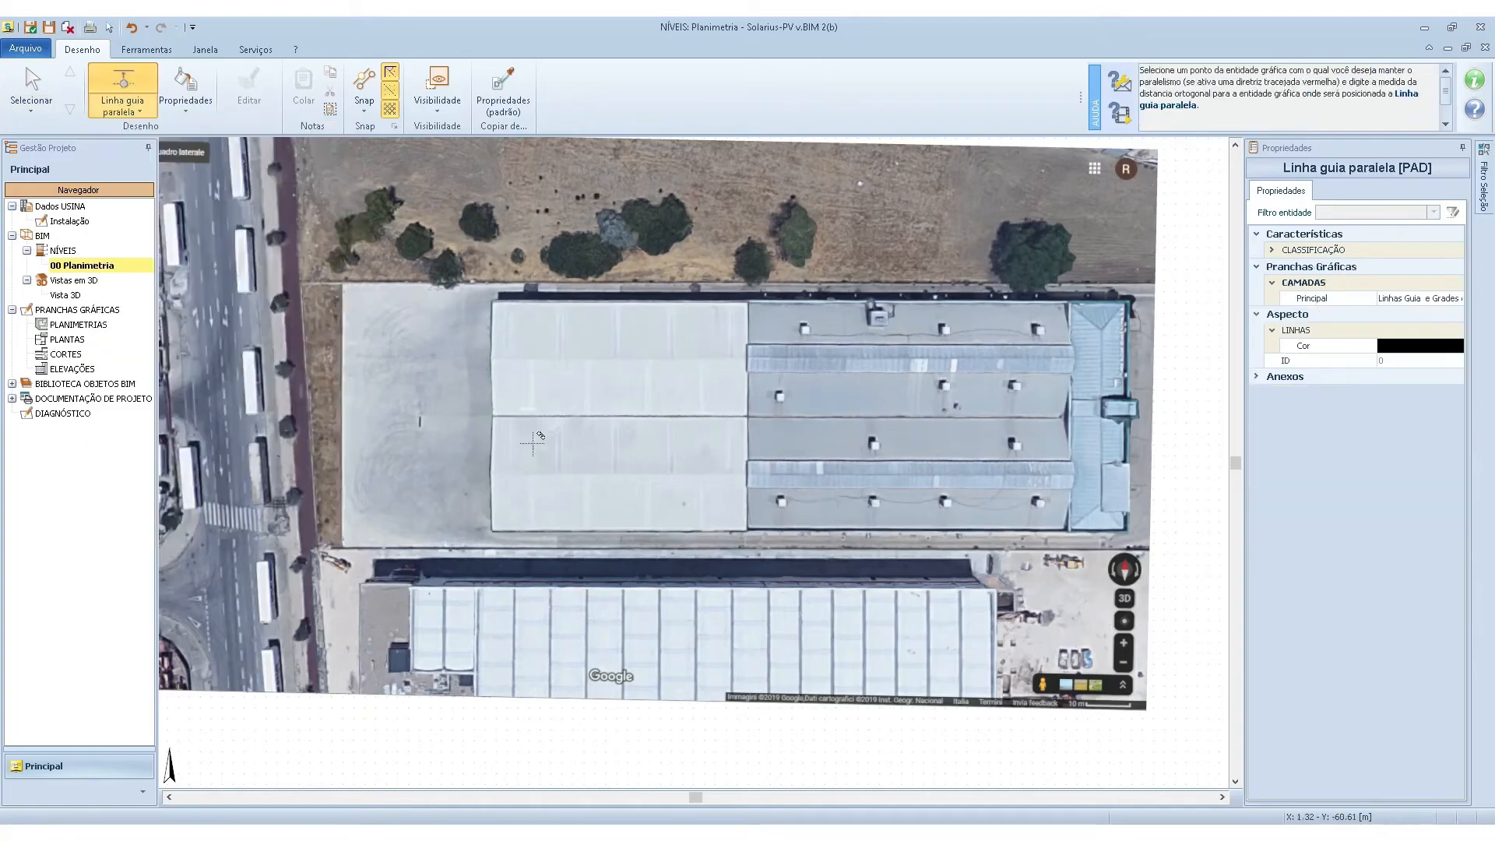
click(533, 532)
click(503, 296)
Outline the light grey roof as an inclined surface through its four corners and confirm the polyline.
click(113, 112)
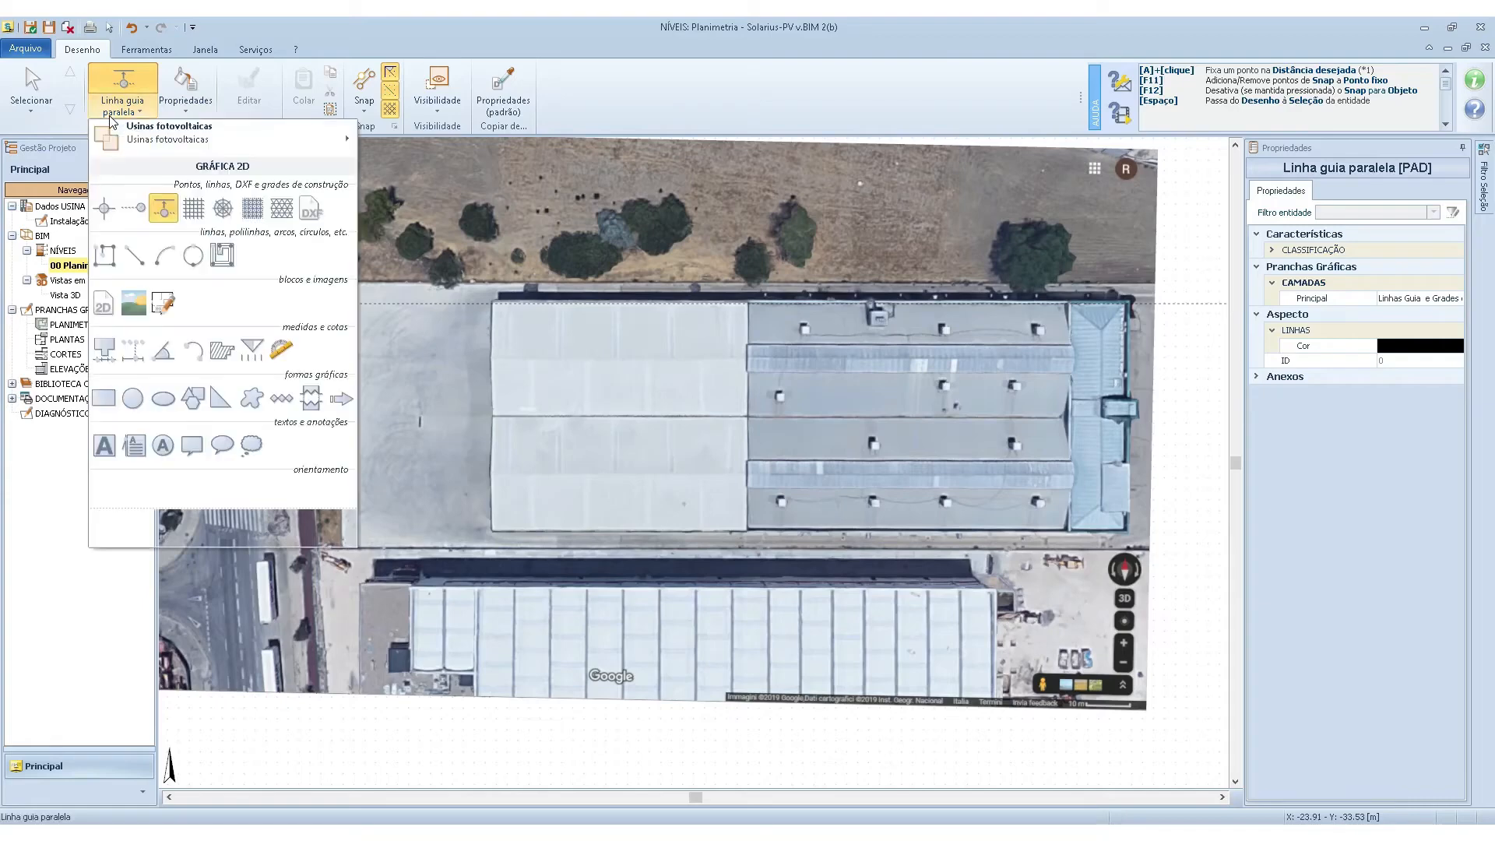
mouse_move(170, 140)
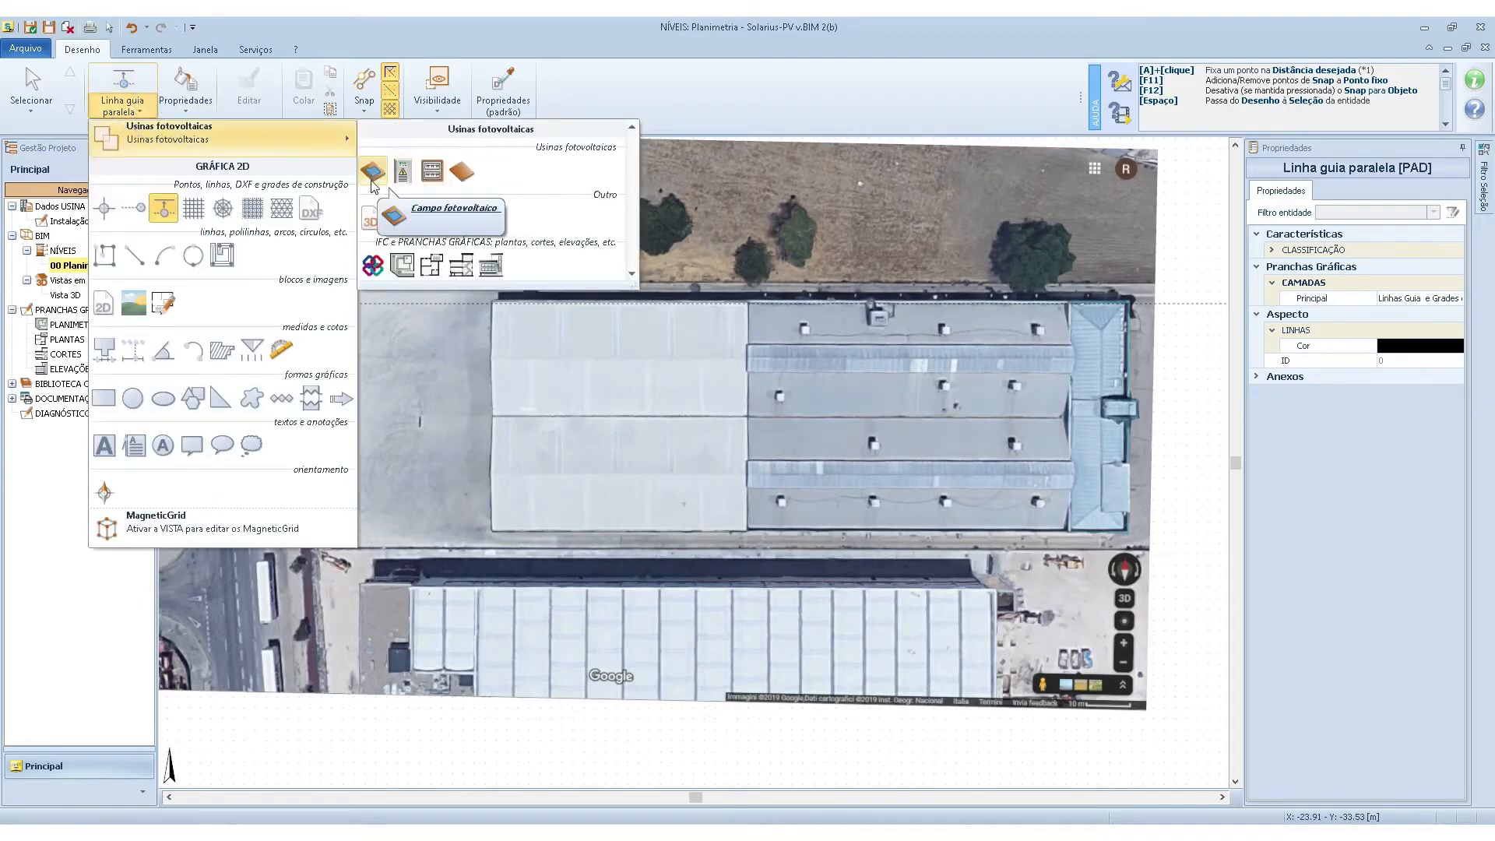
click(462, 173)
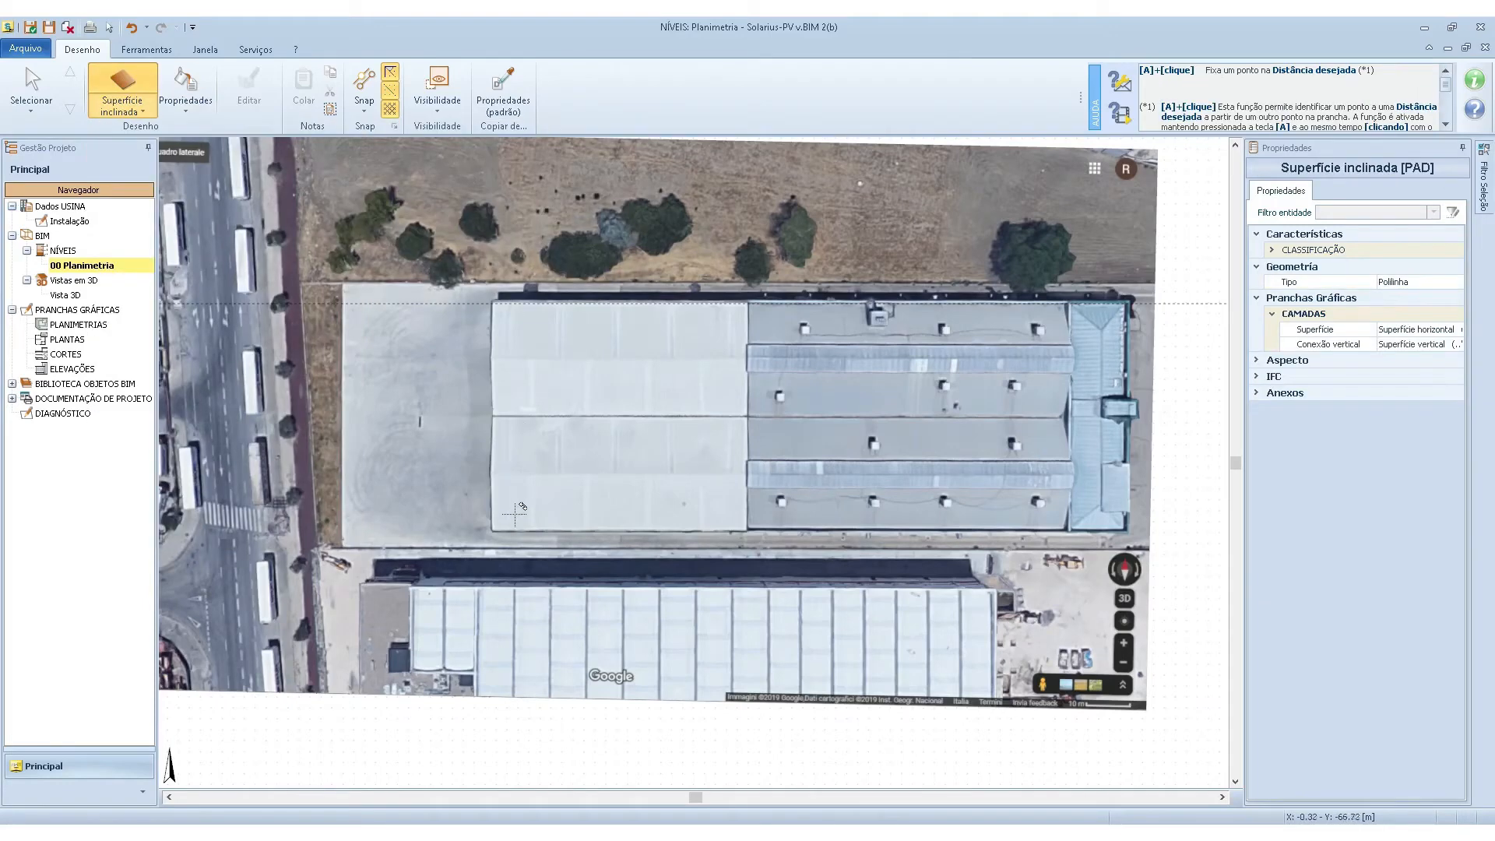
click(493, 531)
click(492, 303)
click(748, 303)
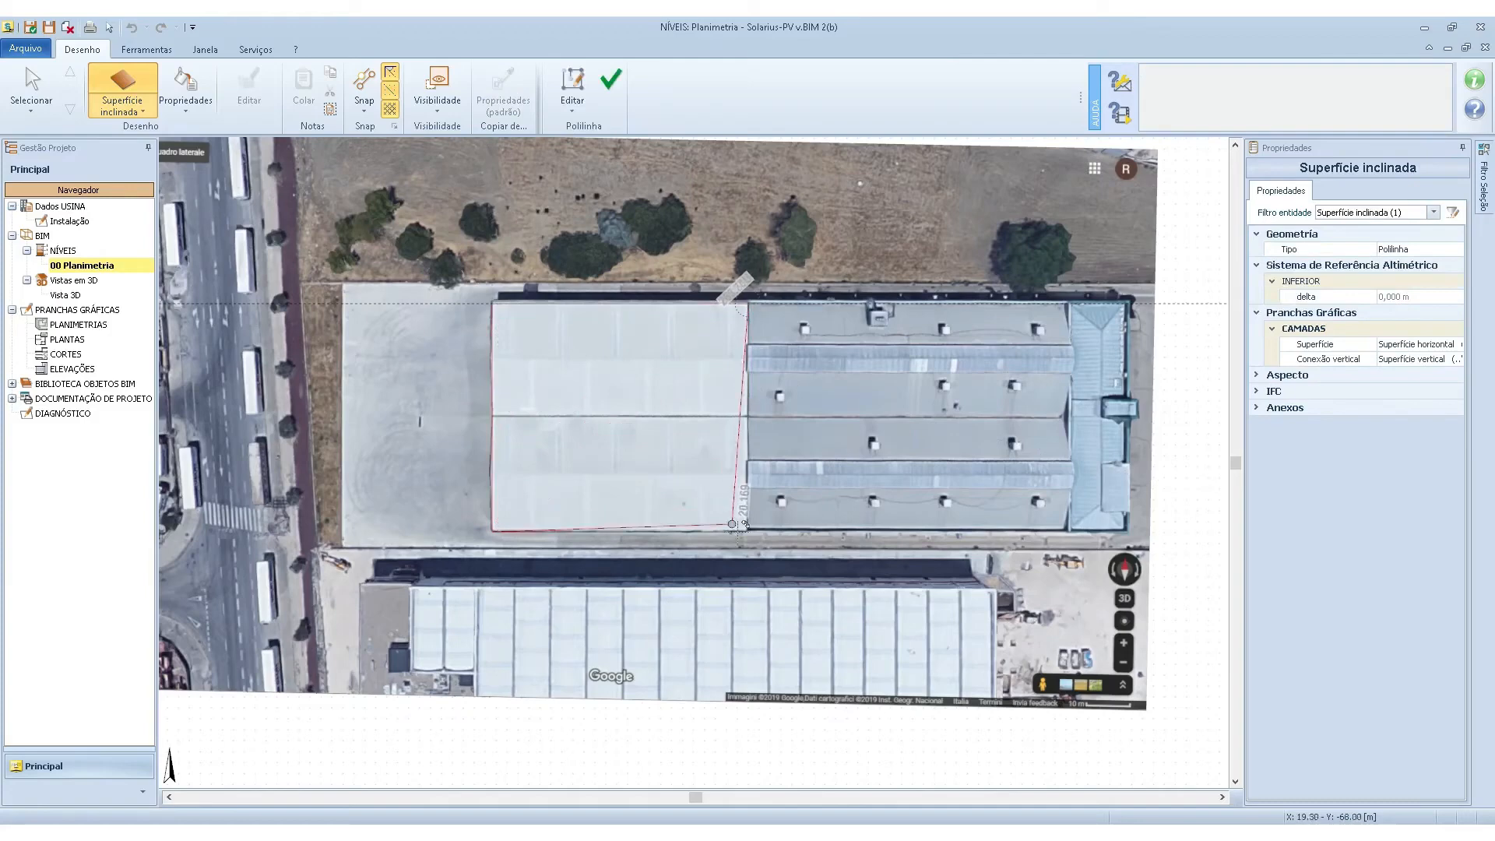
click(746, 531)
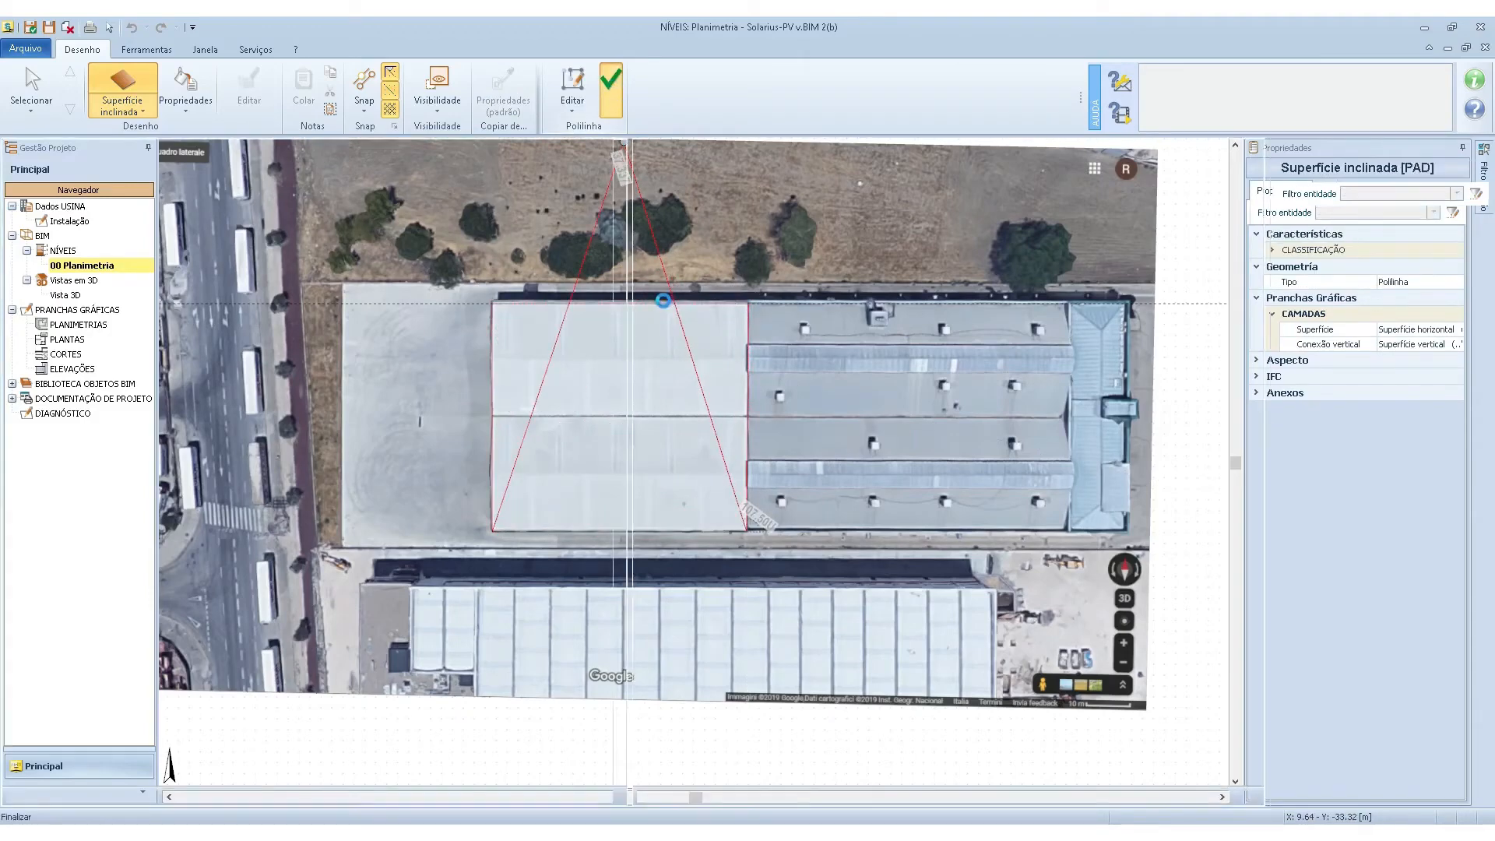
click(611, 87)
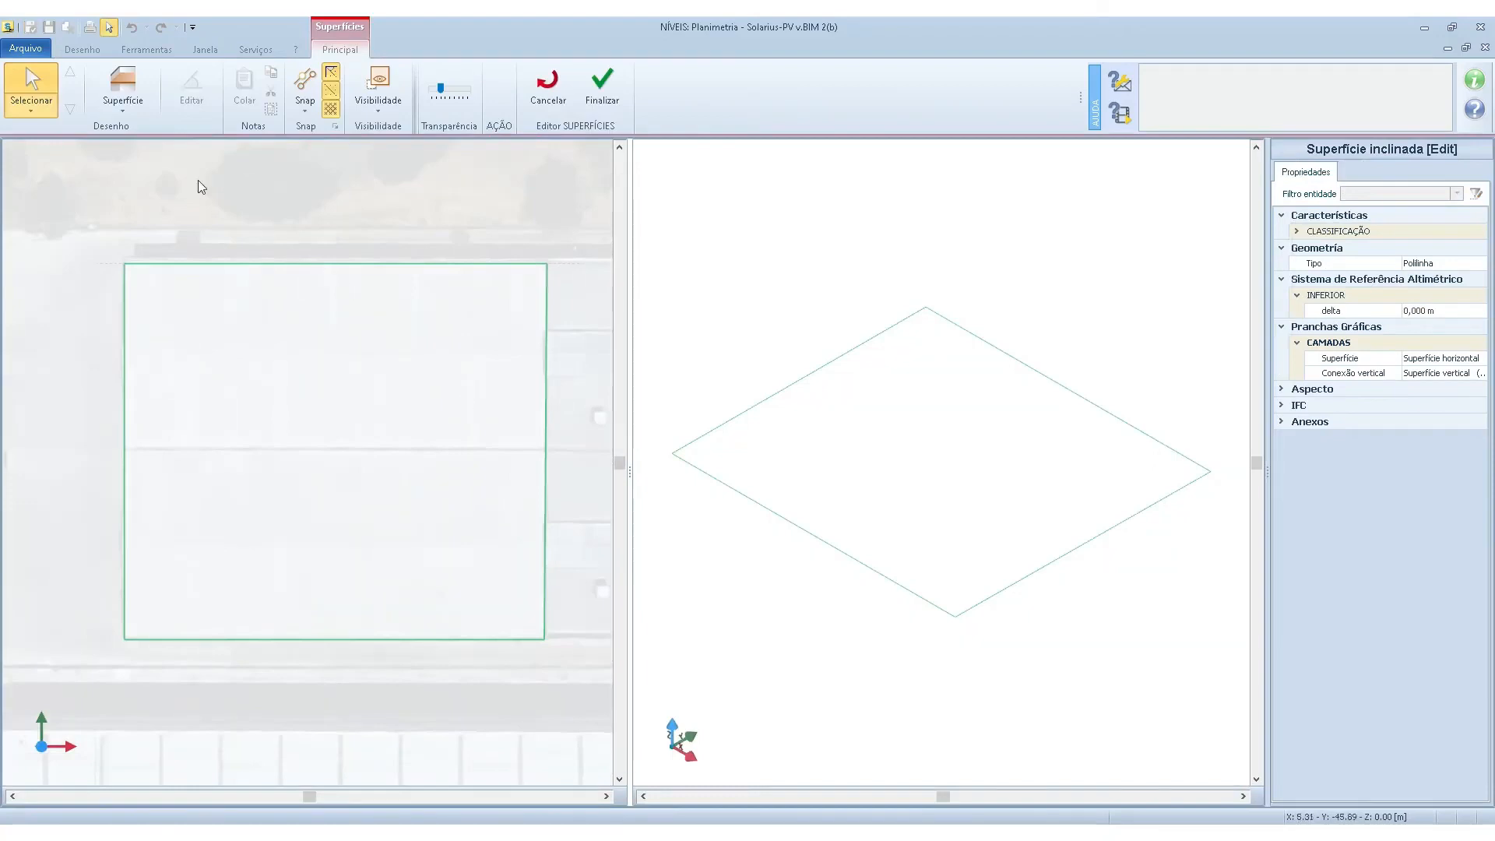
Place a parallel guide line 5 m inward from the roof outline's lower edge.
click(123, 97)
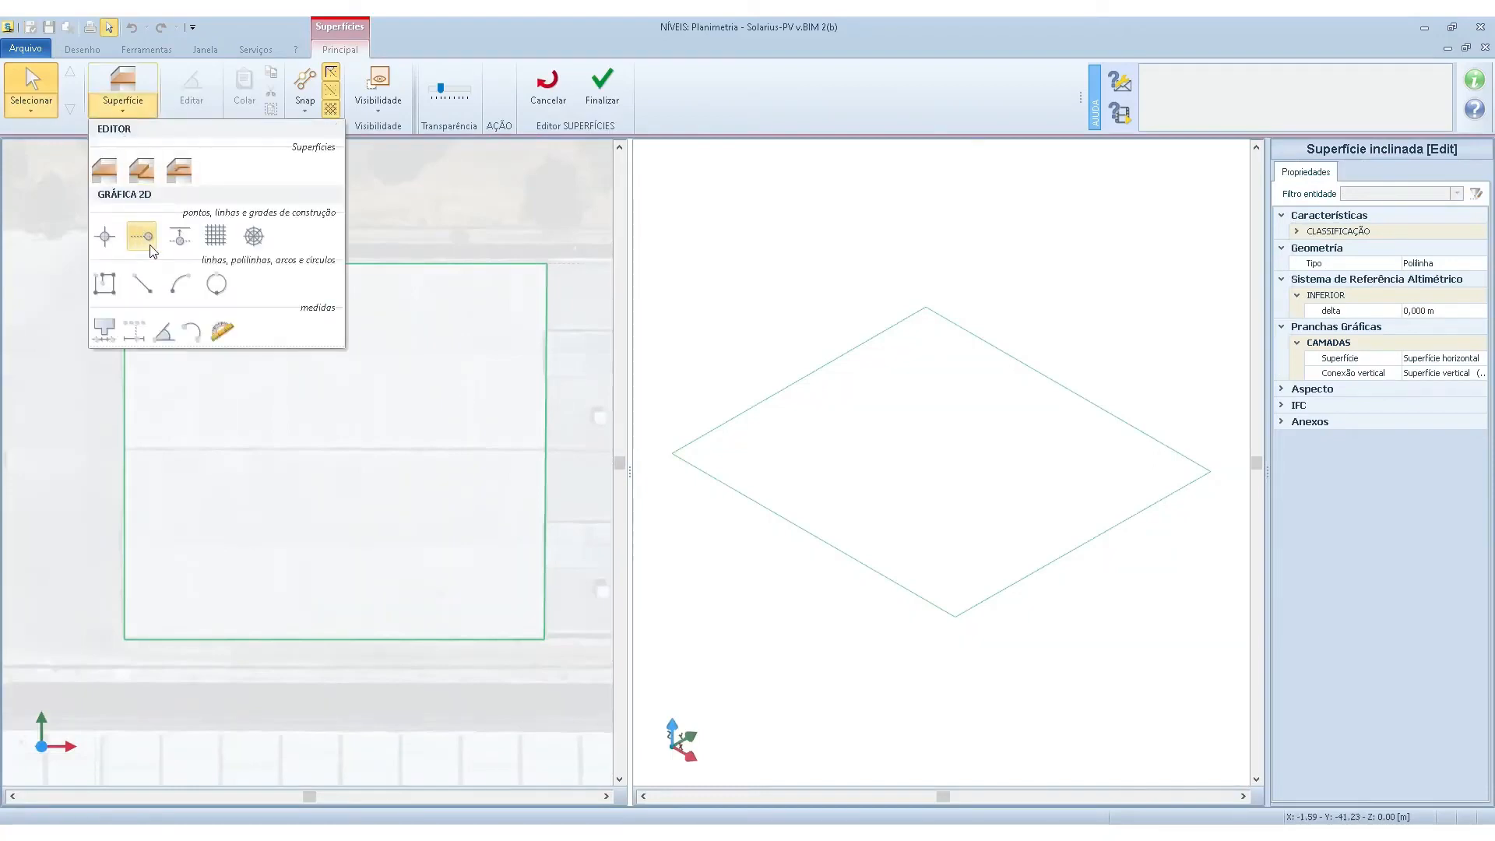
click(180, 236)
click(266, 638)
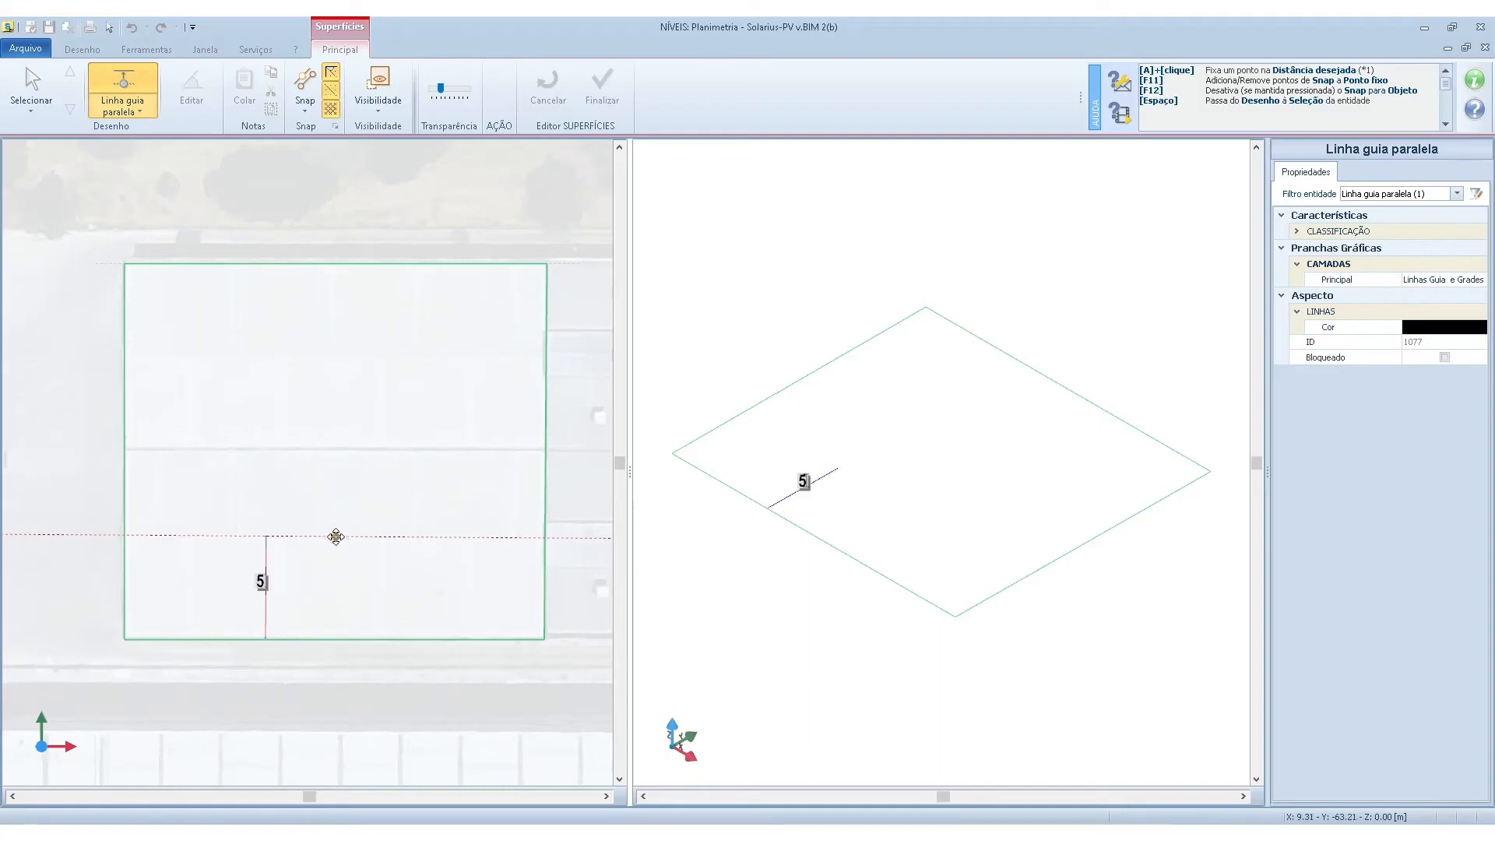
click(336, 536)
Draw a surface over the strip between the roof outline's lower edge and the guide line.
click(131, 116)
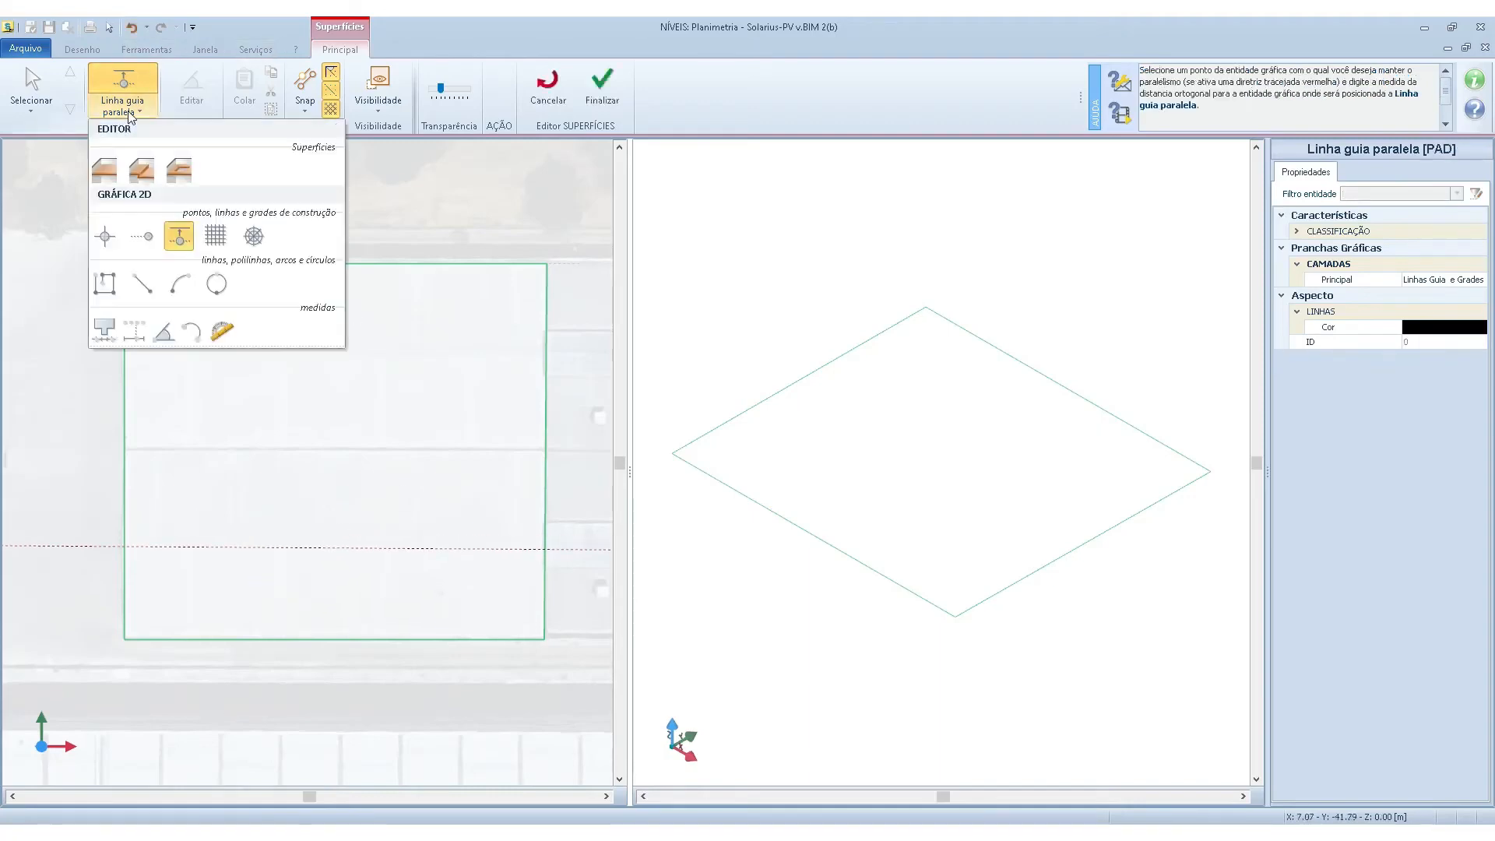
click(105, 166)
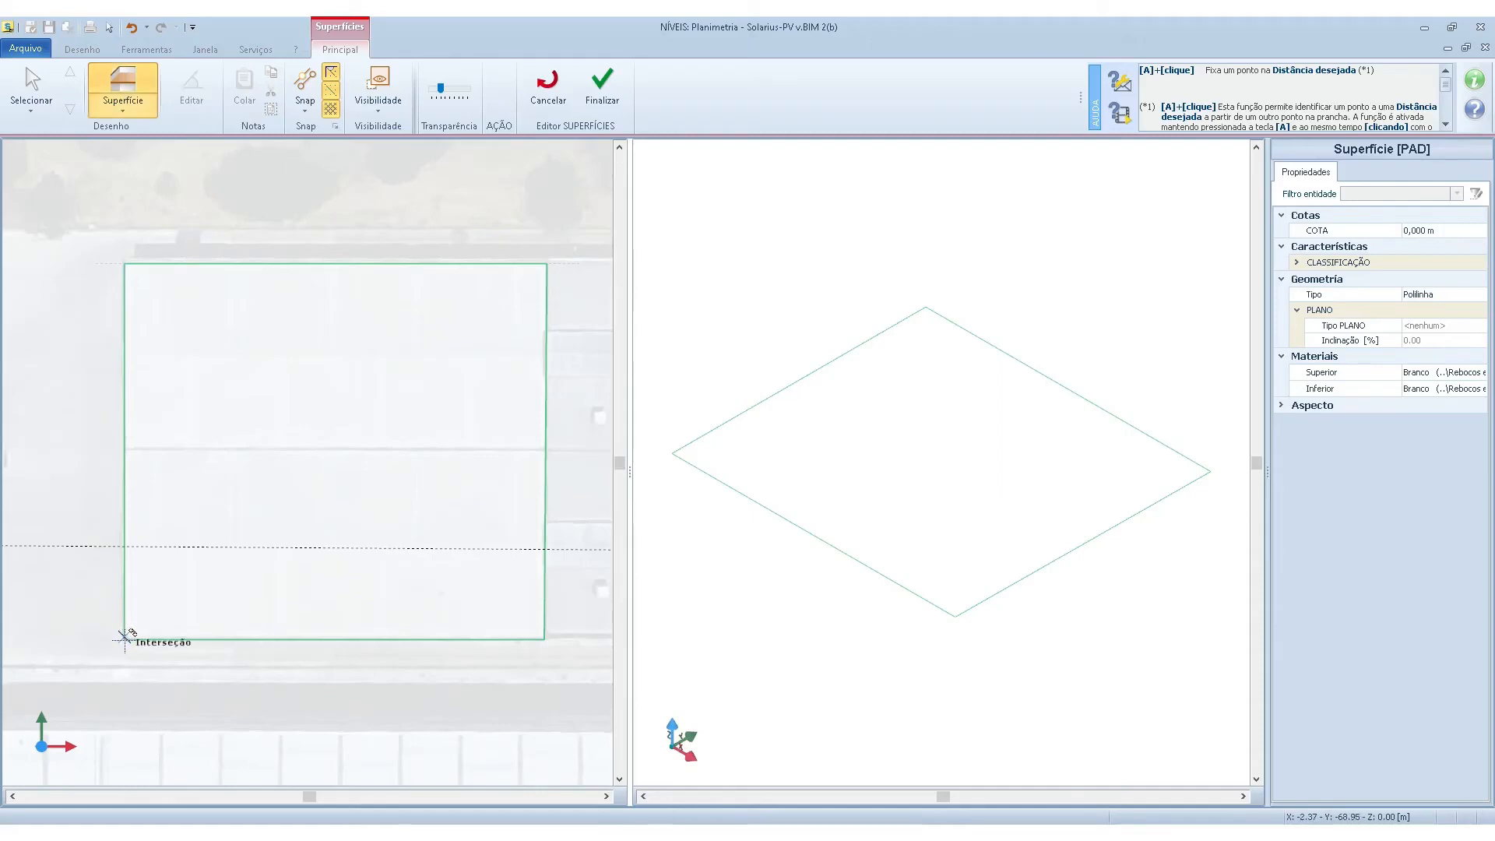
click(124, 637)
click(125, 546)
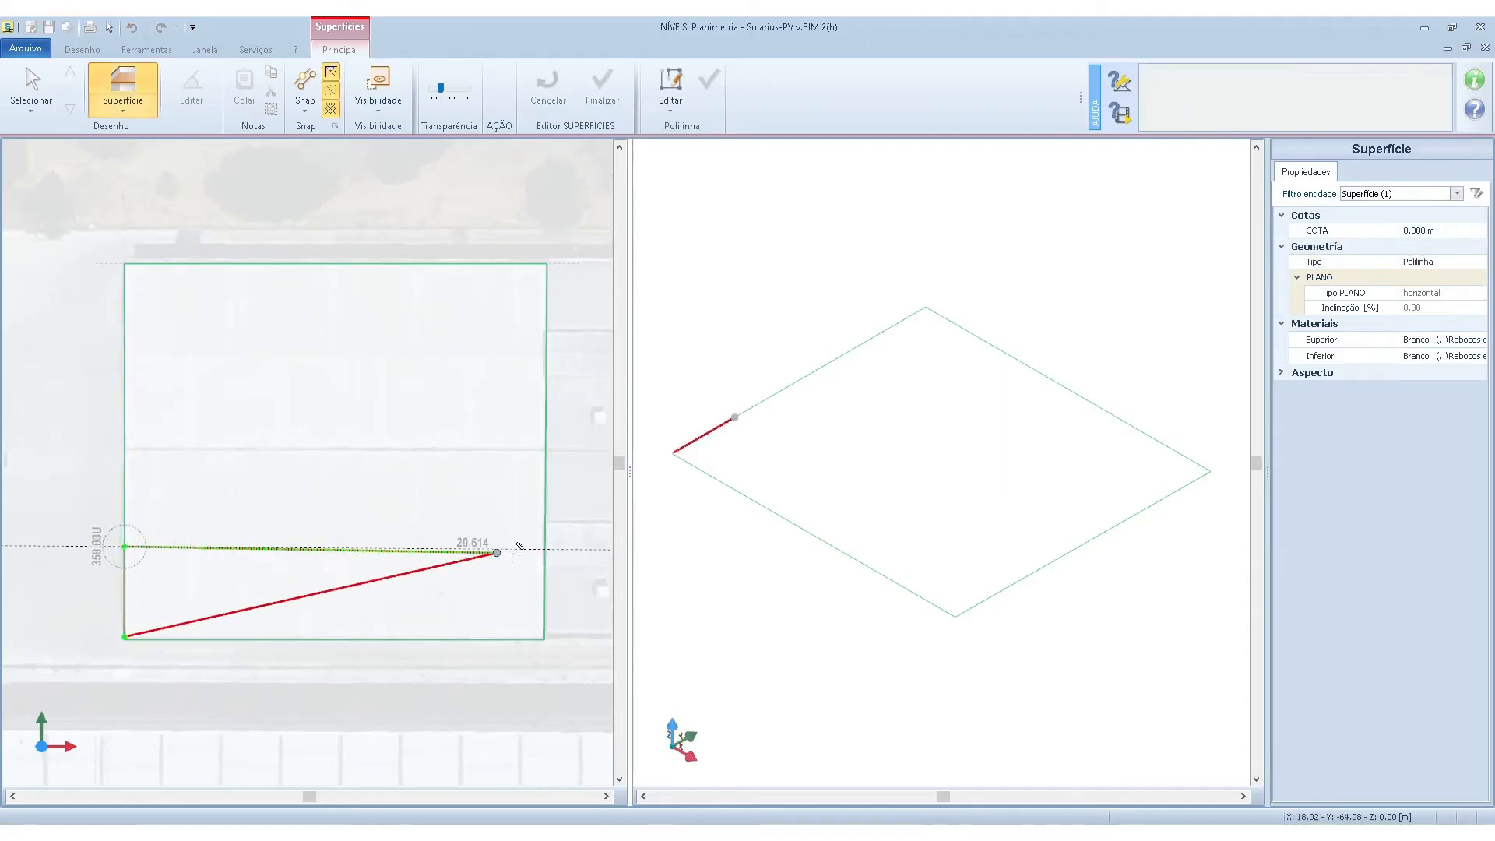
click(544, 548)
click(544, 638)
click(712, 85)
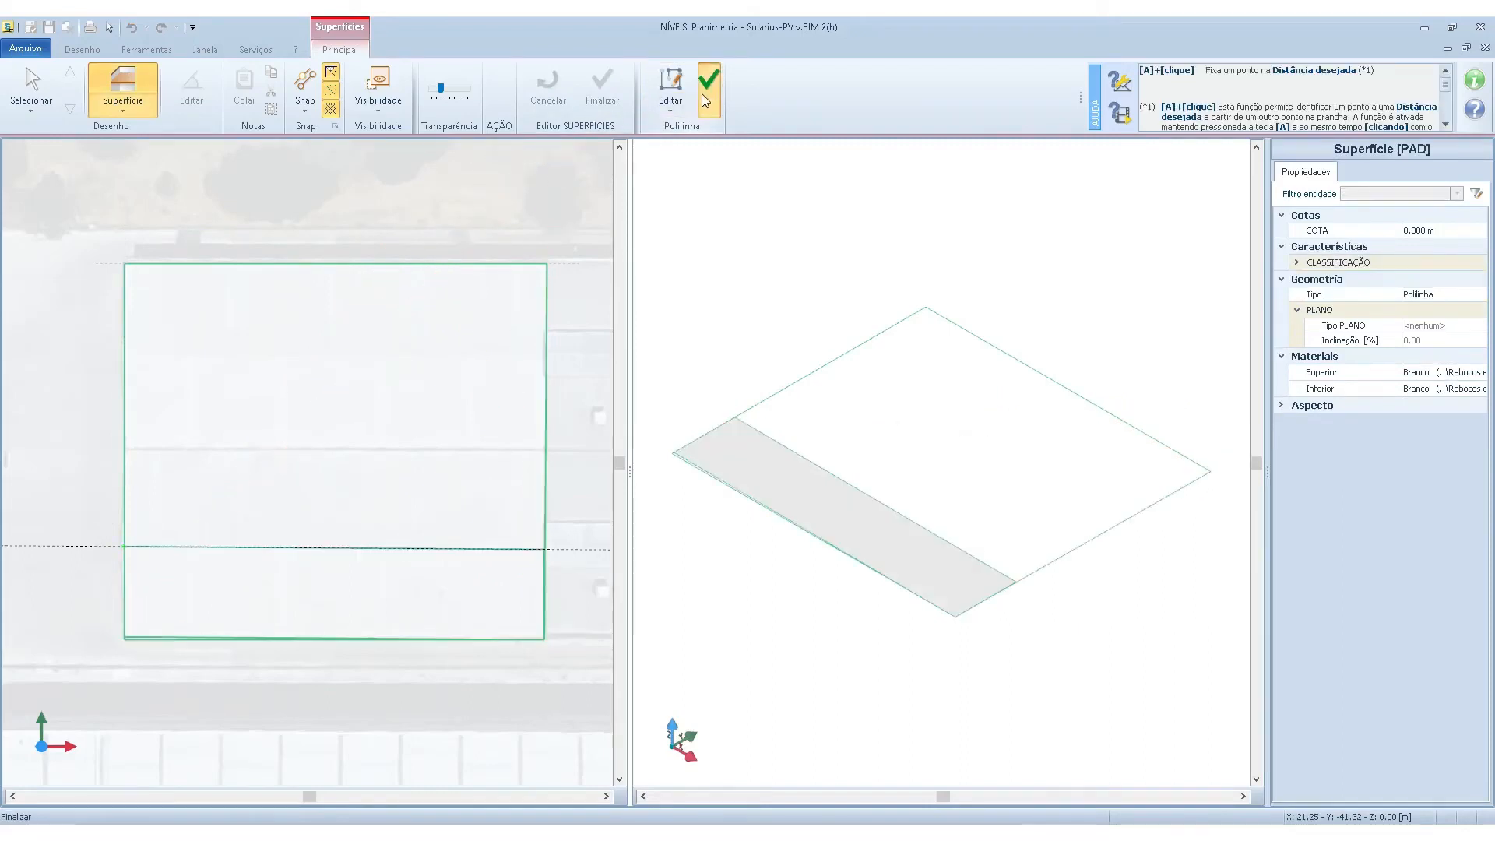
Define the lower strip's plane by three points (por três pontos) and move P1 to the strip's lower corner opposite P3.
click(810, 501)
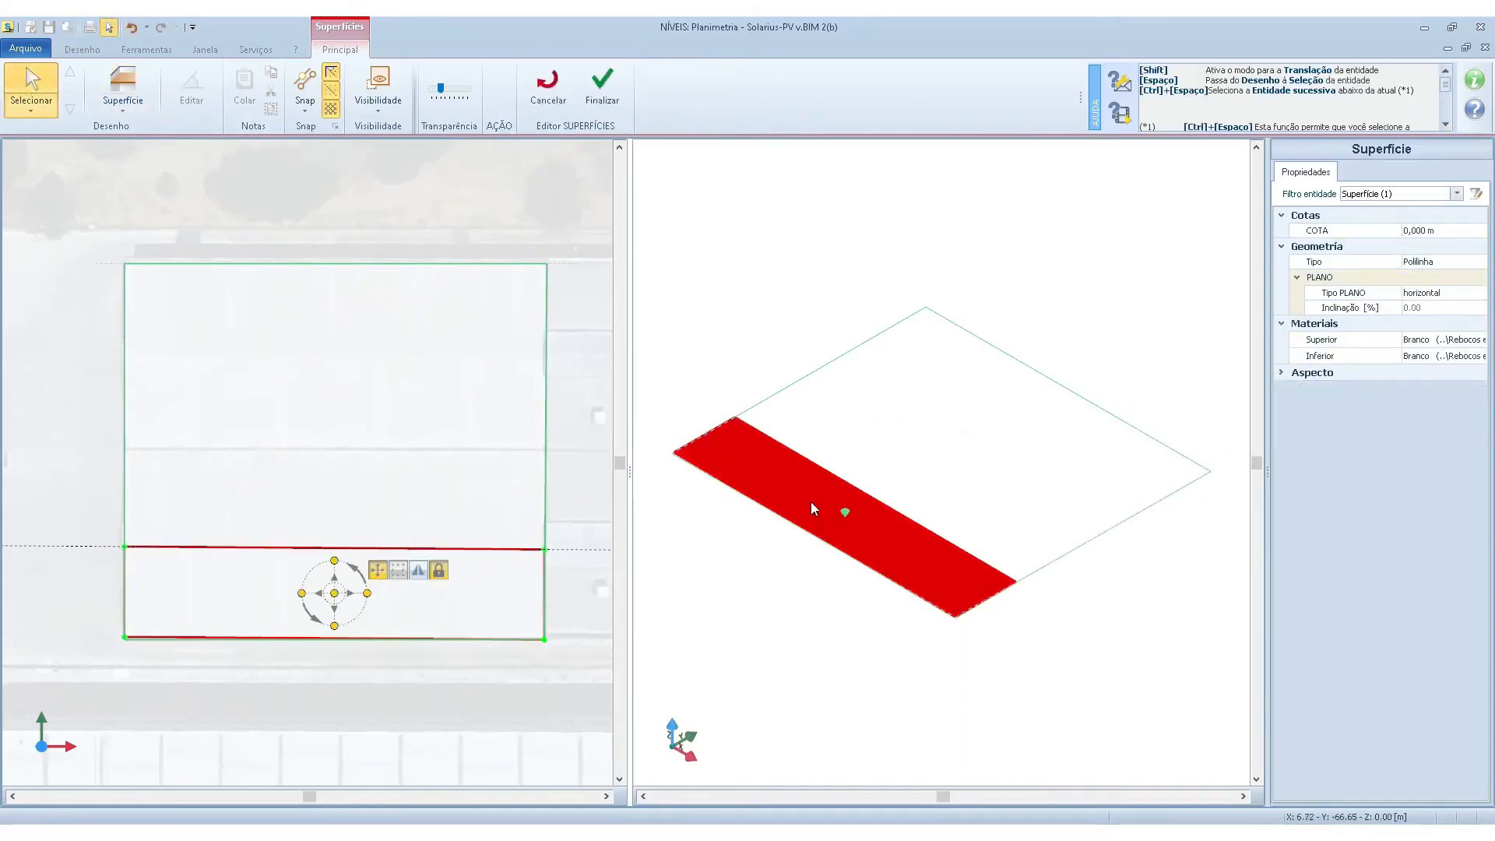
click(1480, 293)
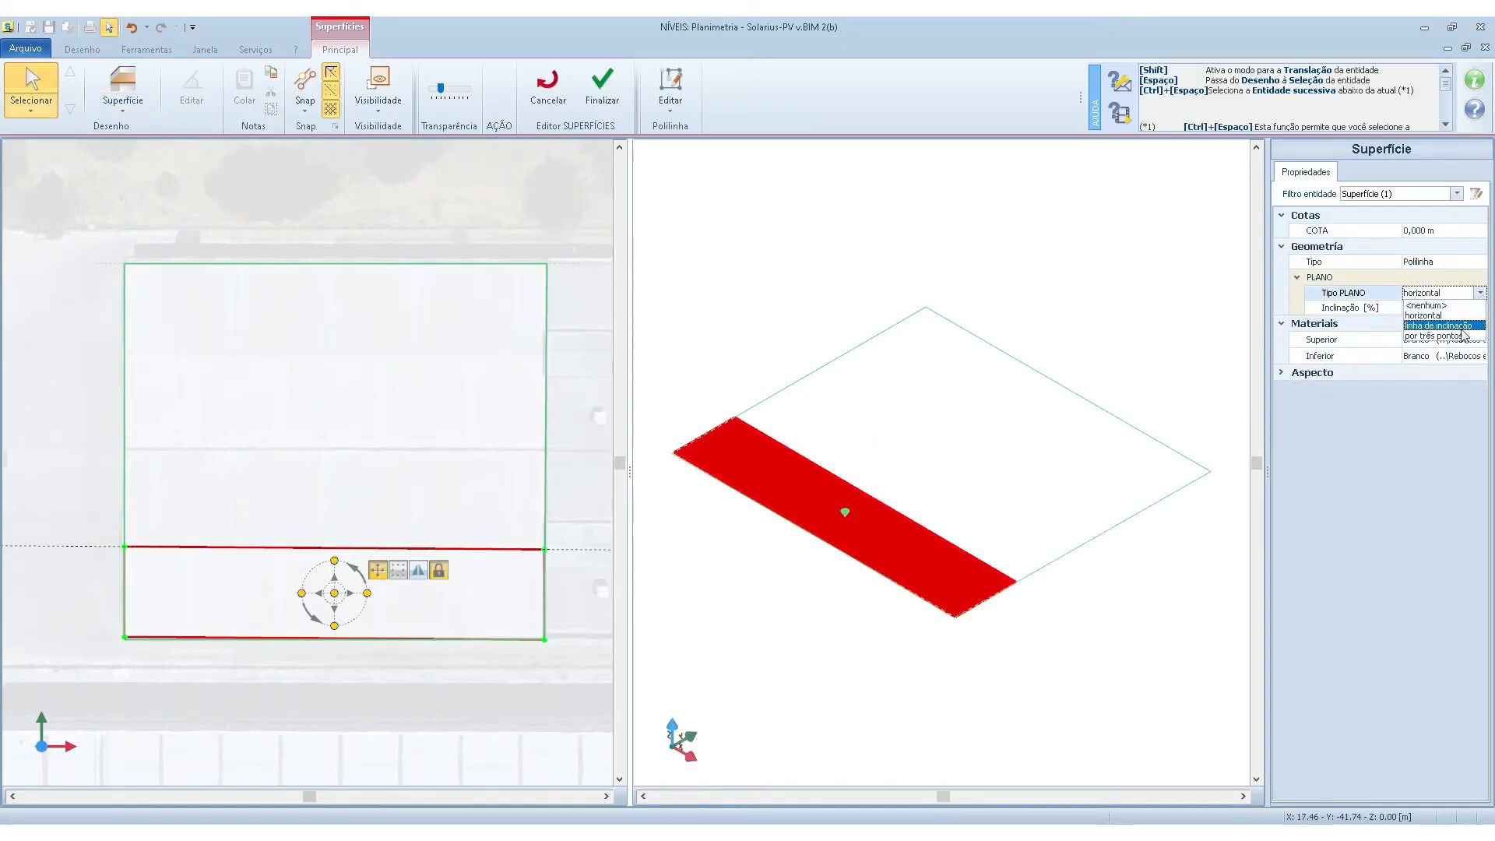
click(1436, 334)
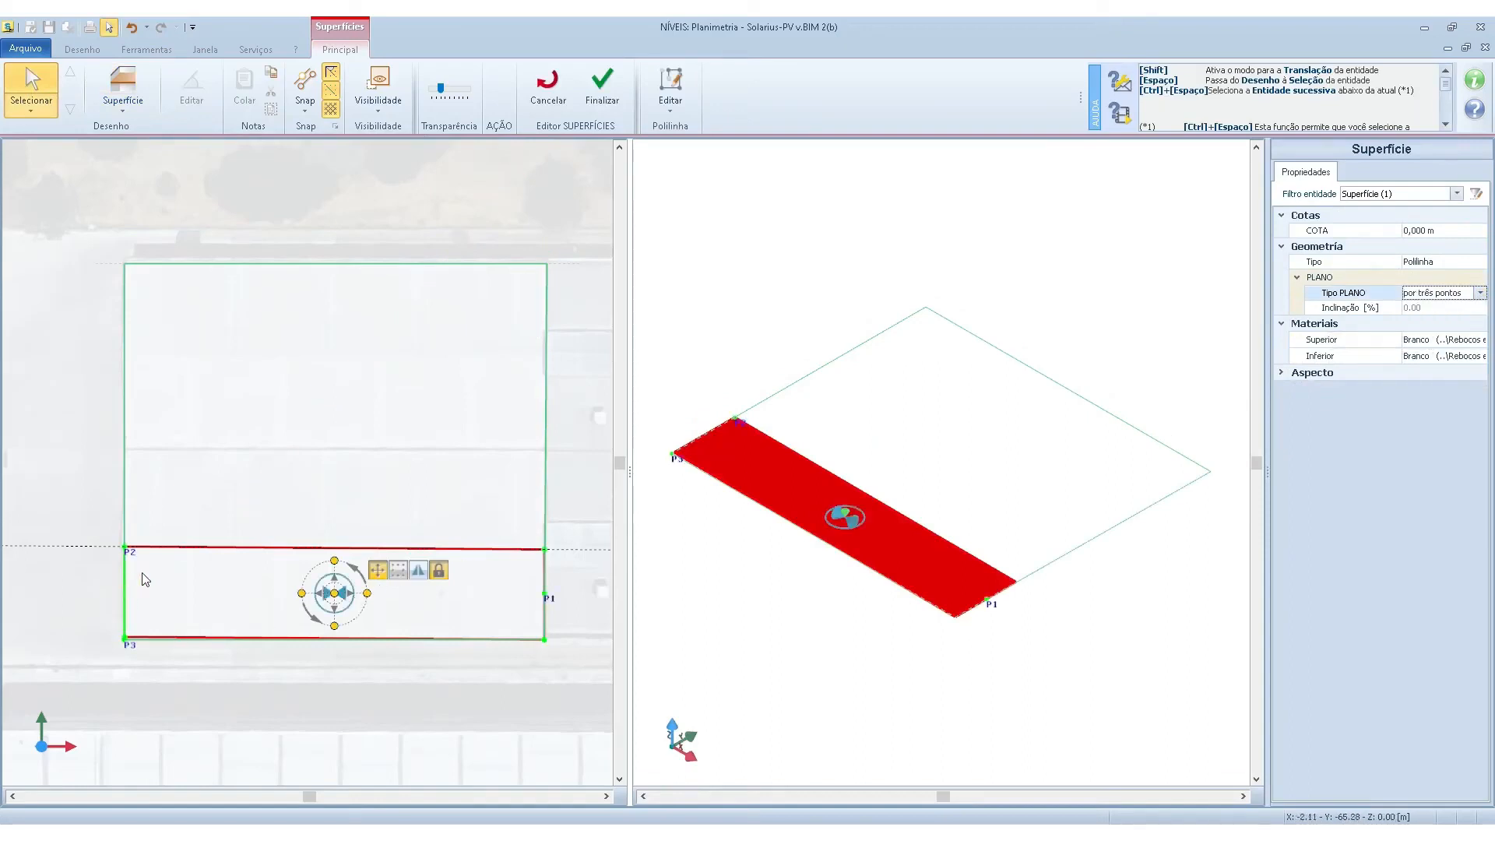
click(544, 639)
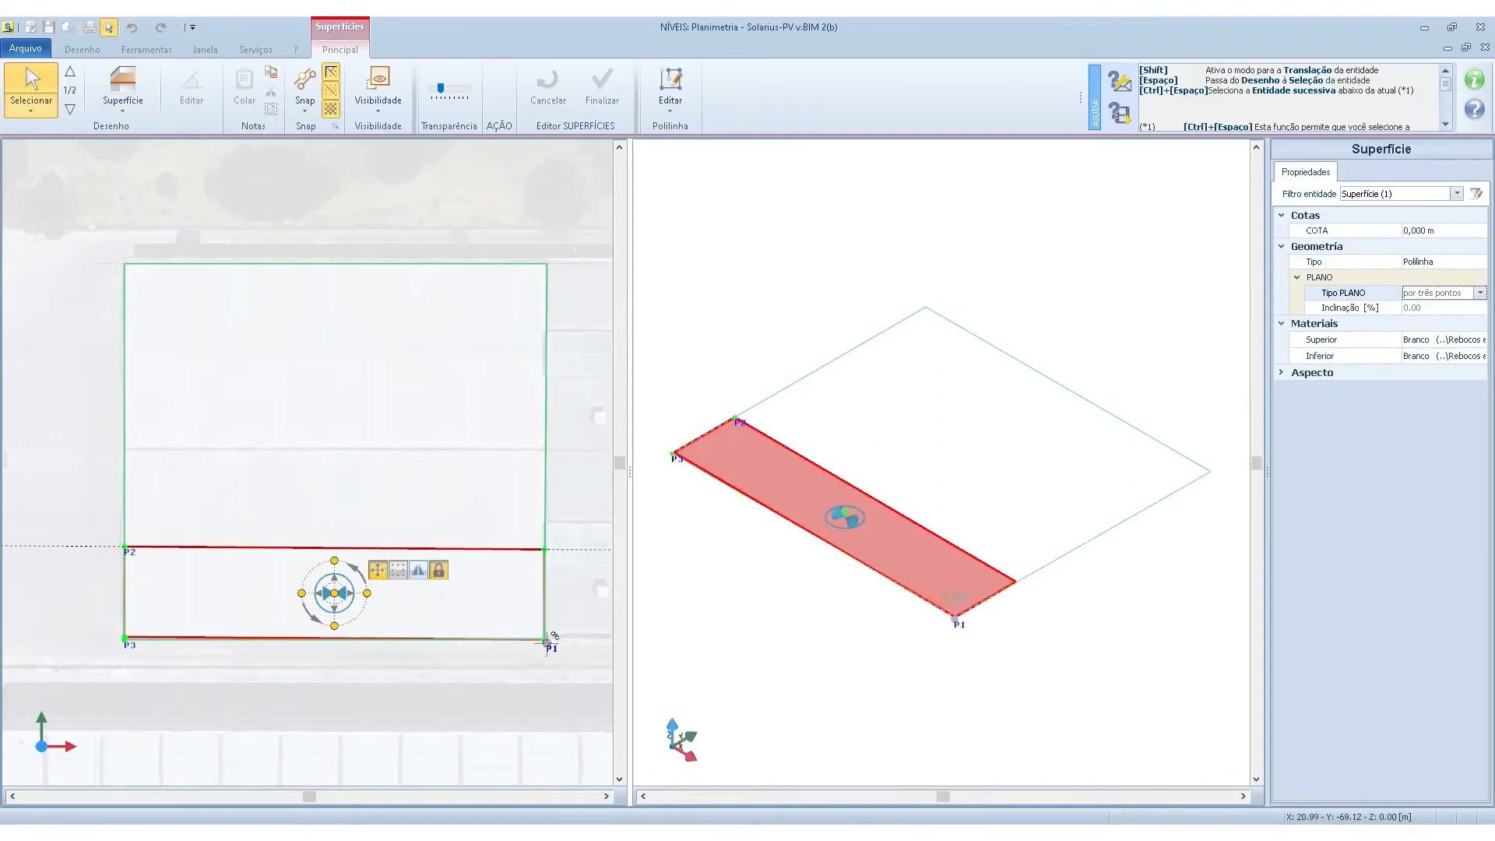
click(547, 638)
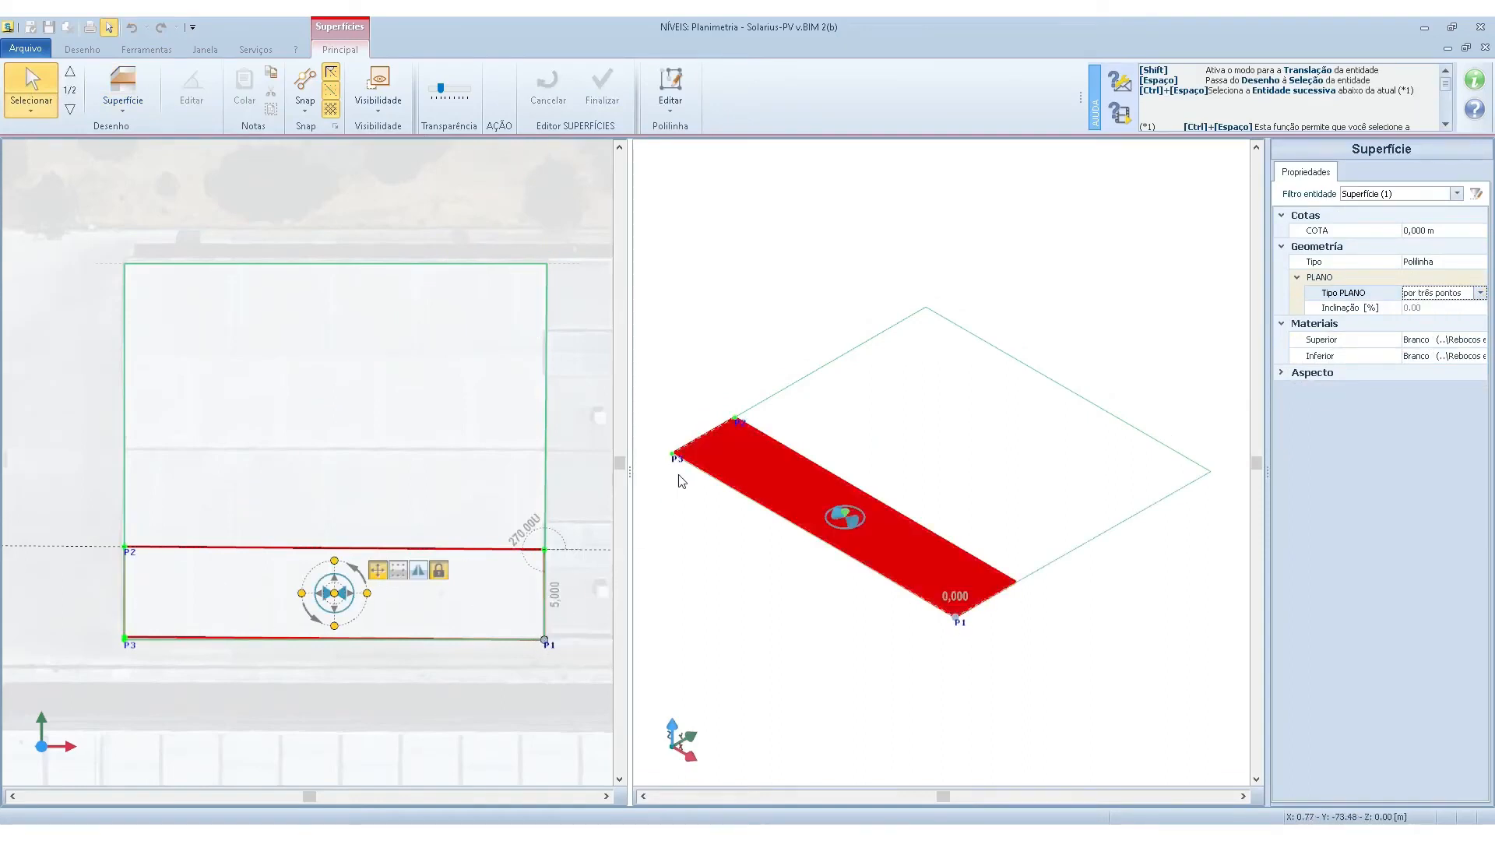
Raise point P2 of the lower strip to a height of 1.5 m.
click(736, 418)
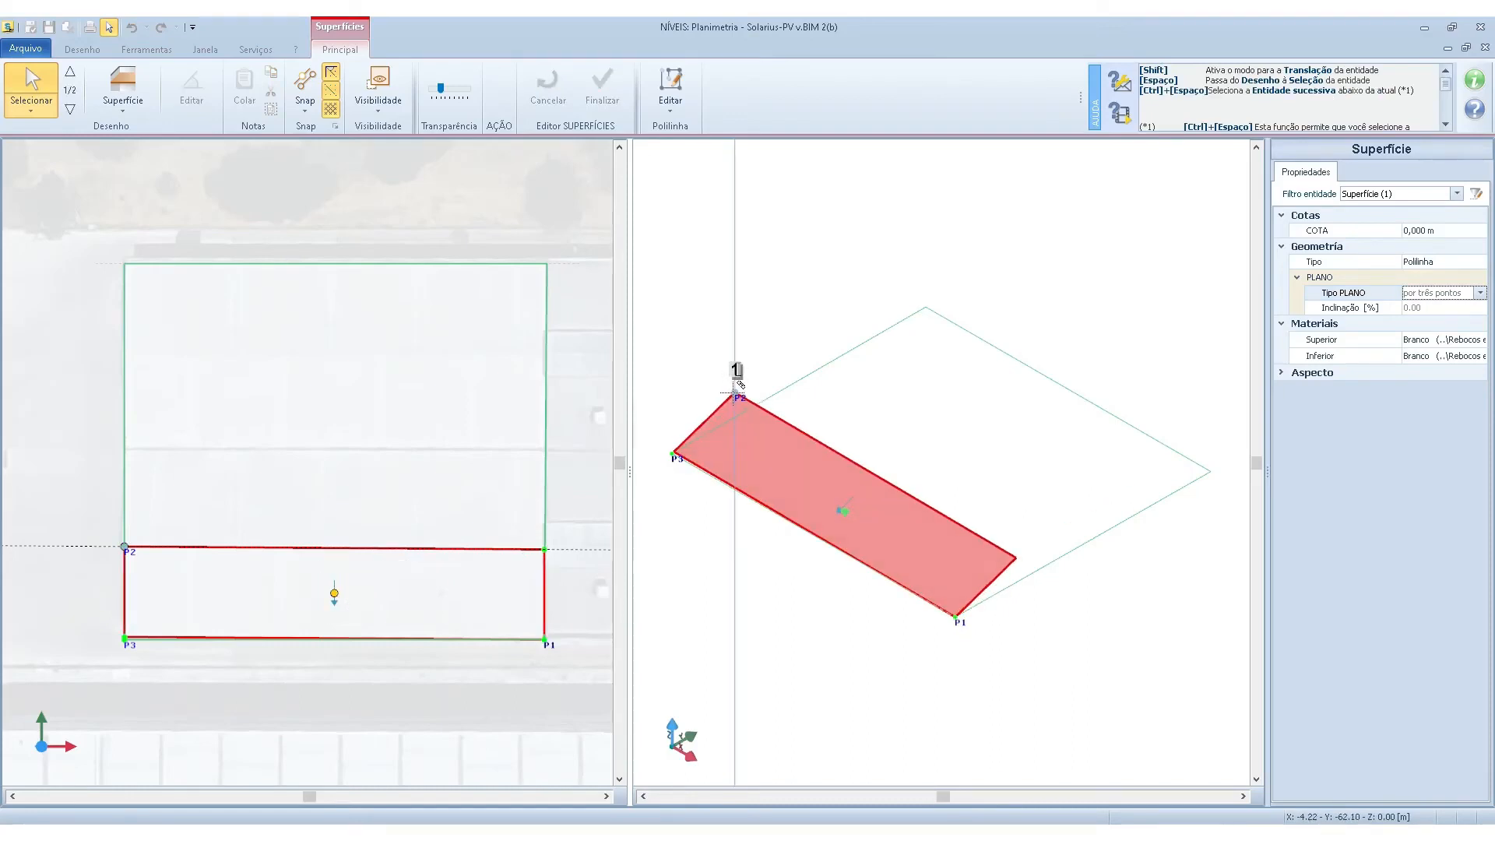
key(Return)
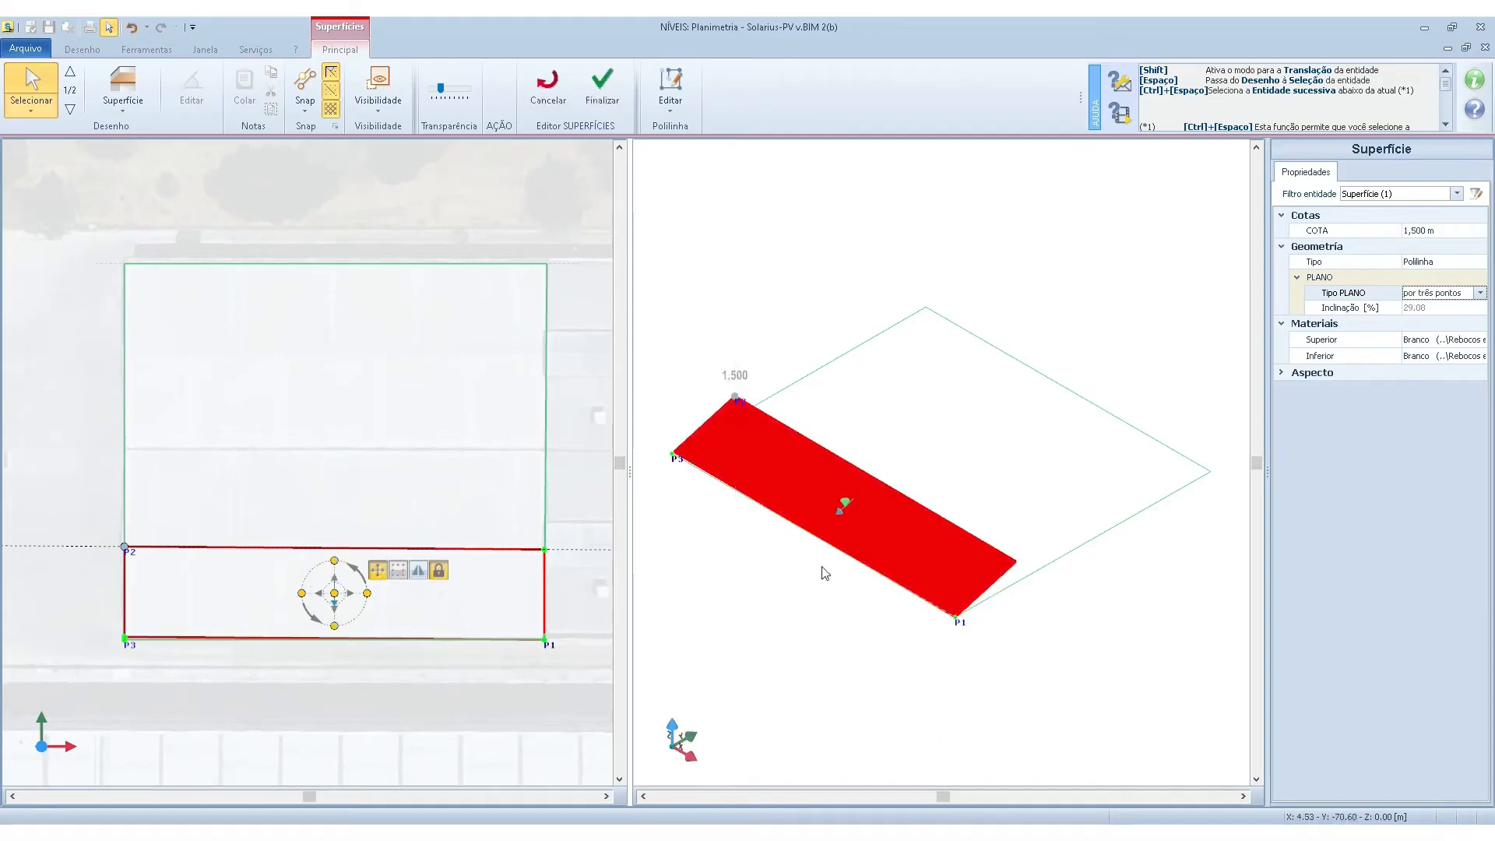
click(878, 695)
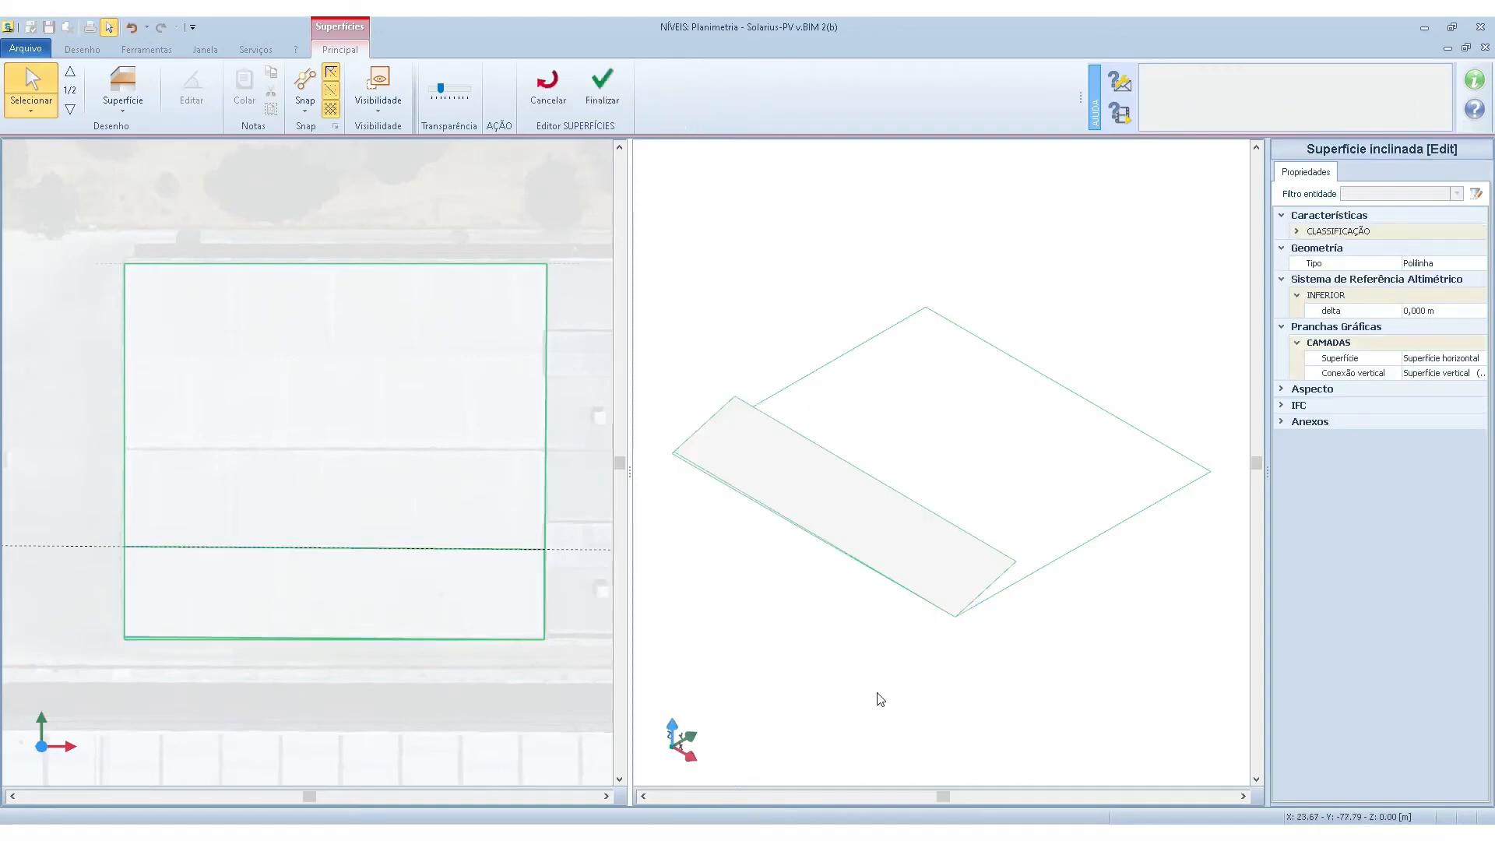
Draw a second surface over the strip between the guide line and the roof's middle line.
click(123, 82)
click(124, 546)
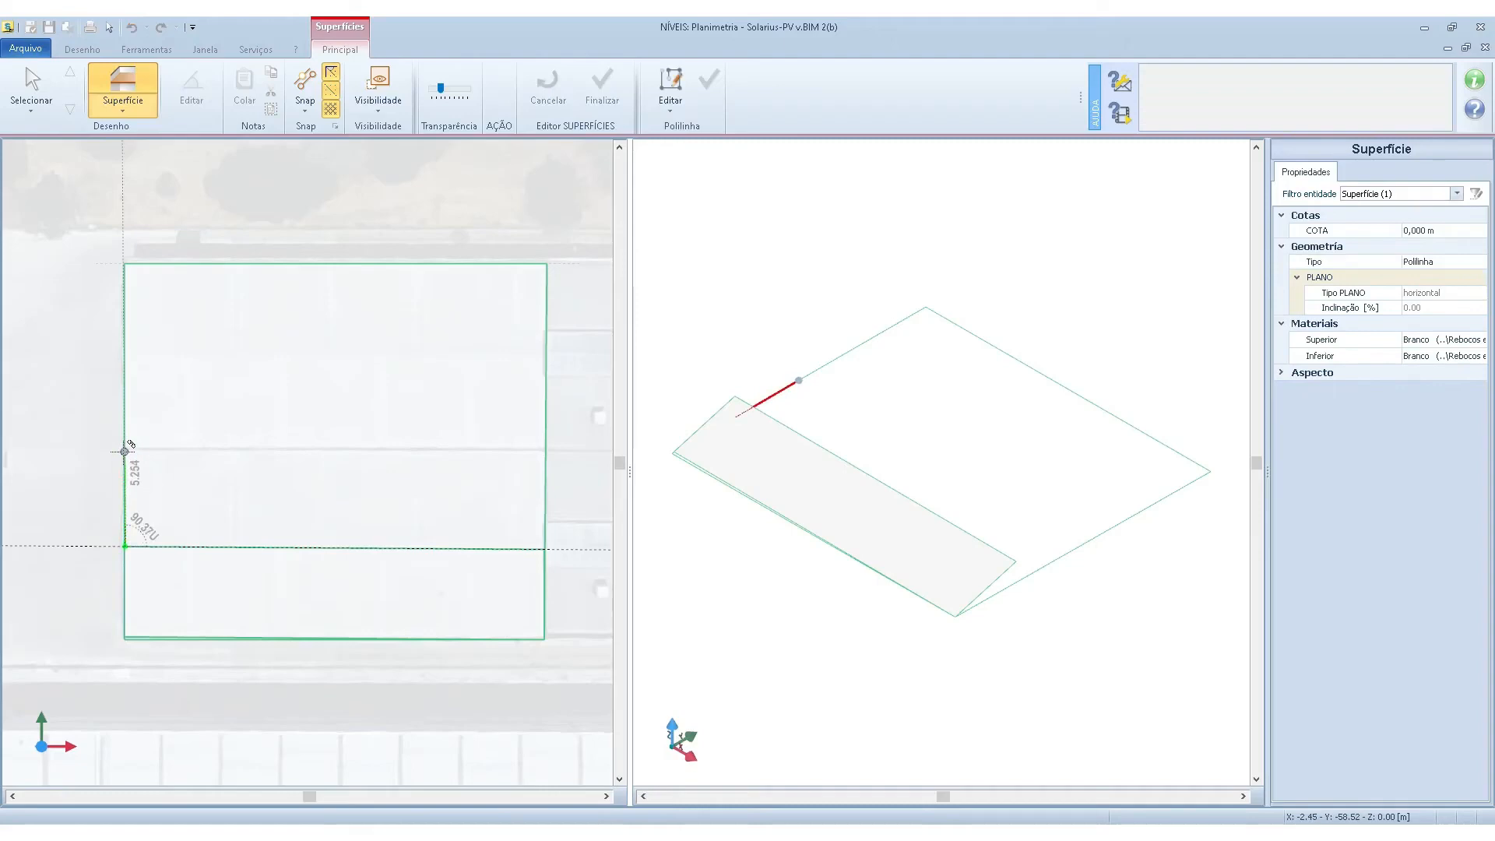
click(124, 450)
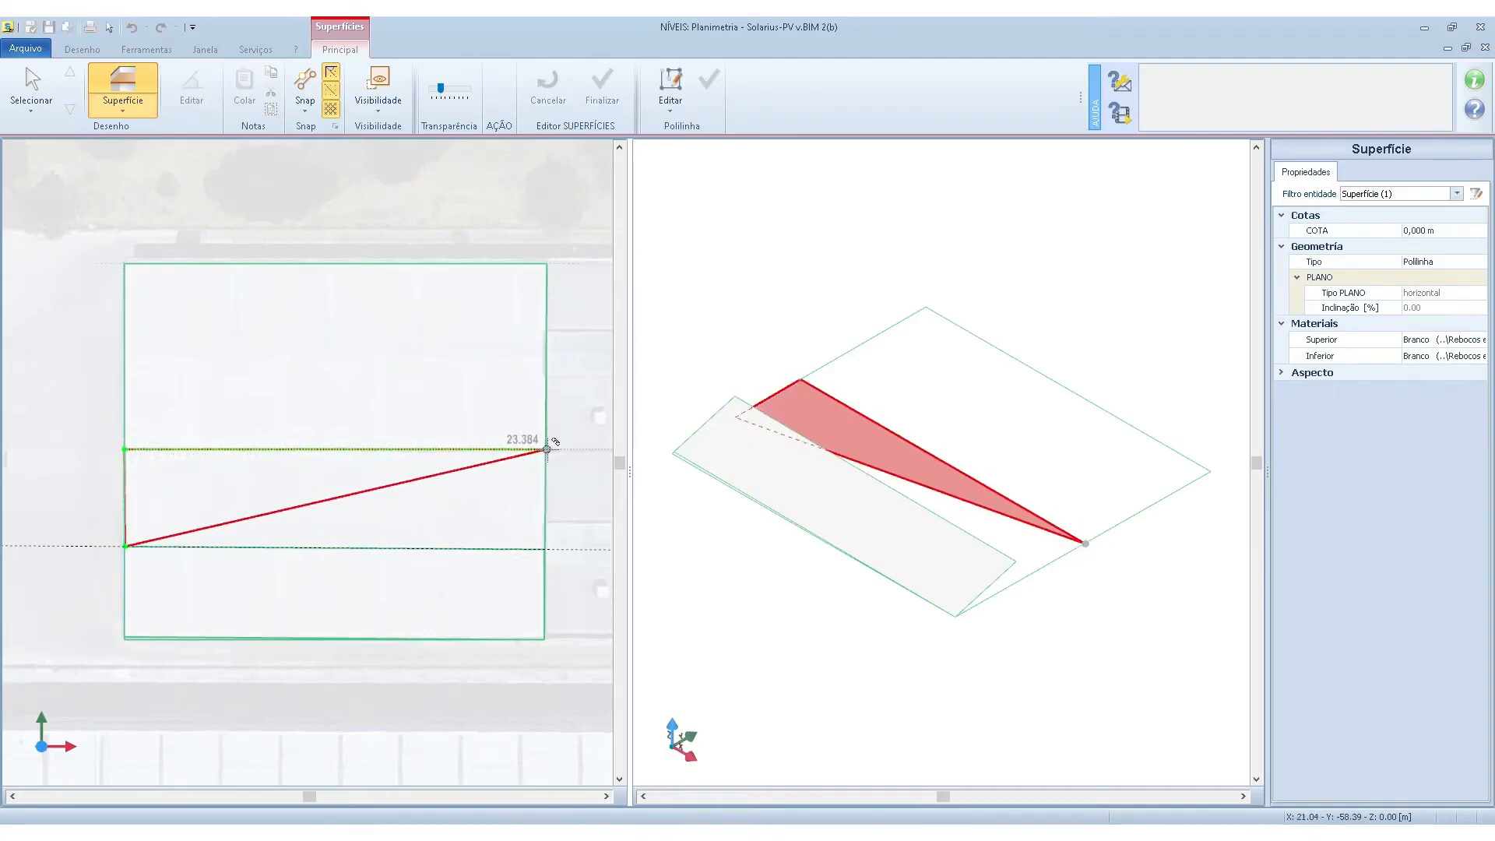
click(547, 449)
click(544, 549)
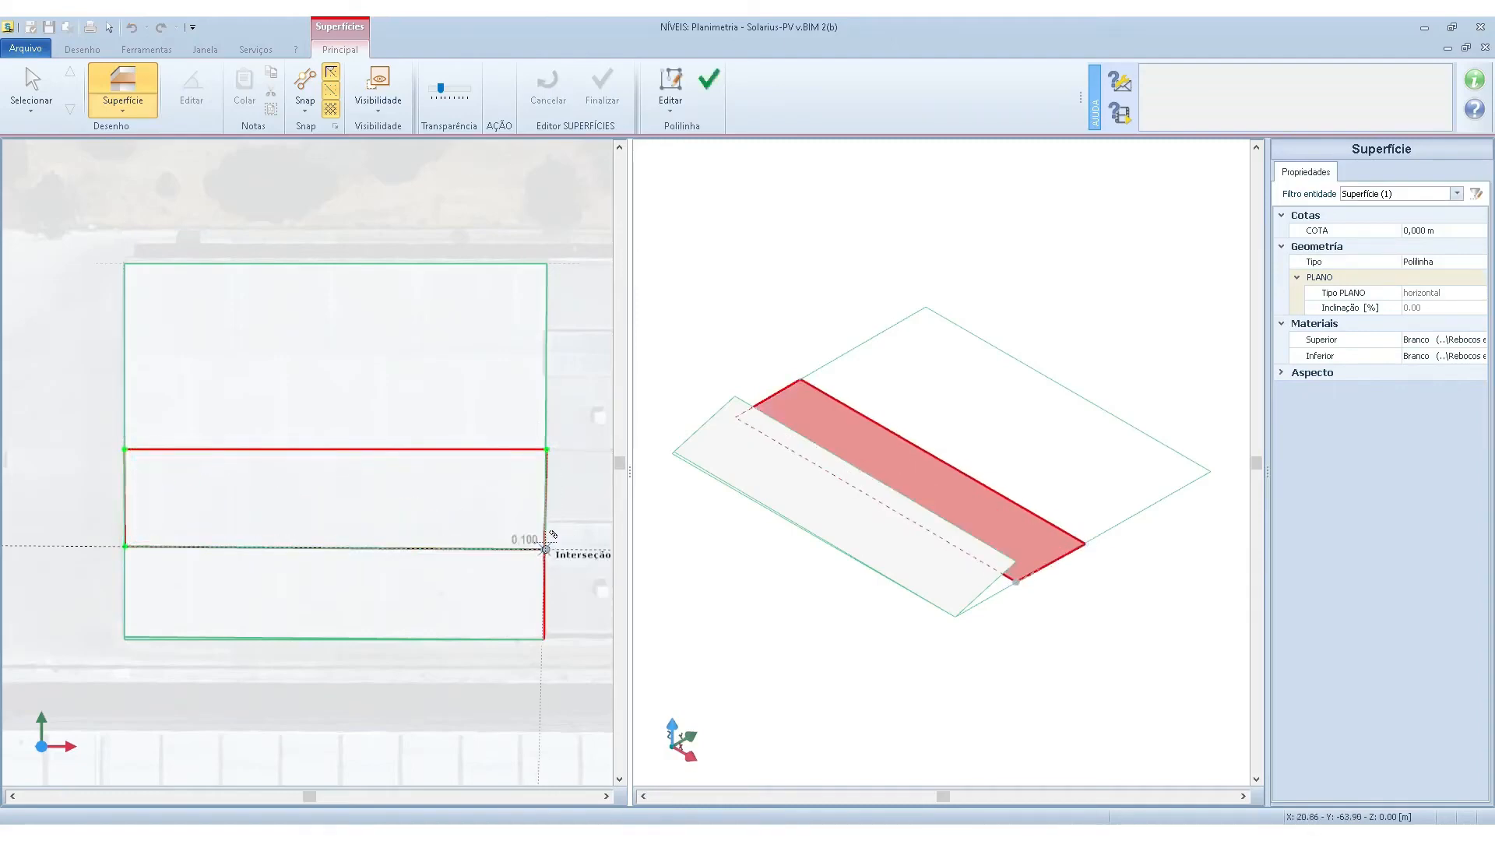
click(708, 79)
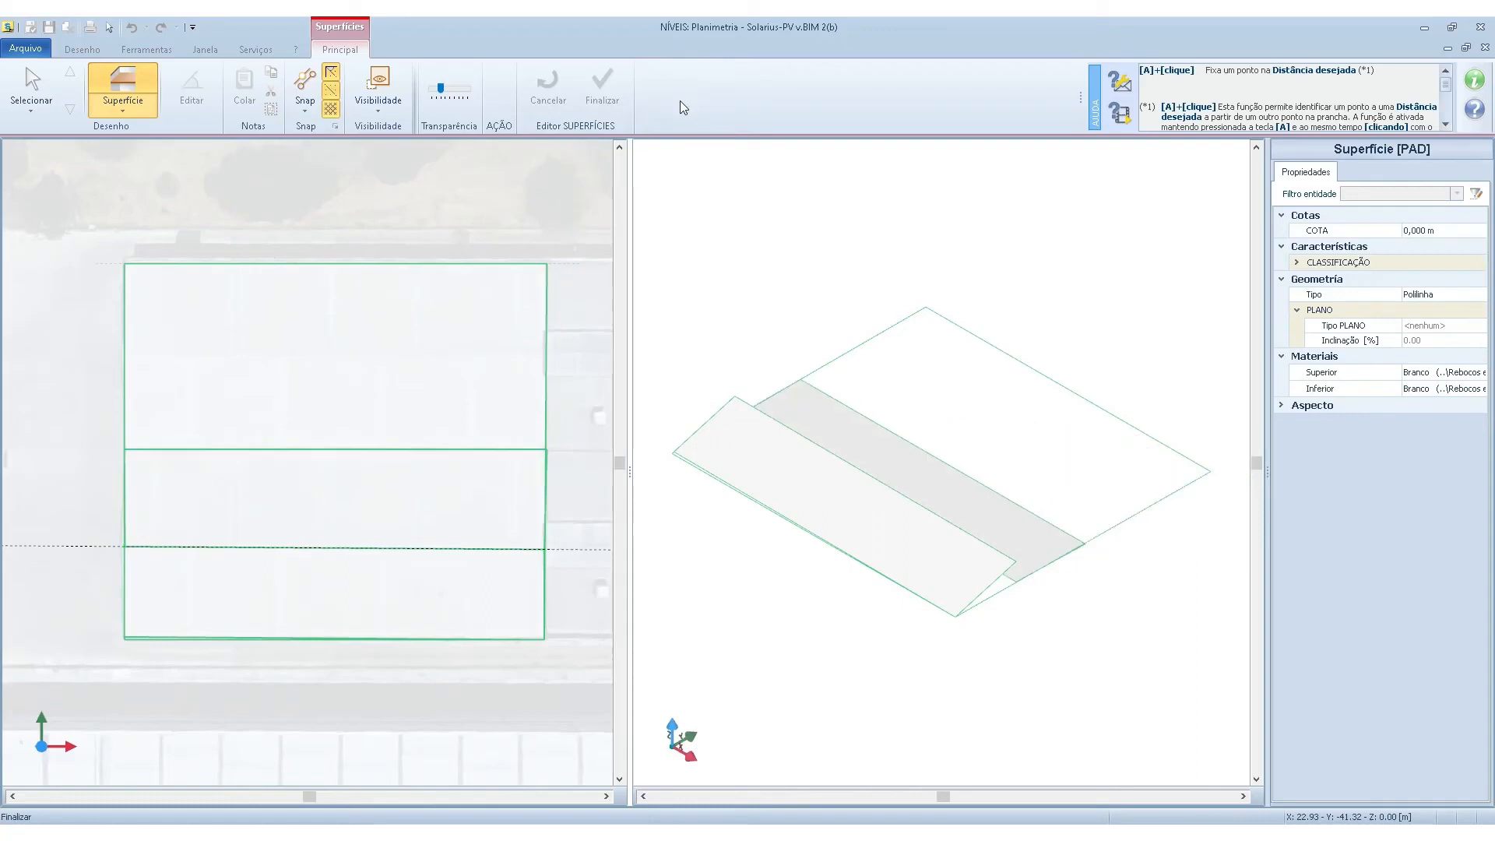
Define the second strip's plane by three points, with P1 at its upper corner opposite P2 and P3 raised to the first slope's top edge.
click(39, 89)
click(877, 467)
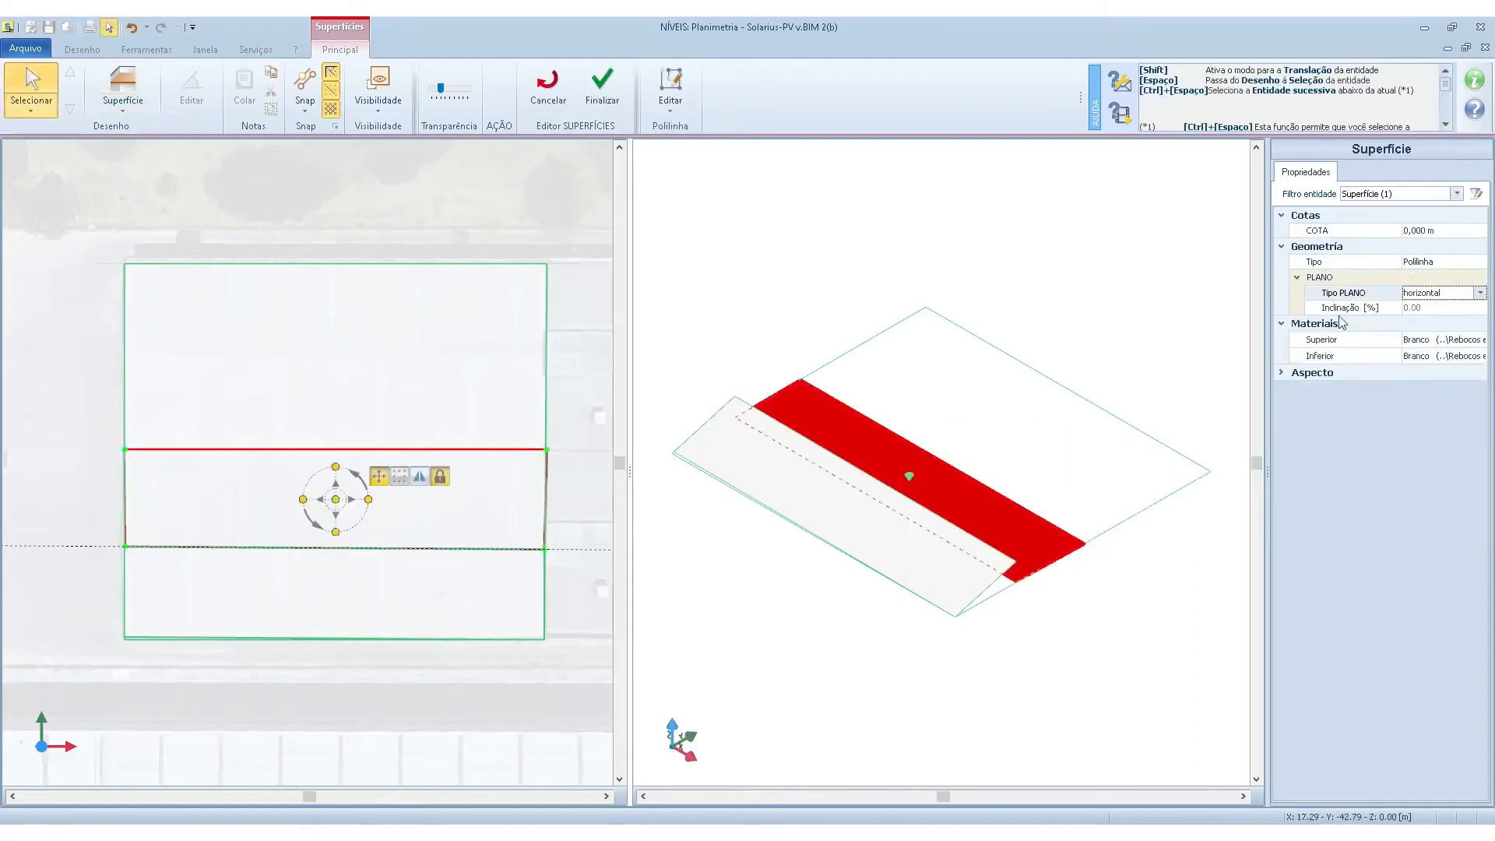
click(1437, 294)
click(1435, 337)
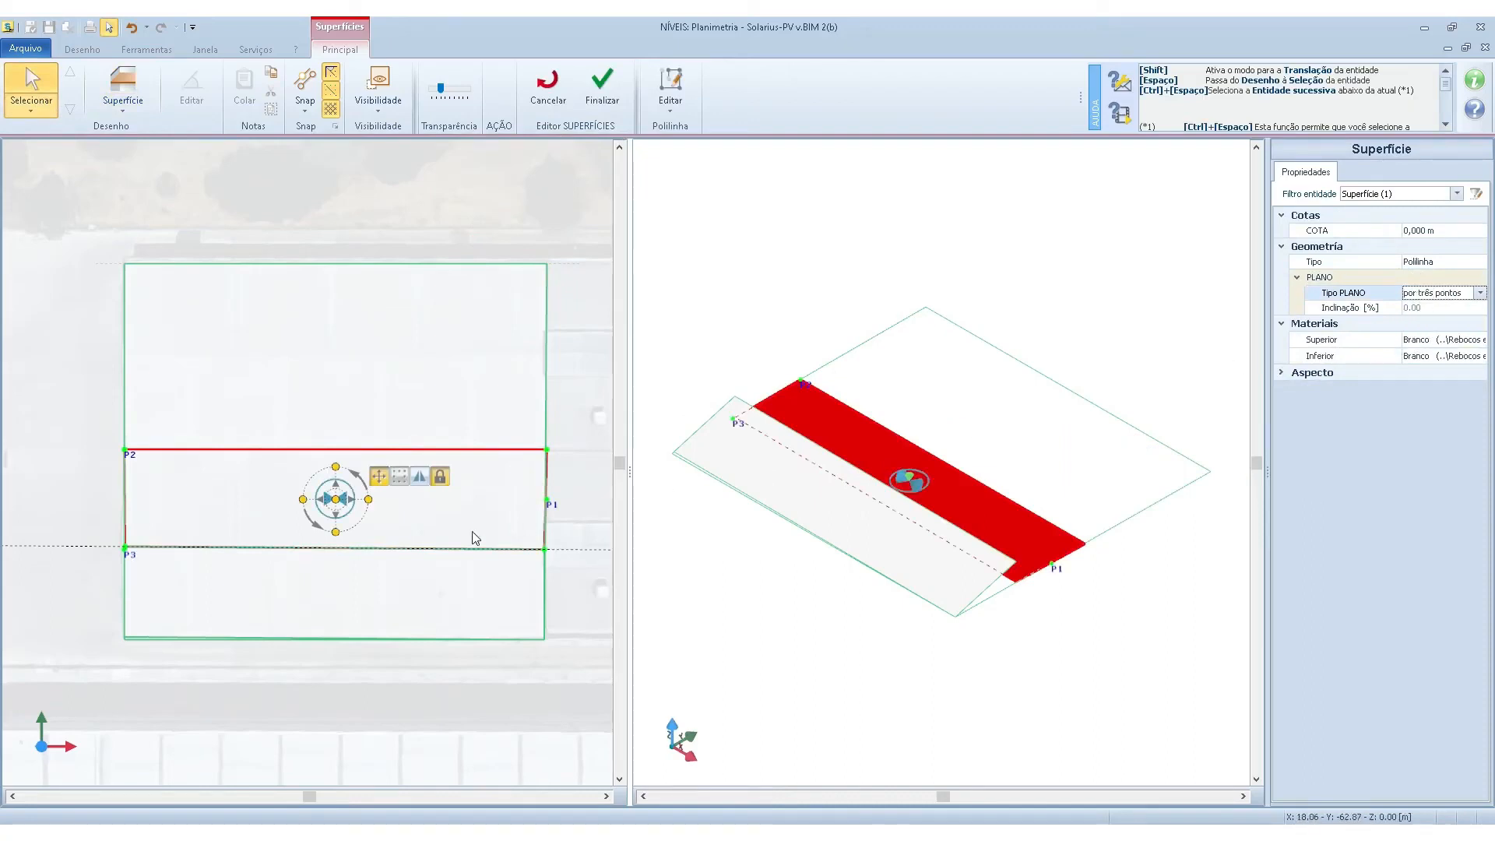
drag(547, 498, 546, 449)
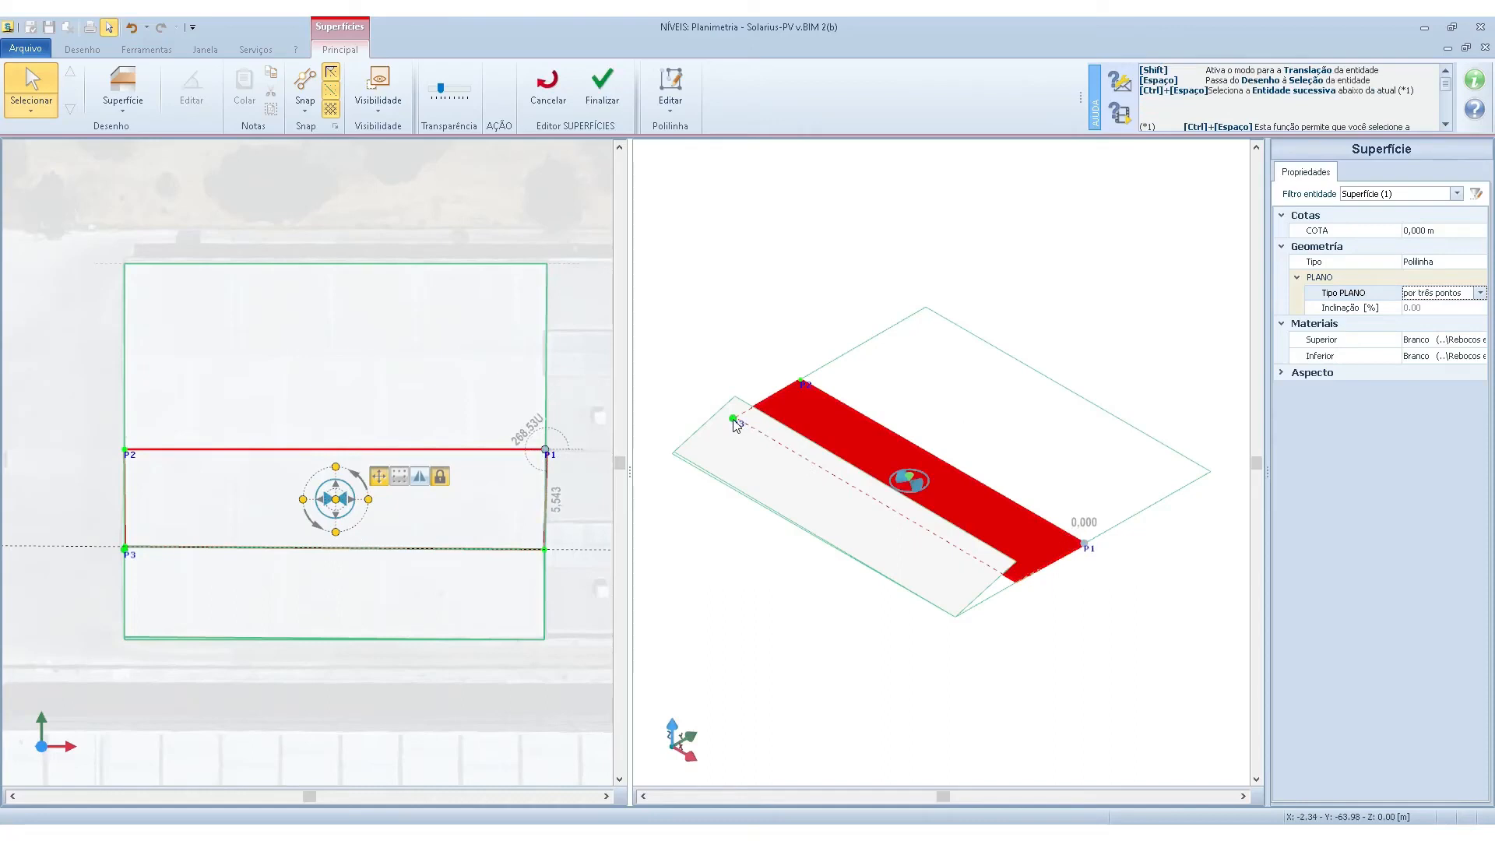
drag(739, 411, 739, 390)
click(942, 649)
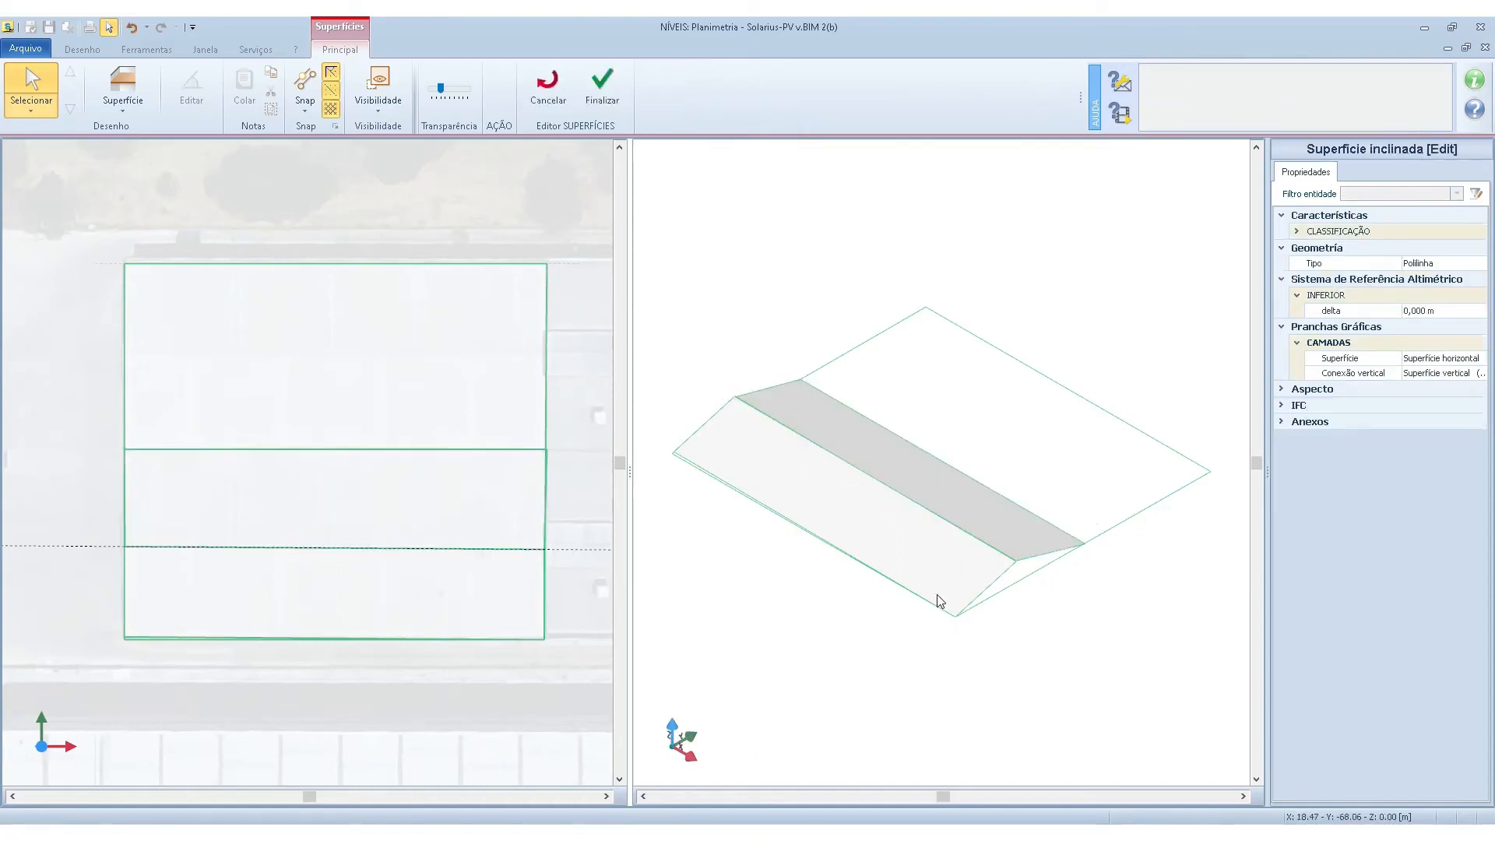
Copy both inclined strips and place the copy over the roof's upper half, aligned to the middle line's end, and finish the surface editing.
drag(455, 518, 389, 582)
key(ctrl+c)
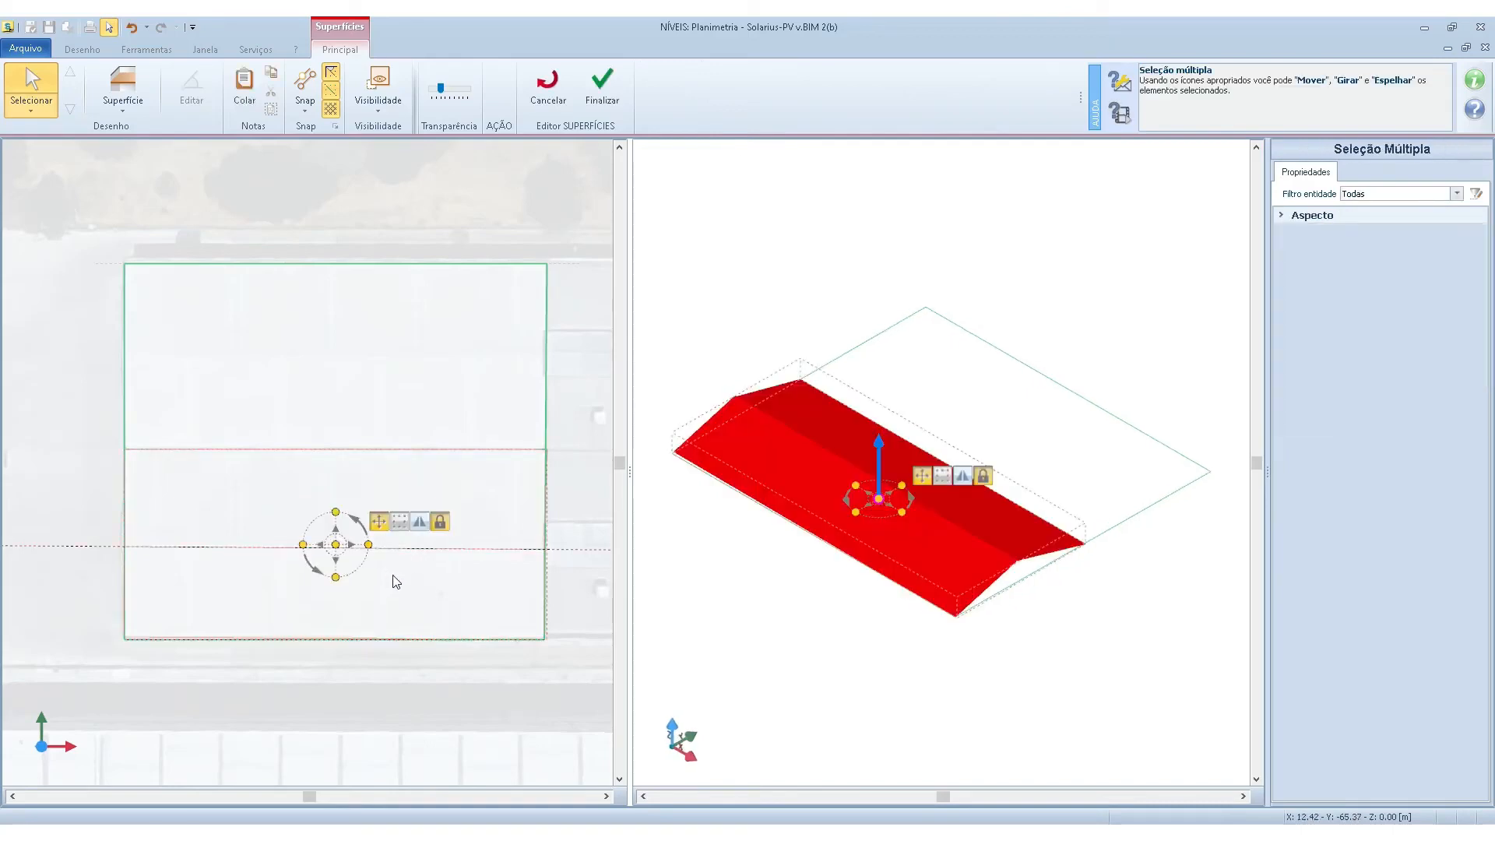
click(375, 395)
key(ctrl+v)
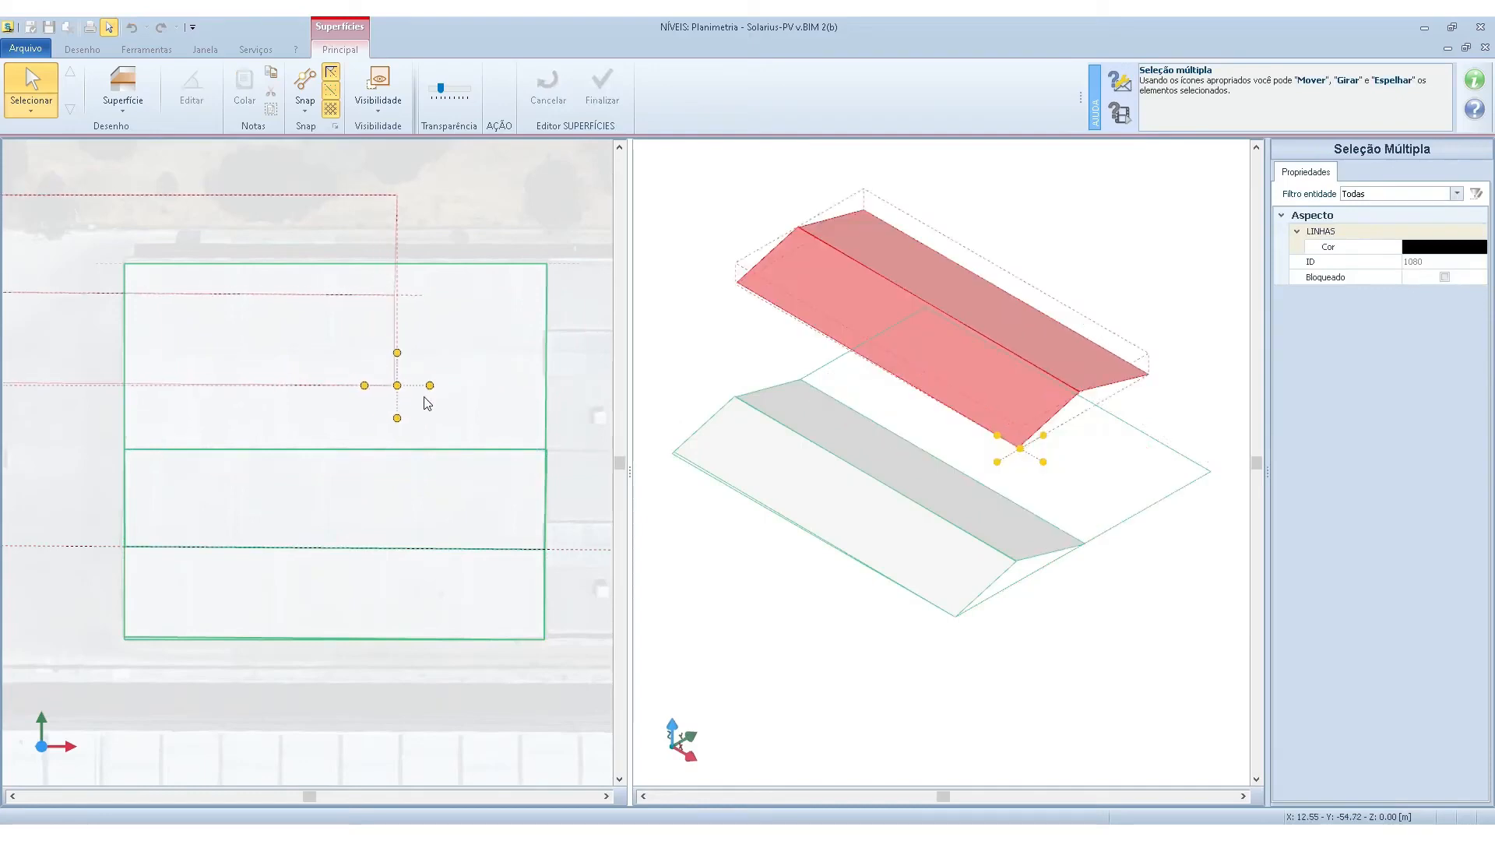
click(545, 454)
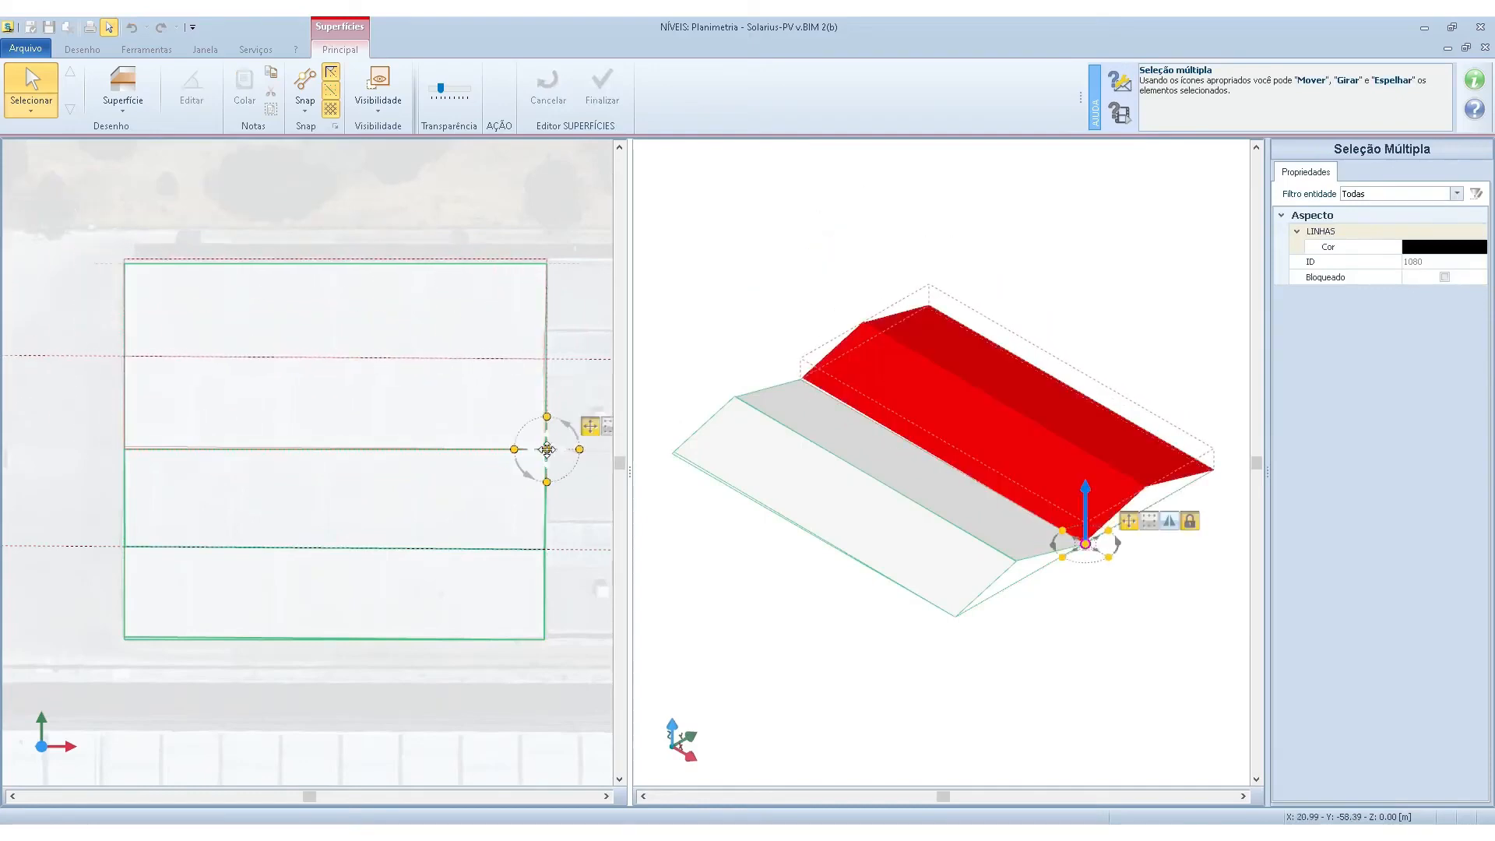
click(602, 86)
mouse_move(983, 487)
middle_down()
mouse_move(941, 470)
mouse_move(959, 472)
middle_up()
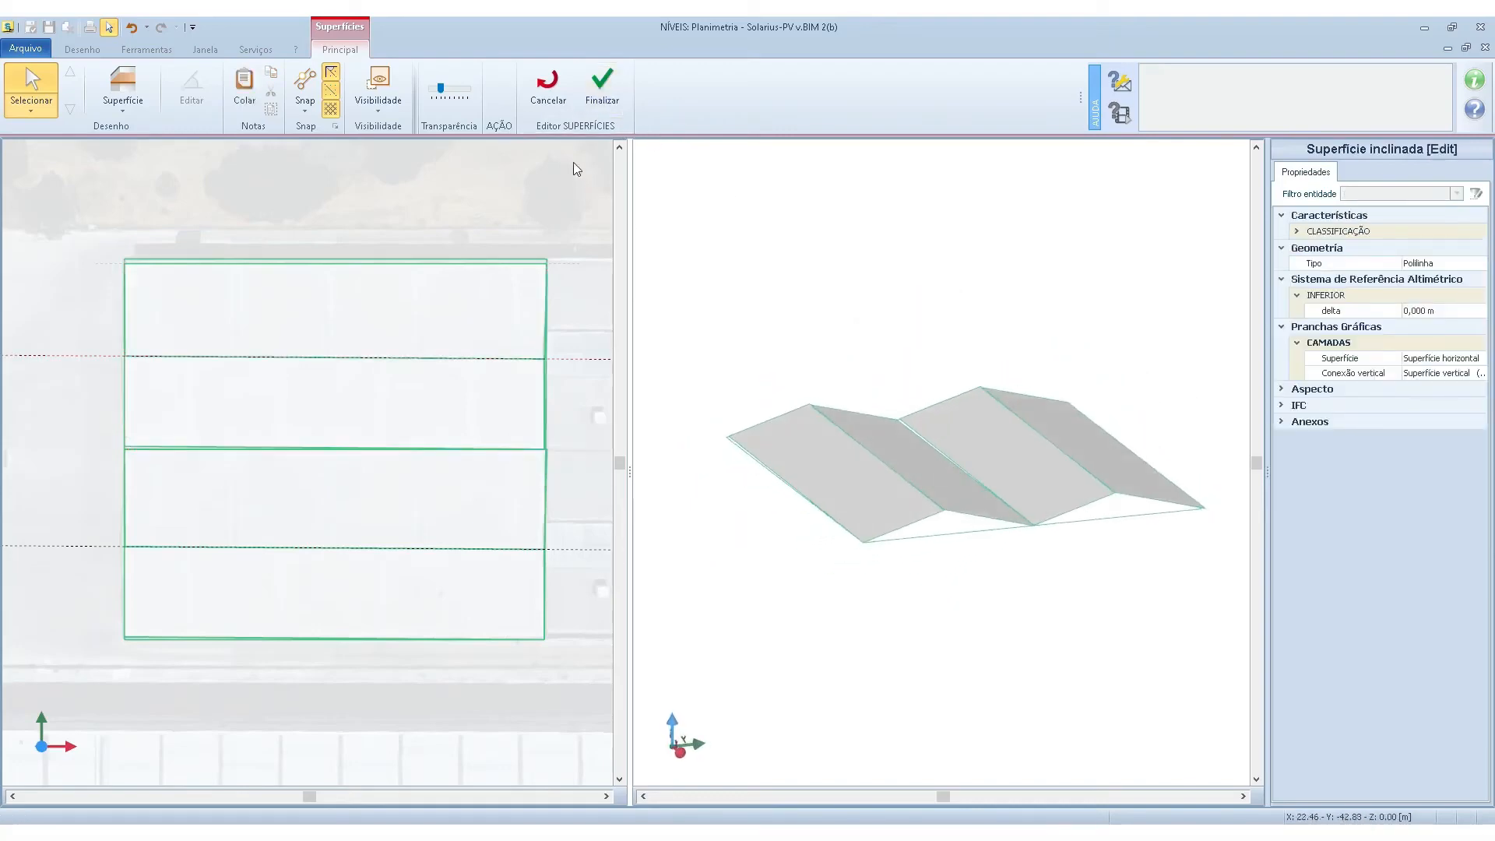
click(602, 85)
In Vista 3D, create a photovoltaic field (Campo fotovoltaico) covering the whole outermost front roof slope.
double_click(64, 294)
middle_drag(528, 374, 646, 387)
scroll(715, 360, up, 1)
scroll(715, 360, up, 2)
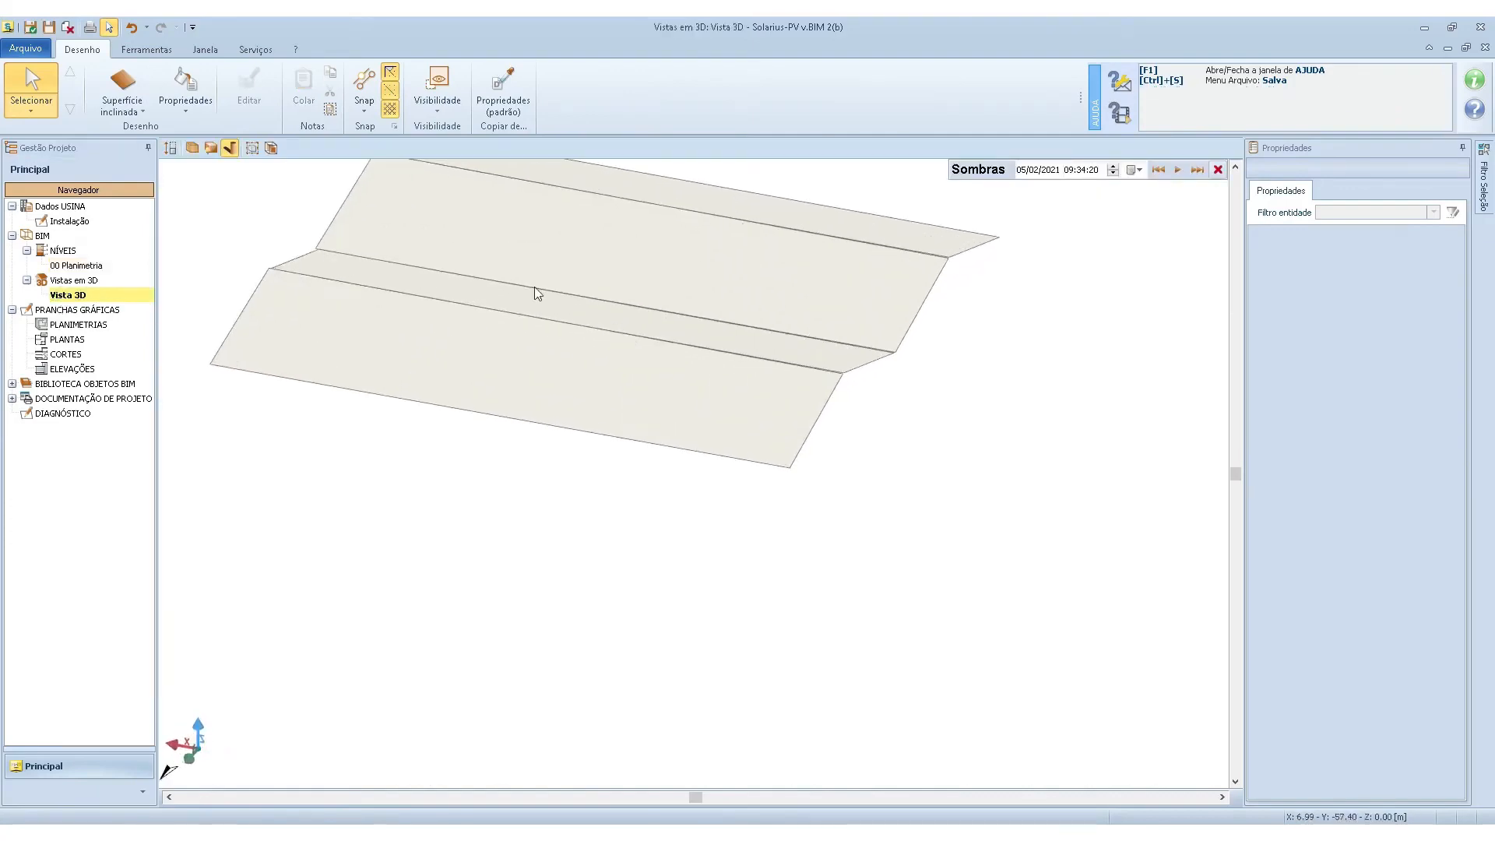
click(122, 105)
click(112, 182)
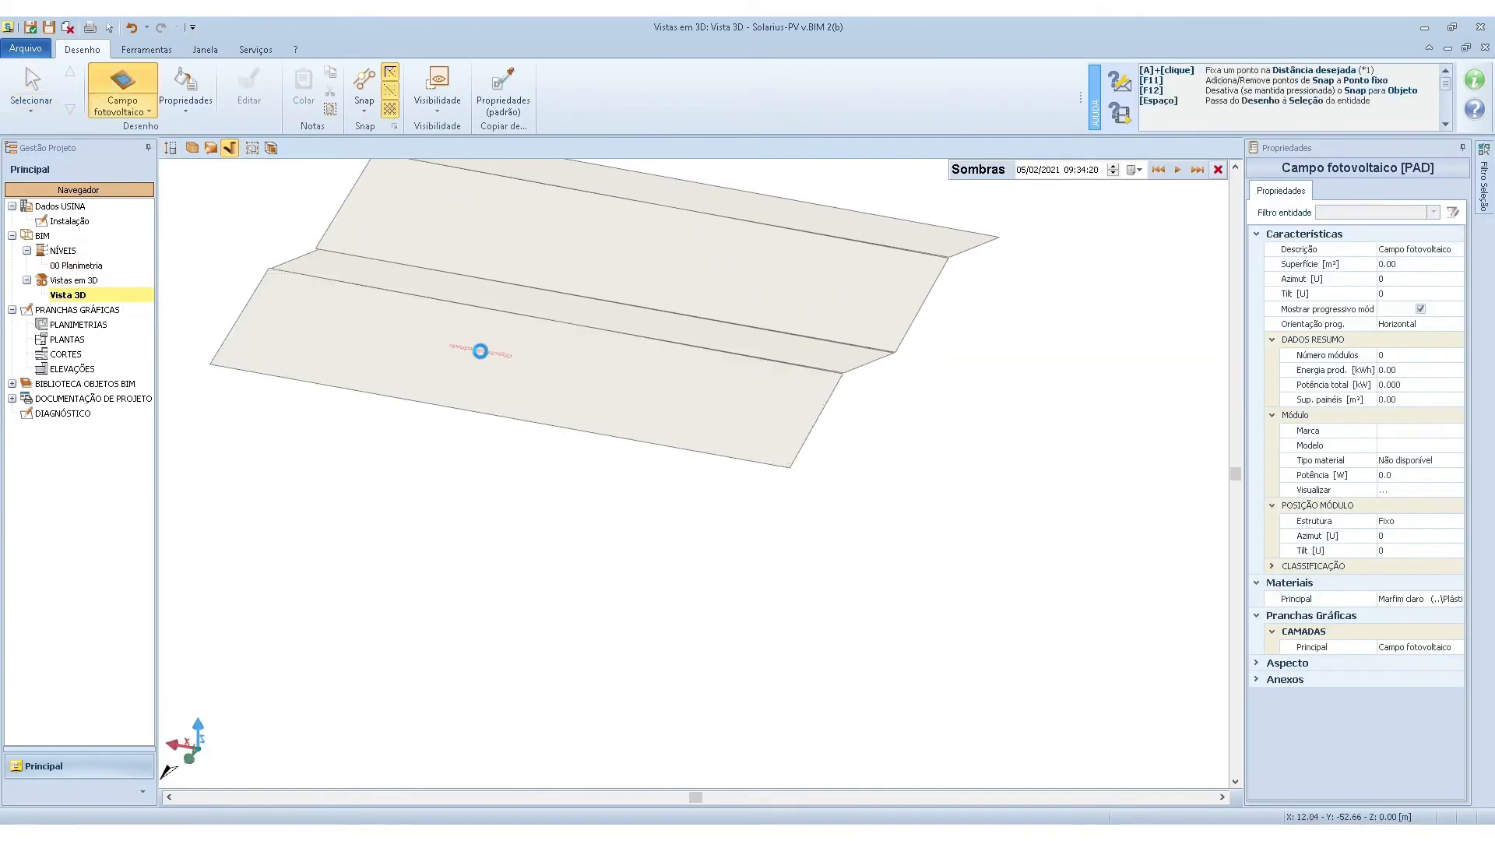
click(480, 351)
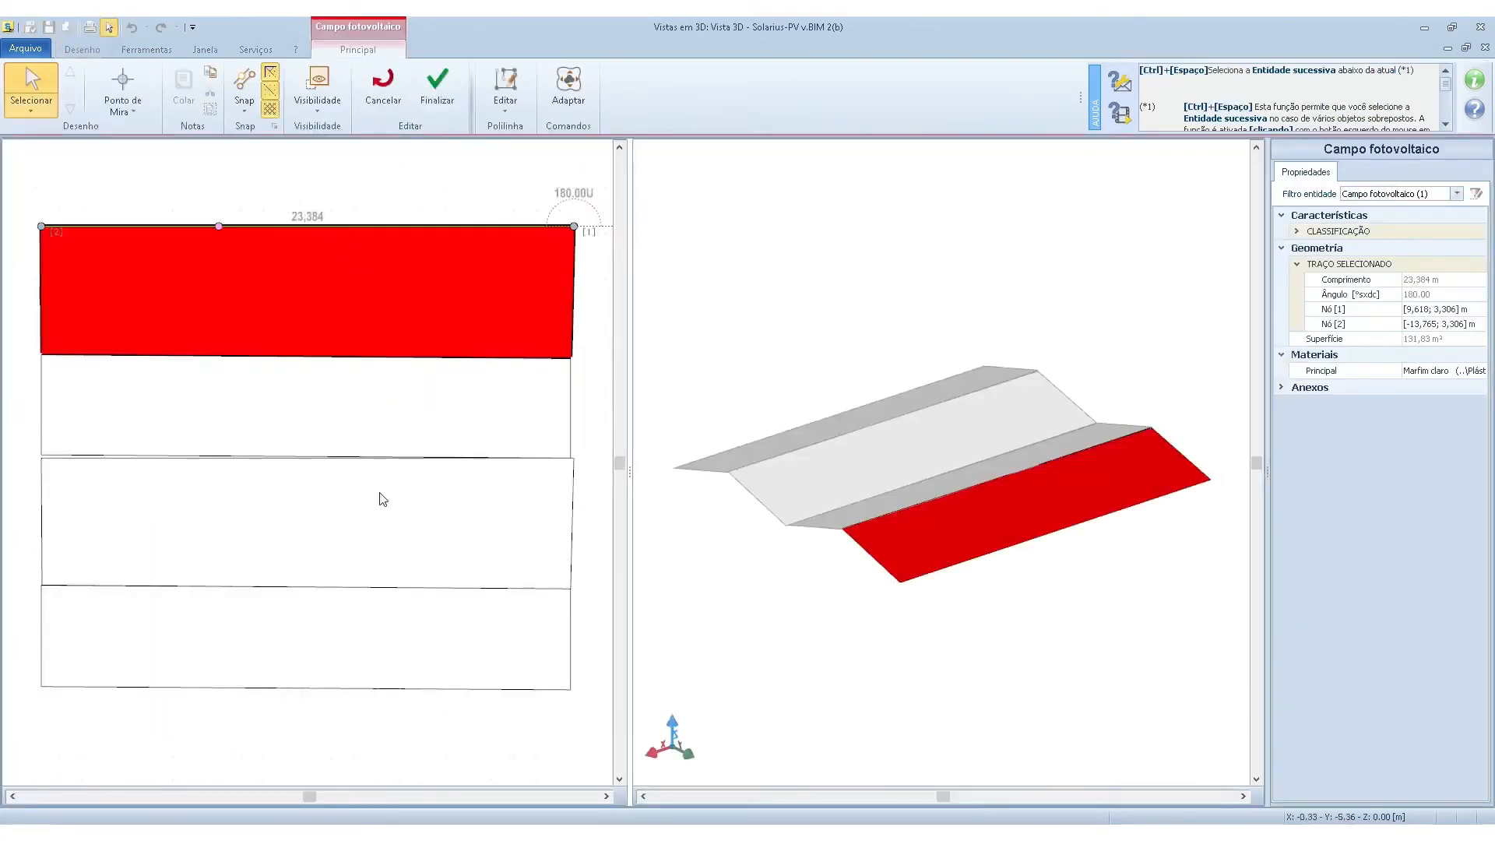
click(433, 90)
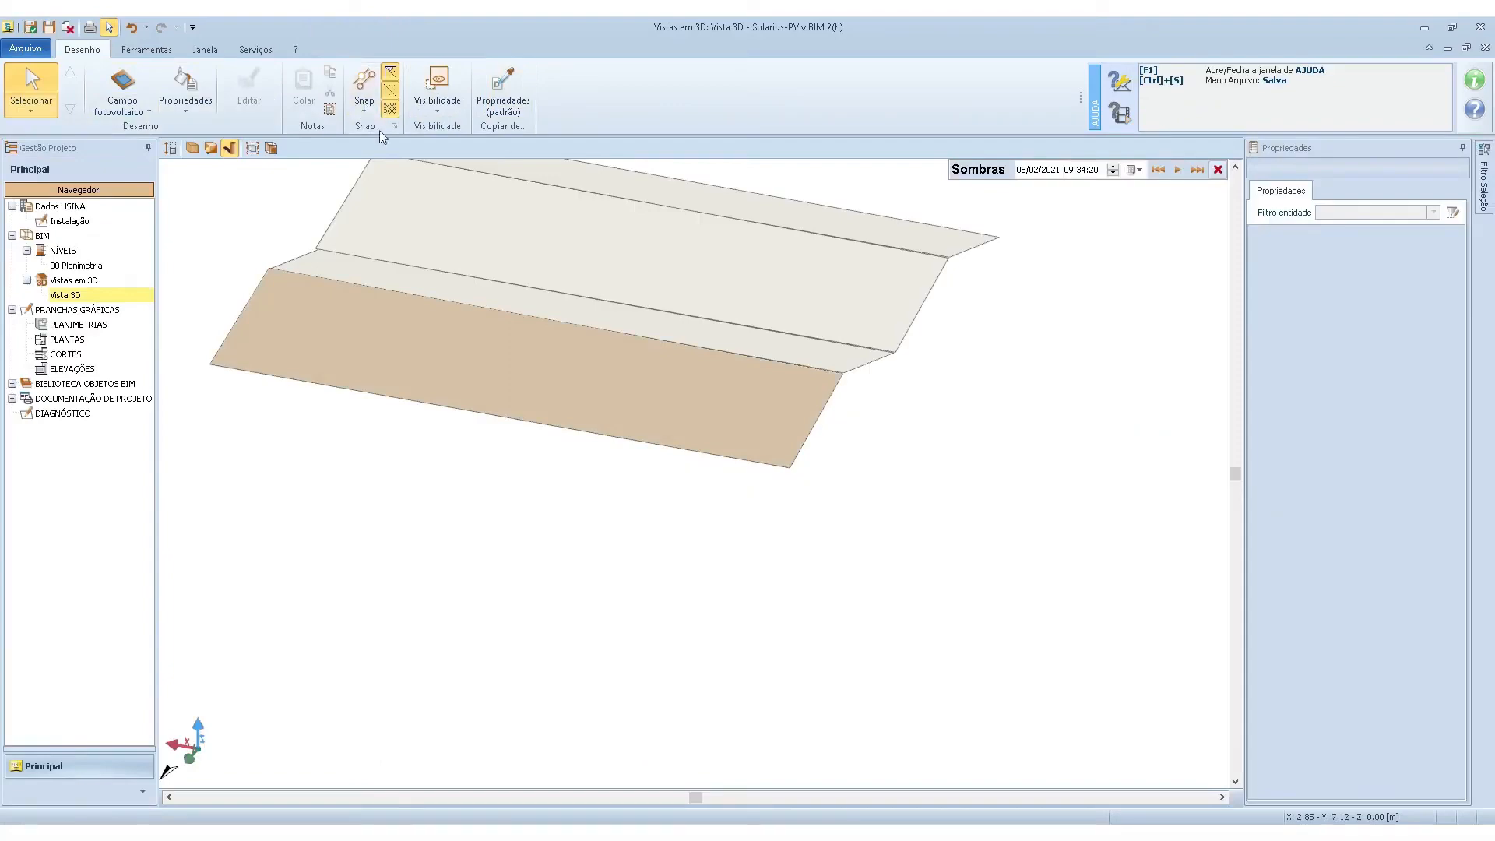
Start the assisted design of the new field with coplanar modules on a fixed structure, keeping Potência máxima as the criterion.
click(411, 330)
click(566, 90)
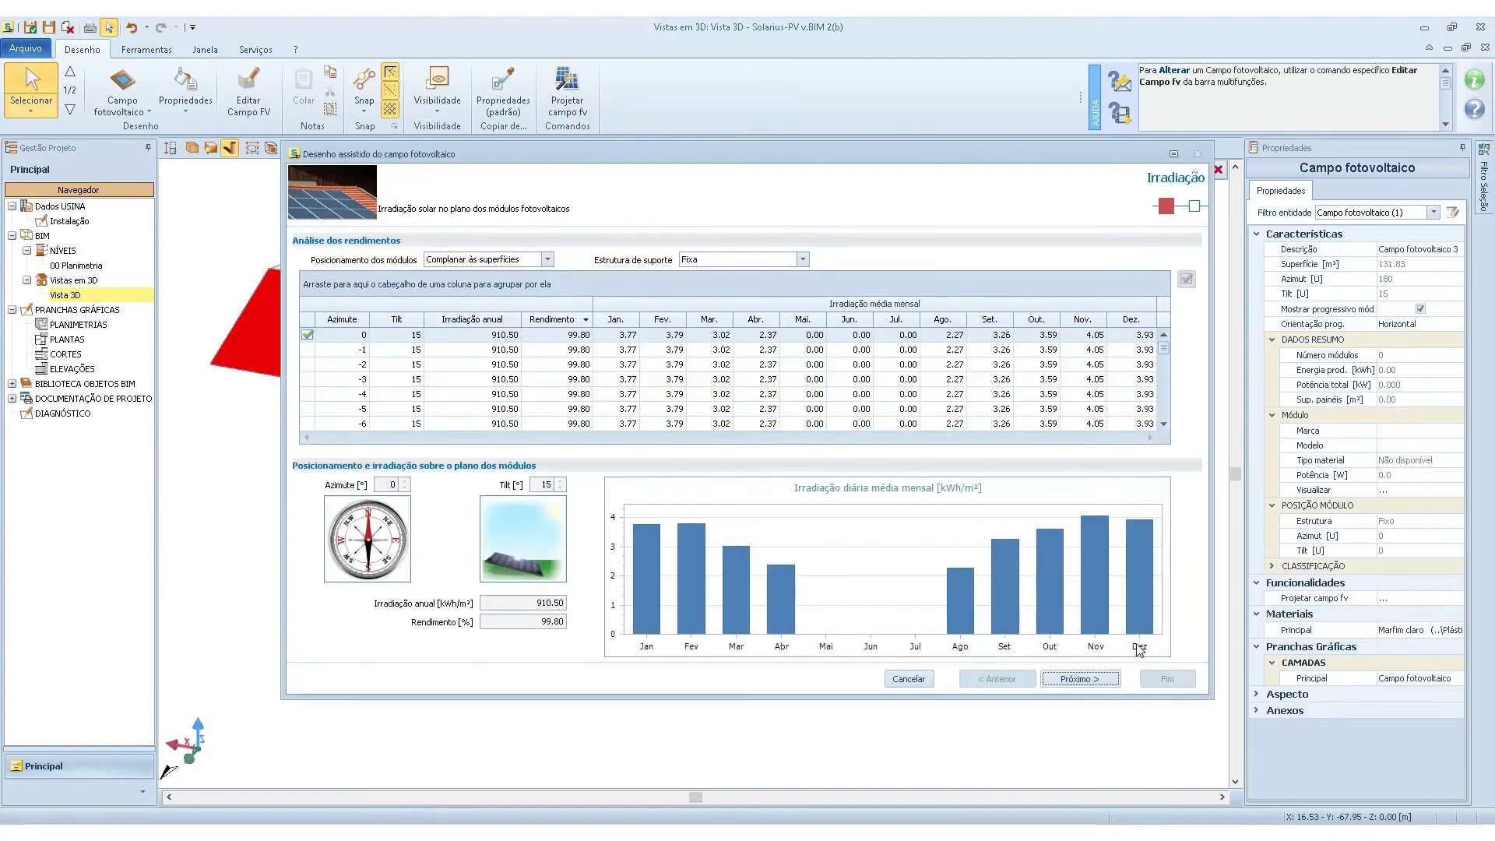
click(1093, 683)
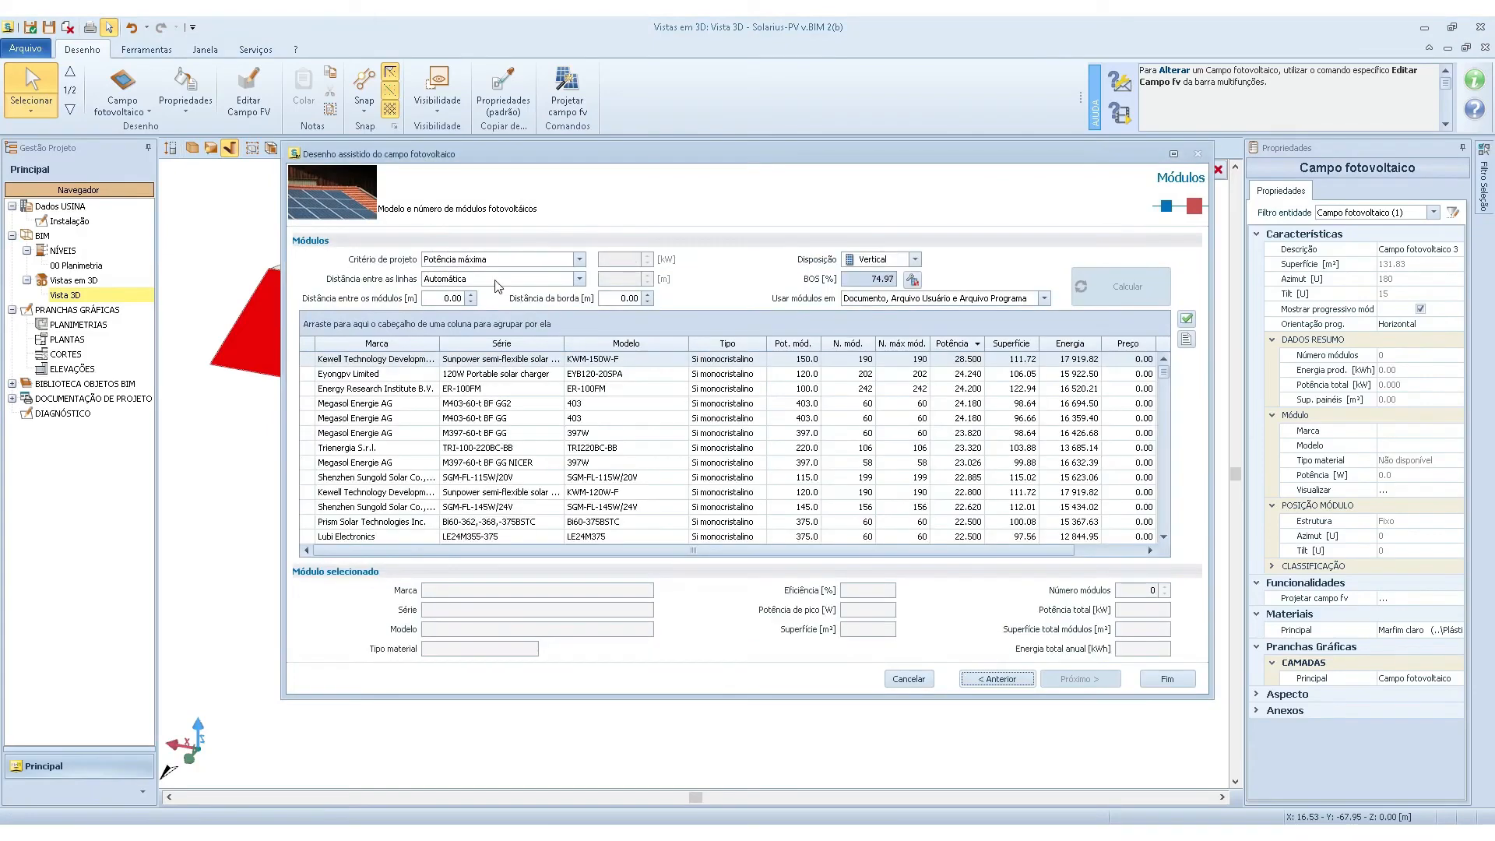
click(461, 263)
click(460, 264)
Group the module list by module power (Pot. mód.).
click(736, 354)
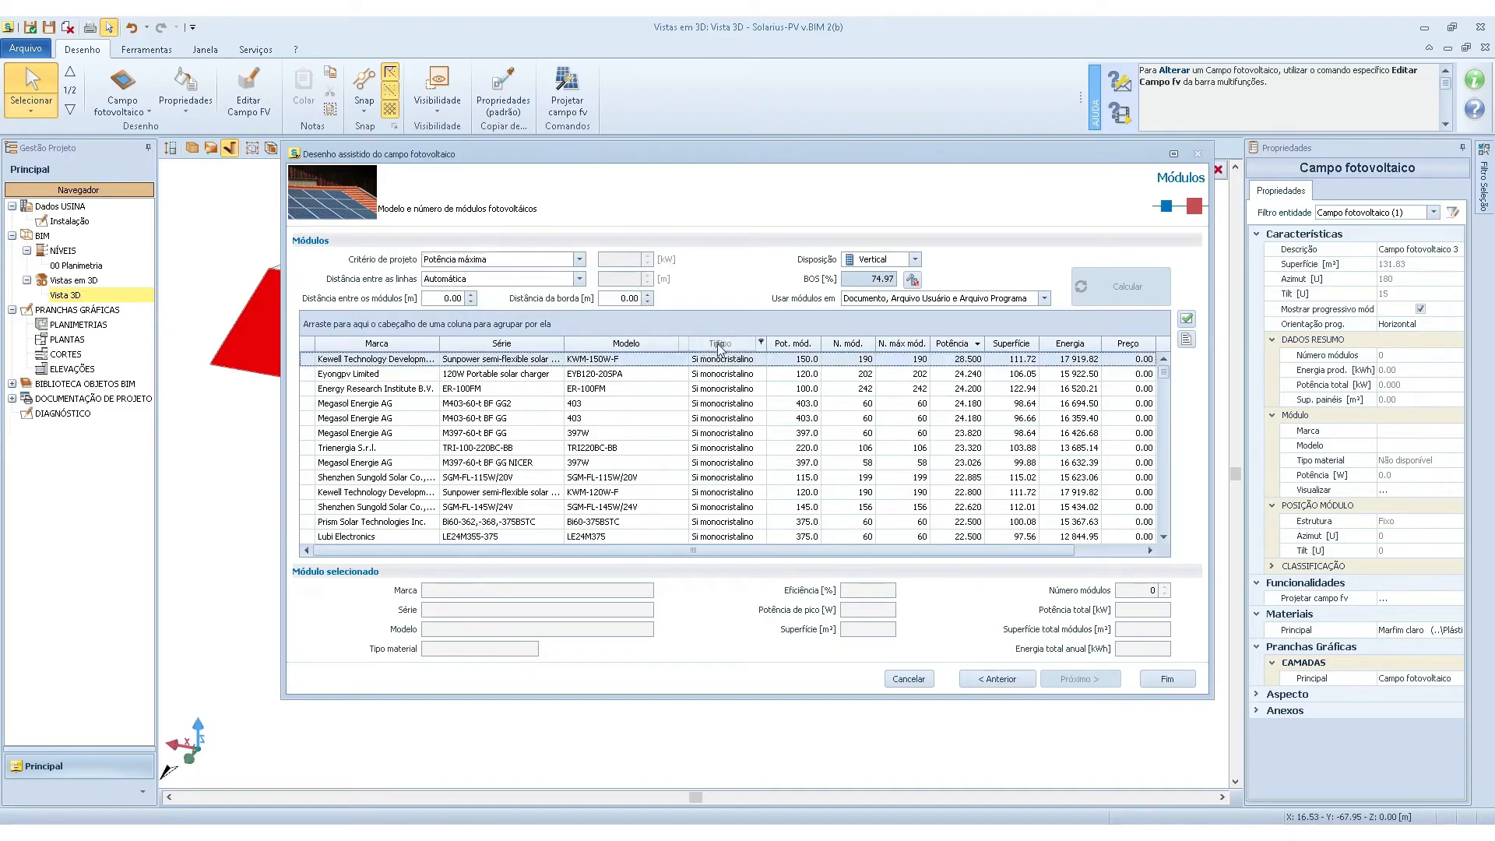
drag(790, 343, 400, 327)
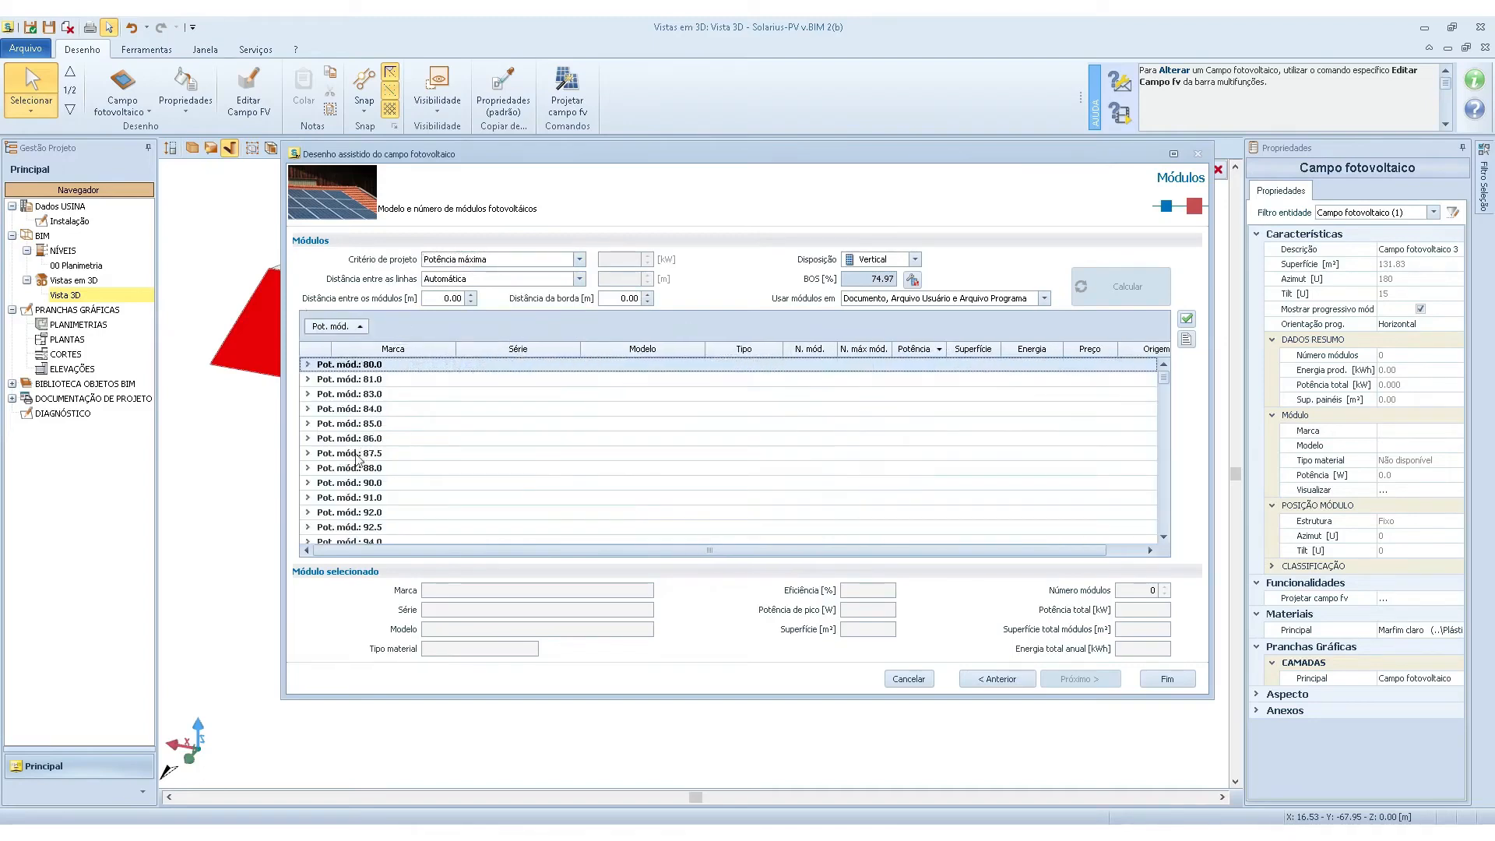
scroll(357, 459, down, 2)
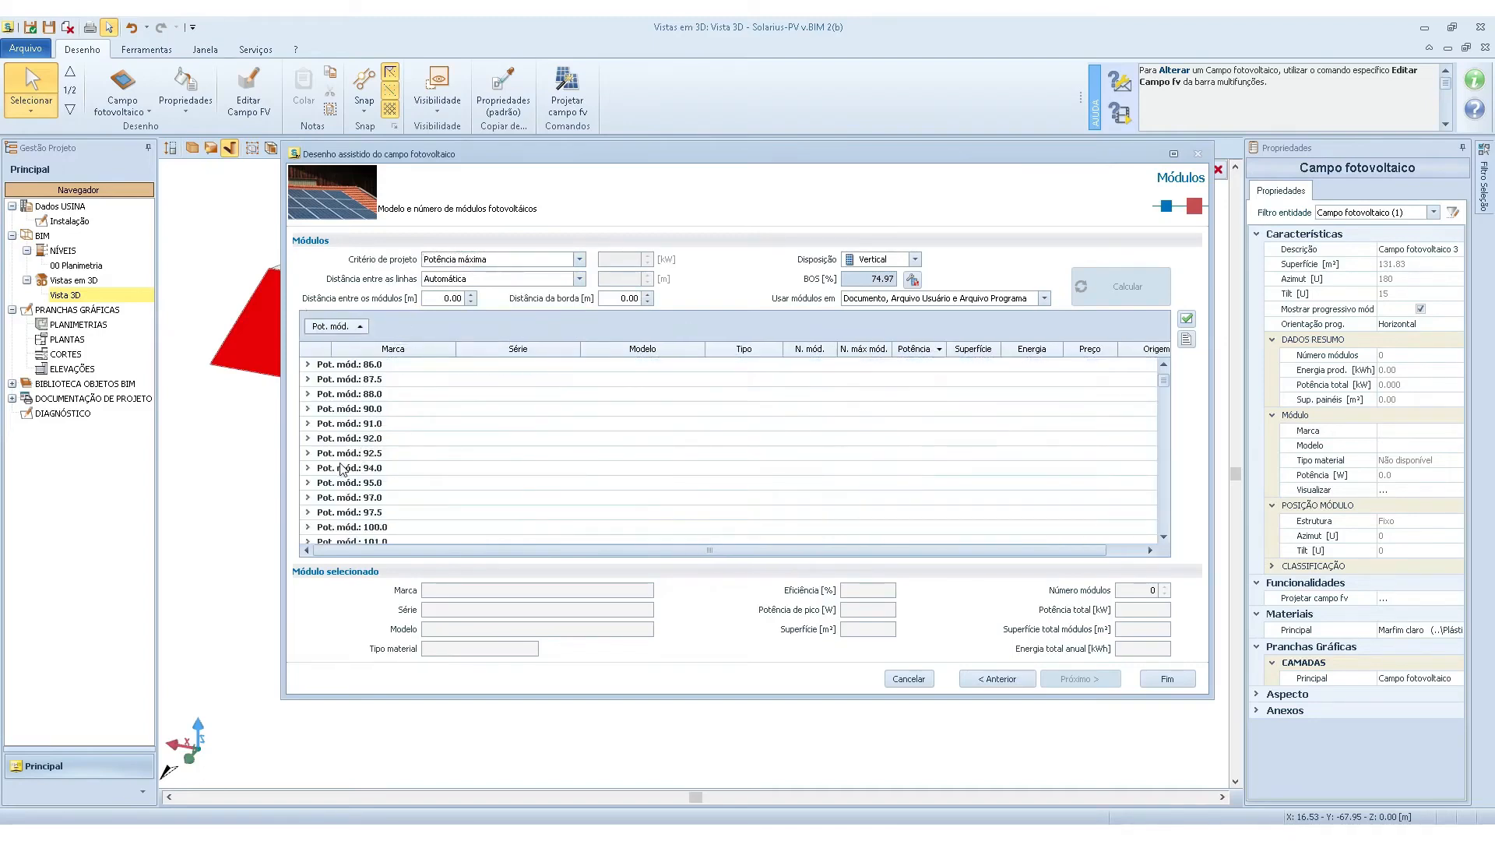
Filter the module list to the brand Canadian Solar Inc.
click(450, 348)
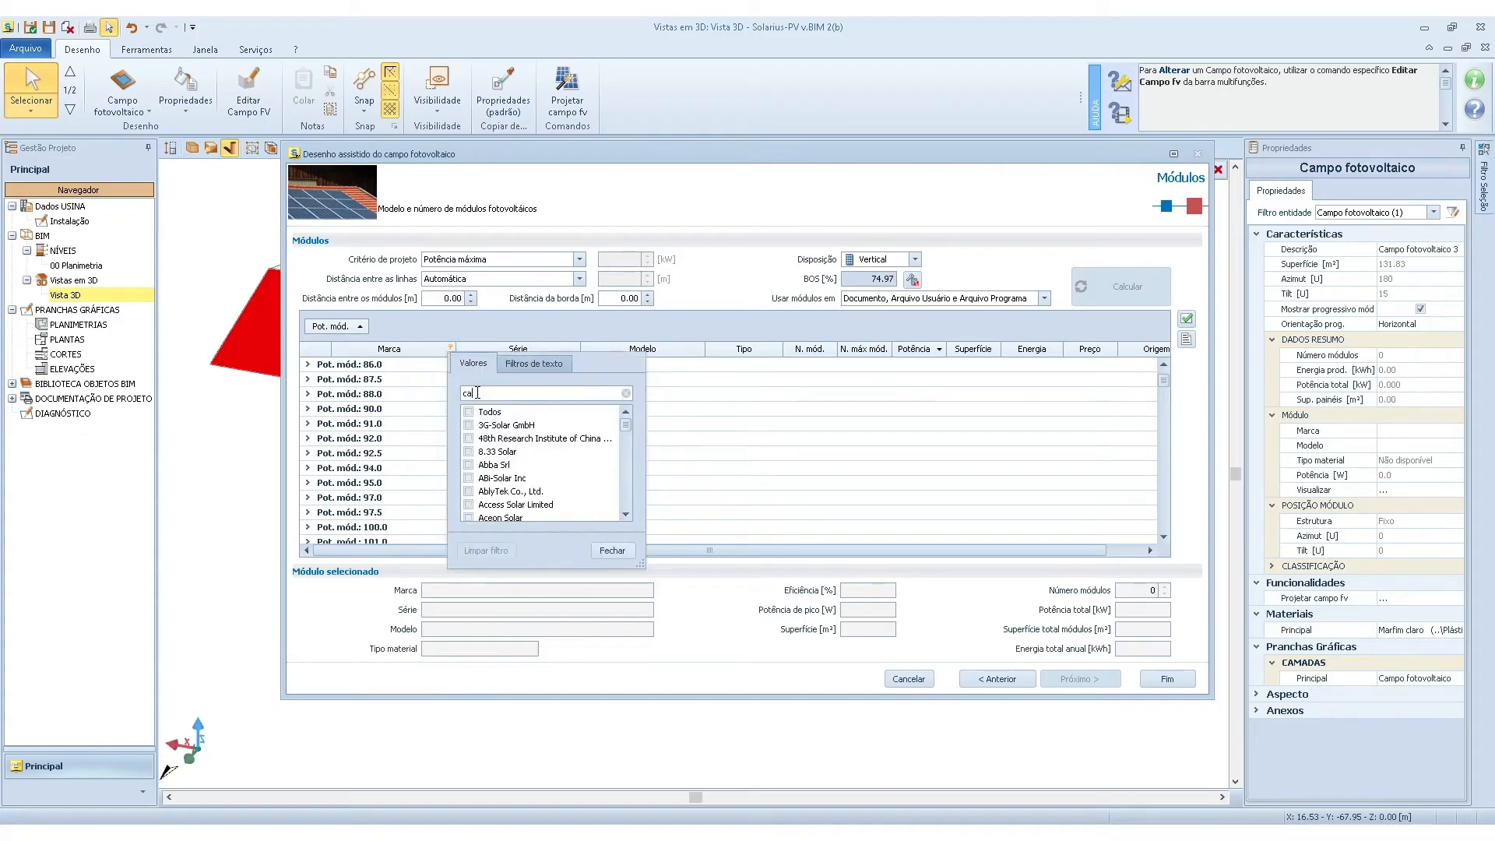
text(cana)
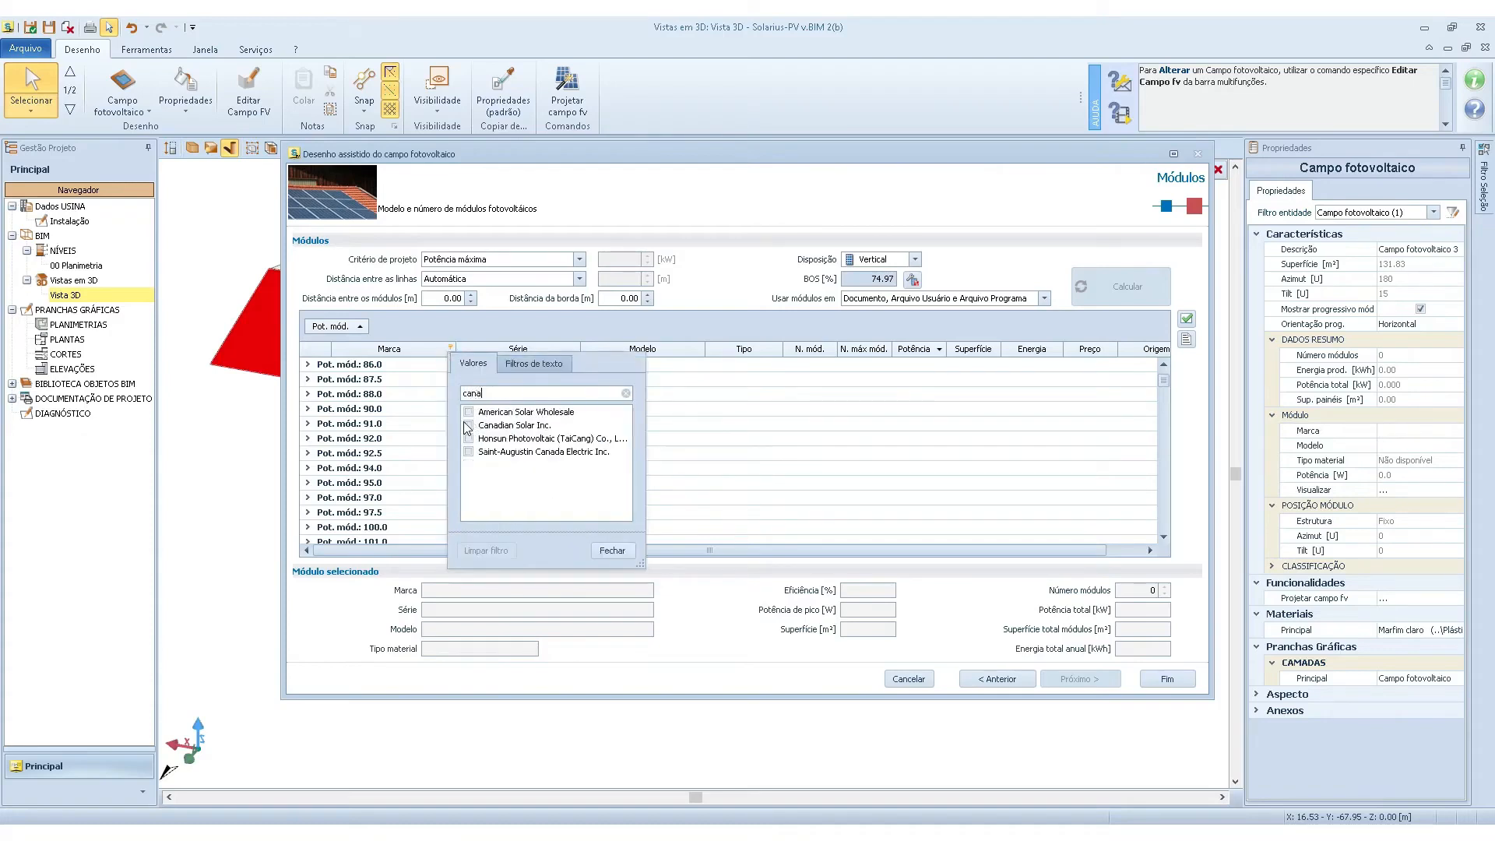
click(469, 413)
click(602, 557)
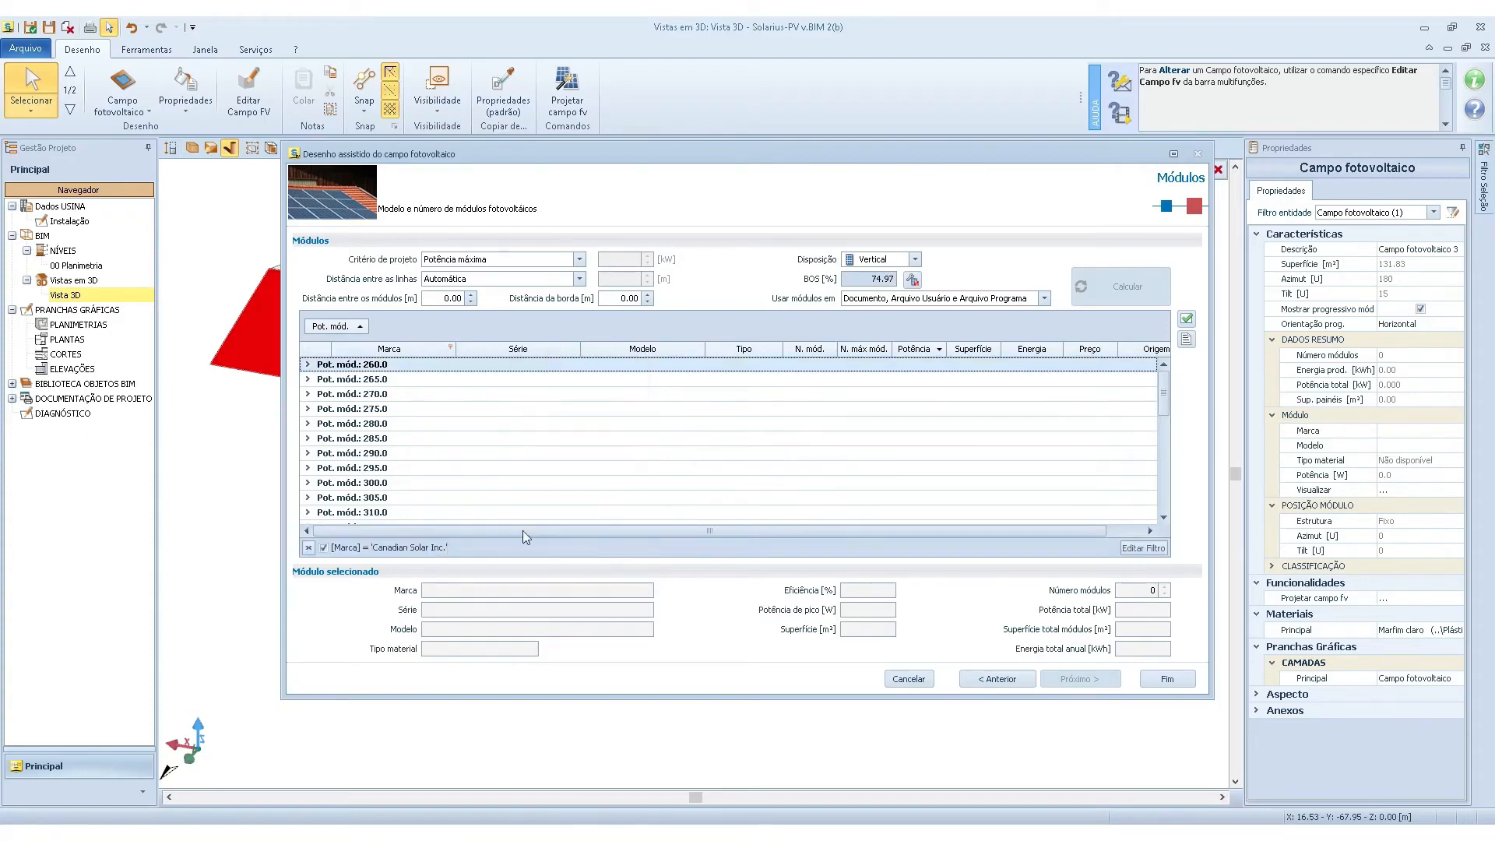
Choose the KuDymond CS3U-335-345P-FG model 340P-FG from the 340.0 power group and finish the design to place the modules on the slope.
scroll(364, 463, down, 2)
click(309, 498)
scroll(319, 510, down, 1)
click(324, 512)
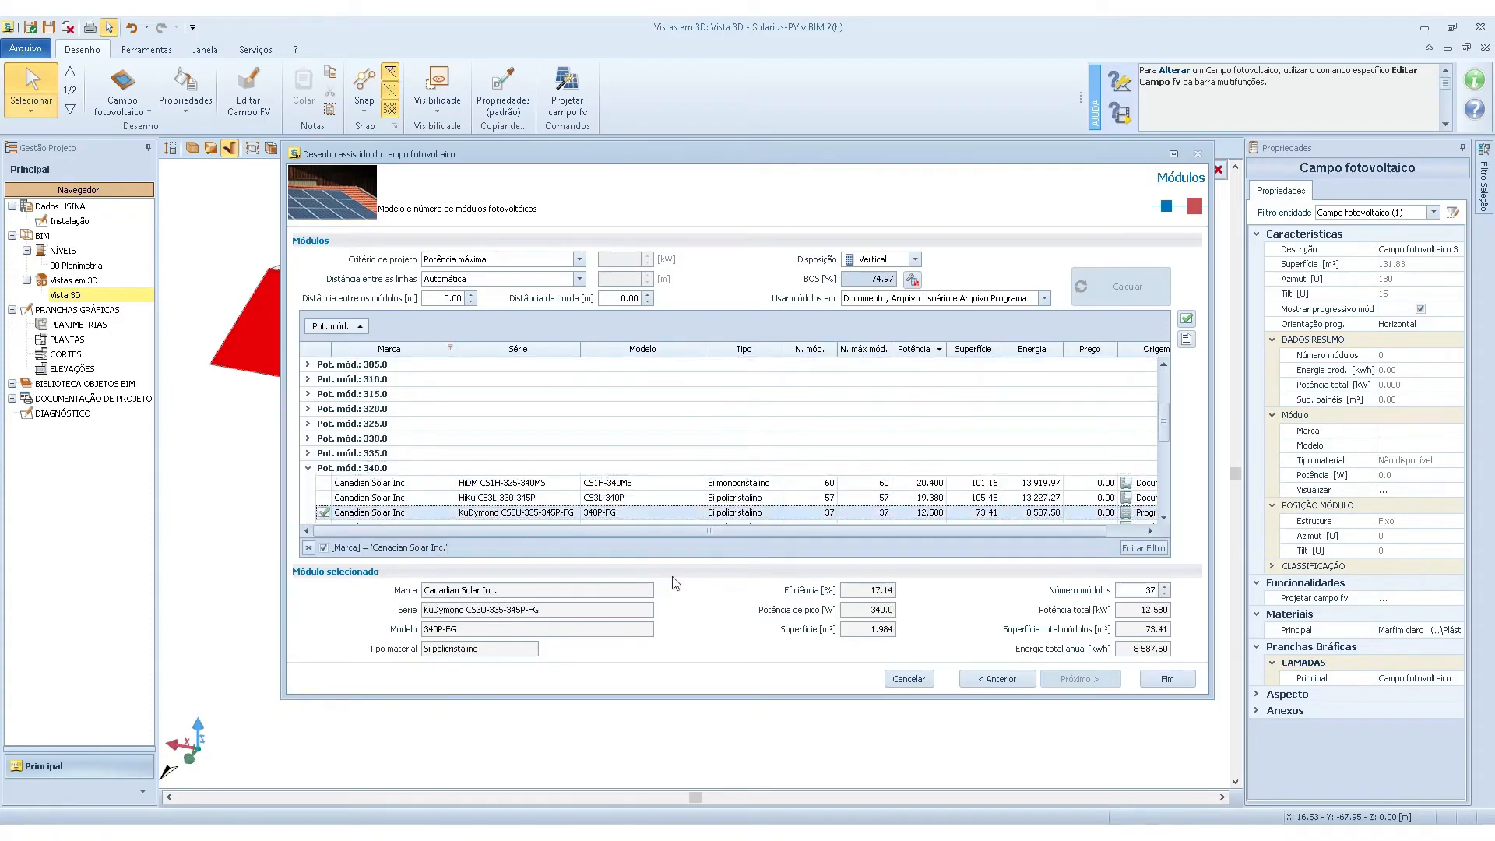
click(1167, 679)
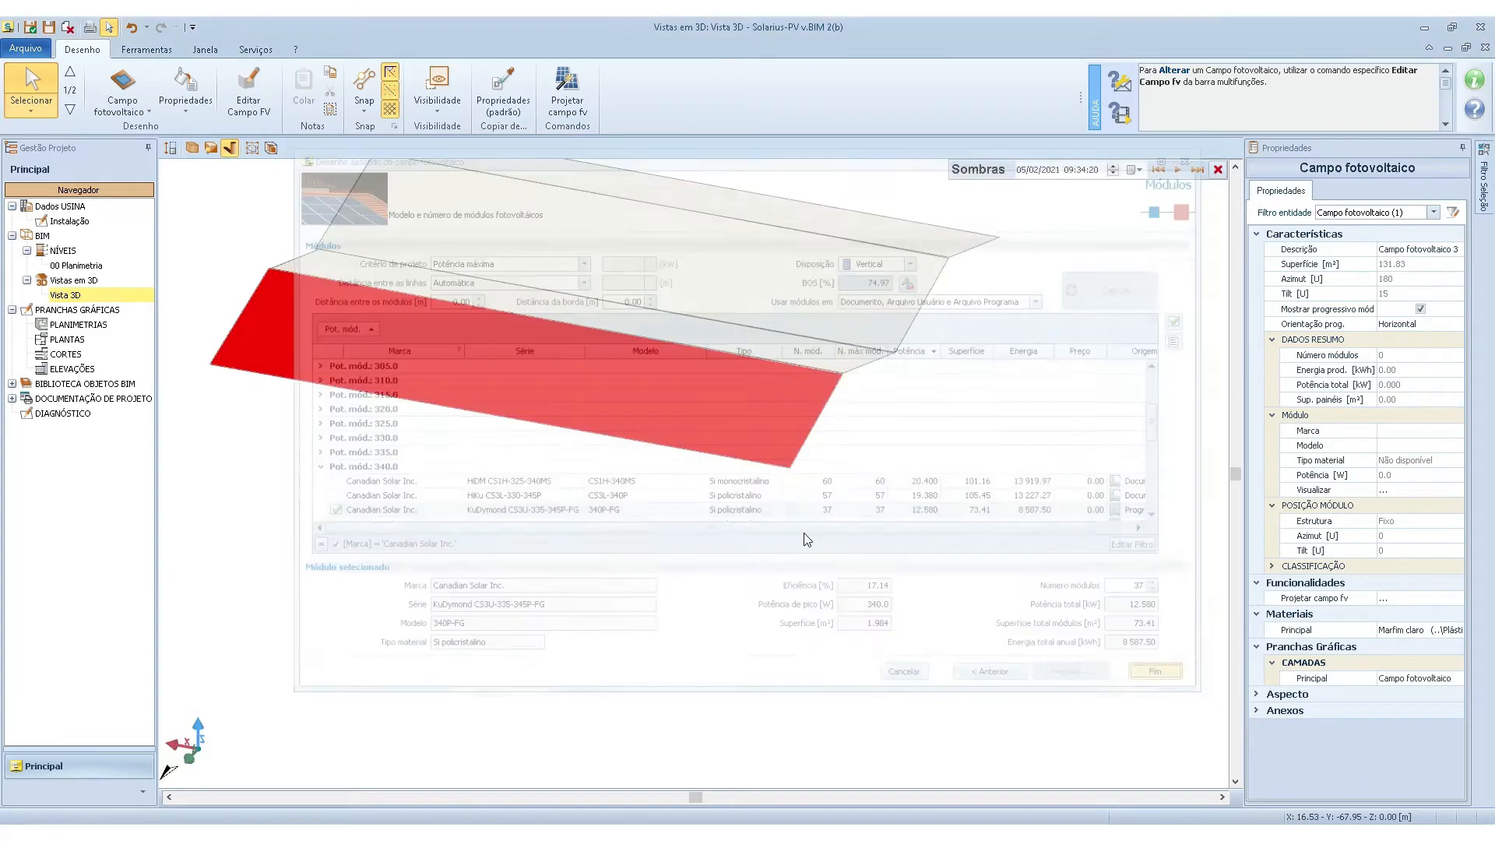
middle_drag(500, 394, 501, 383)
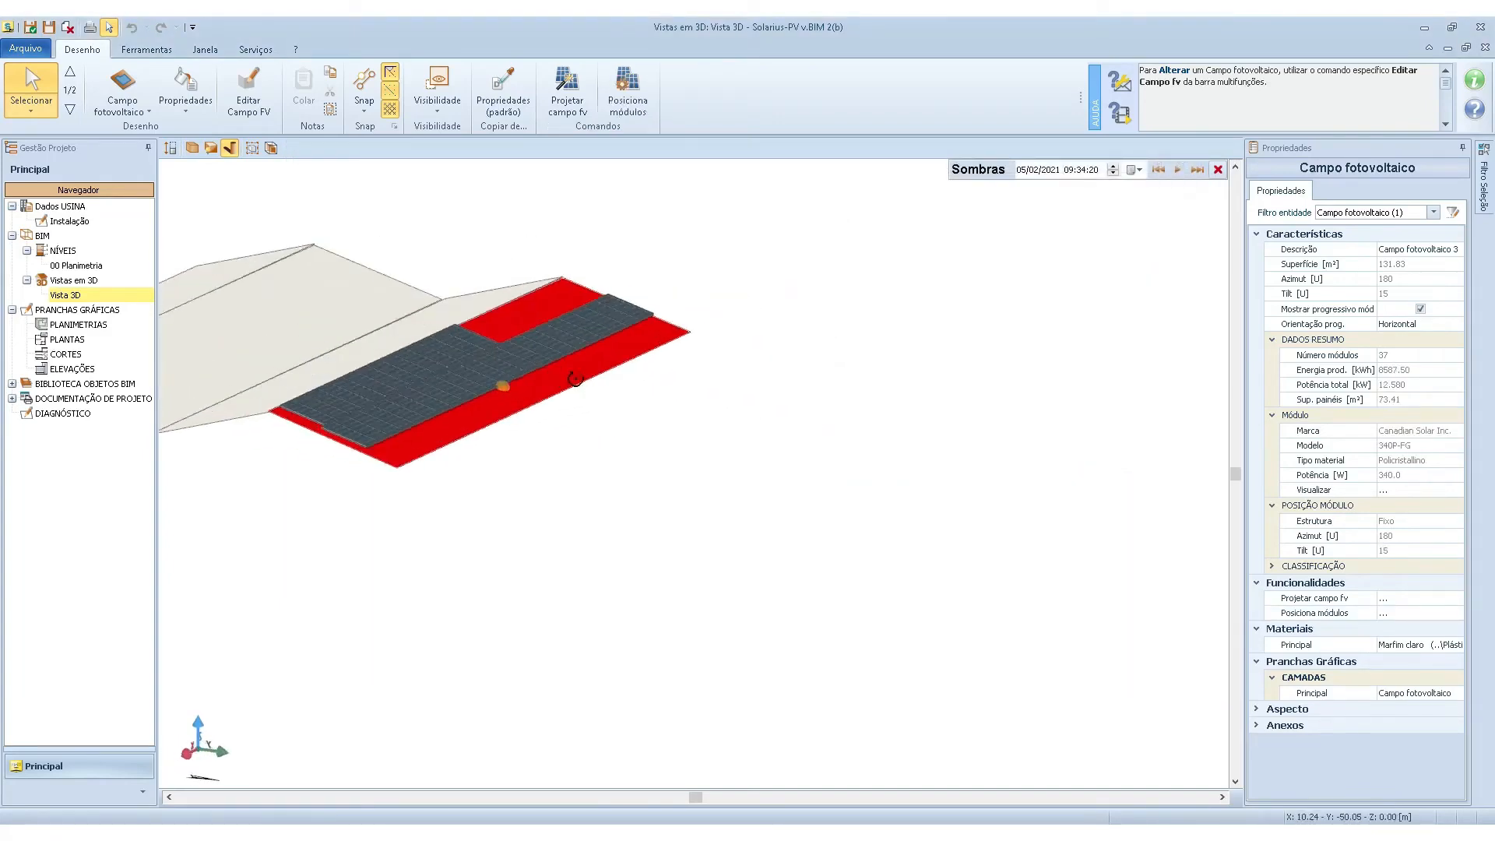